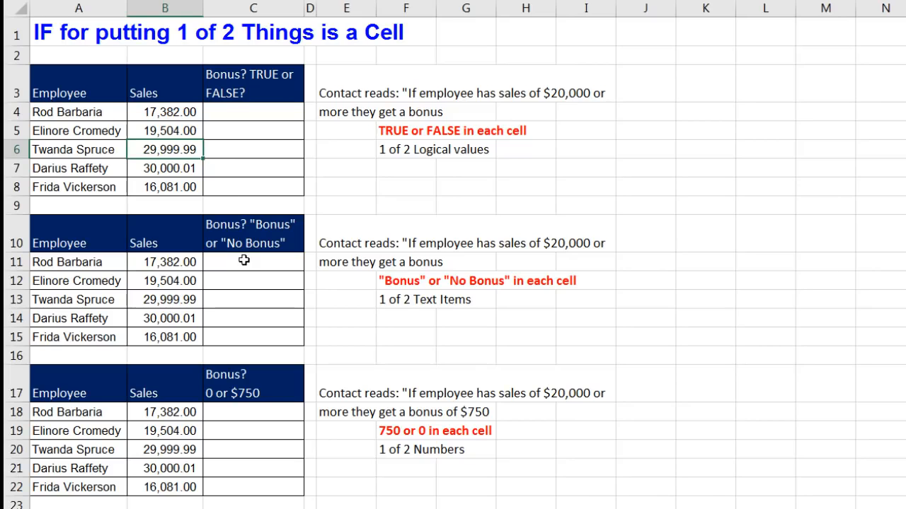
Point out text-bonus result cells C11–C13 beside sales of 19,504.00 and 29,999.99.
{"action": "left_click", "coordinate": [245, 264]}
{"action": "left_click", "coordinate": [239, 286]}
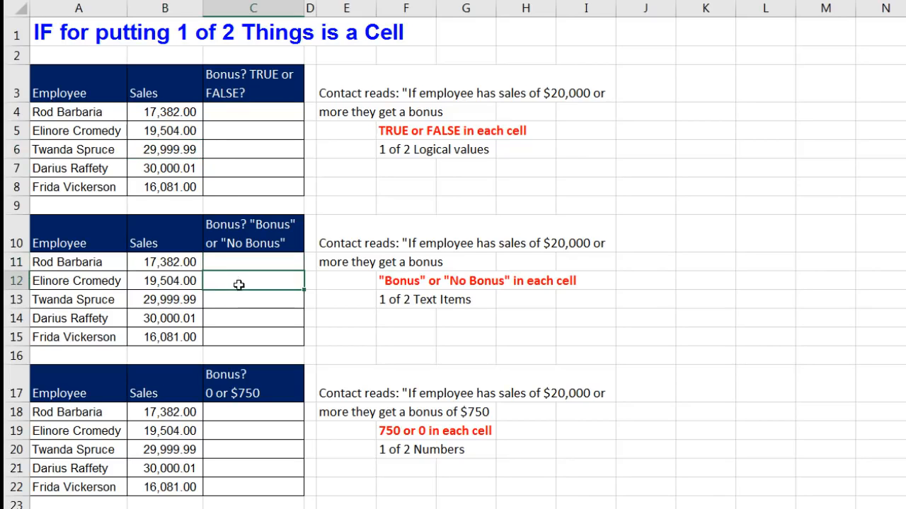
{"action": "left_click", "coordinate": [237, 300]}
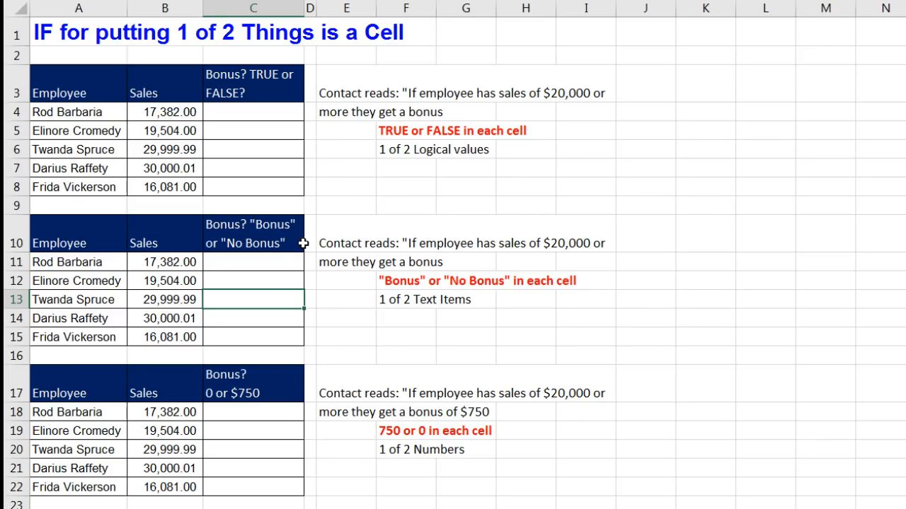
Walk through cells C18–C21 of the 0 or $750 table, revisiting the 29,999.99 and 30,000.01 rows.
{"action": "left_click", "coordinate": [249, 414]}
{"action": "left_click", "coordinate": [247, 430]}
{"action": "left_click", "coordinate": [246, 449]}
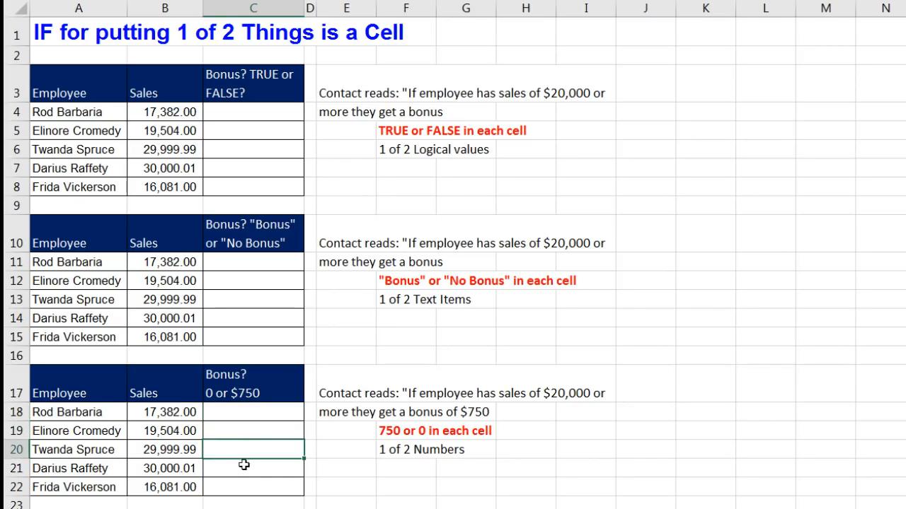
{"action": "left_click", "coordinate": [243, 466]}
{"action": "left_click", "coordinate": [240, 433]}
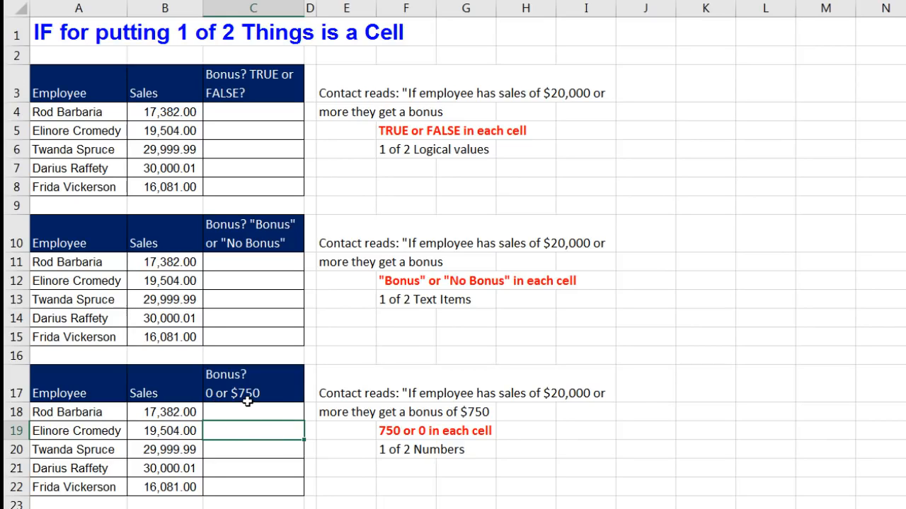
{"action": "left_click", "coordinate": [251, 449]}
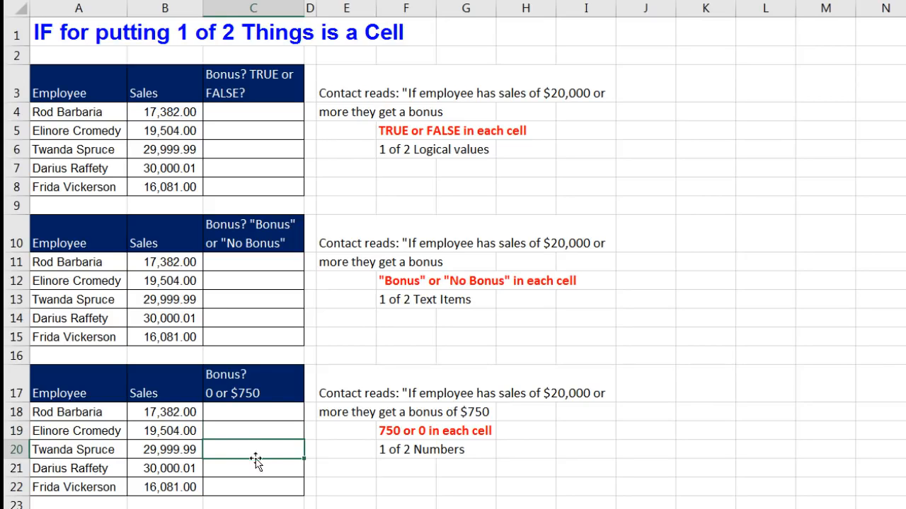
{"action": "left_click", "coordinate": [243, 474]}
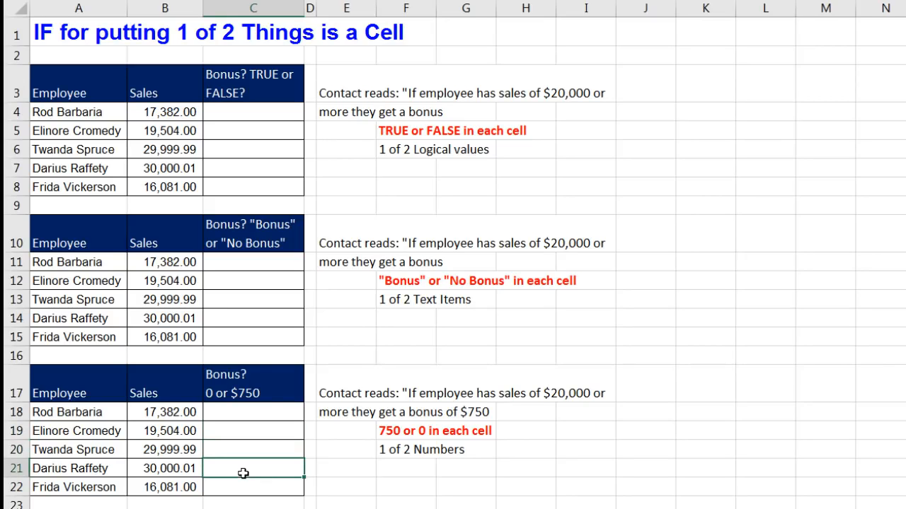
{"action": "left_click", "coordinate": [244, 452]}
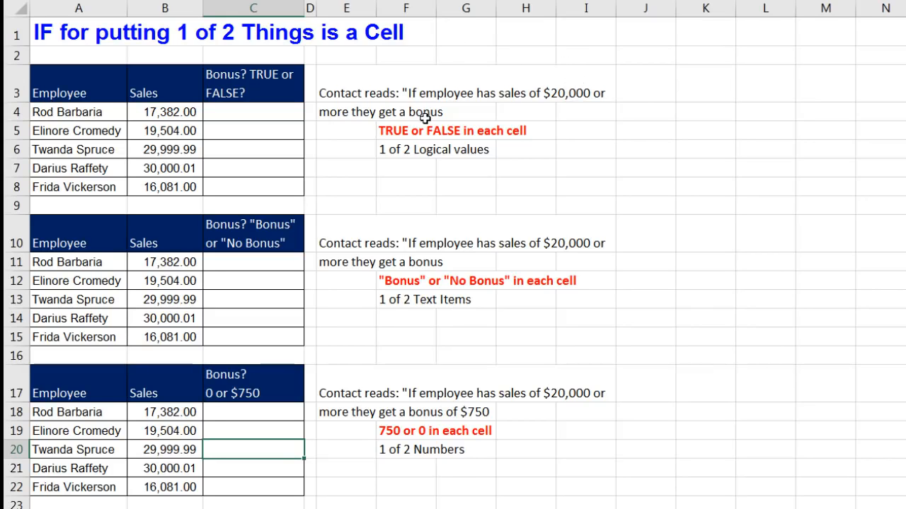
Revisit results C5–C6, C12–C13 and C19–C20 across the TRUE/FALSE, text-bonus and $750 tables.
{"action": "left_click", "coordinate": [228, 137]}
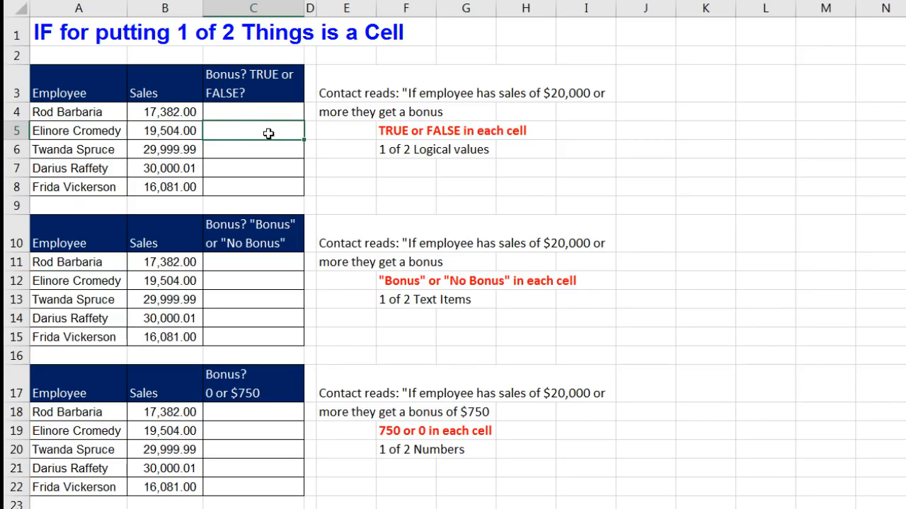
{"action": "left_click", "coordinate": [247, 155]}
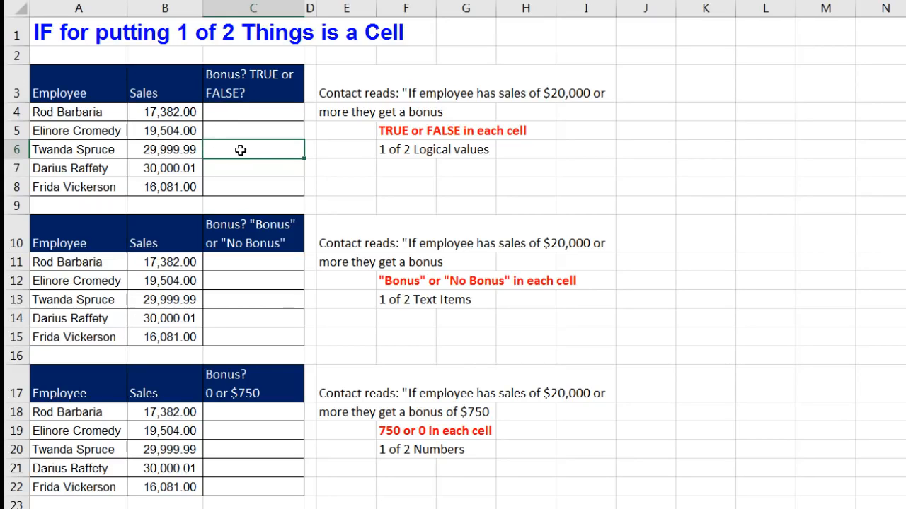
{"action": "left_click", "coordinate": [241, 286]}
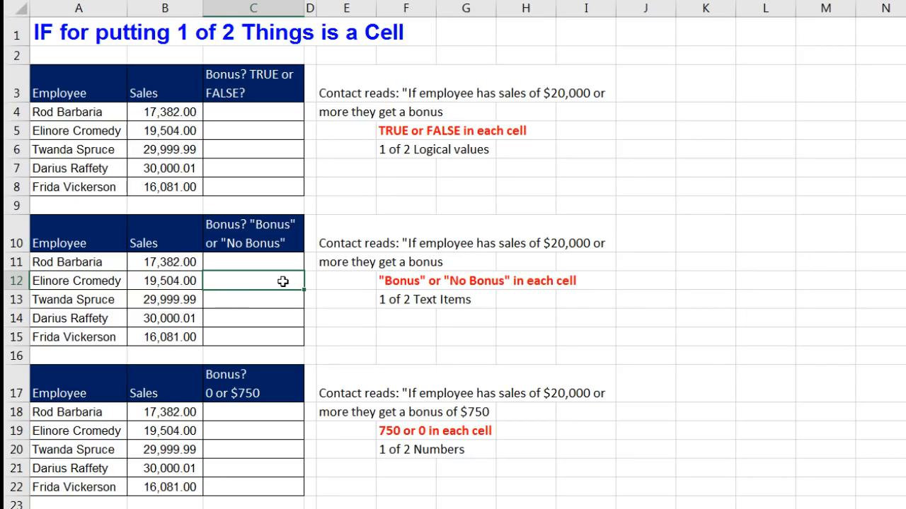
{"action": "left_click", "coordinate": [250, 296]}
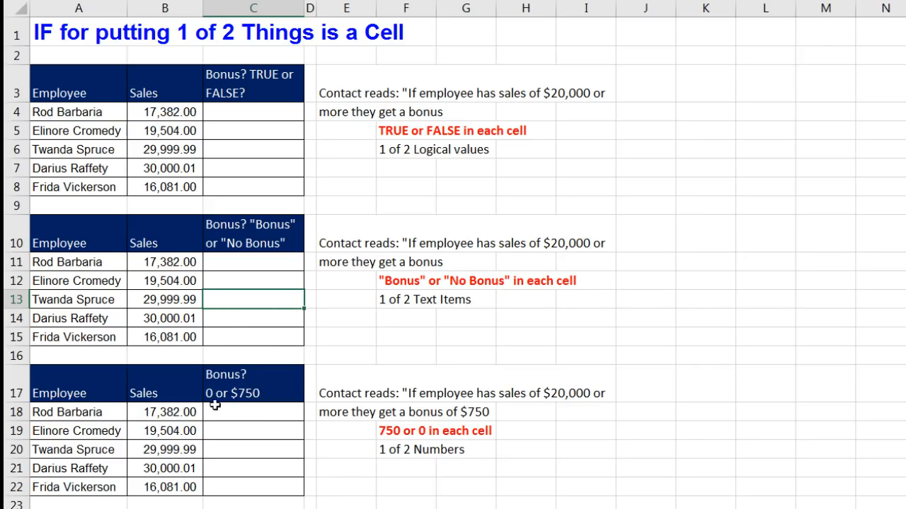
{"action": "left_click", "coordinate": [250, 429]}
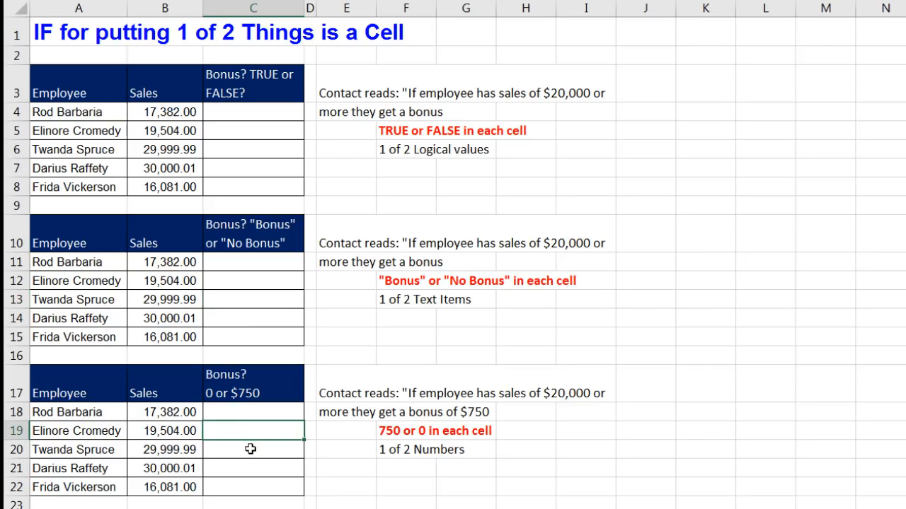
{"action": "left_click", "coordinate": [250, 449]}
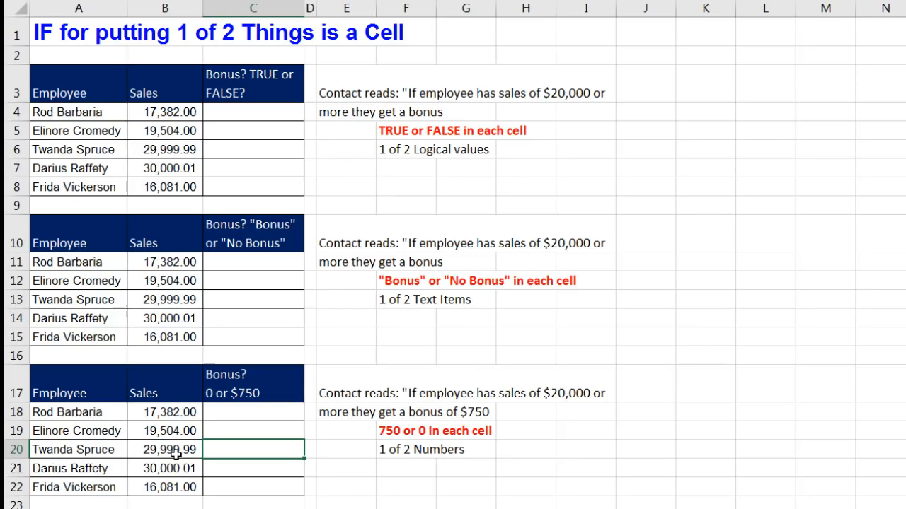
{"action": "left_click", "coordinate": [246, 433]}
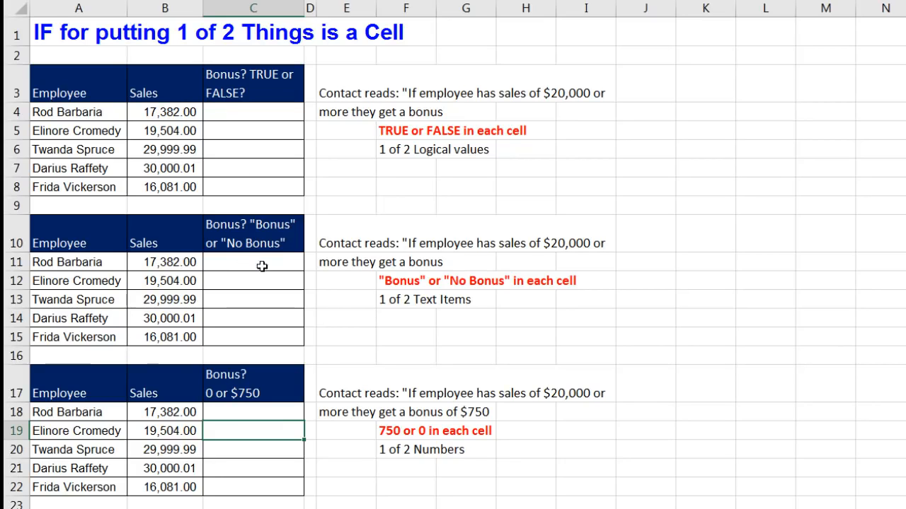
Scroll down to row 24 and point to commission-rate cells C25–C28 and Under/Over cell C33.
{"action": "scroll", "coordinate": [434, 348], "scroll_direction": "down", "scroll_amount": 5}
{"action": "scroll", "coordinate": [514, 342], "scroll_direction": "down", "scroll_amount": 3}
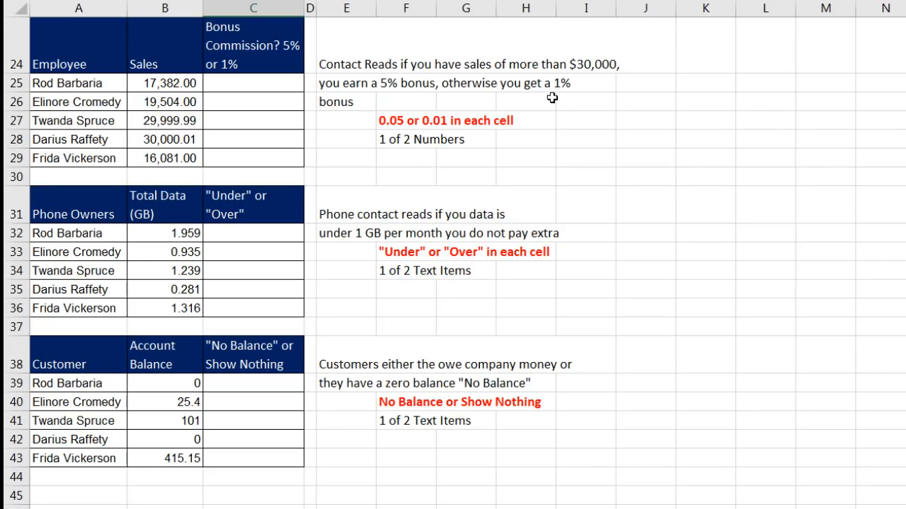
{"action": "left_click", "coordinate": [286, 85]}
{"action": "left_click", "coordinate": [272, 101]}
{"action": "left_click", "coordinate": [274, 119]}
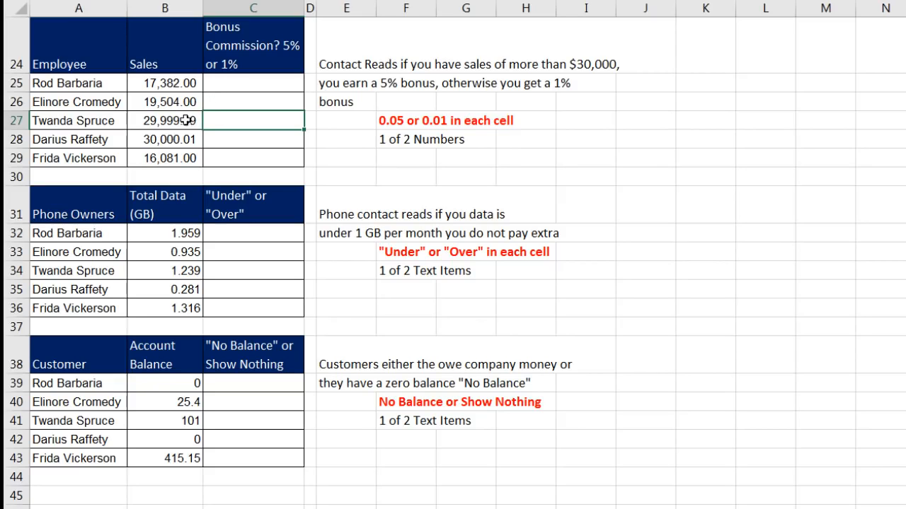
{"action": "left_click", "coordinate": [245, 139]}
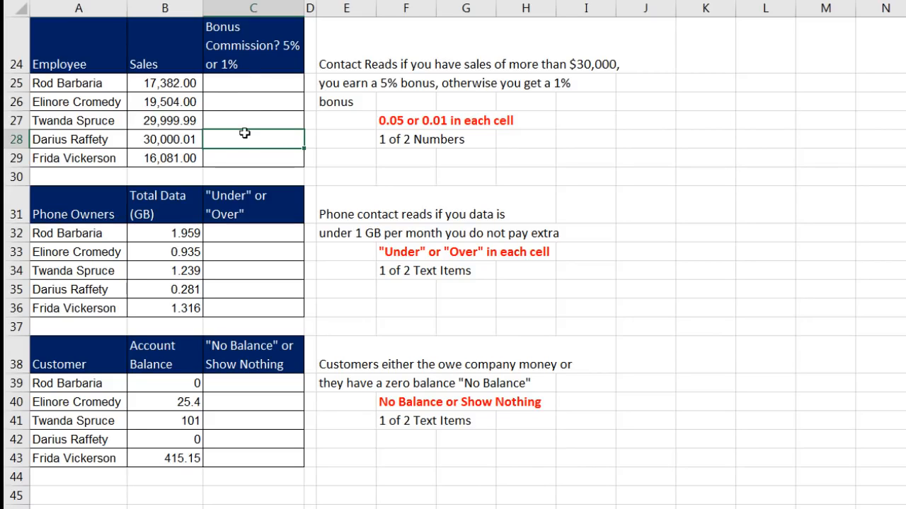
{"action": "left_click", "coordinate": [261, 96]}
{"action": "left_click", "coordinate": [261, 118]}
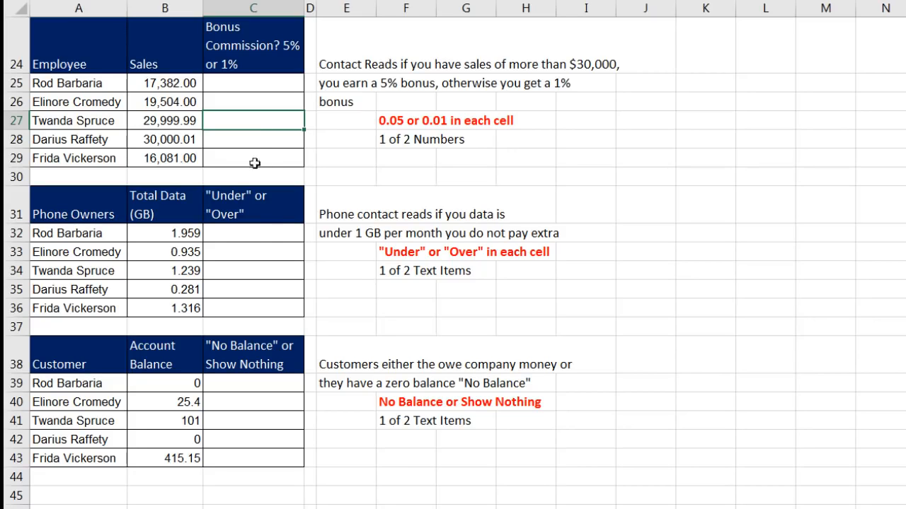
{"action": "left_click", "coordinate": [261, 248]}
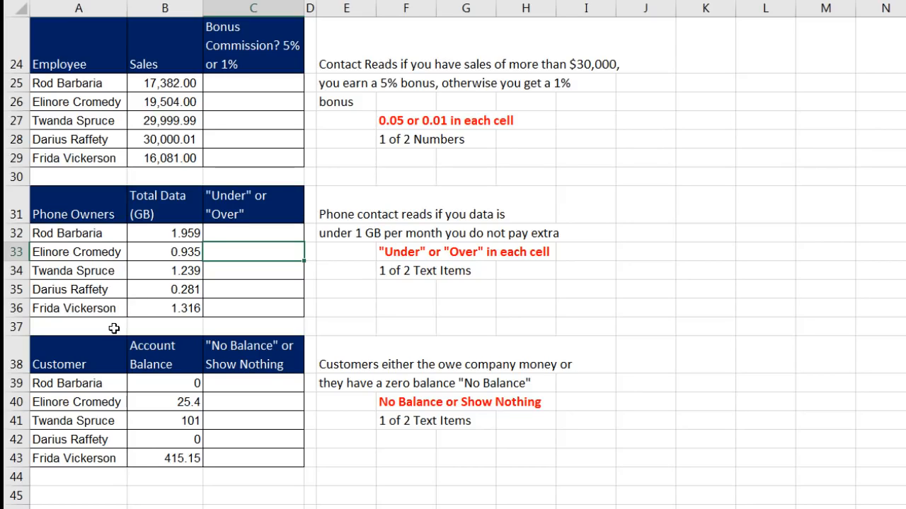
{"action": "left_click", "coordinate": [248, 235]}
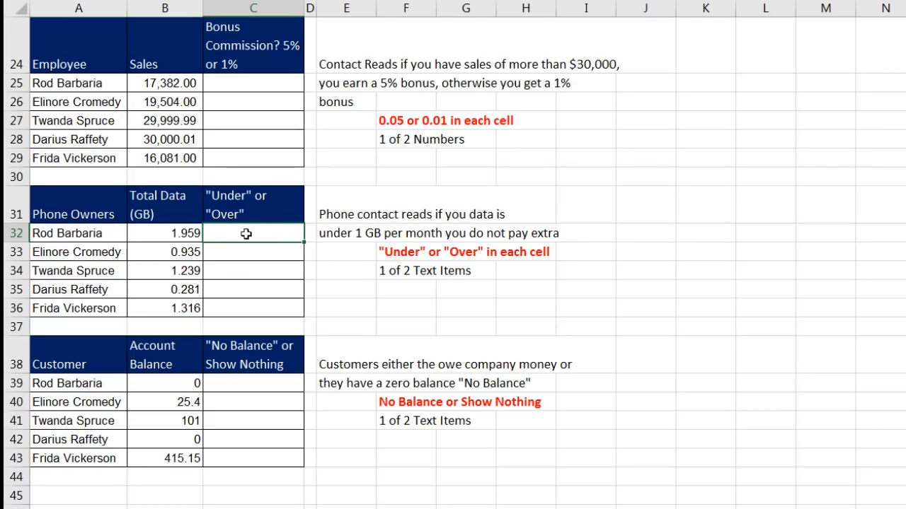
{"action": "left_click", "coordinate": [248, 252]}
{"action": "left_click", "coordinate": [245, 267]}
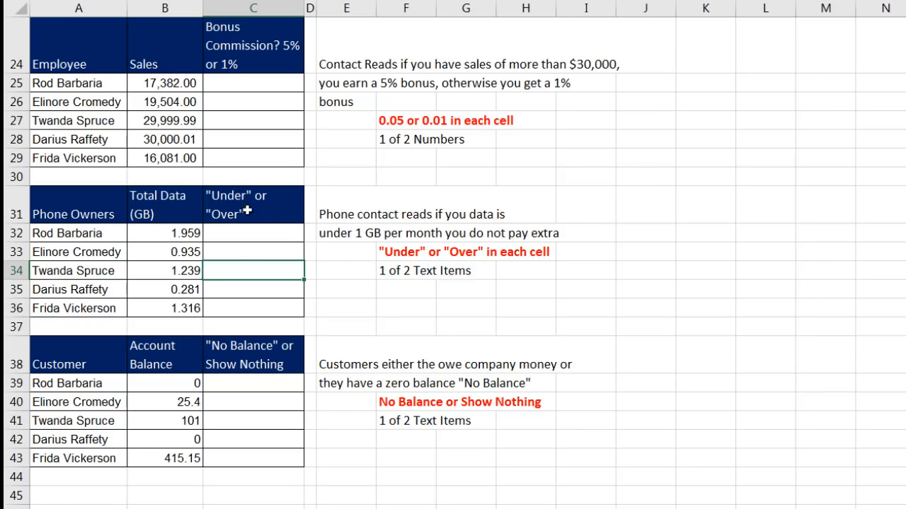
{"action": "left_click", "coordinate": [264, 239]}
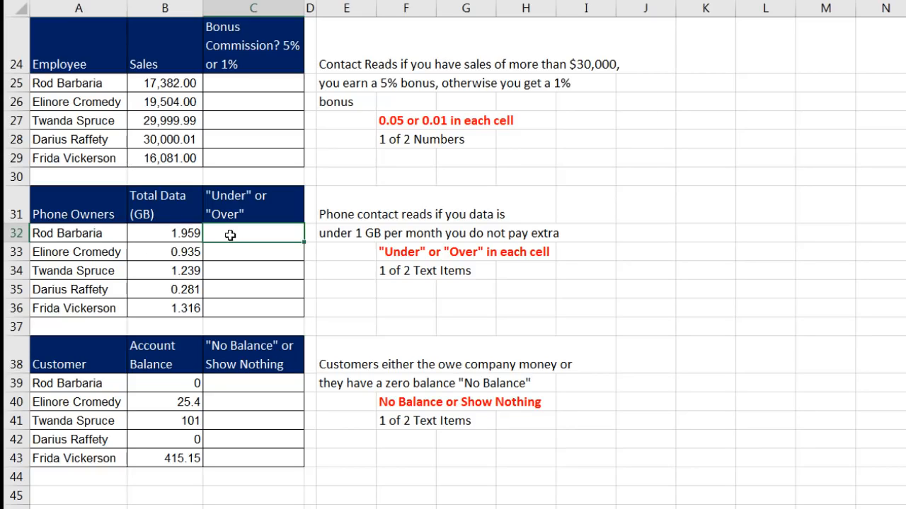
{"action": "left_click", "coordinate": [247, 253]}
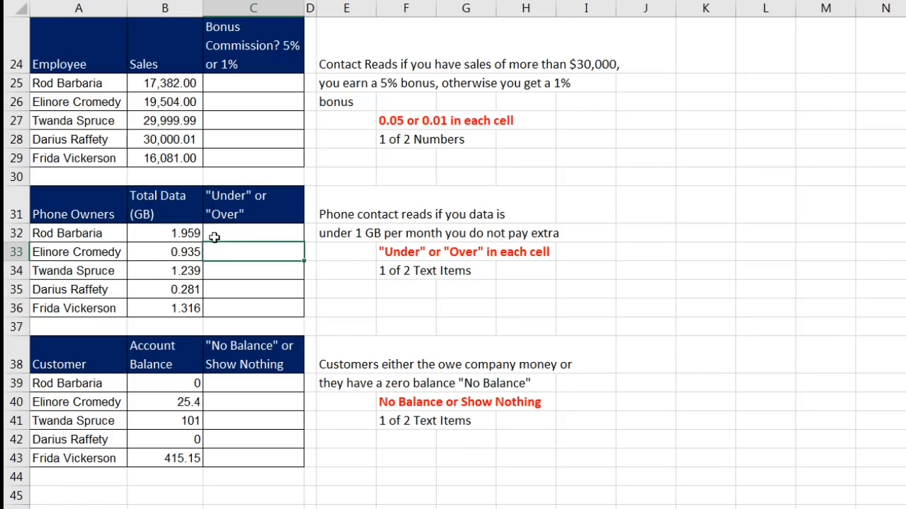
{"action": "left_click", "coordinate": [238, 270]}
{"action": "left_click", "coordinate": [237, 285]}
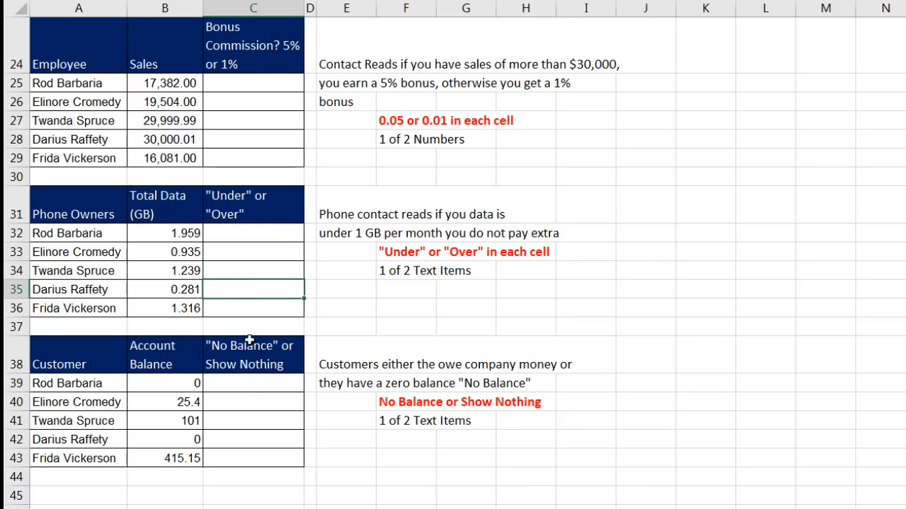
{"action": "left_click", "coordinate": [242, 383]}
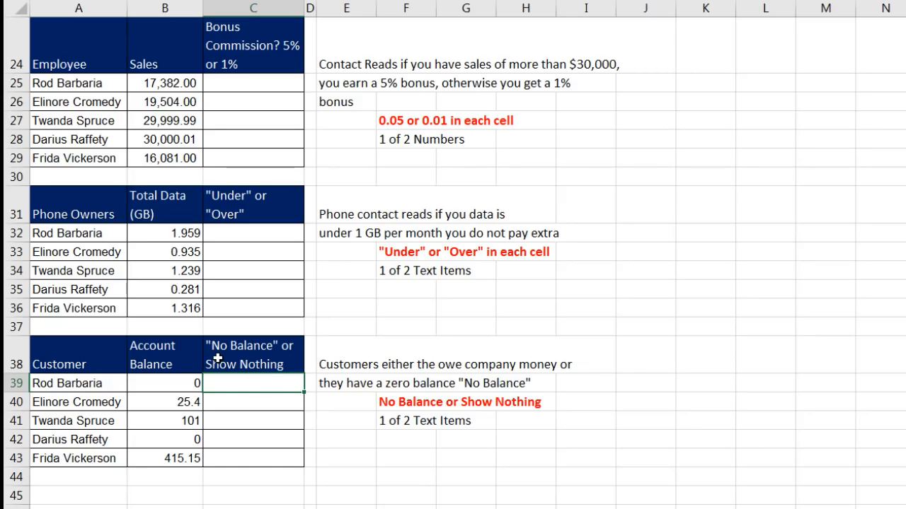
{"action": "left_click", "coordinate": [247, 401]}
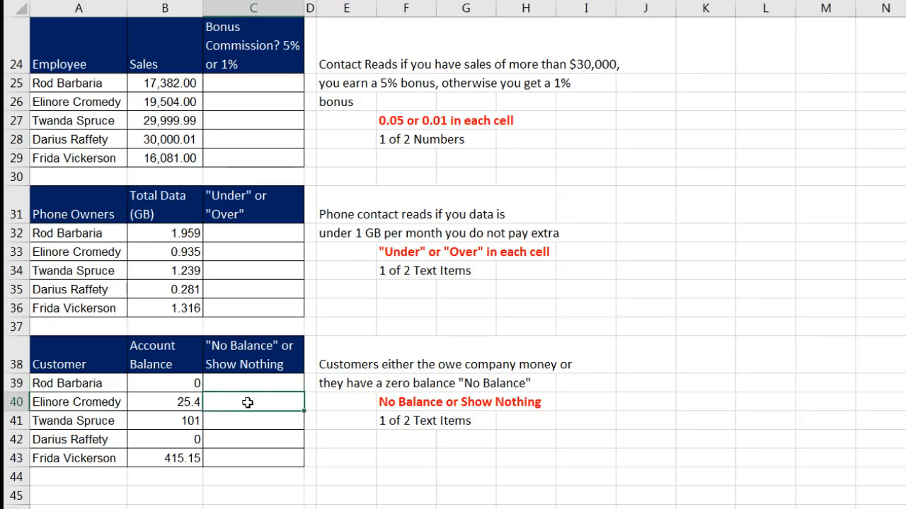
{"action": "left_click", "coordinate": [240, 421]}
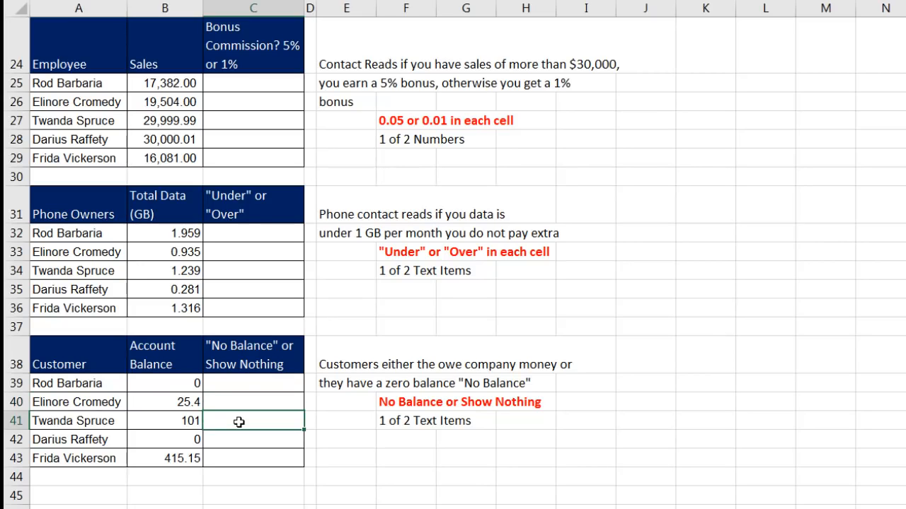
{"action": "left_click", "coordinate": [250, 402]}
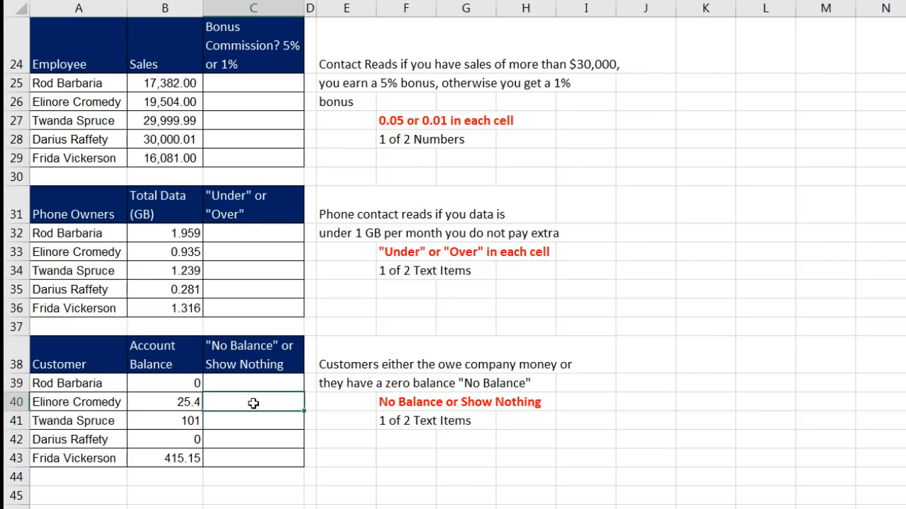
{"action": "left_click", "coordinate": [241, 422]}
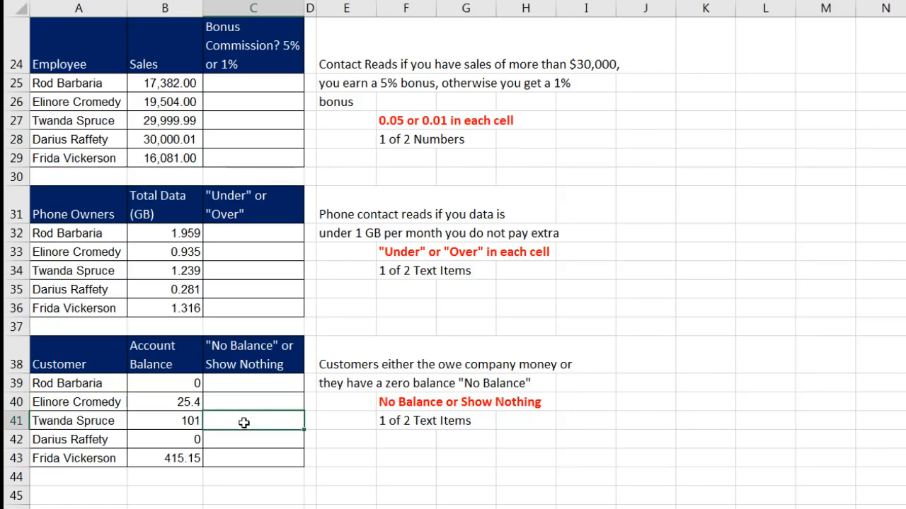
{"action": "left_click", "coordinate": [232, 383]}
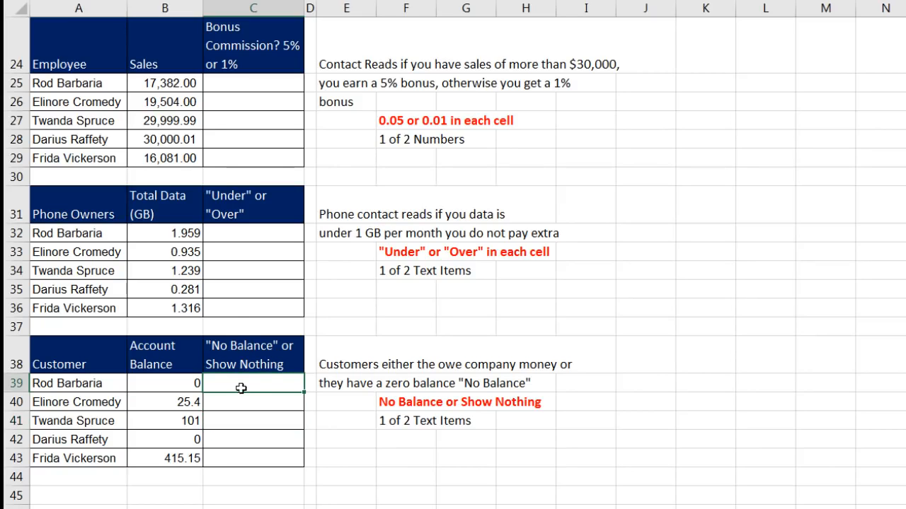
{"action": "left_click", "coordinate": [286, 440]}
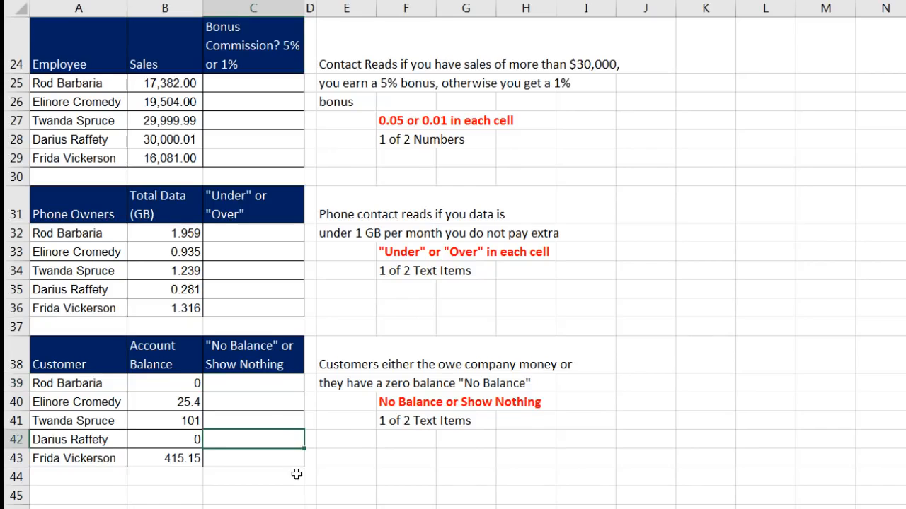
Select bonus cell C5, then switch to the Comparative Operators and Words sheet.
{"action": "scroll", "coordinate": [296, 474], "scroll_direction": "up", "scroll_amount": 8}
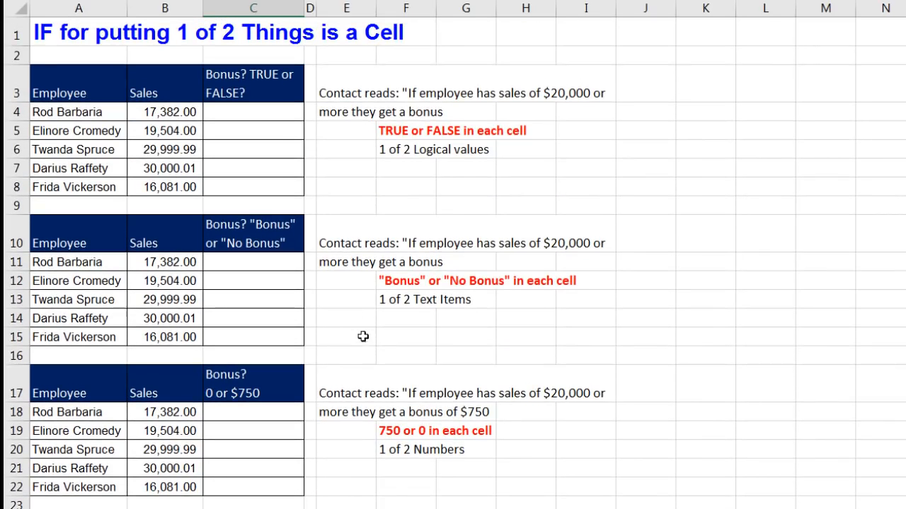
{"action": "left_click", "coordinate": [271, 130]}
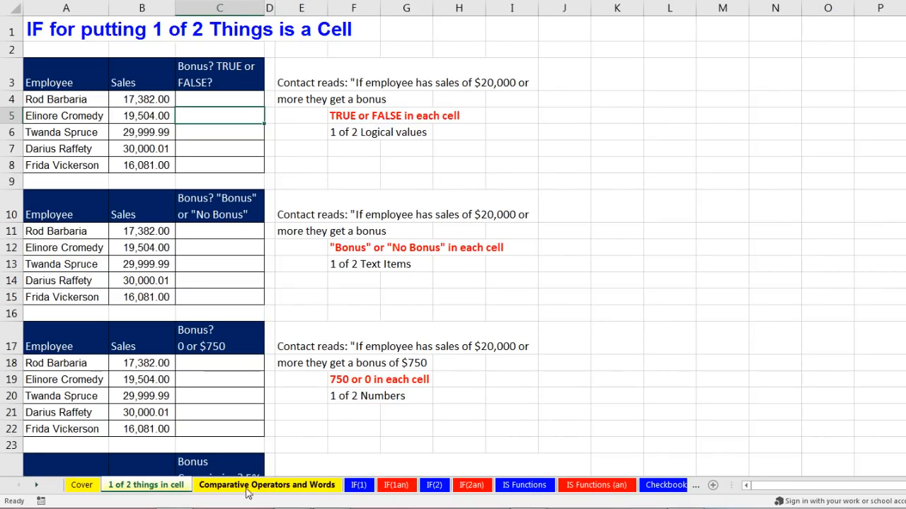
{"action": "left_click", "coordinate": [282, 485]}
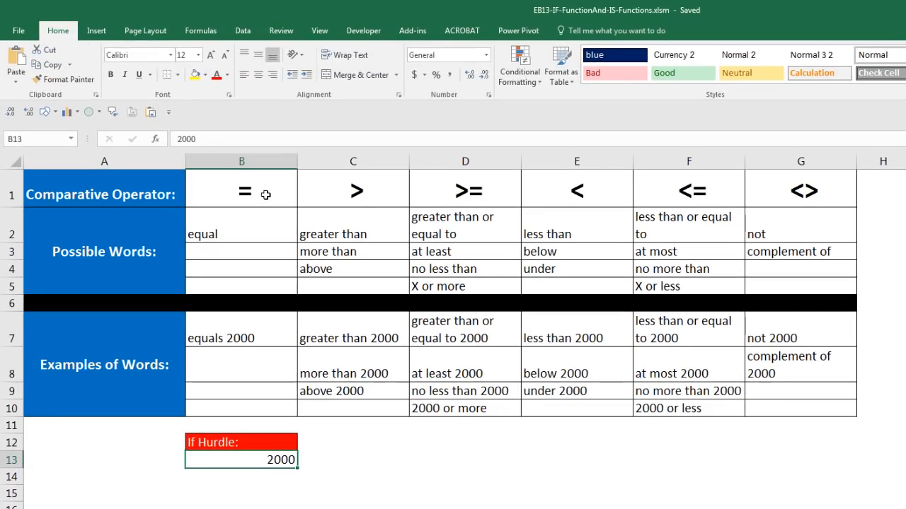
{"action": "left_click", "coordinate": [266, 193]}
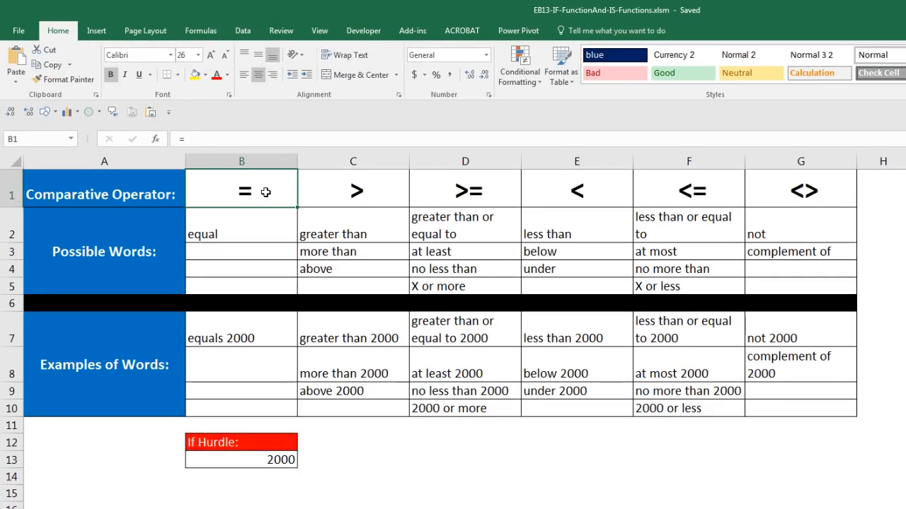
{"action": "left_click", "coordinate": [383, 189]}
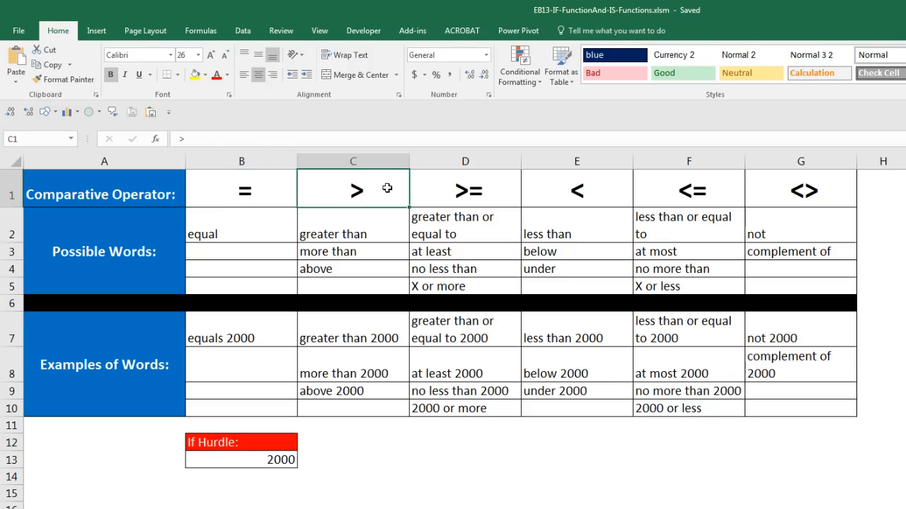
{"action": "left_click", "coordinate": [471, 196]}
{"action": "left_click", "coordinate": [579, 193]}
{"action": "left_click", "coordinate": [673, 189]}
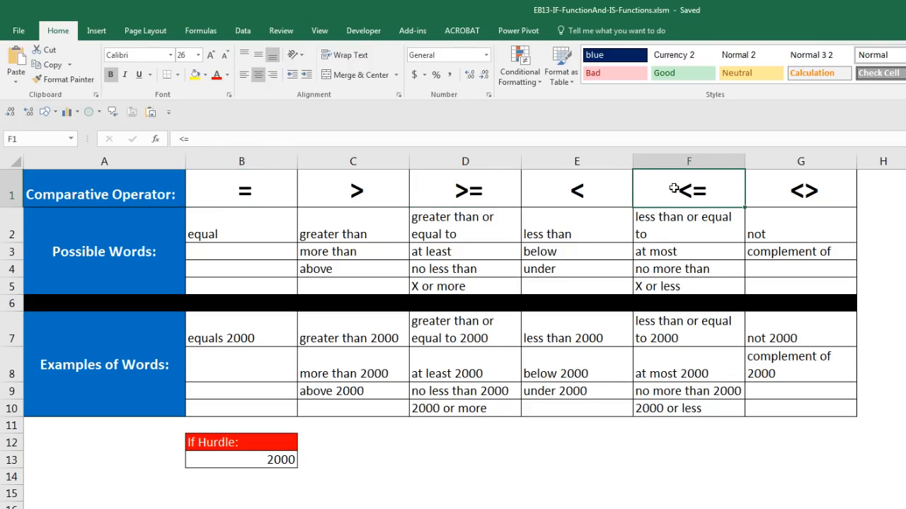
{"action": "left_click", "coordinate": [819, 192]}
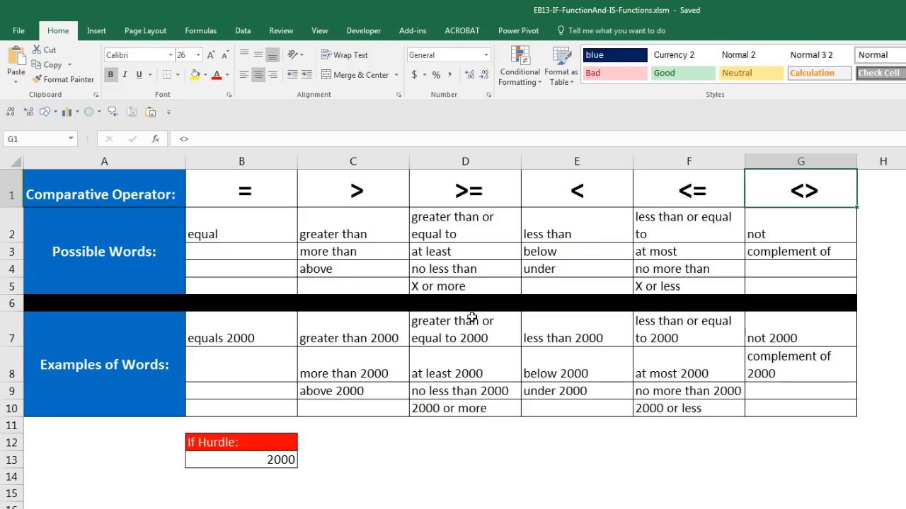
{"action": "left_click", "coordinate": [479, 196]}
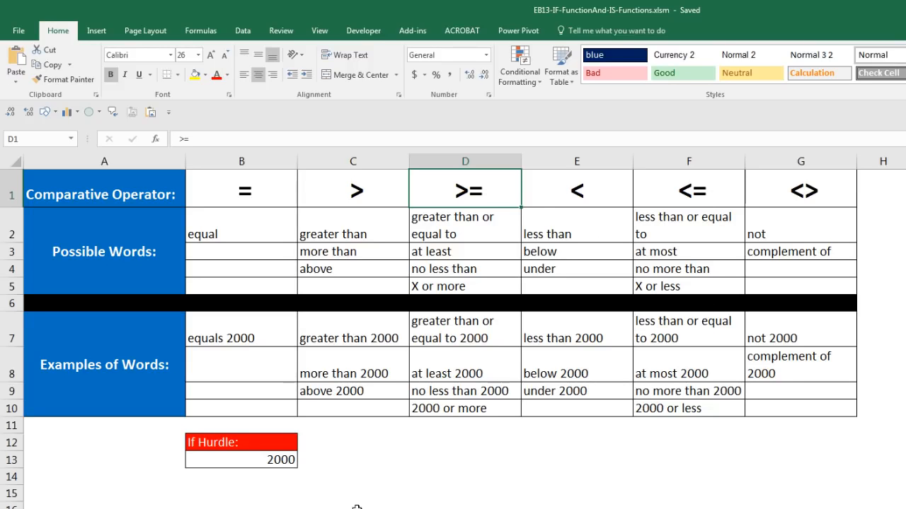
{"action": "left_click", "coordinate": [459, 447]}
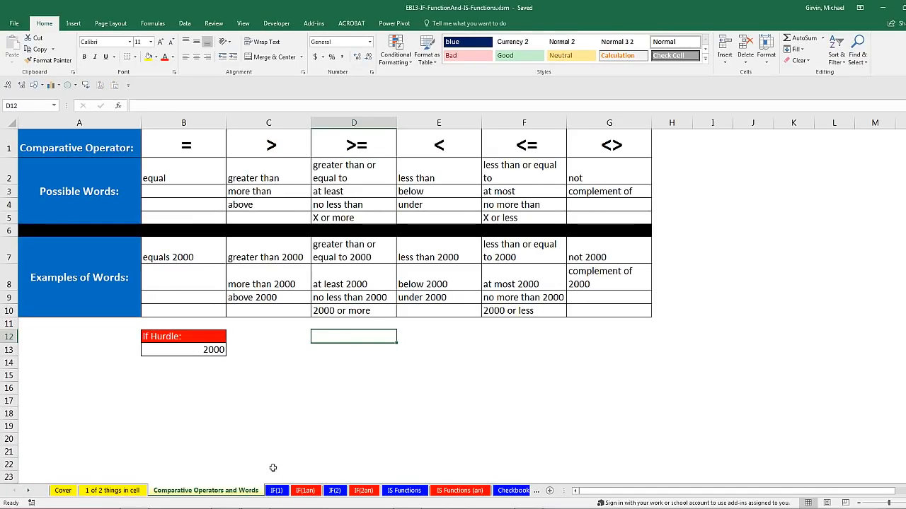
On IF(1), review the $500 bonus amount and $50,000 hurdle, then select C7.
{"action": "left_click", "coordinate": [276, 491]}
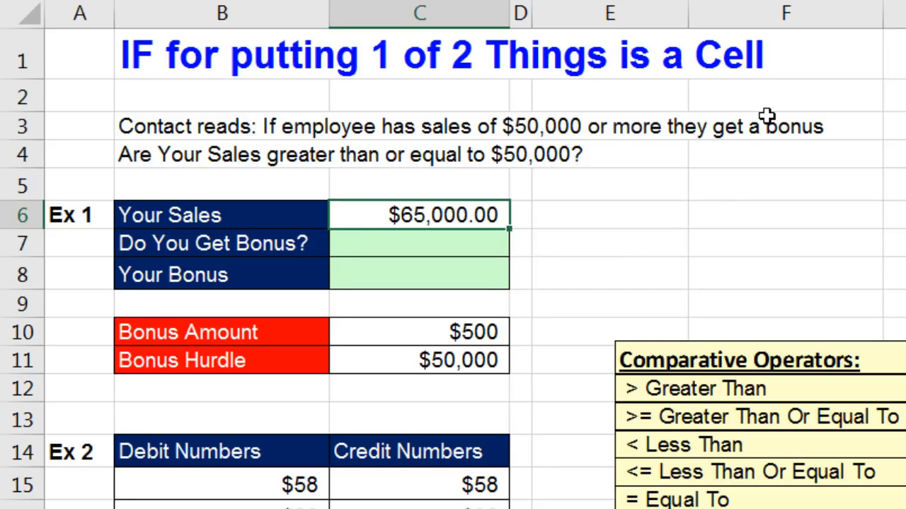
{"action": "left_click", "coordinate": [466, 324]}
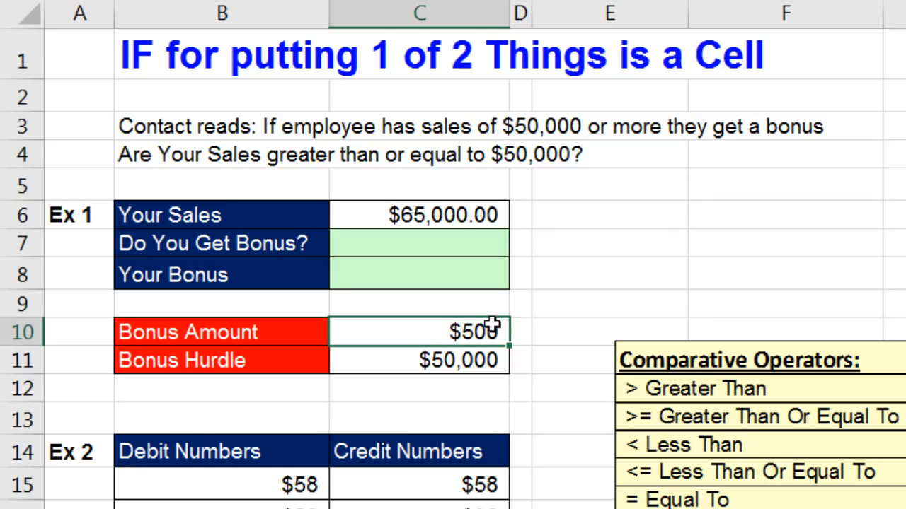
{"action": "left_click", "coordinate": [459, 360]}
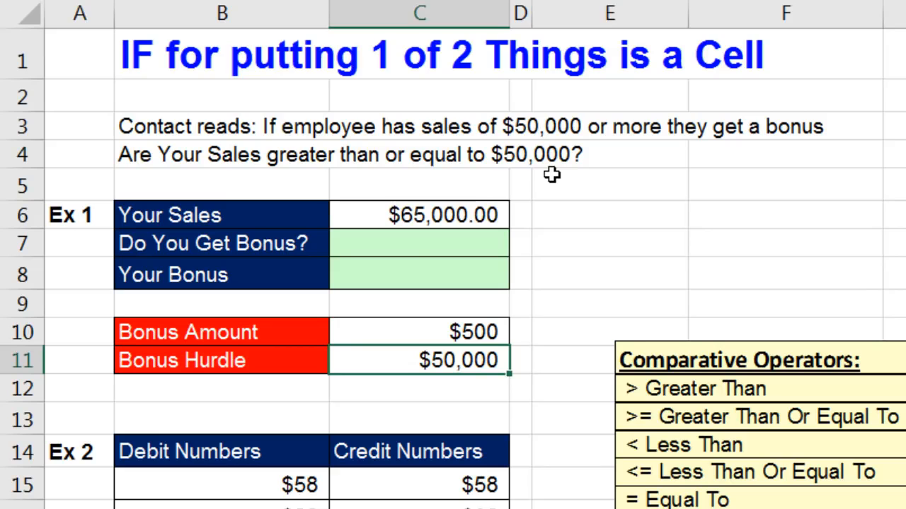
{"action": "left_click", "coordinate": [413, 245]}
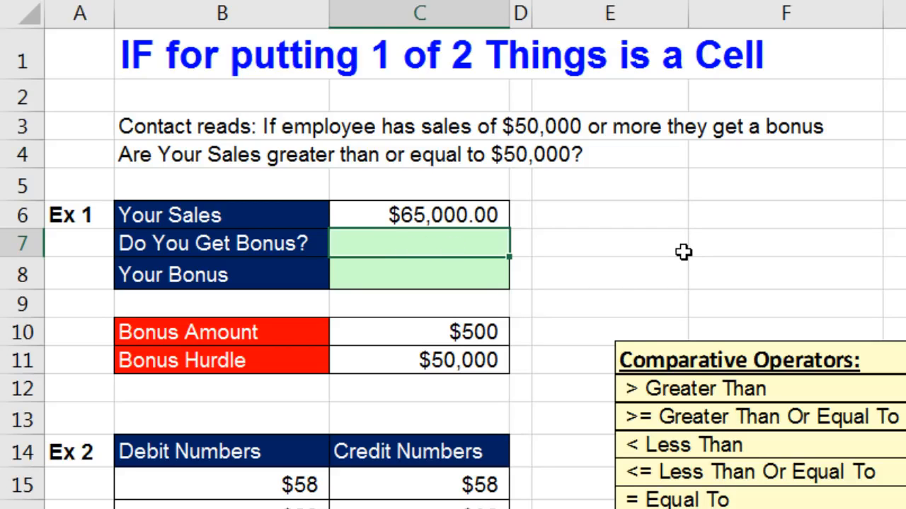
Enter =C6>=C11 in C7 so the $65,000 sales return TRUE.
{"action": "type", "text": "="}
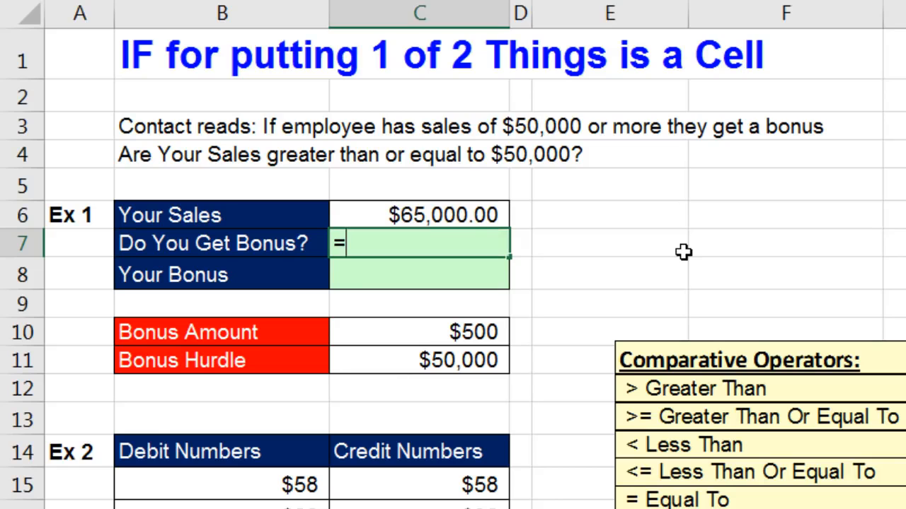
{"action": "left_click", "coordinate": [440, 216]}
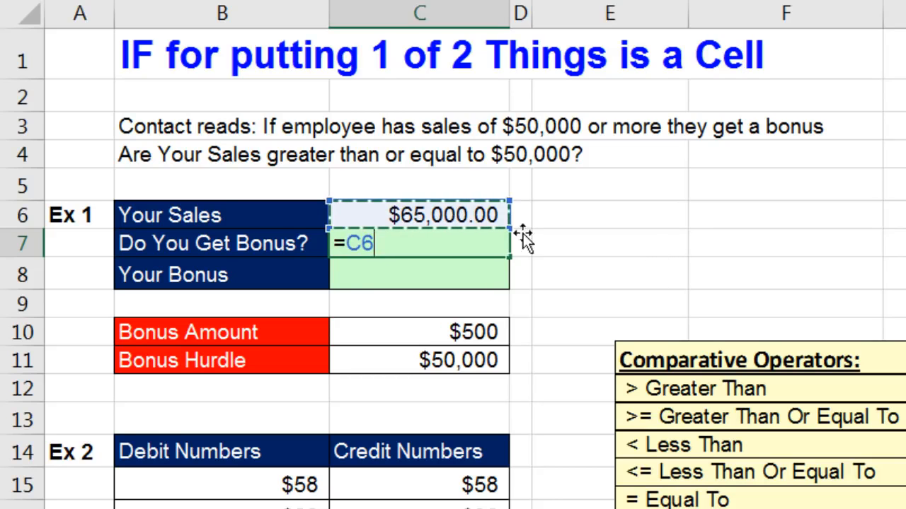
{"action": "type", "text": ">"}
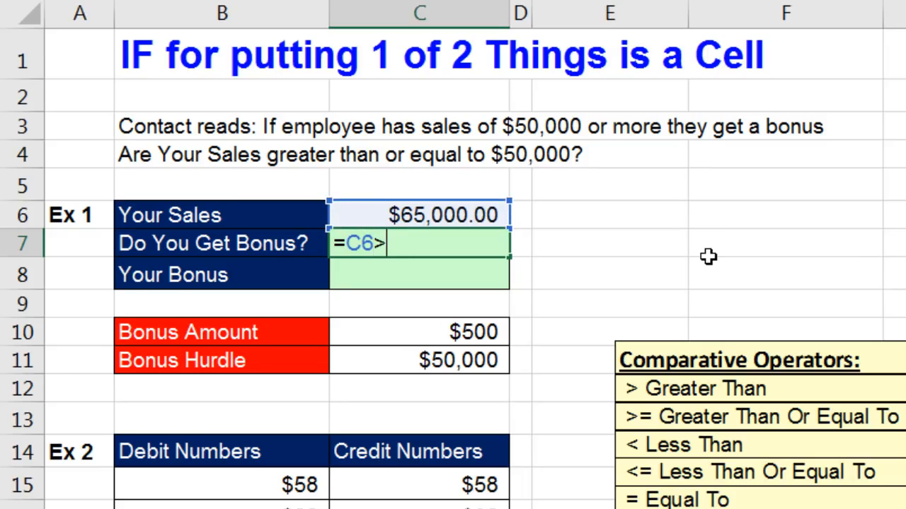
{"action": "type", "text": "="}
{"action": "left_click", "coordinate": [394, 361]}
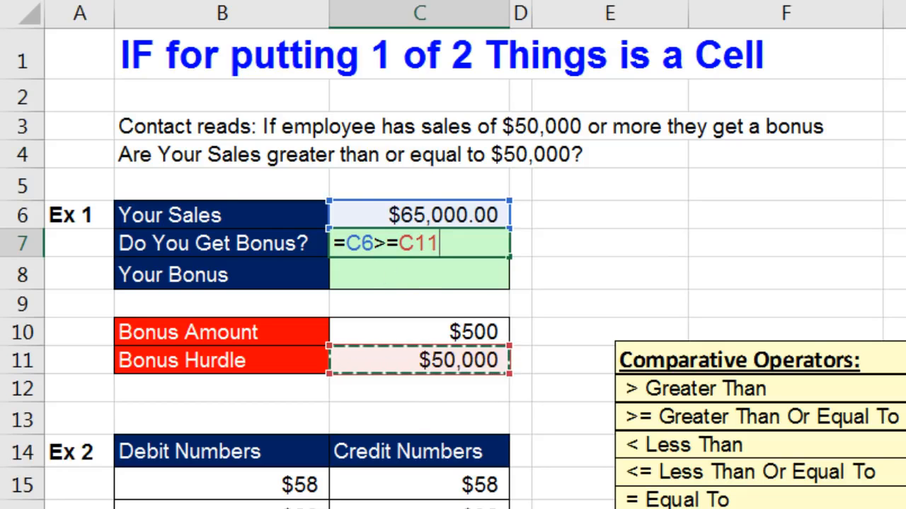
{"action": "key", "text": "Return"}
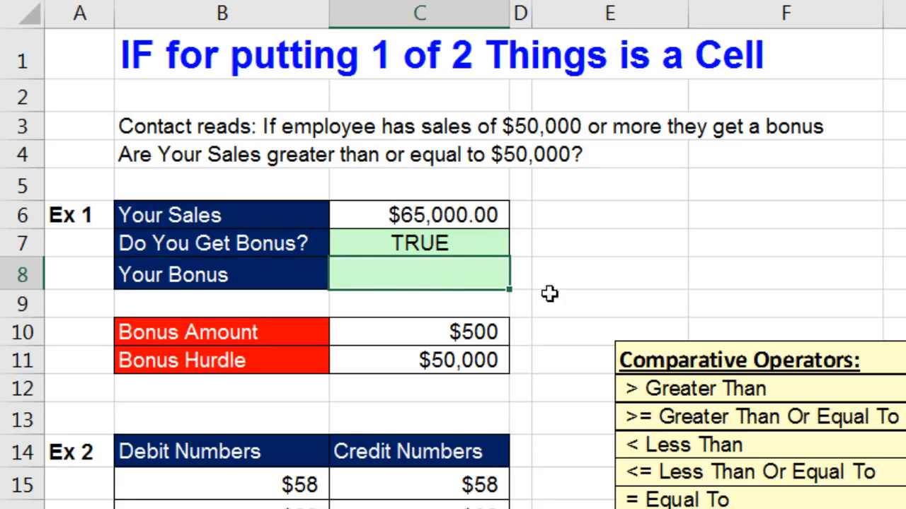
Start an IF formula in C8 with the logical test C6>=C11.
{"action": "type", "text": "="}
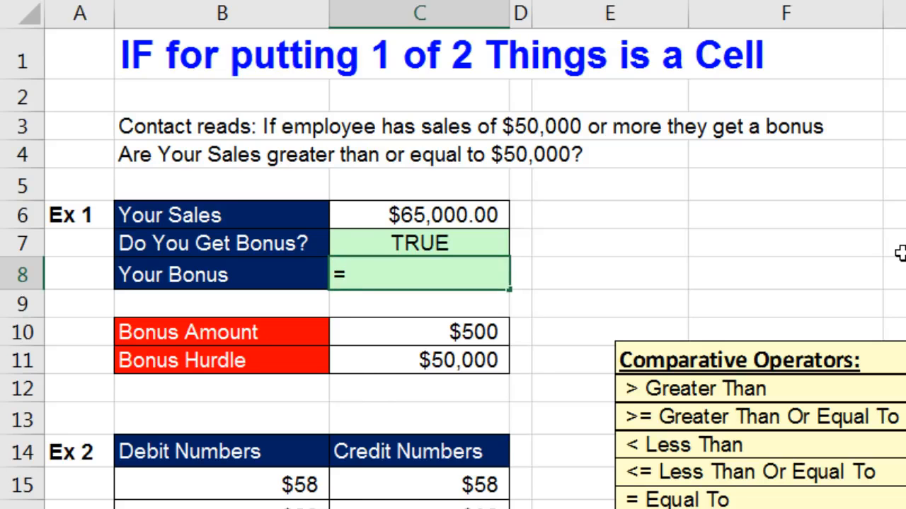
{"action": "type", "text": "i"}
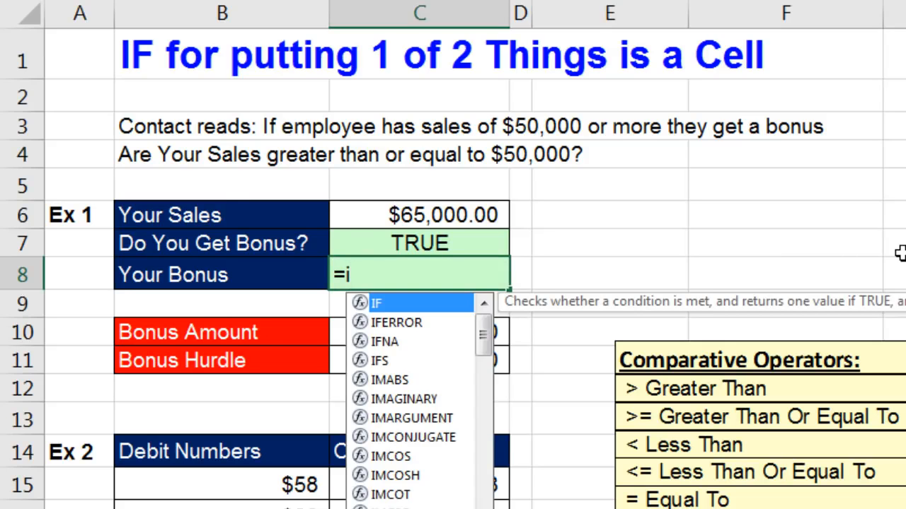
{"action": "key", "text": "Tab"}
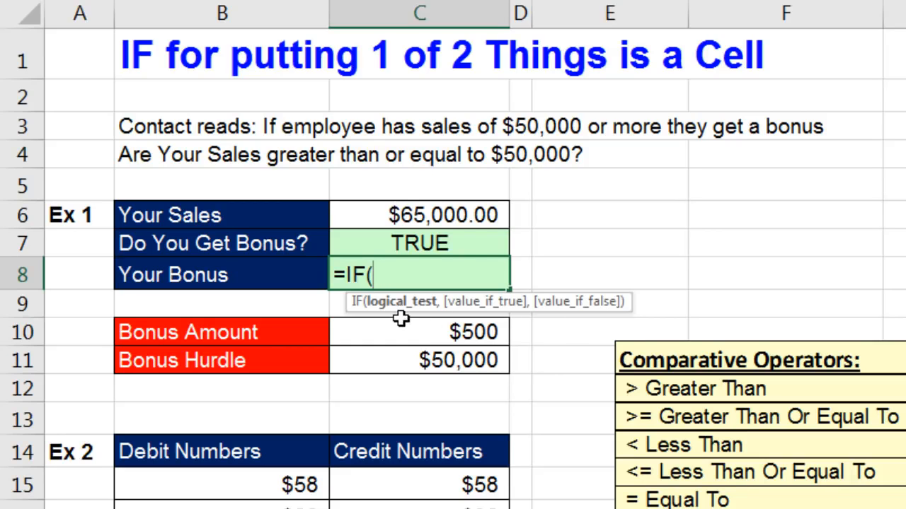
{"action": "left_click", "coordinate": [420, 215]}
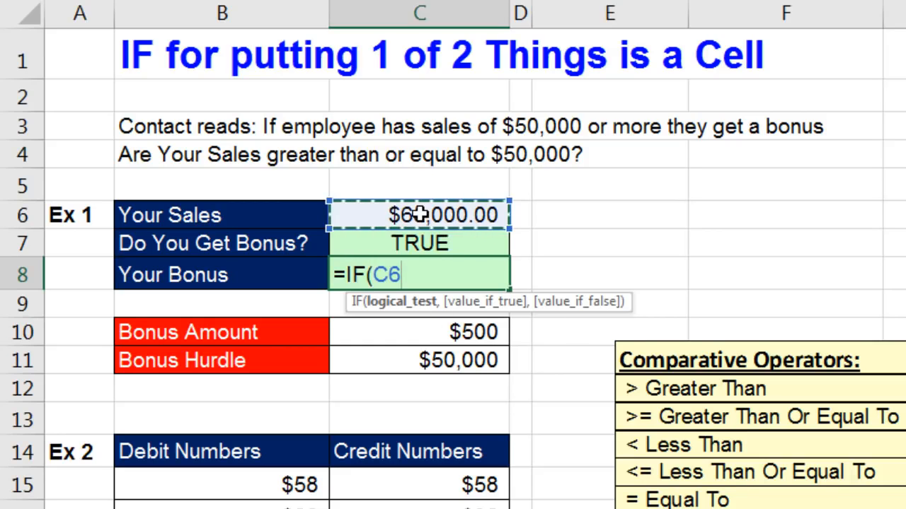
{"action": "type", "text": ">="}
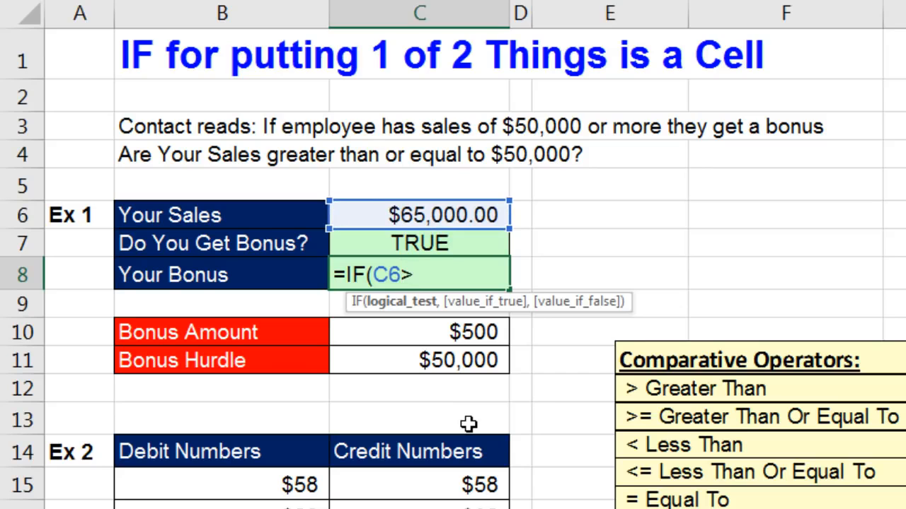
{"action": "left_click", "coordinate": [408, 360]}
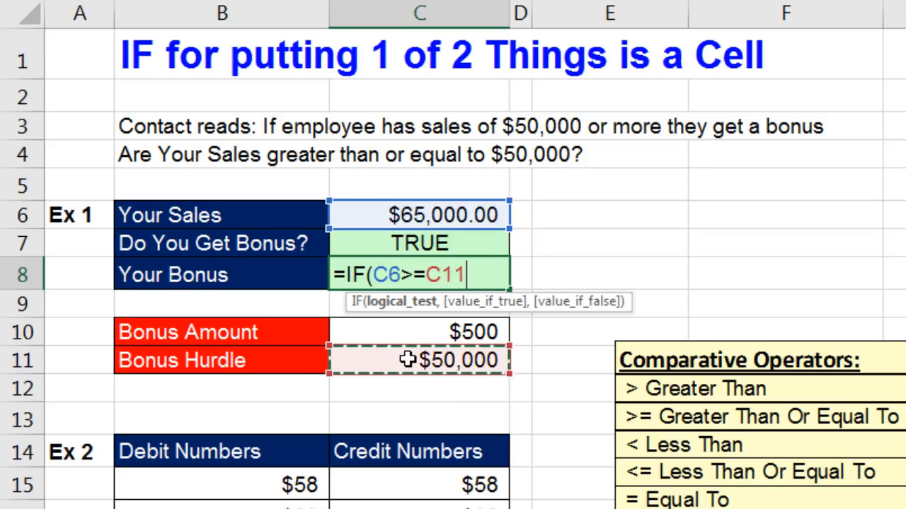
{"action": "left_click", "coordinate": [421, 305]}
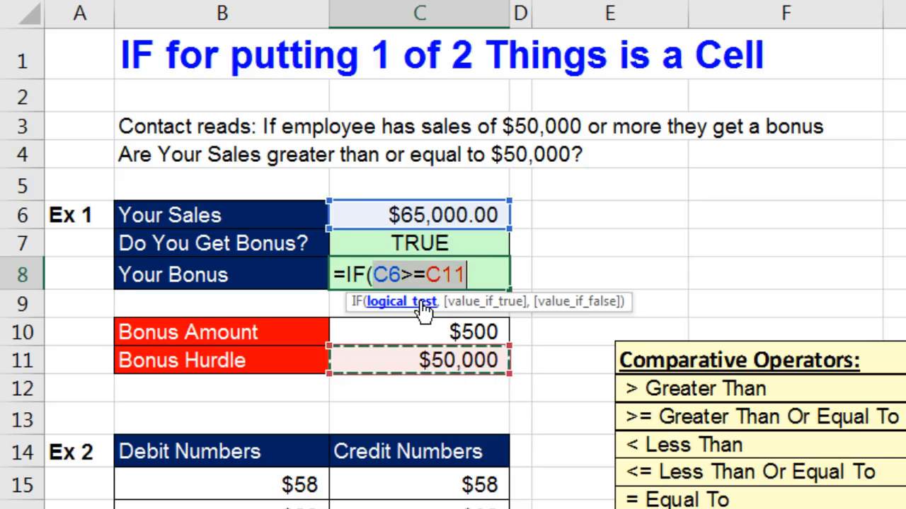
{"action": "left_click", "coordinate": [483, 273]}
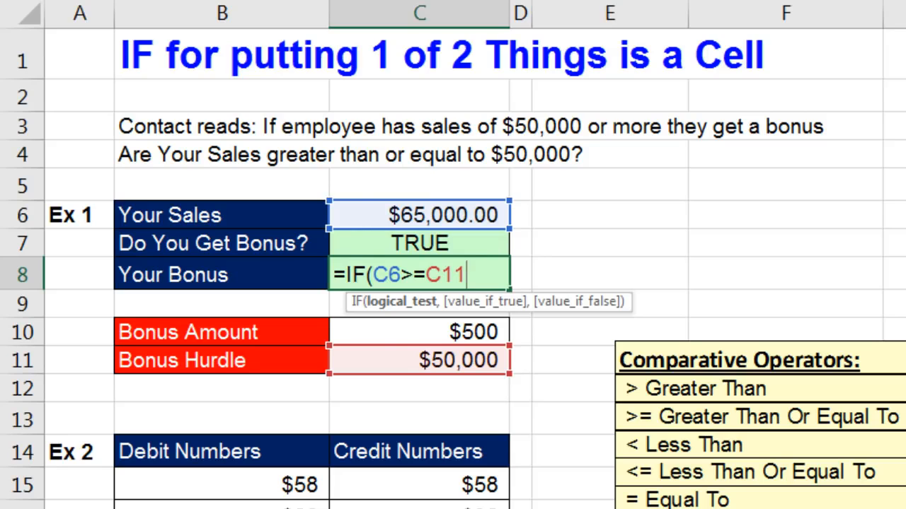
Finish =IF(C6>=C11,C10,0), returning bonus C10 when true and 0 otherwise.
{"action": "type", "text": ","}
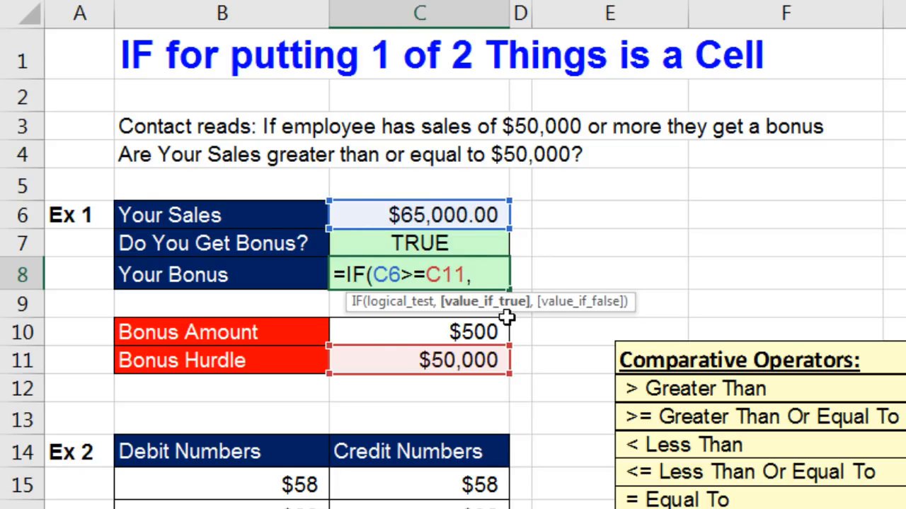
{"action": "left_click", "coordinate": [484, 334]}
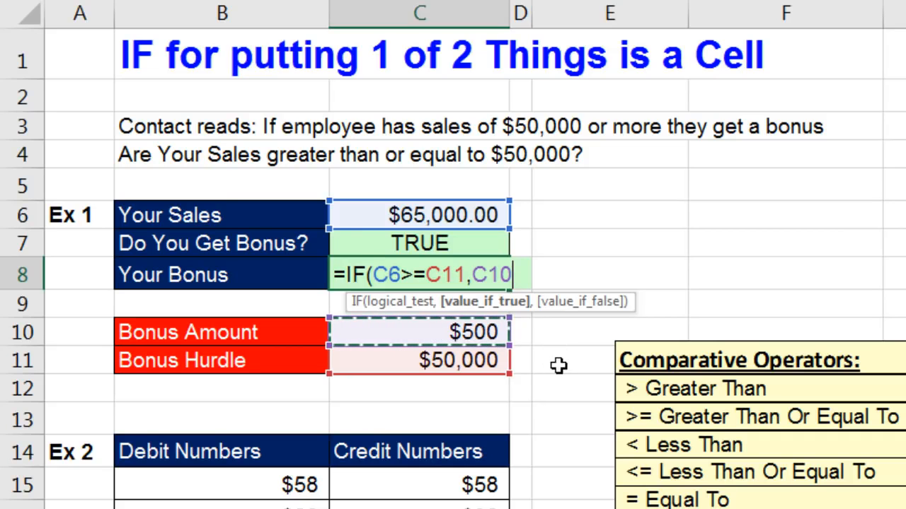
{"action": "type", "text": ","}
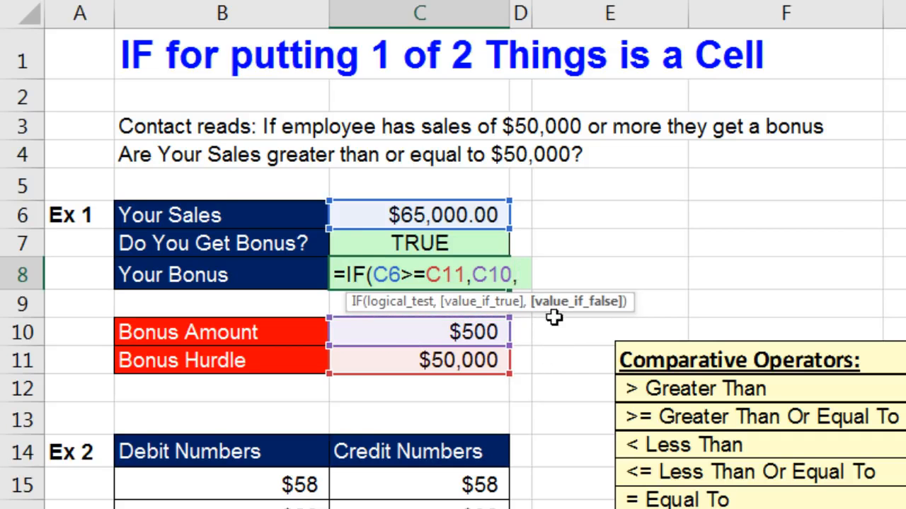
{"action": "left_click", "coordinate": [405, 302]}
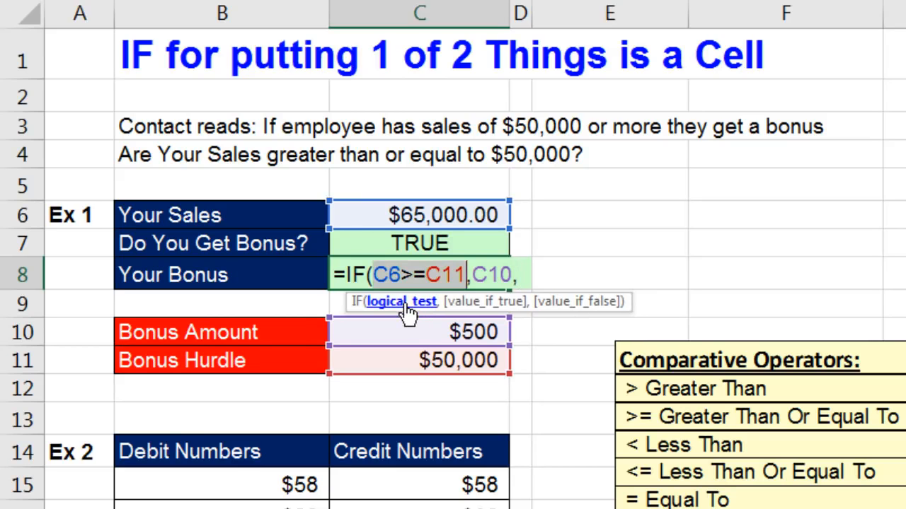
{"action": "left_click", "coordinate": [580, 305]}
{"action": "type", "text": "0"}
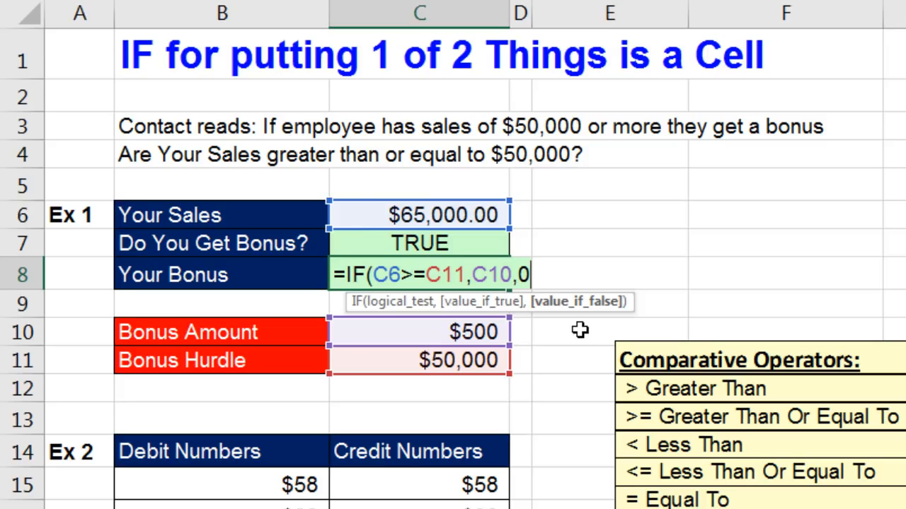
{"action": "type", "text": ")"}
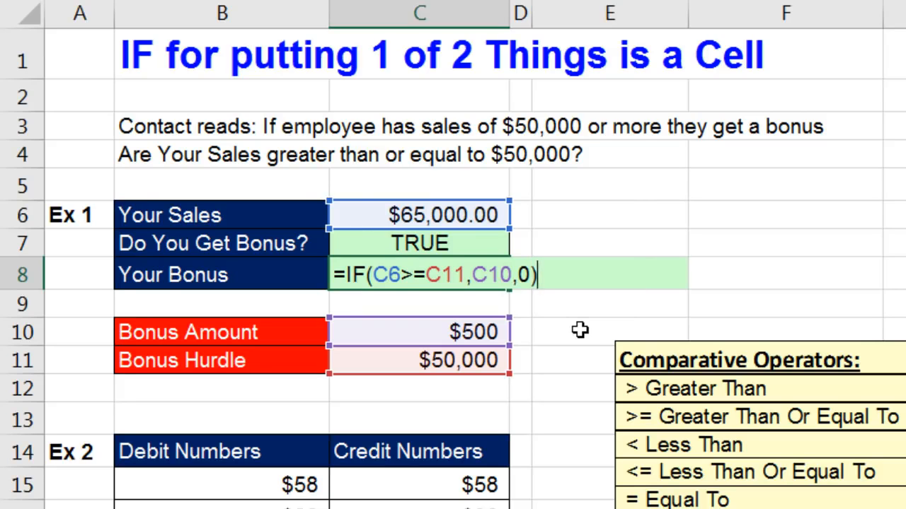
{"action": "key", "text": "ctrl+Return"}
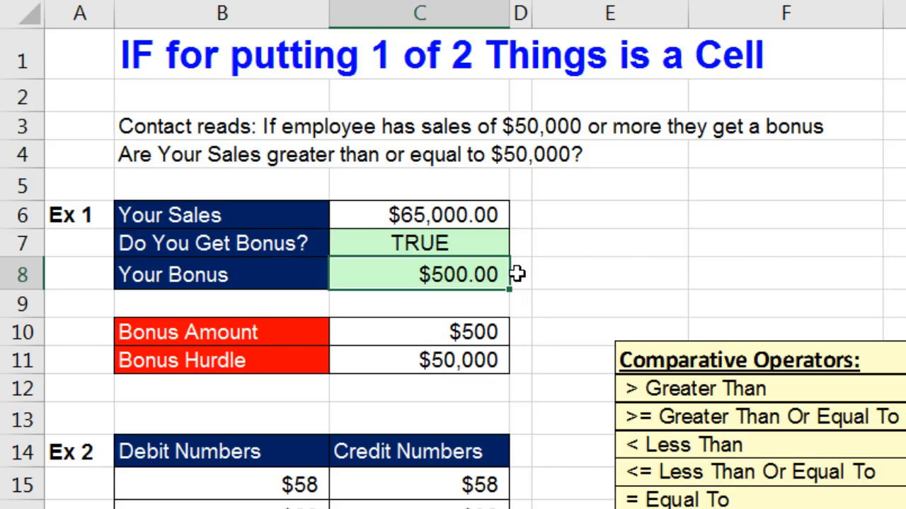
{"action": "left_click", "coordinate": [453, 242]}
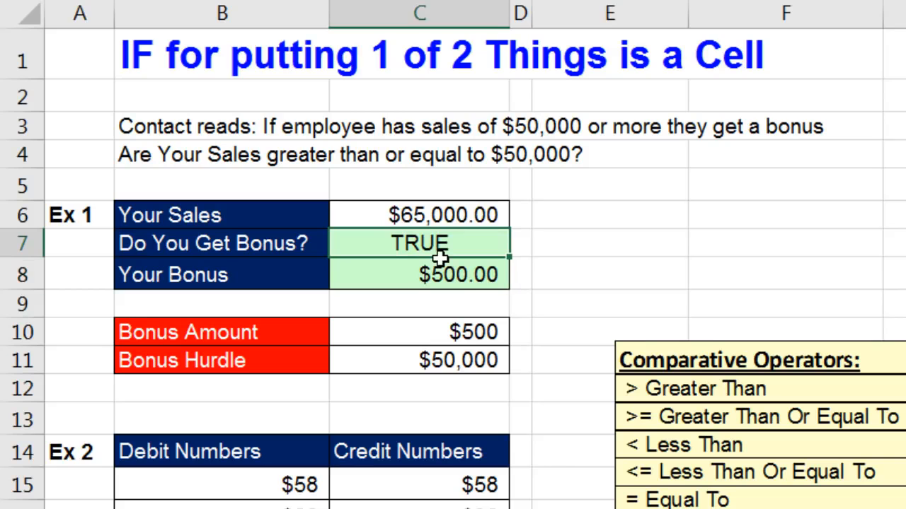
{"action": "key", "text": "F2"}
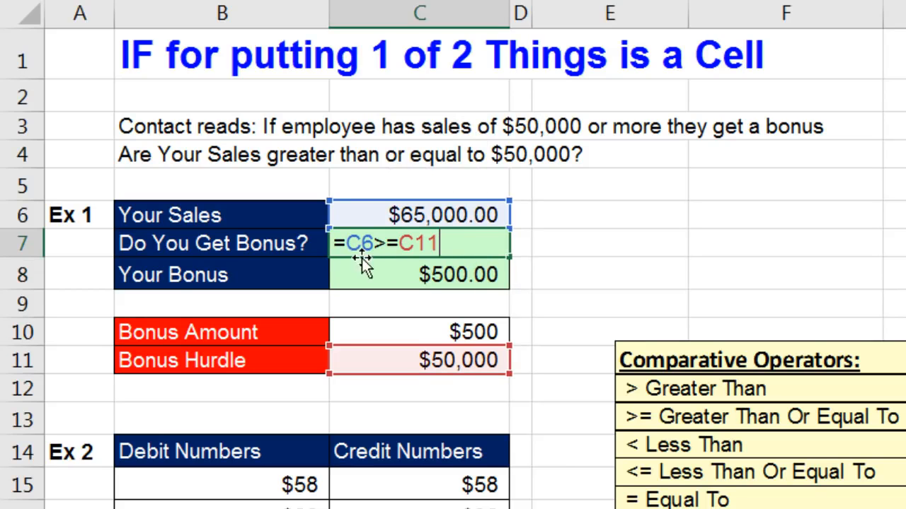
{"action": "left_click_drag", "start_coordinate": [347, 244], "coordinate": [442, 243]}
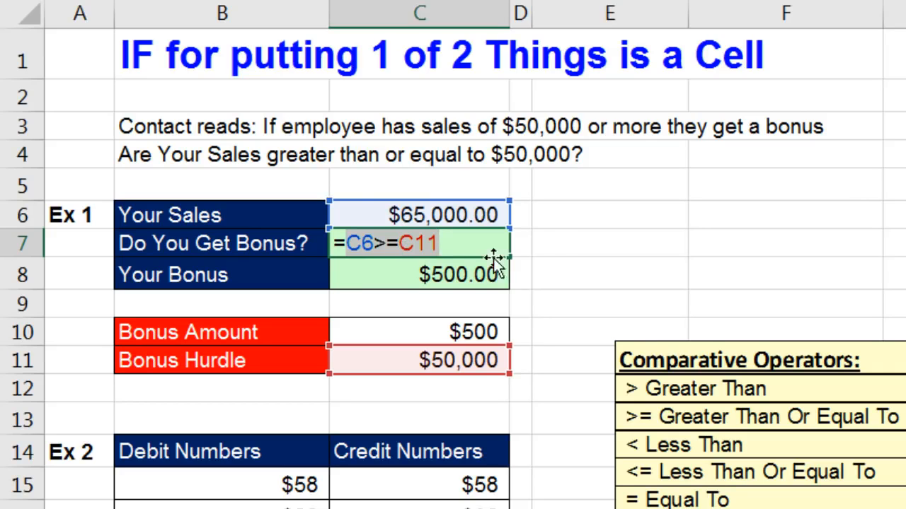
{"action": "key", "text": "ctrl+Return"}
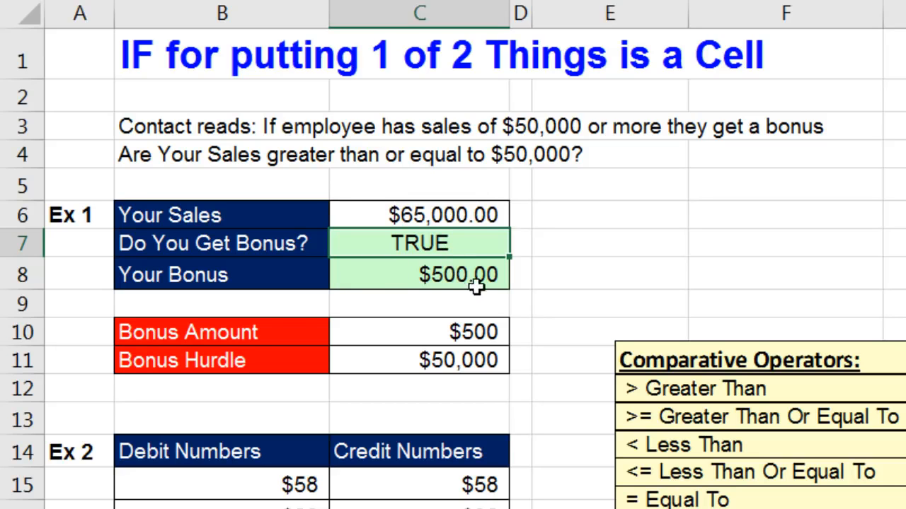
Test sales of 49000 in C6 (FALSE, $0.00), then 50000 (TRUE, $500.00).
{"action": "left_click", "coordinate": [481, 214]}
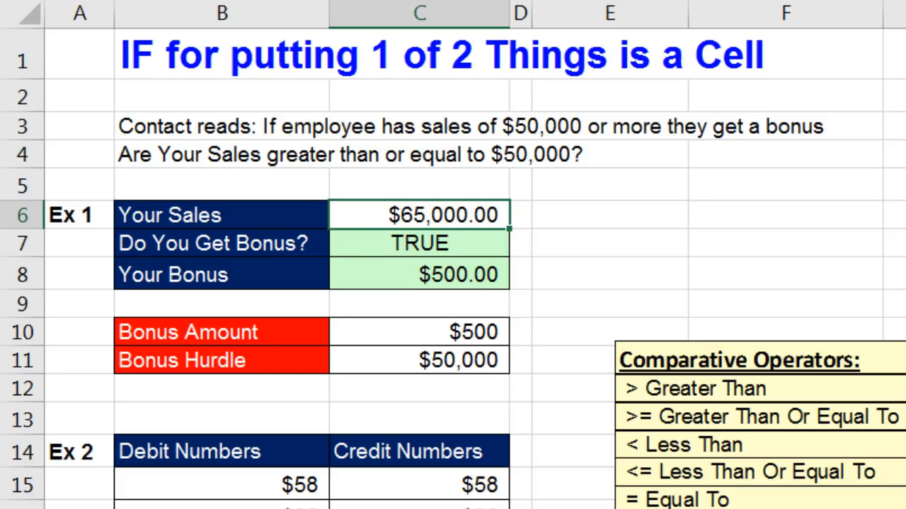
{"action": "type", "text": "49"}
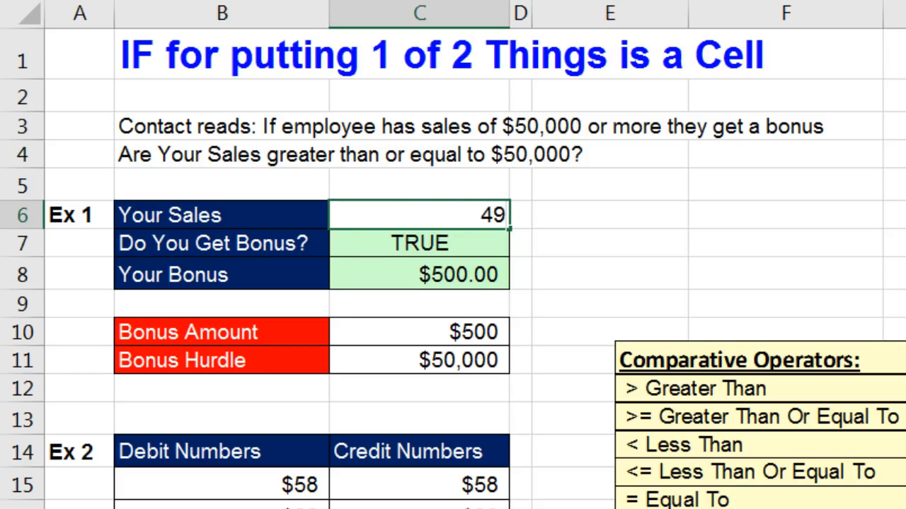
{"action": "type", "text": "000"}
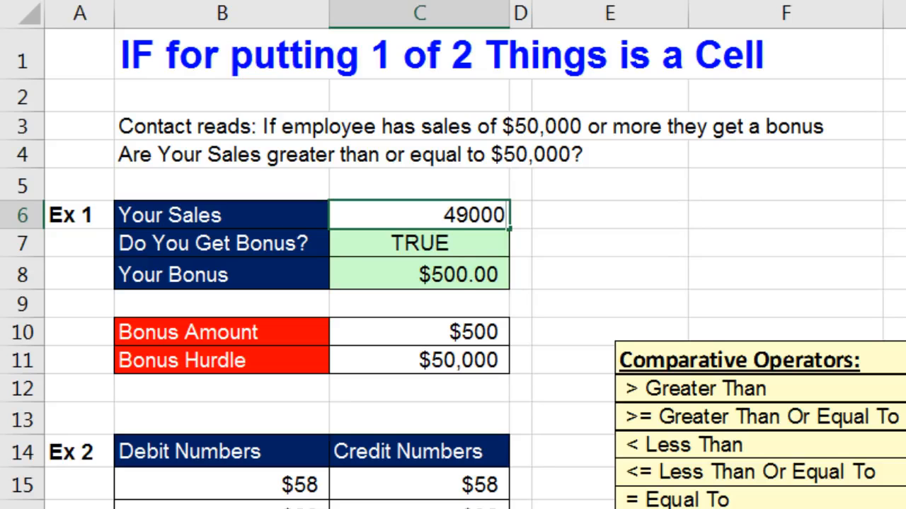
{"action": "key", "text": "ctrl+Return"}
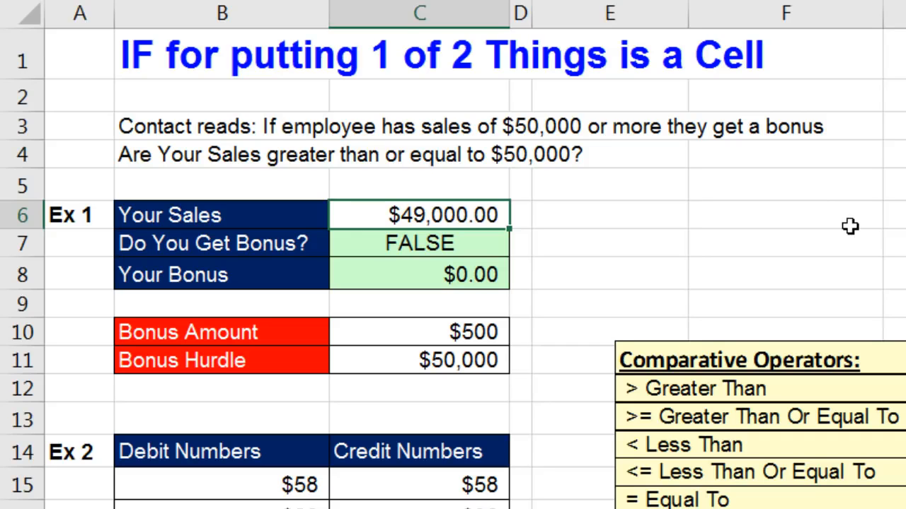
{"action": "type", "text": "5"}
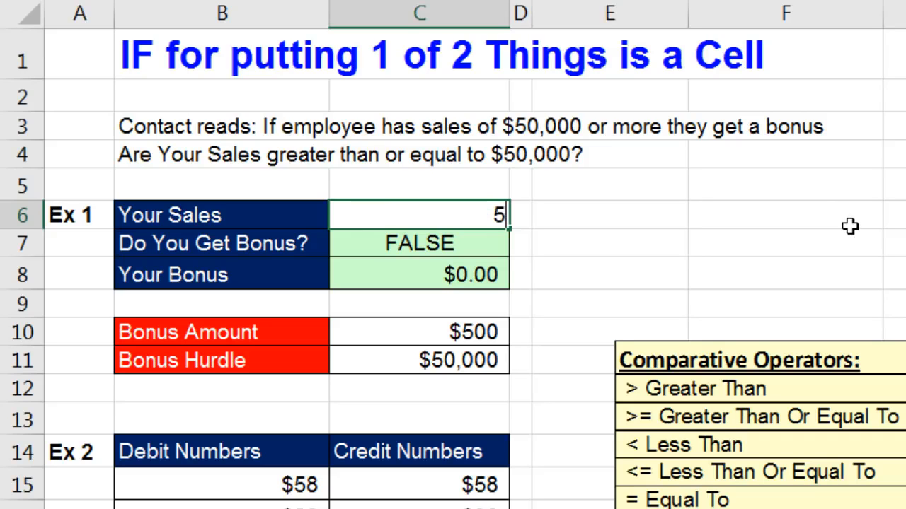
{"action": "type", "text": "0000"}
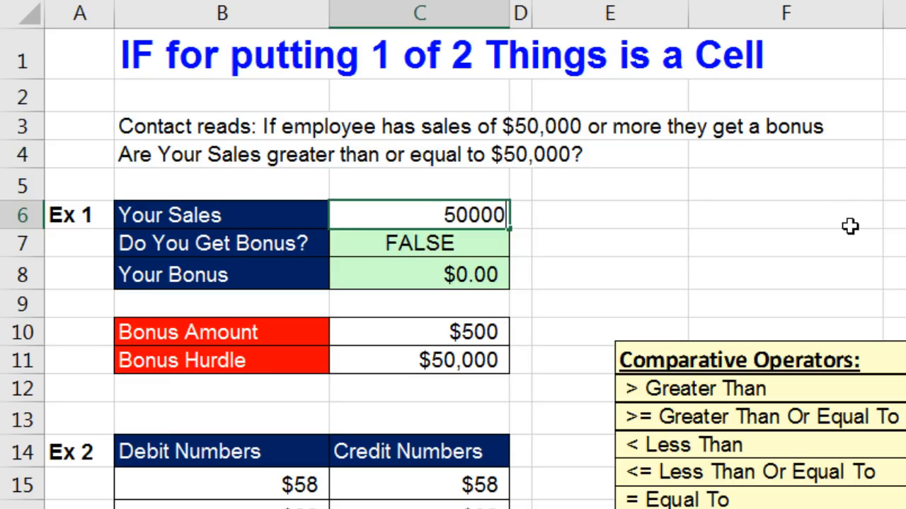
{"action": "key", "text": "ctrl+Return"}
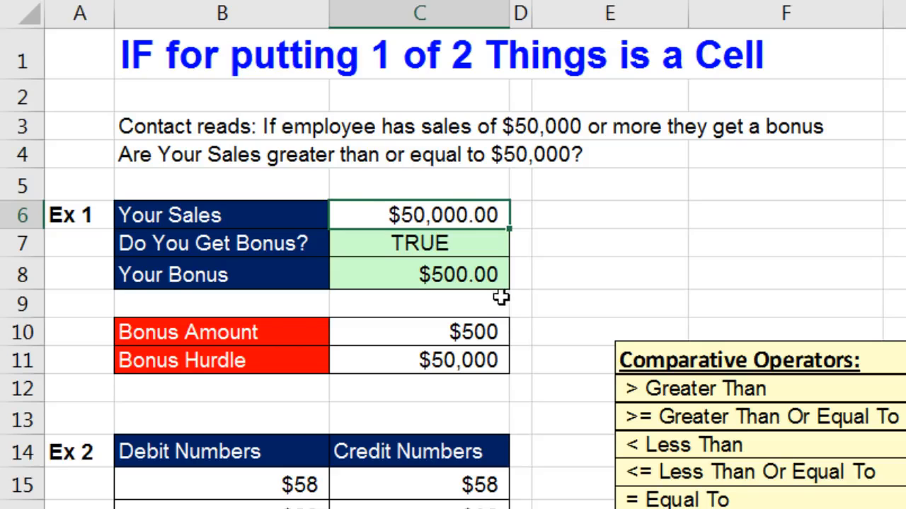
Review C8's IF arguments unchanged, then undo the sales edits back to $65,000.
{"action": "left_click", "coordinate": [492, 277]}
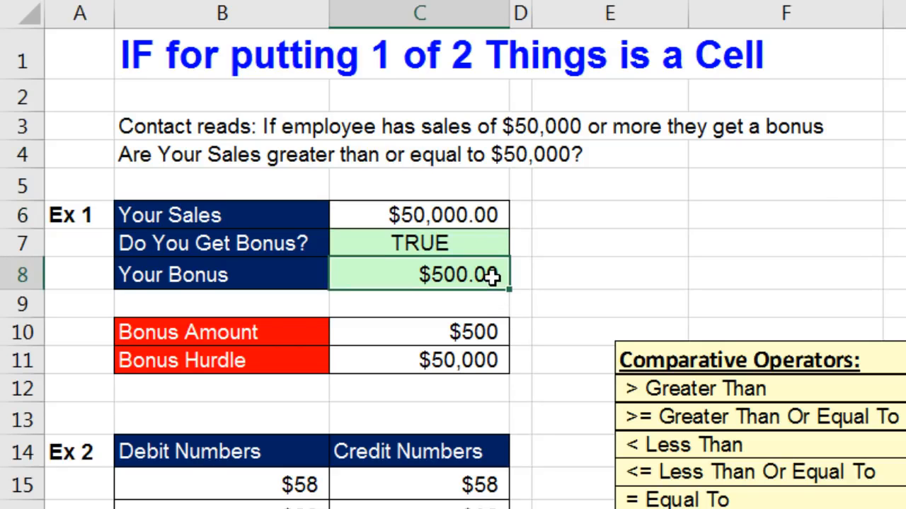
{"action": "double_click", "coordinate": [492, 277]}
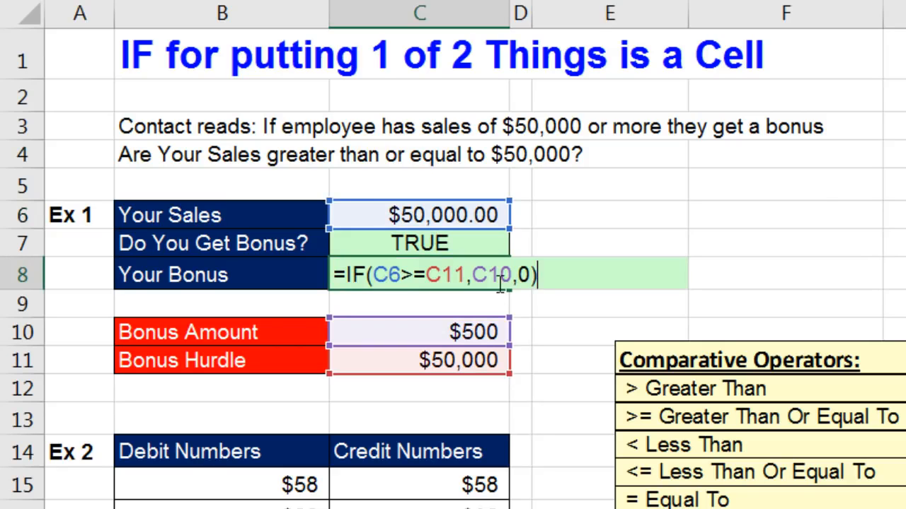
{"action": "left_click", "coordinate": [421, 274]}
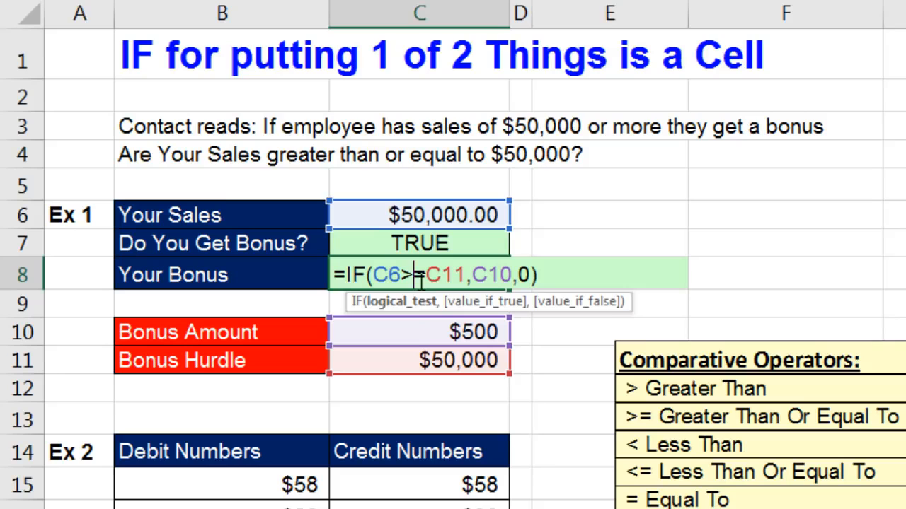
{"action": "left_click", "coordinate": [423, 304]}
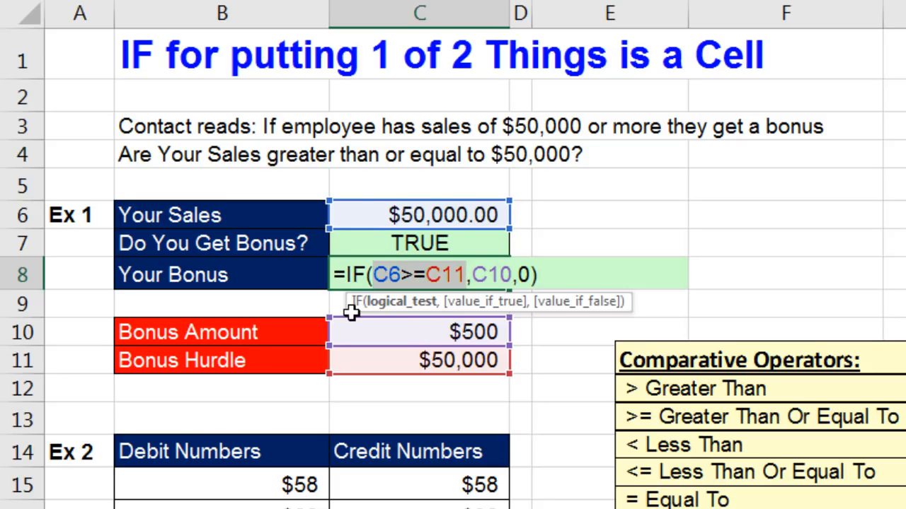
{"action": "left_click", "coordinate": [487, 302]}
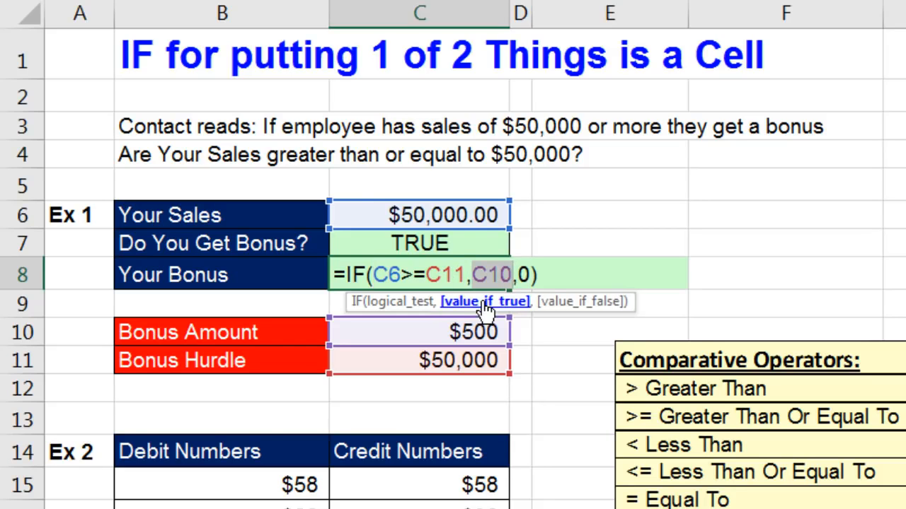
{"action": "left_click", "coordinate": [589, 302]}
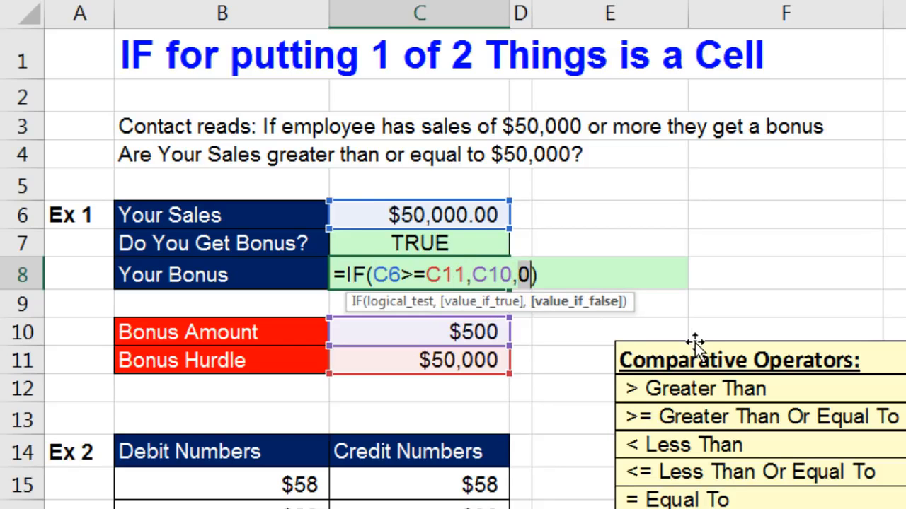
{"action": "key", "text": "Return"}
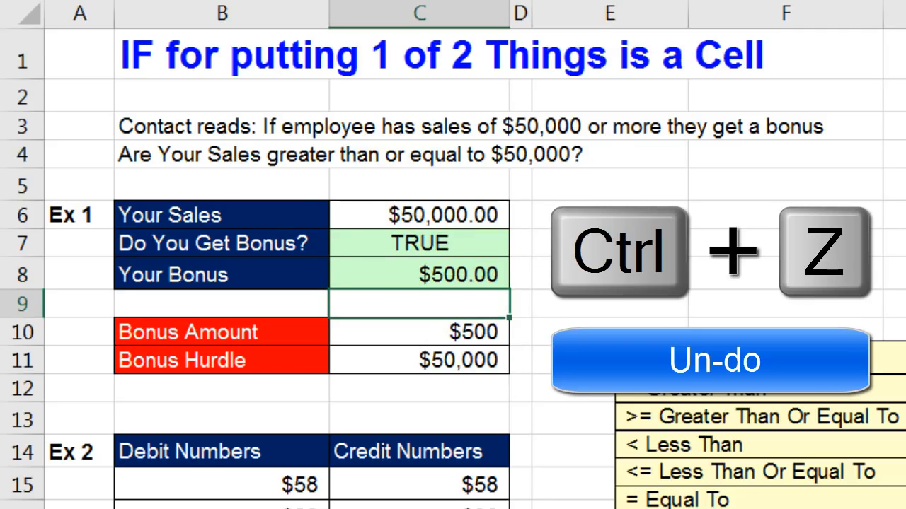
{"action": "key", "text": "ctrl+z"}
{"action": "key", "text": "ctrl+z"}
{"action": "key", "text": "ctrl+z"}
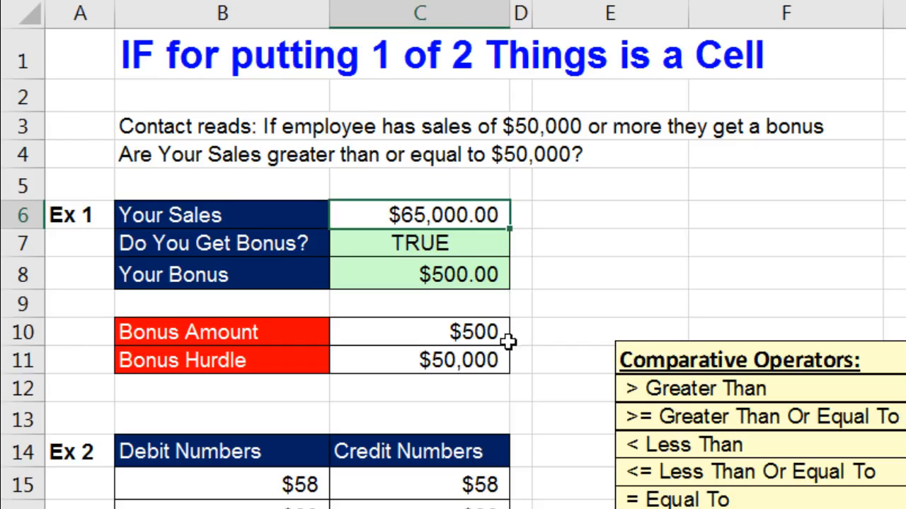
{"action": "left_click", "coordinate": [460, 338]}
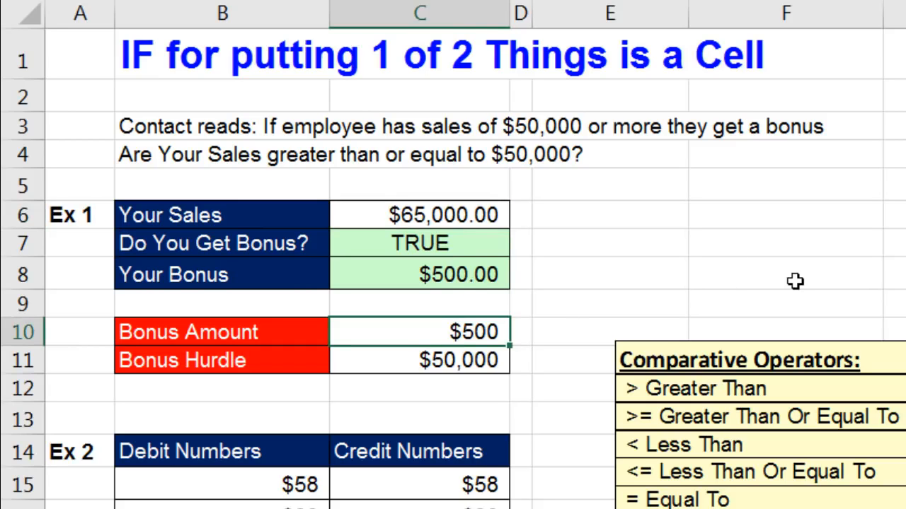
Change the bonus amount in C10 to 650, confirming C8 now shows $650.00.
{"action": "type", "text": "650"}
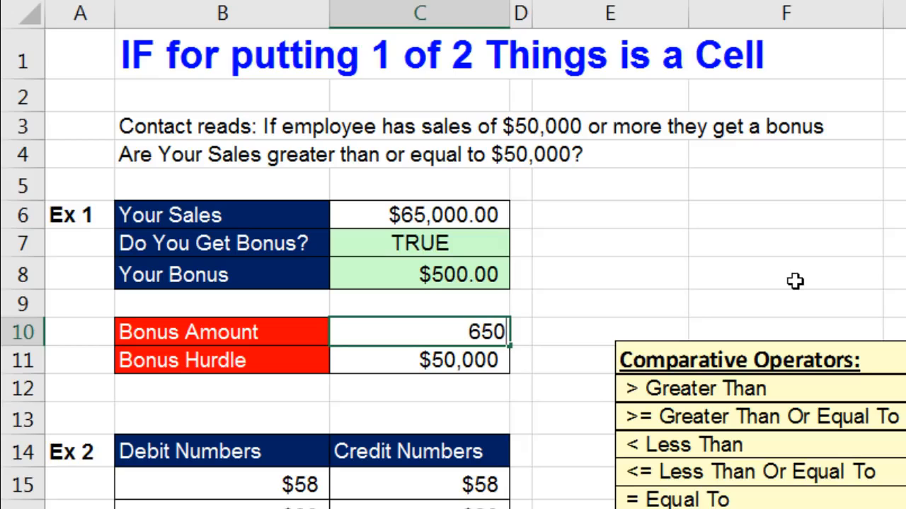
{"action": "key", "text": "Return"}
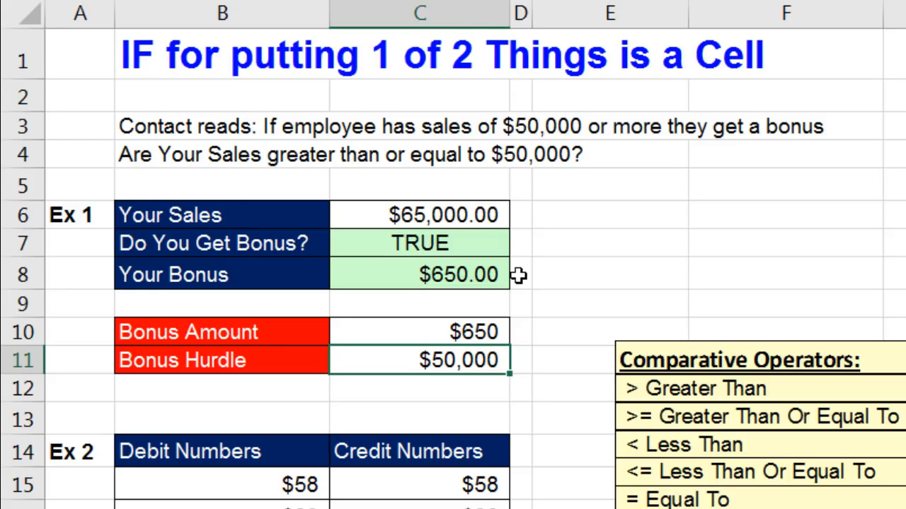
{"action": "left_click", "coordinate": [452, 275]}
{"action": "key", "text": "F2"}
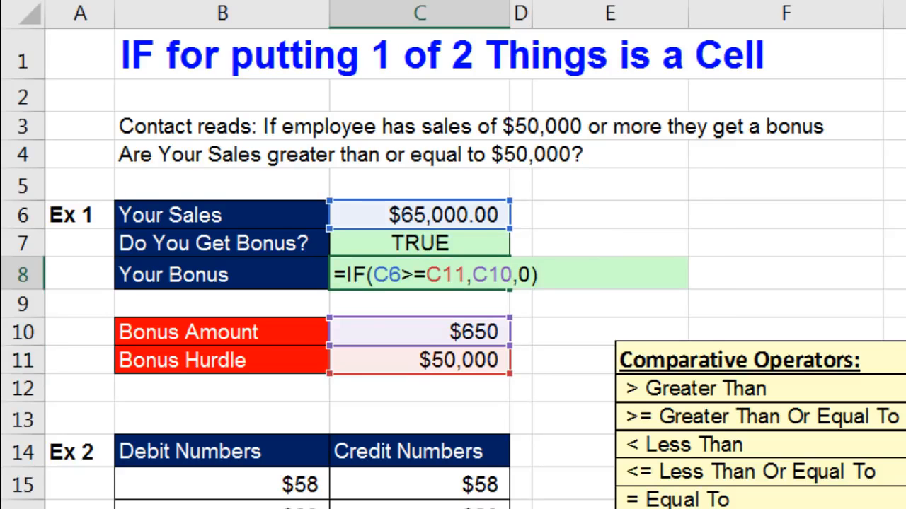
{"action": "key", "text": "ctrl+Return"}
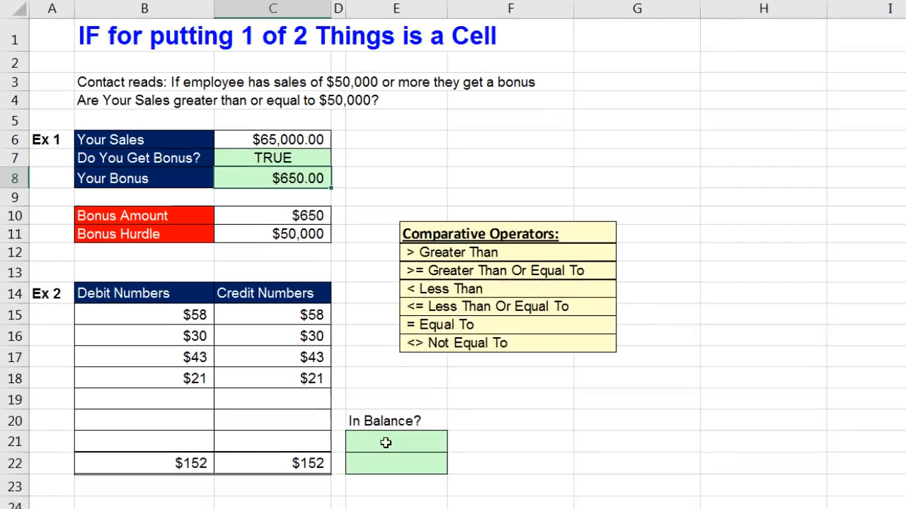
{"action": "left_click", "coordinate": [386, 443]}
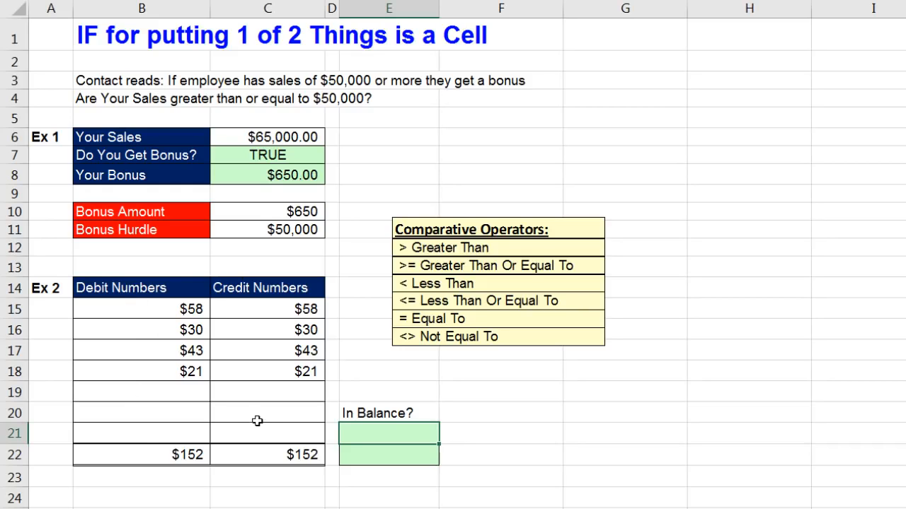
Check the $152 debit and credit totals in B22 and C22, then return to E21.
{"action": "left_click", "coordinate": [205, 459]}
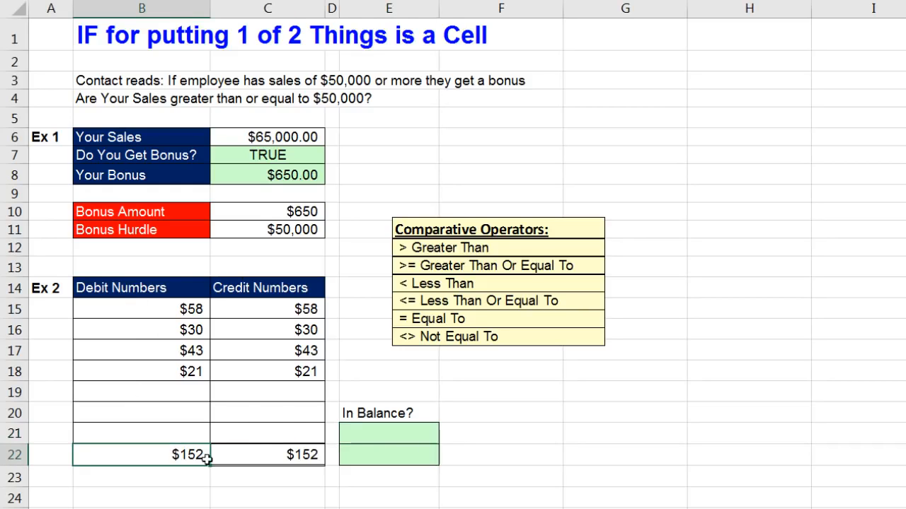
{"action": "left_click", "coordinate": [273, 455]}
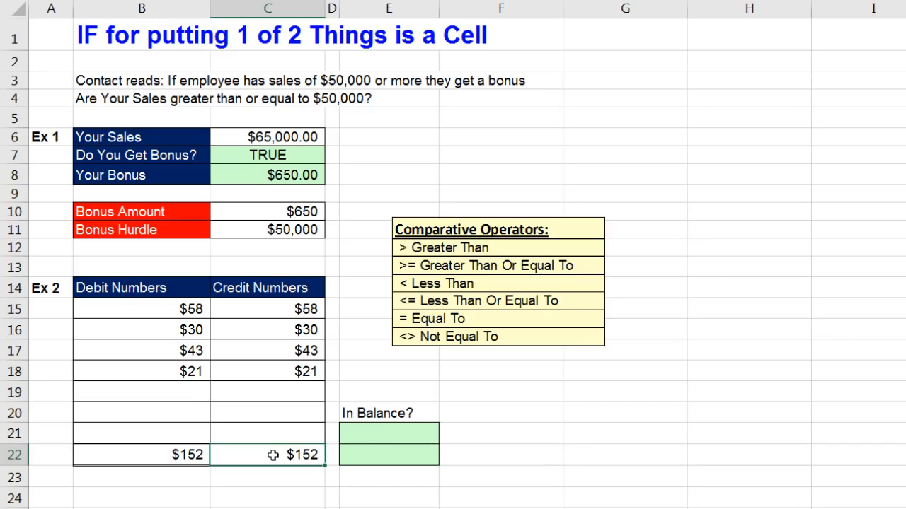
{"action": "left_click", "coordinate": [375, 436]}
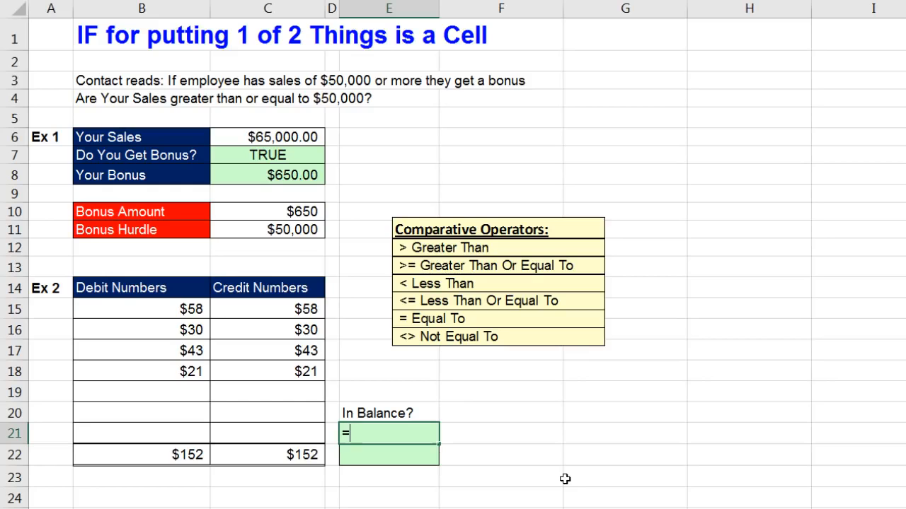
Complete =B22=C22 in E21, which returns FALSE, then select the B15:C22 numbers.
{"action": "left_click", "coordinate": [186, 453]}
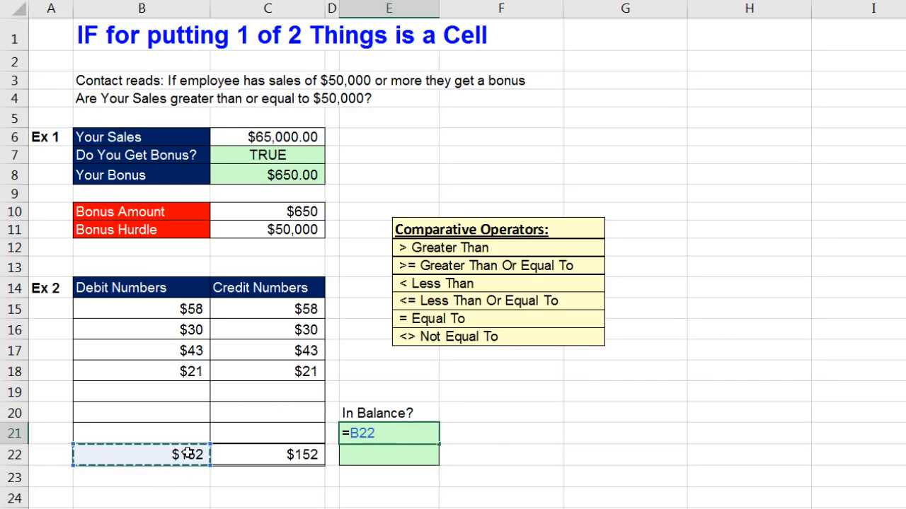
{"action": "type", "text": "="}
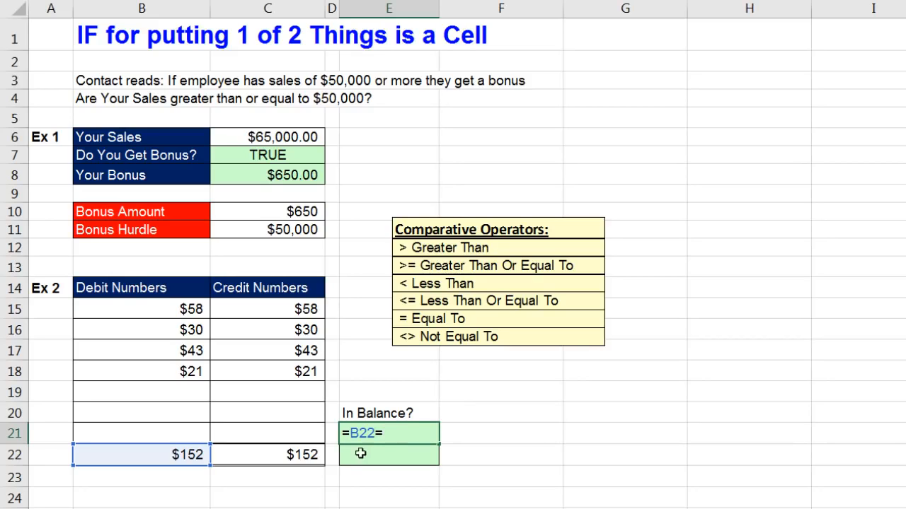
{"action": "left_click", "coordinate": [301, 461]}
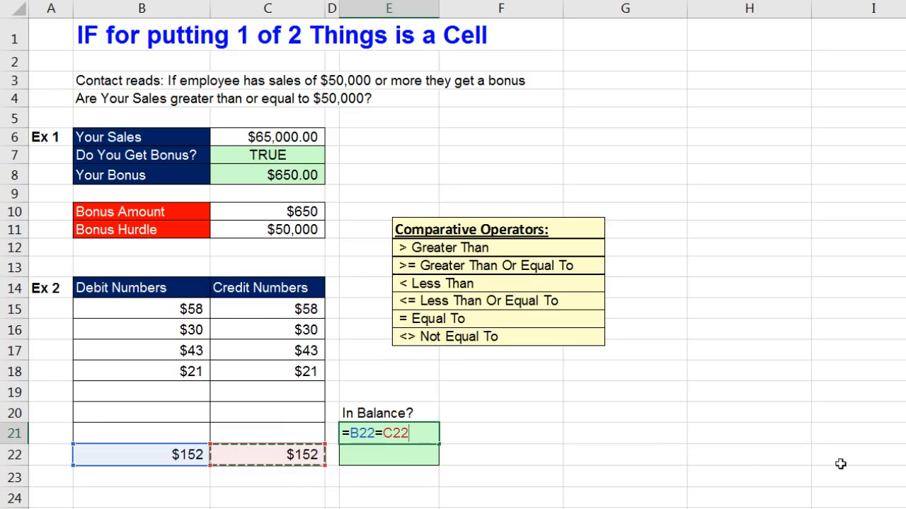
{"action": "key", "text": "Return"}
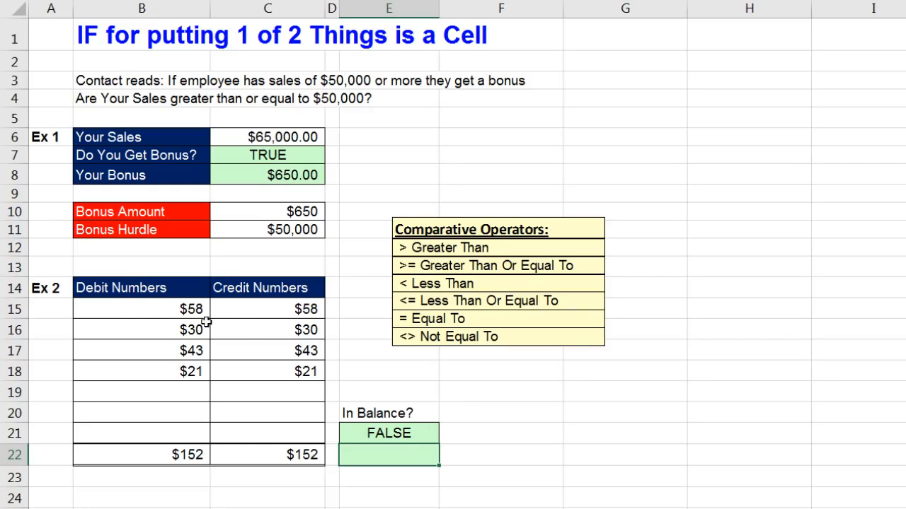
{"action": "left_click_drag", "start_coordinate": [136, 314], "coordinate": [287, 445]}
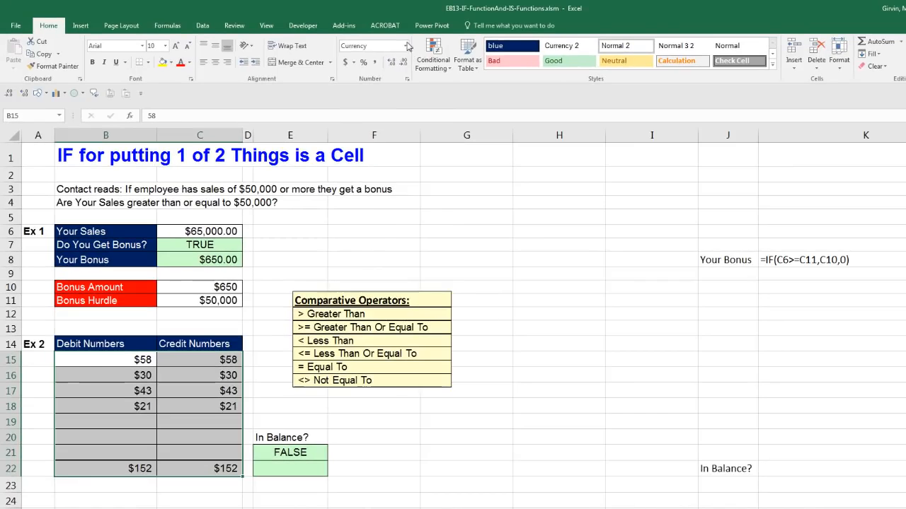
Show the B15:C22 debit and credit figures with three decimal places.
{"action": "left_click", "coordinate": [406, 45]}
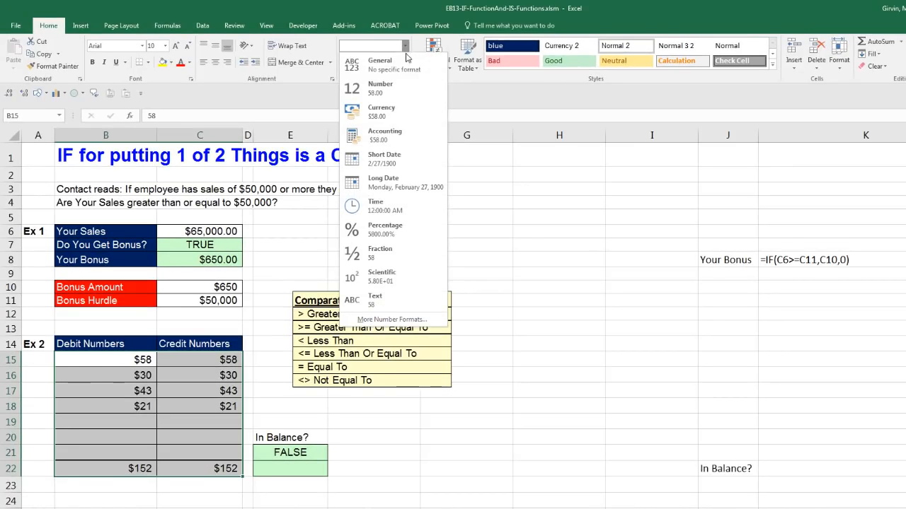
{"action": "left_click", "coordinate": [420, 44]}
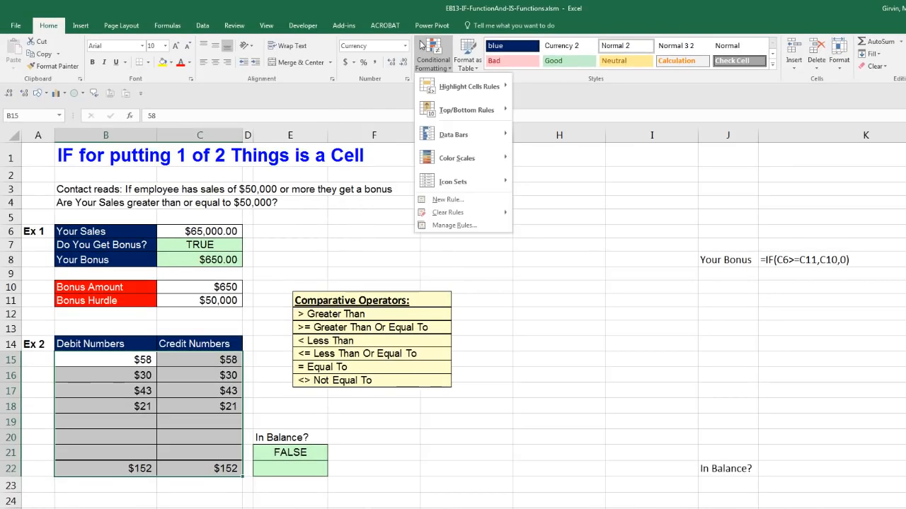
{"action": "left_click", "coordinate": [395, 66]}
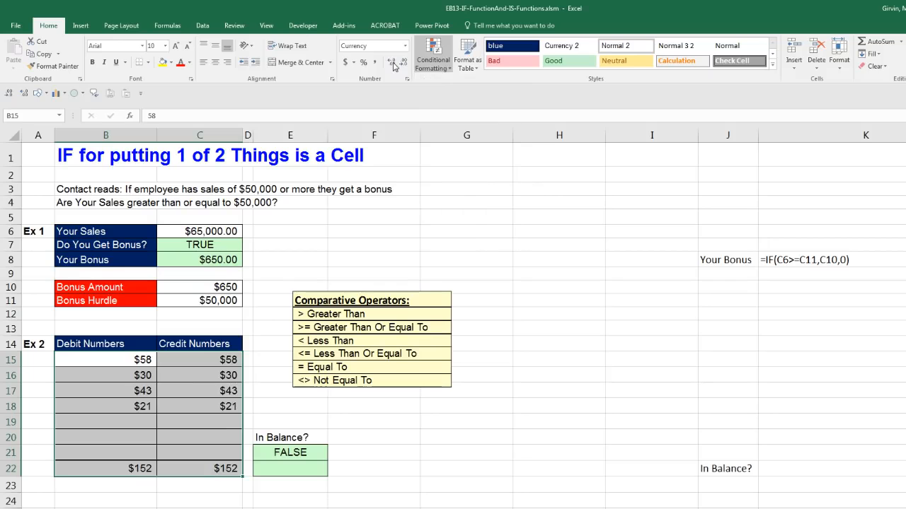
{"action": "left_click", "coordinate": [394, 65]}
{"action": "left_click", "coordinate": [394, 65]}
{"action": "left_click", "coordinate": [394, 65]}
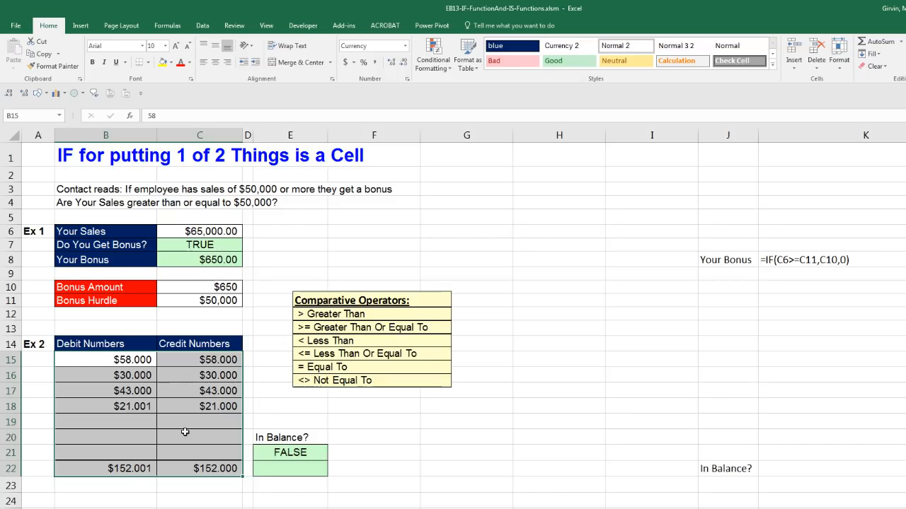
Inspect the FALSE check in E21 and select empty cell E22.
{"action": "left_click", "coordinate": [283, 469]}
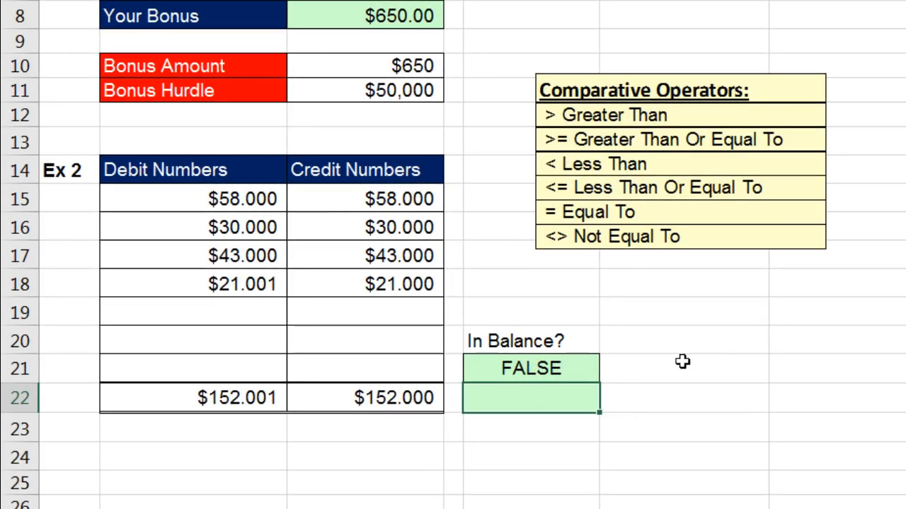
{"action": "left_click", "coordinate": [591, 369]}
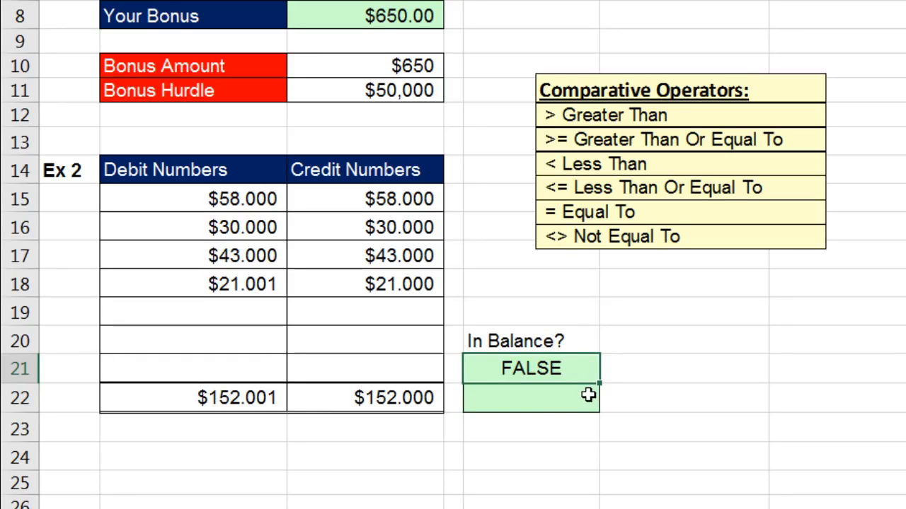
{"action": "left_click", "coordinate": [588, 395]}
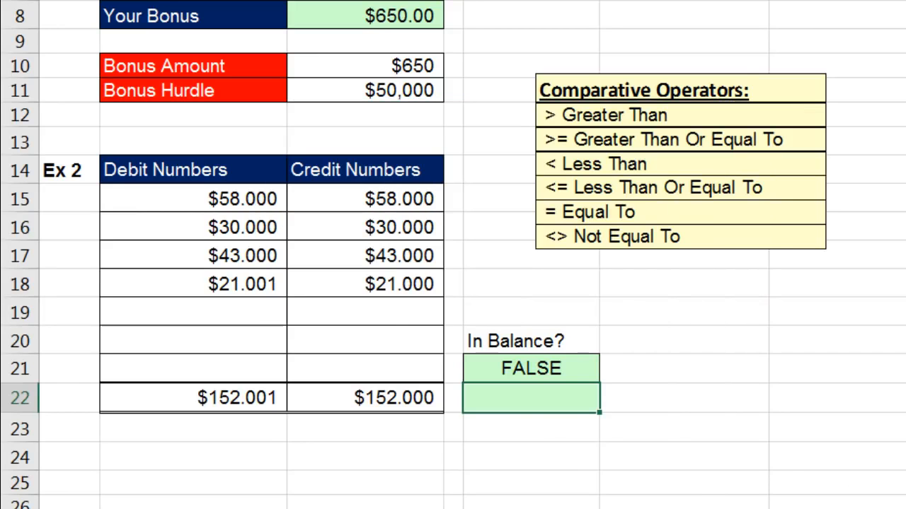
In E22 start =IF(B22=C22,In Balance to compare the debit and credit totals.
{"action": "type", "text": "=i"}
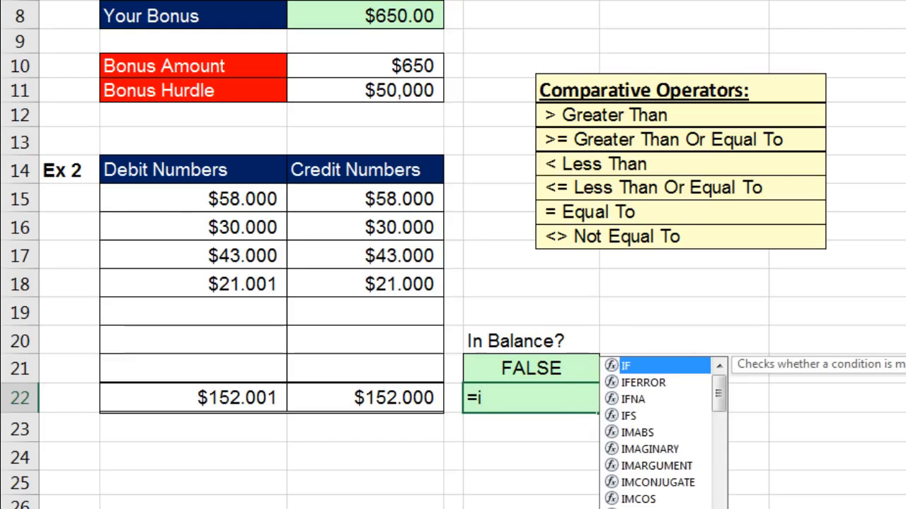
{"action": "key", "text": "Tab"}
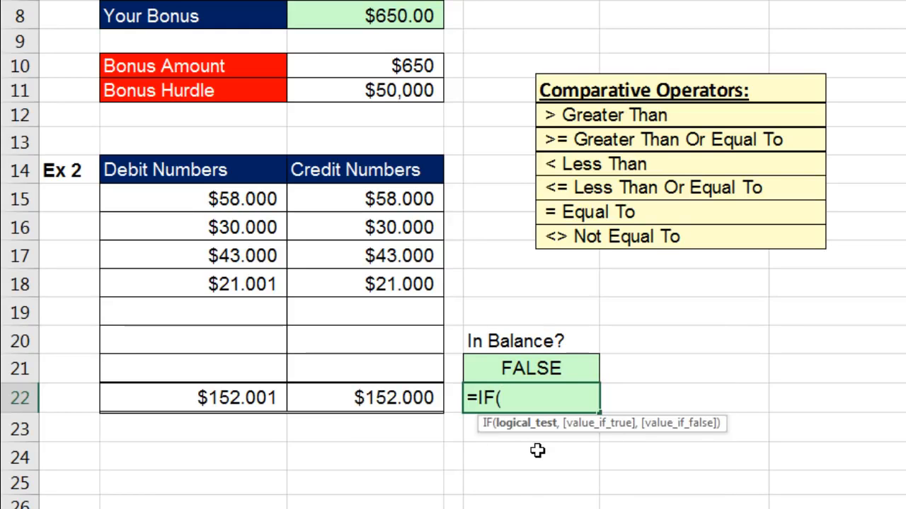
{"action": "left_click", "coordinate": [276, 397]}
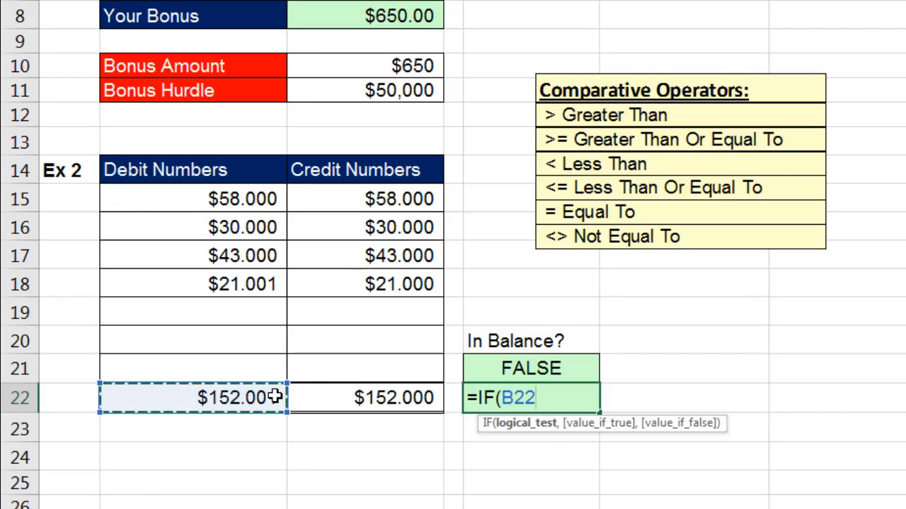
{"action": "type", "text": "="}
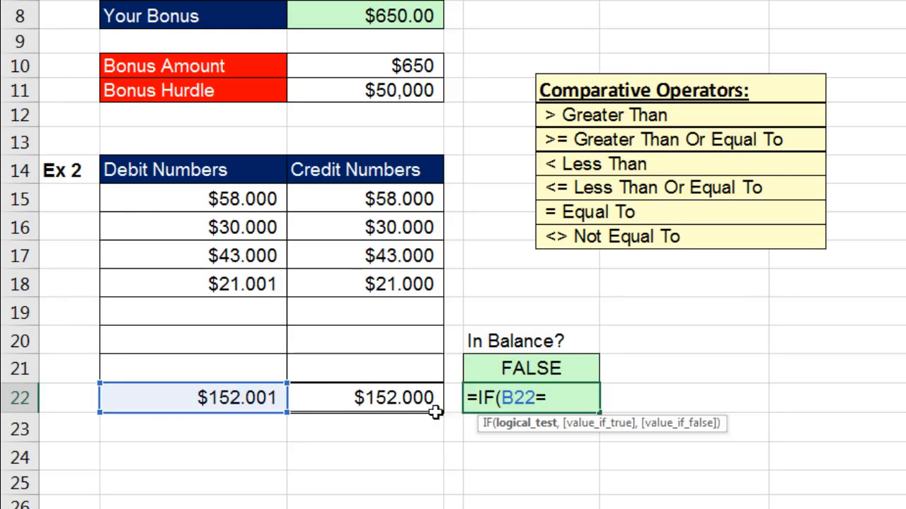
{"action": "left_click", "coordinate": [396, 400]}
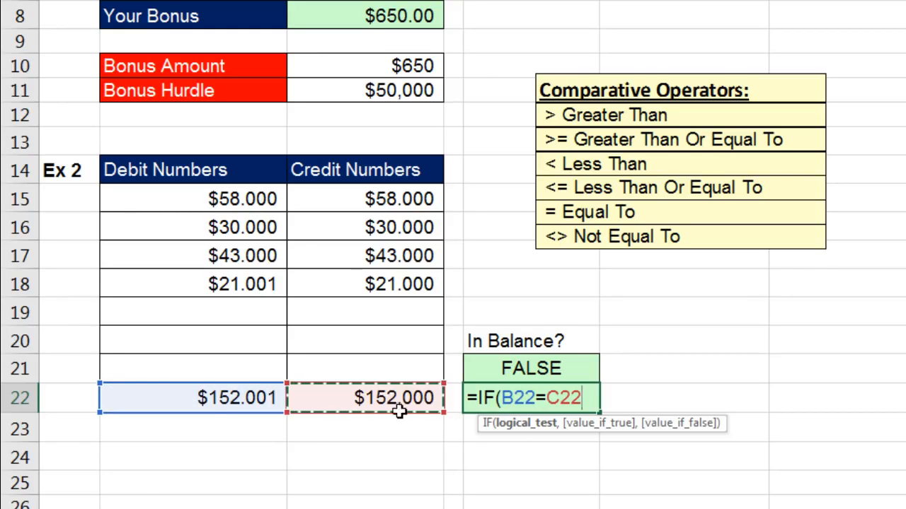
{"action": "left_click", "coordinate": [517, 433]}
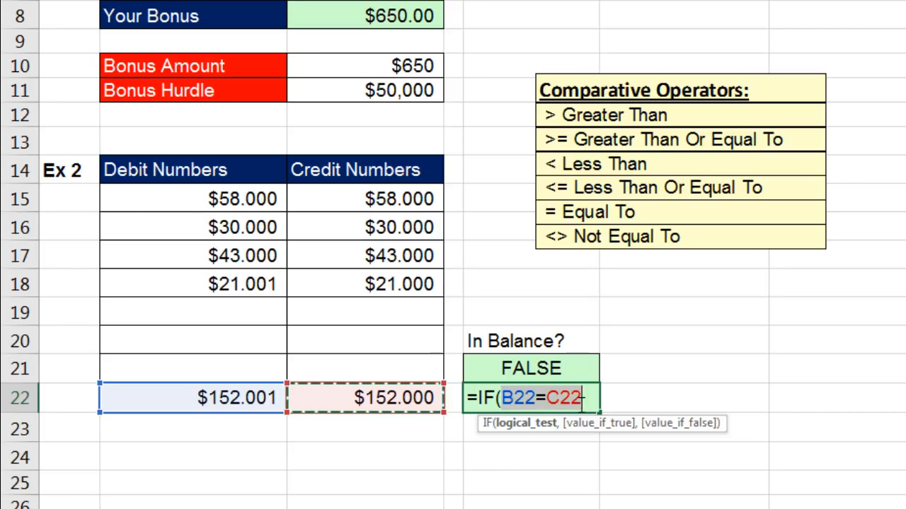
{"action": "left_click", "coordinate": [582, 398]}
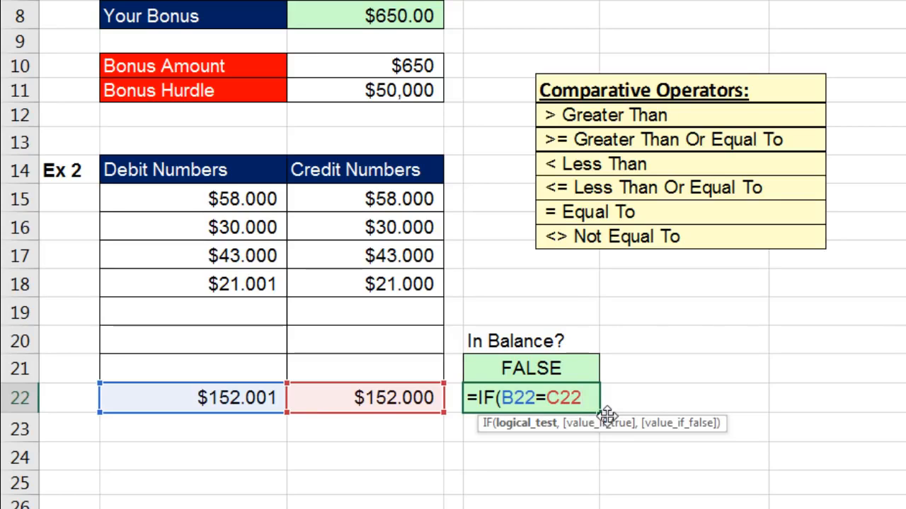
{"action": "type", "text": ","}
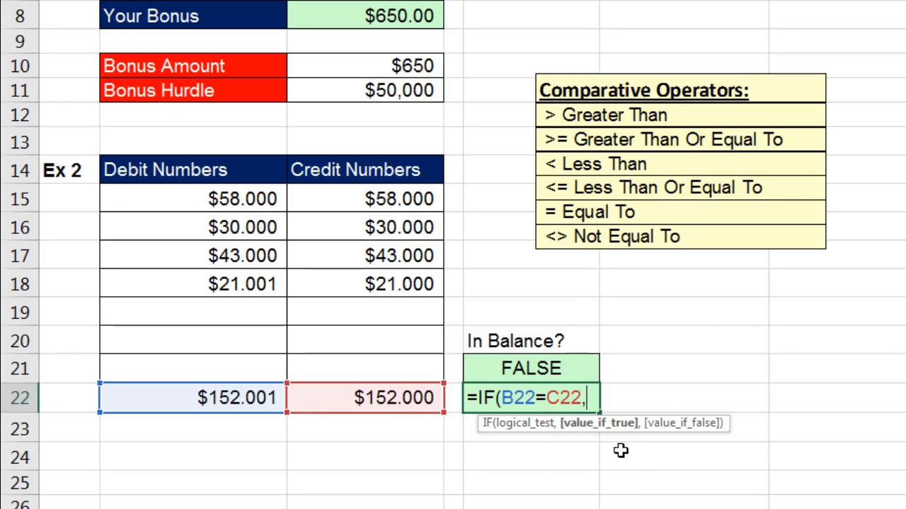
{"action": "type", "text": "In Balance"}
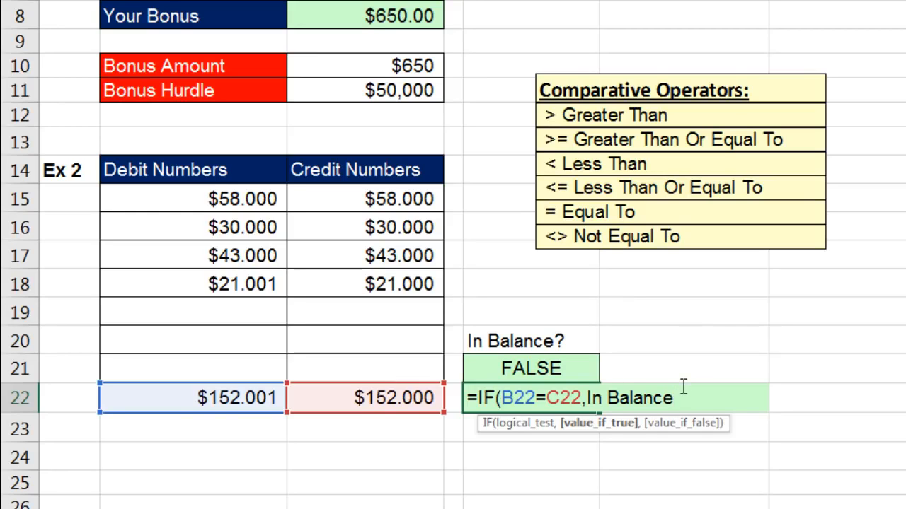
Finish E22 as =IF(B22=C22,"In Balance","NOT In Balance"), review its arguments, and enter it.
{"action": "left_click", "coordinate": [592, 397]}
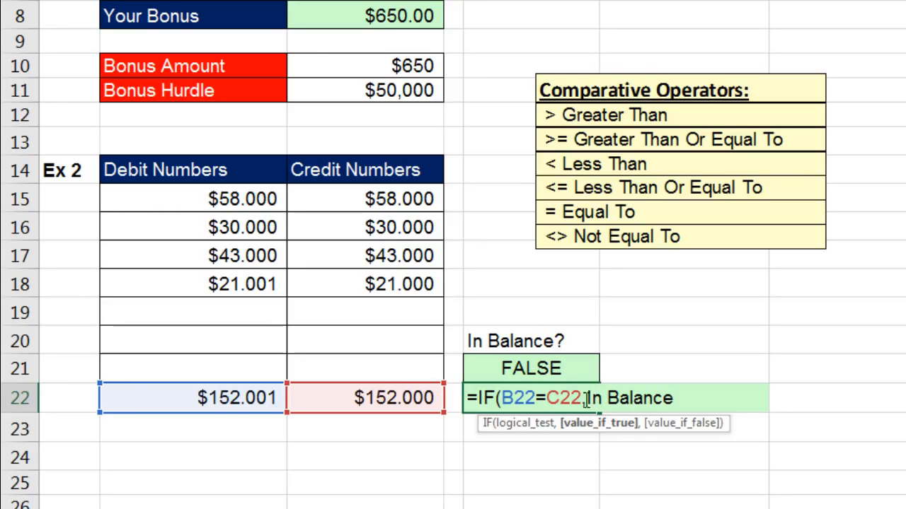
{"action": "type", "text": "\""}
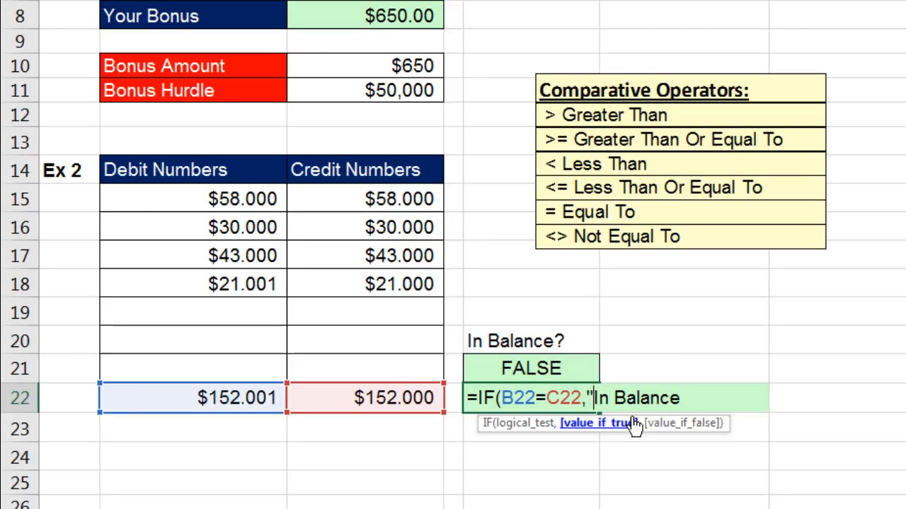
{"action": "left_click", "coordinate": [683, 398]}
{"action": "type", "text": "\""}
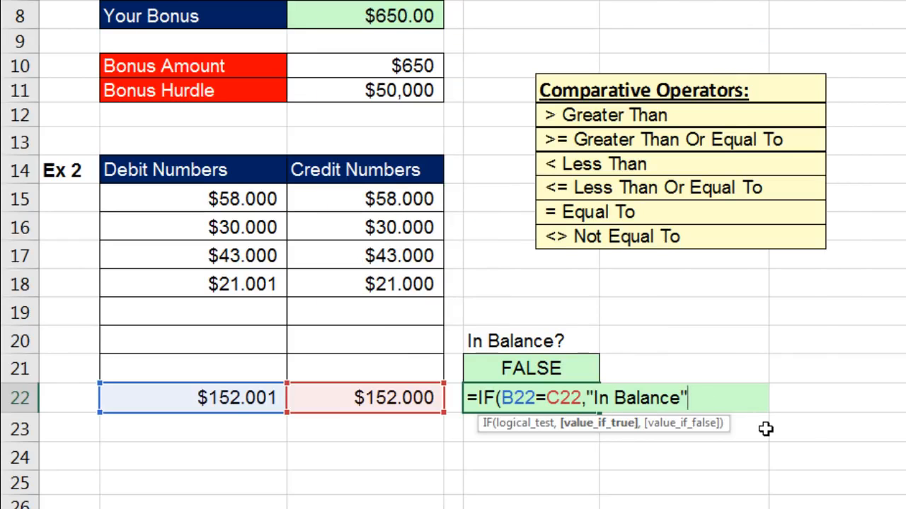
{"action": "type", "text": ","}
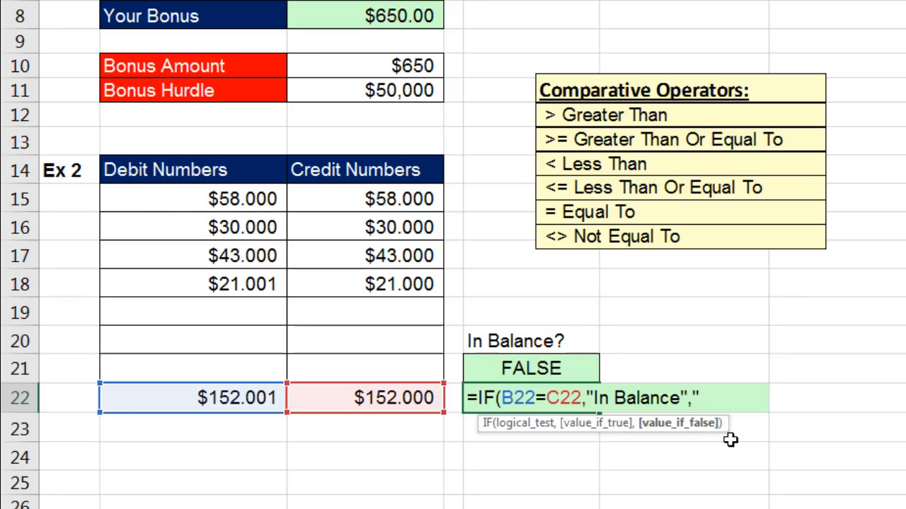
{"action": "type", "text": "\"NOT In "}
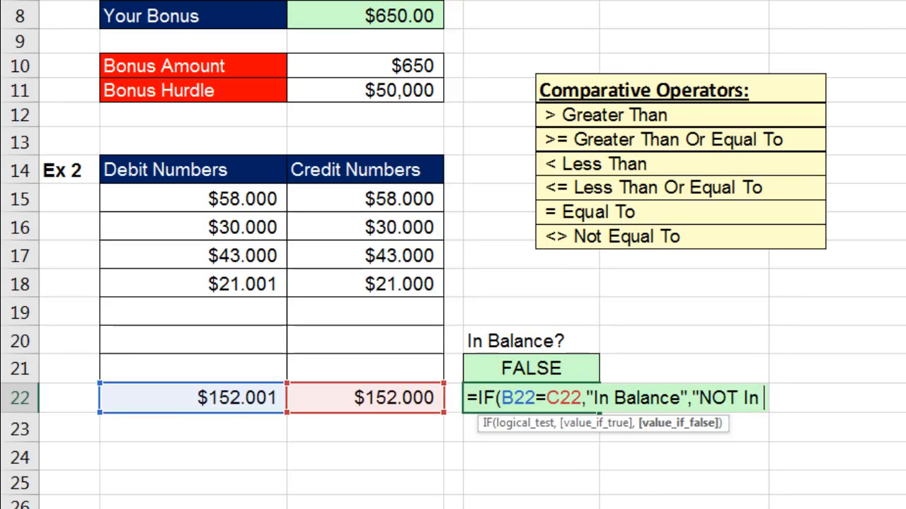
{"action": "type", "text": "Balance\""}
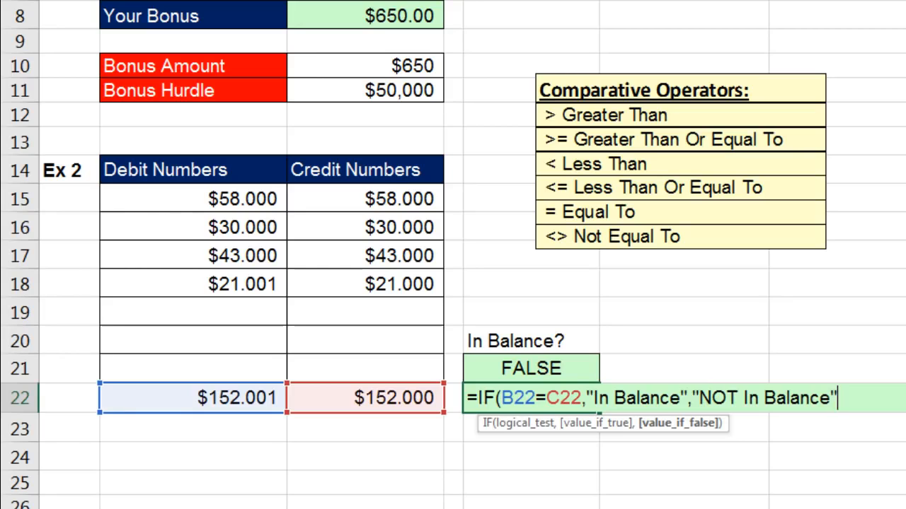
{"action": "type", "text": ")"}
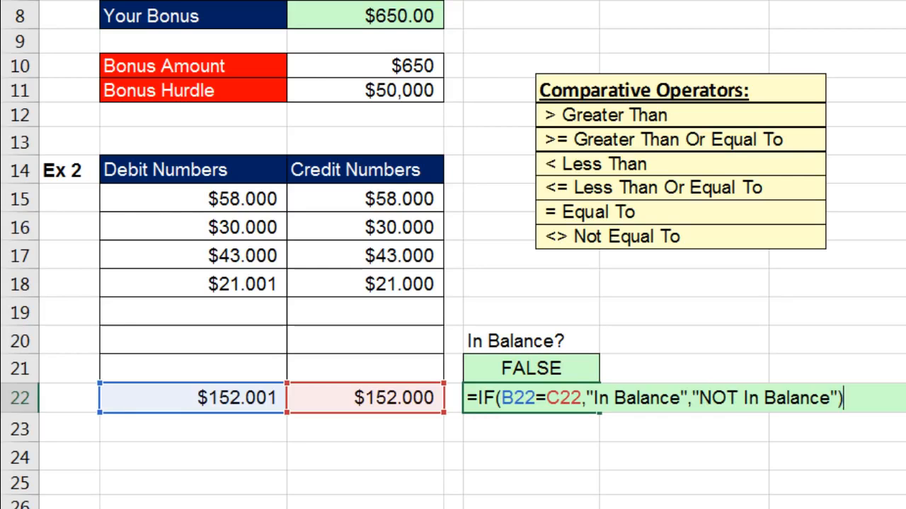
{"action": "left_click", "coordinate": [572, 403]}
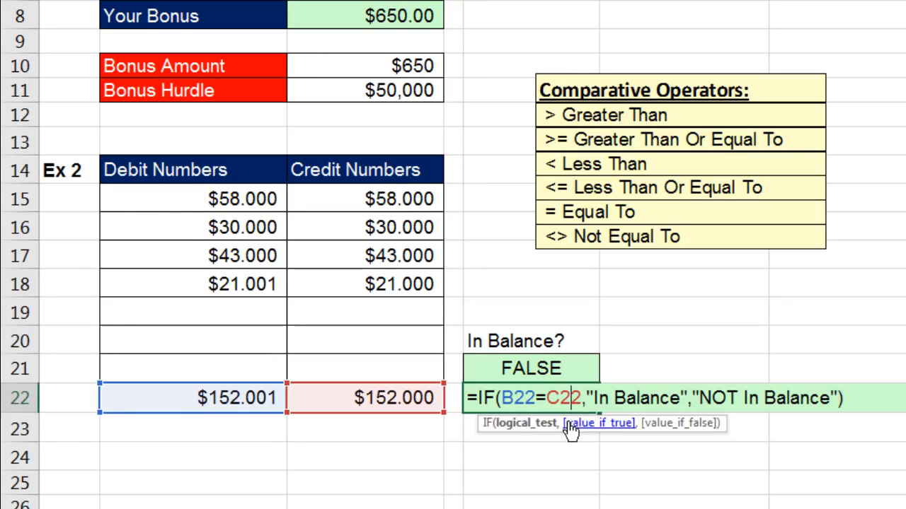
{"action": "left_click", "coordinate": [548, 423]}
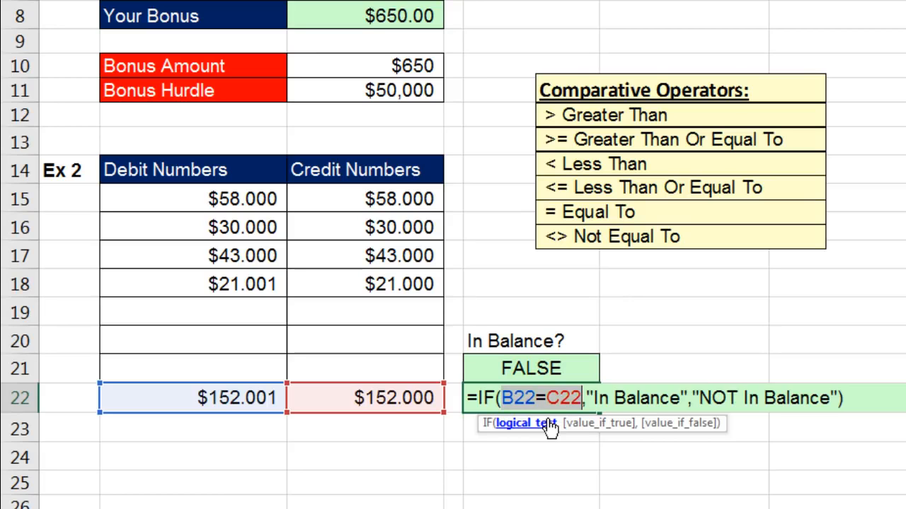
{"action": "left_click", "coordinate": [614, 423]}
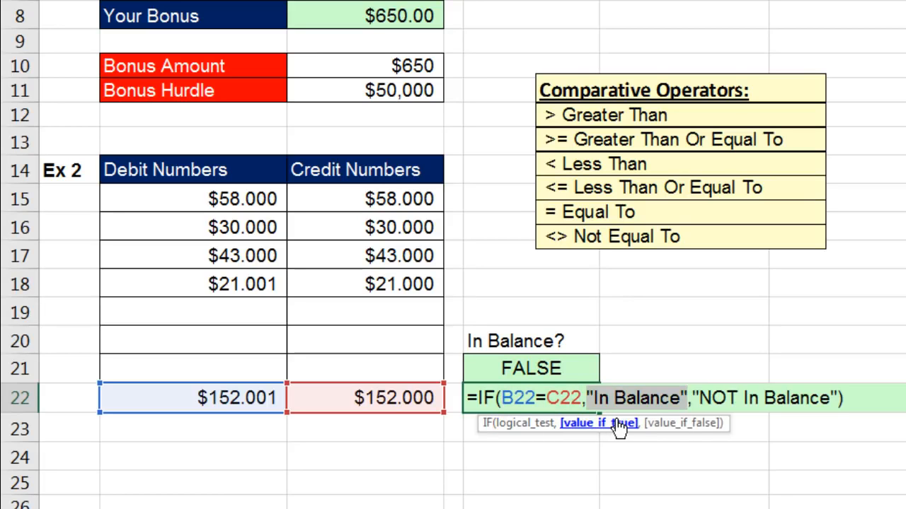
{"action": "left_click", "coordinate": [678, 423]}
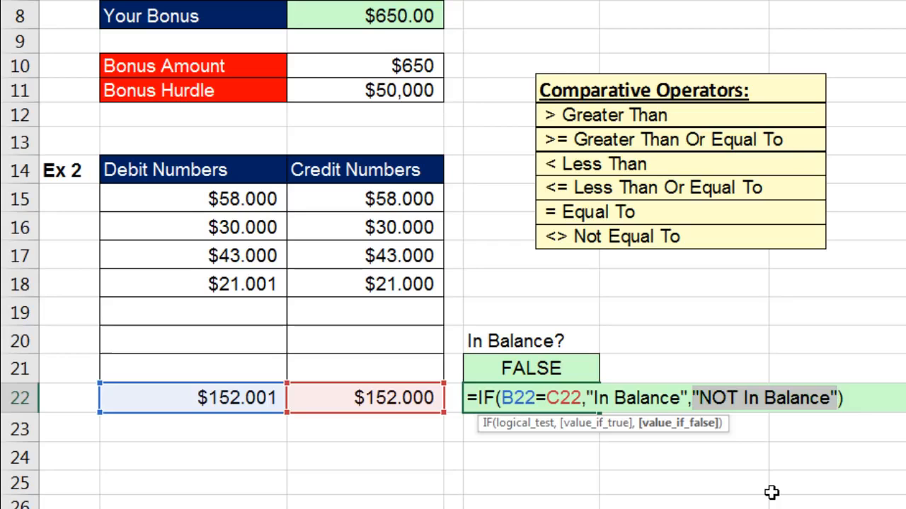
{"action": "key", "text": "Return"}
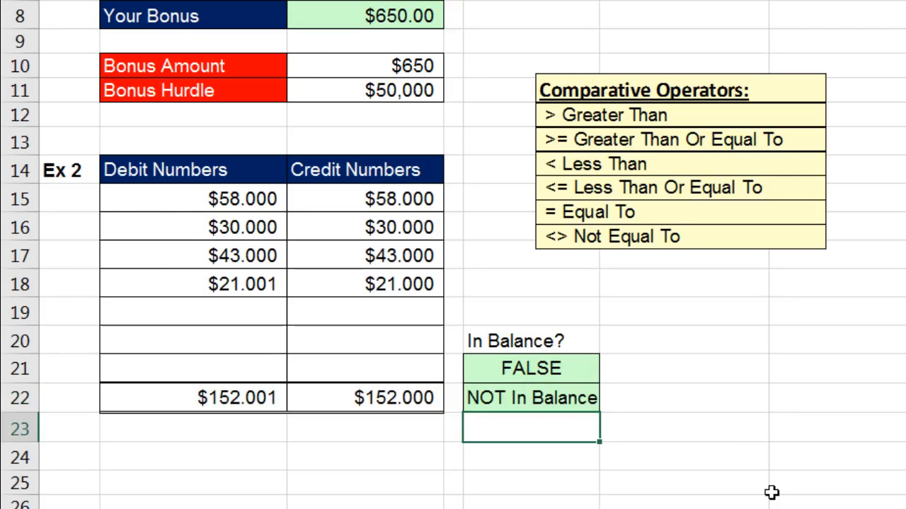
Try the B18 debit as 21.000, then undo back to $21.001 and recheck E22.
{"action": "double_click", "coordinate": [276, 284]}
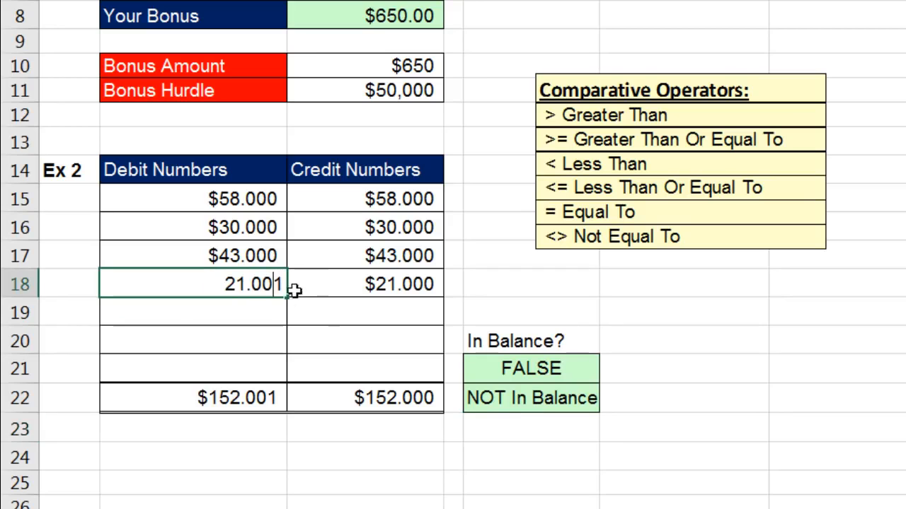
{"action": "key", "text": "Delete"}
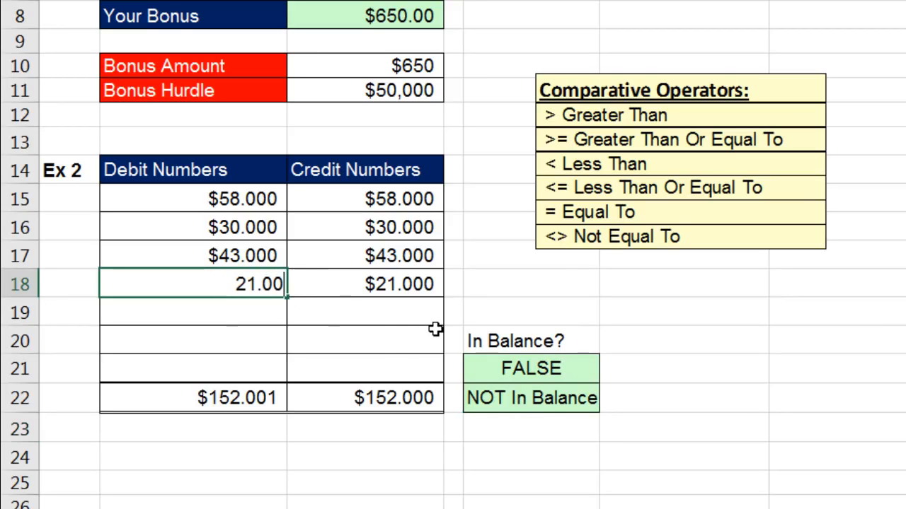
{"action": "key", "text": "Return"}
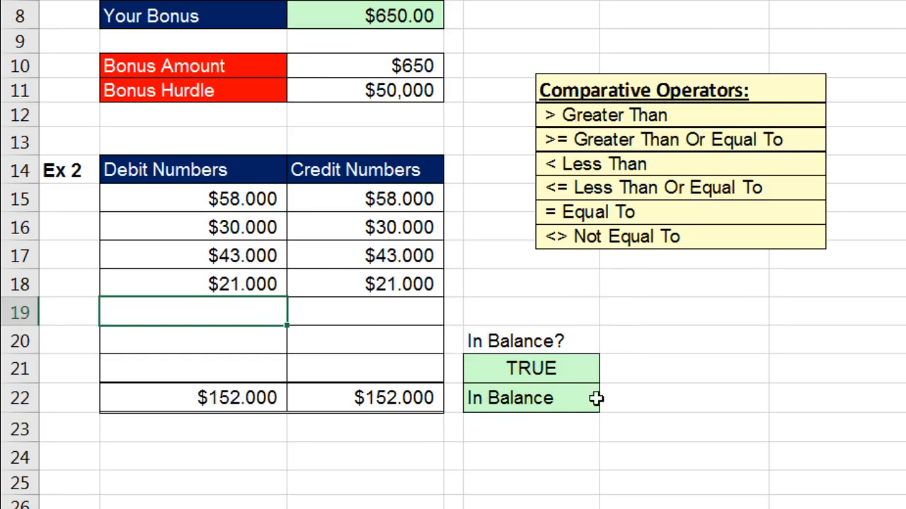
{"action": "key", "text": "ctrl+z"}
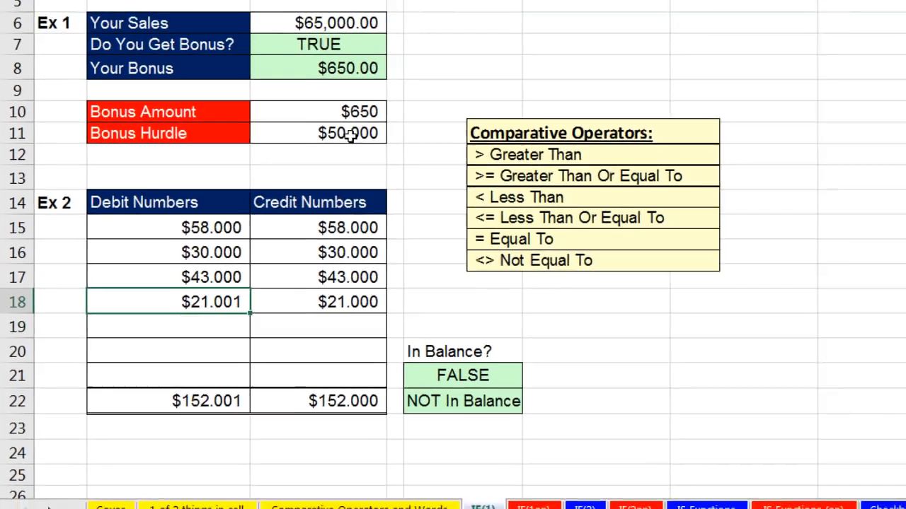
{"action": "left_click", "coordinate": [365, 10]}
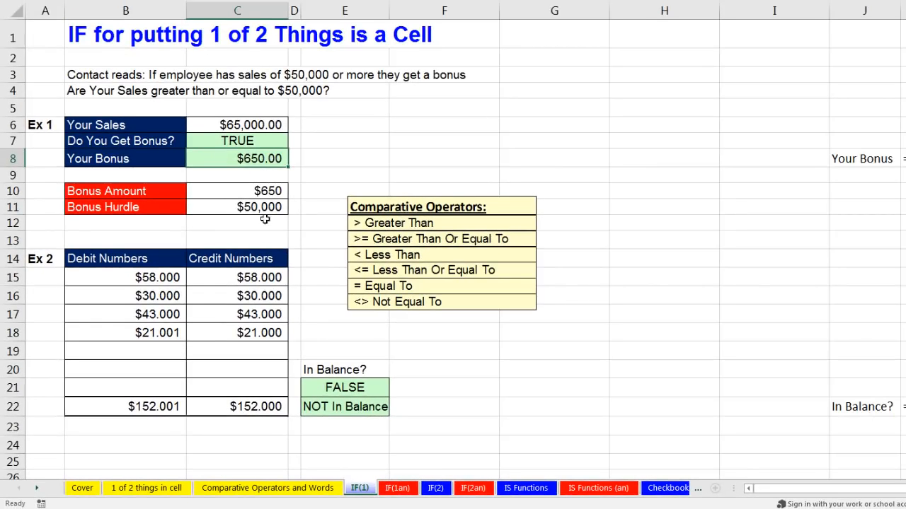
{"action": "left_click", "coordinate": [364, 406]}
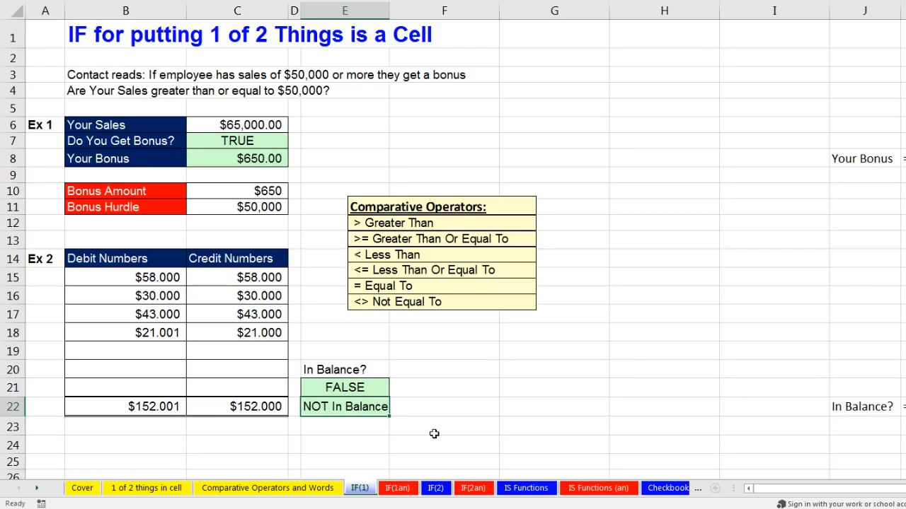
On the IF(2) sheet, enter =C4>=$F$4 in D4 to test sales against the hurdle.
{"action": "left_click", "coordinate": [436, 490]}
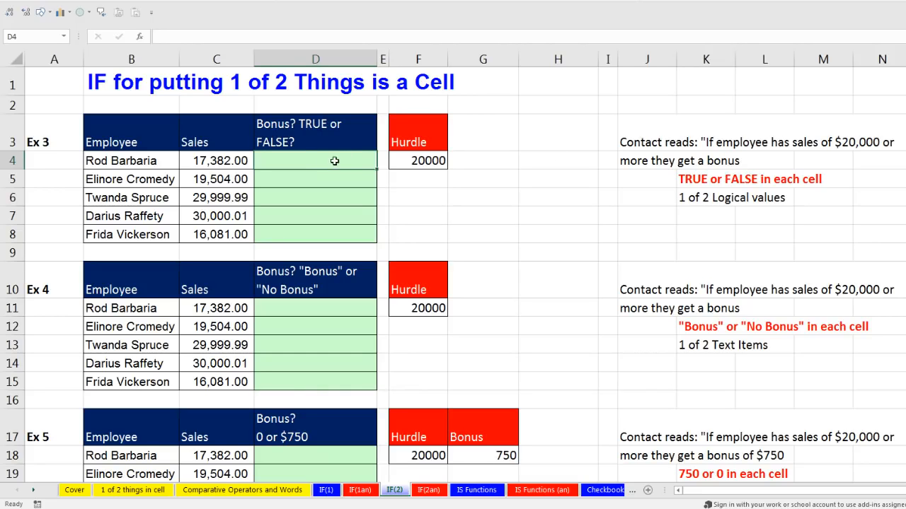
{"action": "type", "text": "="}
{"action": "key", "text": "Left"}
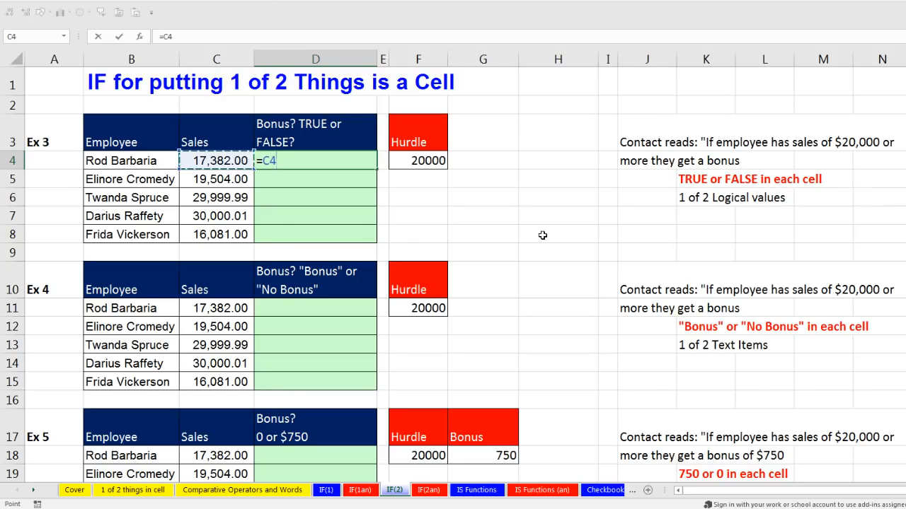
{"action": "type", "text": ">="}
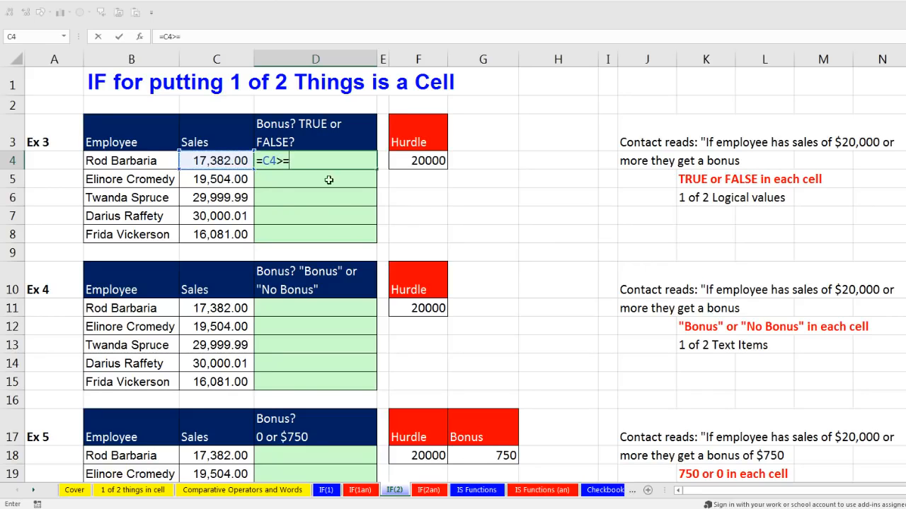
{"action": "left_click", "coordinate": [413, 162]}
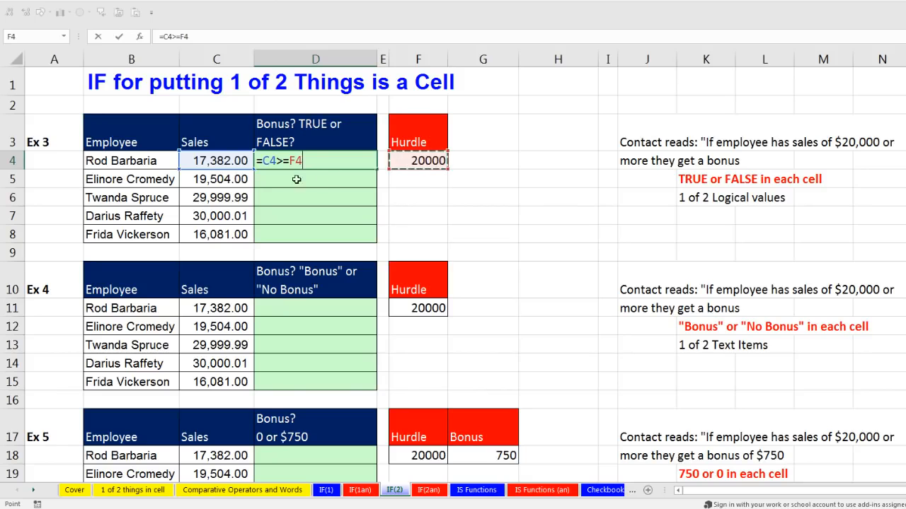
{"action": "key", "text": "F4"}
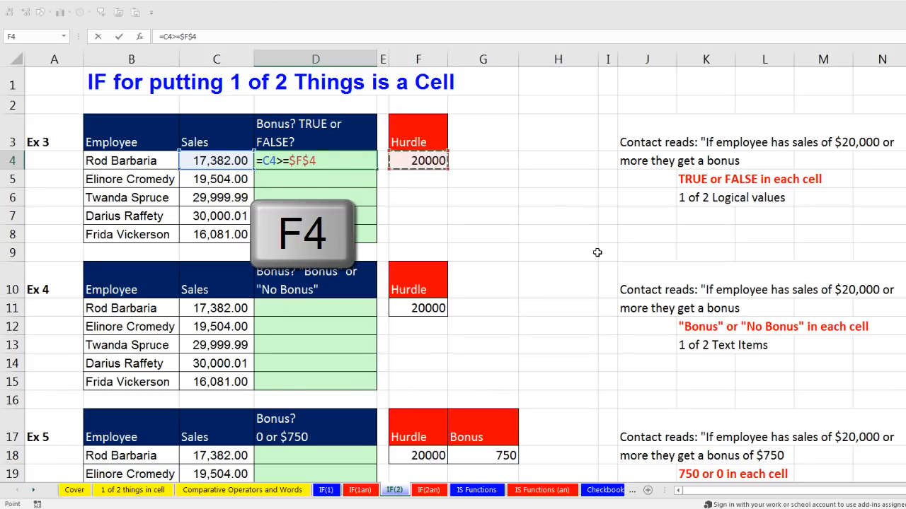
{"action": "key", "text": "ctrl+Return"}
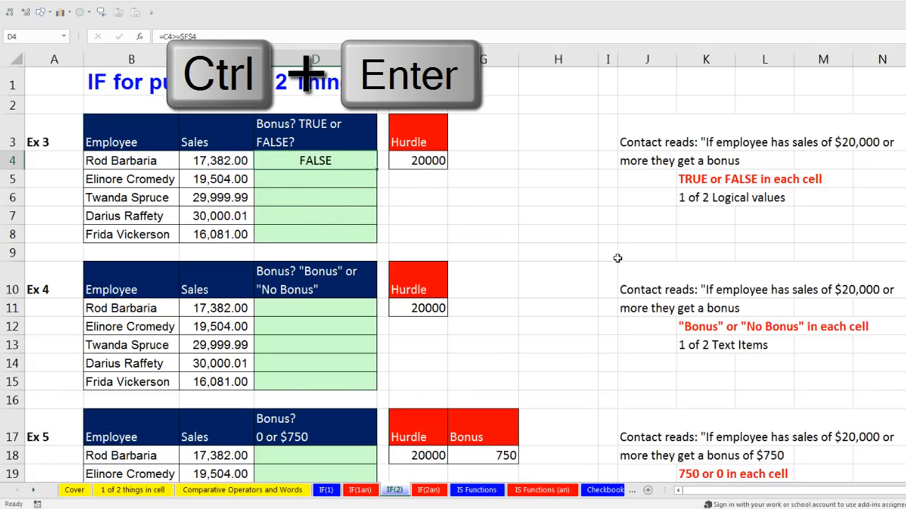
Fill the hurdle test down to D8 and verify D8's references.
{"action": "double_click", "coordinate": [376, 170]}
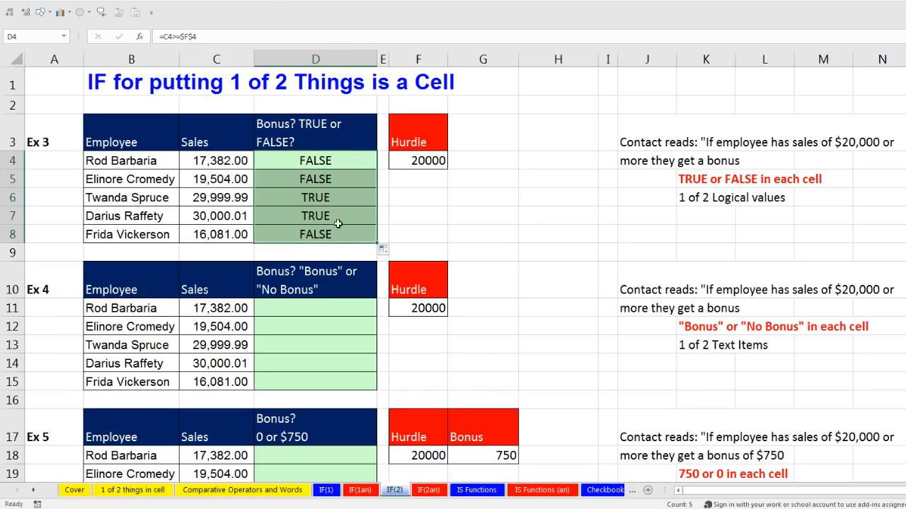
{"action": "left_click", "coordinate": [334, 235]}
{"action": "key", "text": "F2"}
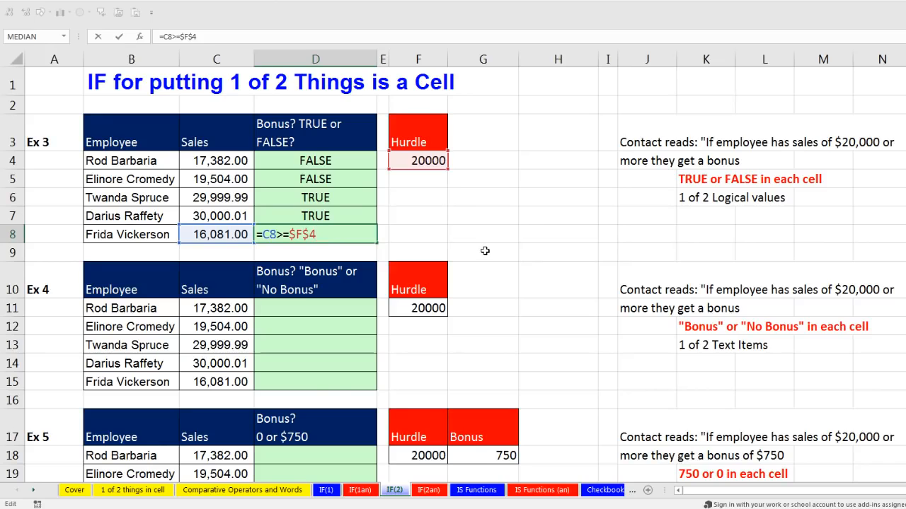
{"action": "key", "text": "ctrl+Return"}
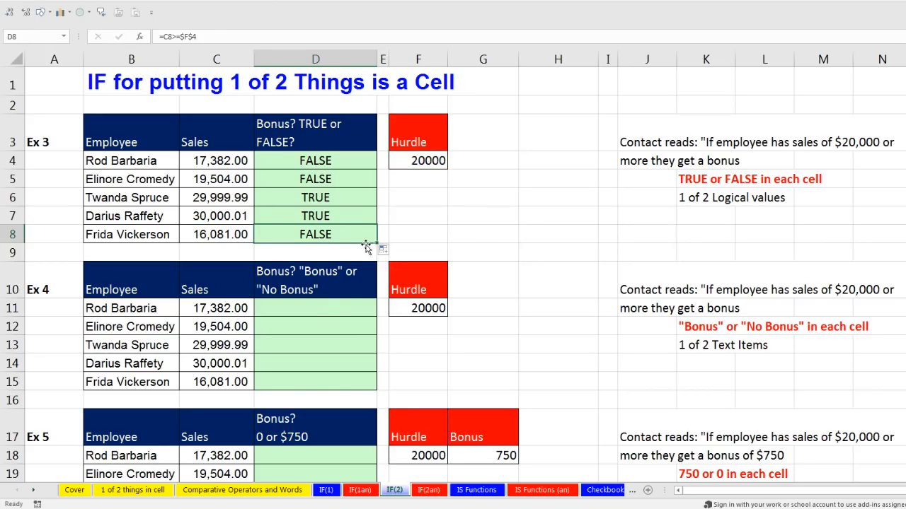
{"action": "left_click", "coordinate": [305, 307]}
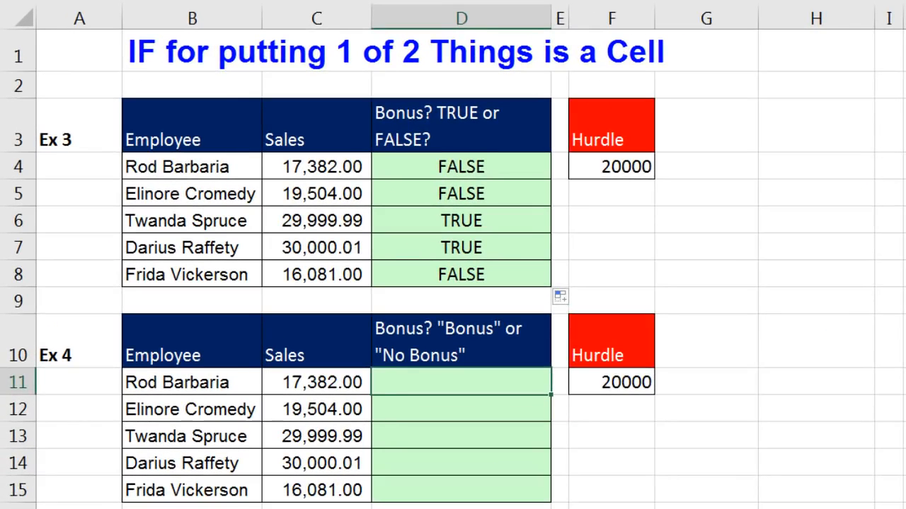
In D11 enter =IF(C11>=$F$11,"Bonus","No Bonus").
{"action": "type", "text": "=i"}
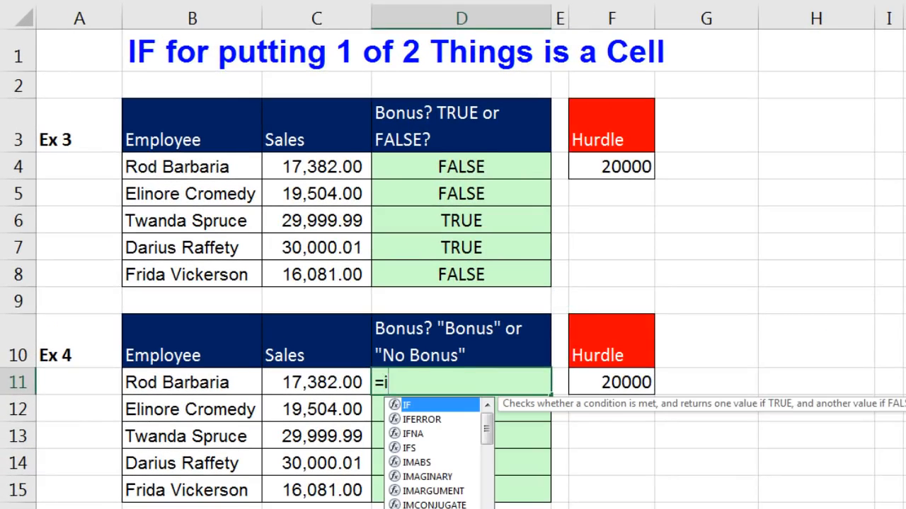
{"action": "key", "text": "Tab"}
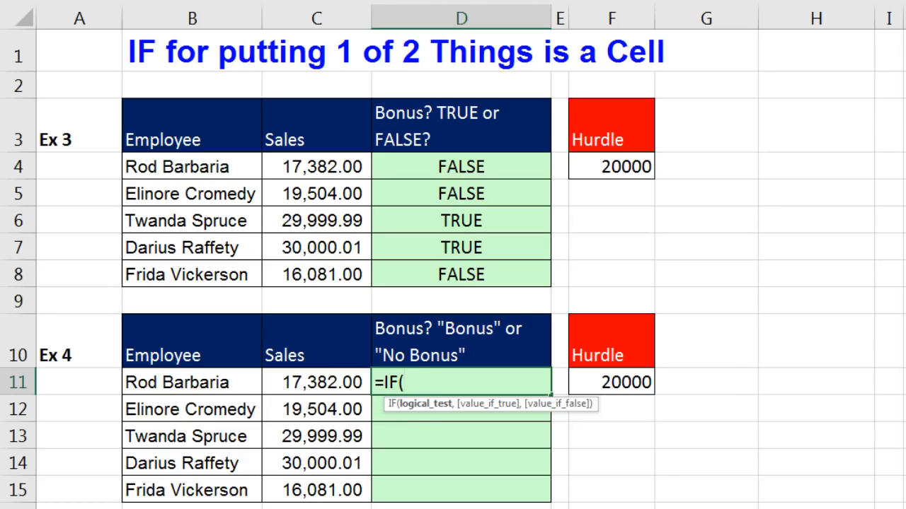
{"action": "left_click", "coordinate": [327, 374]}
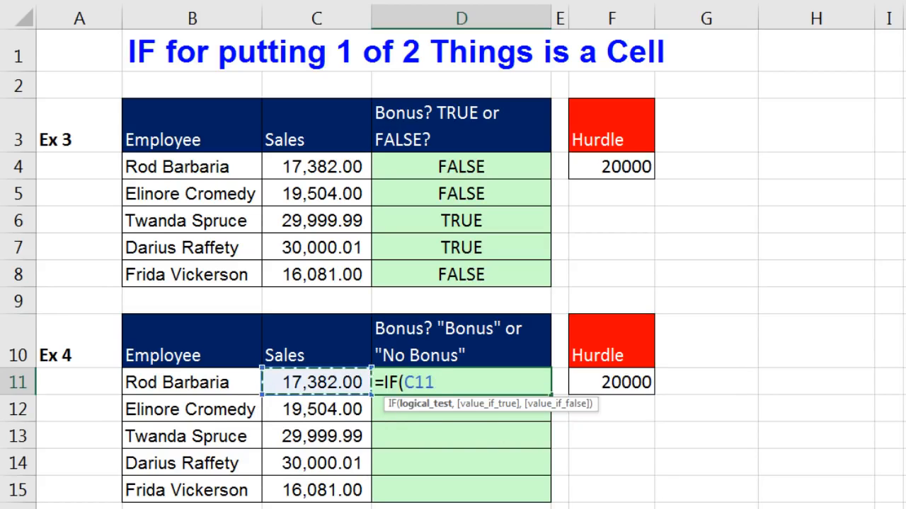
{"action": "type", "text": ">="}
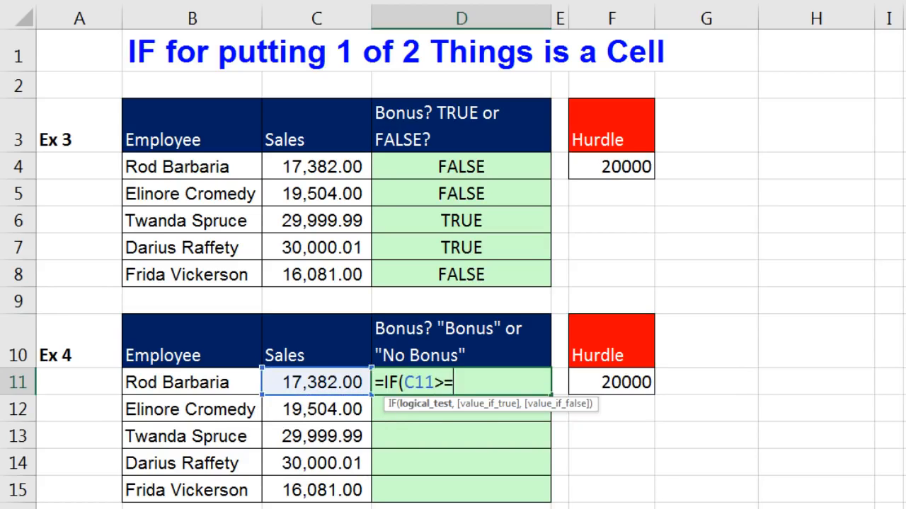
{"action": "left_click", "coordinate": [596, 377]}
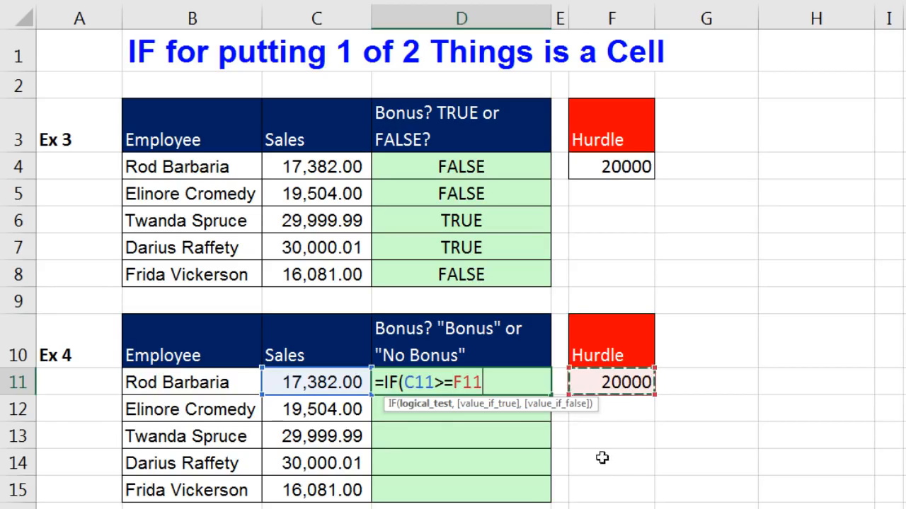
{"action": "key", "text": "F4"}
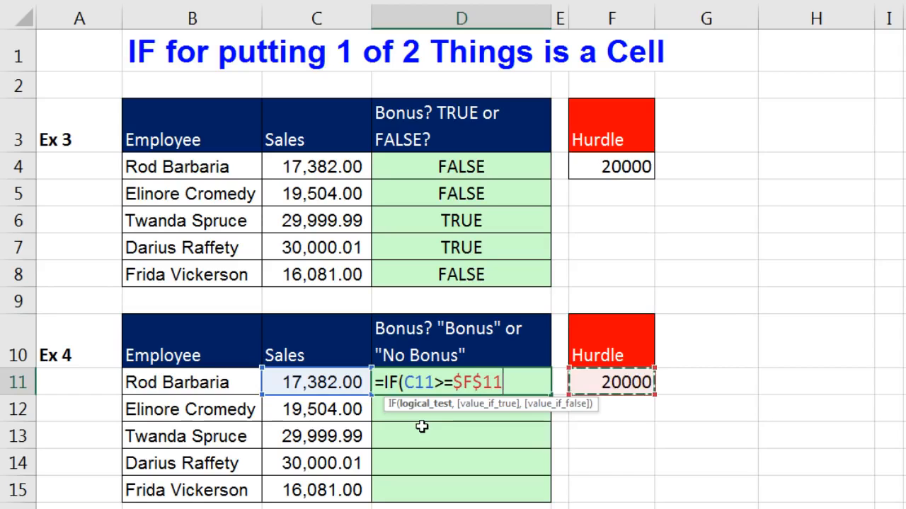
{"action": "type", "text": ","}
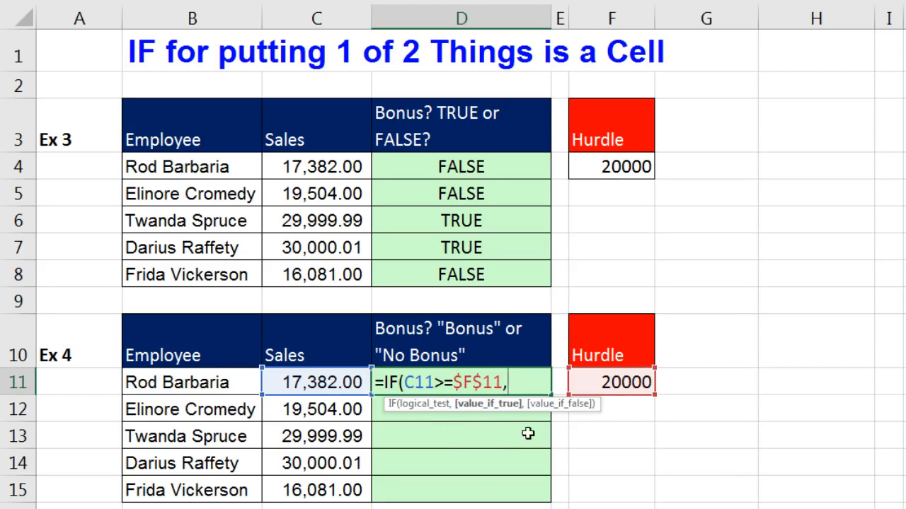
{"action": "type", "text": "\""}
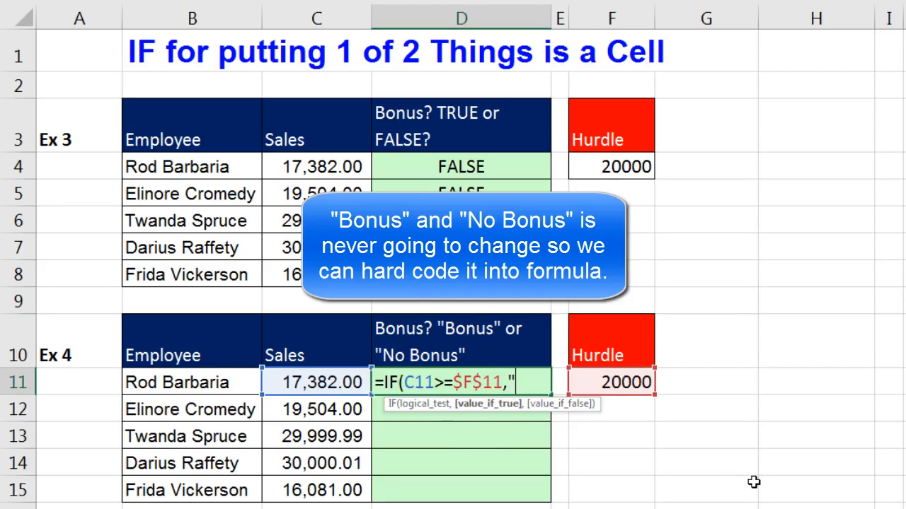
{"action": "type", "text": "Bonus"}
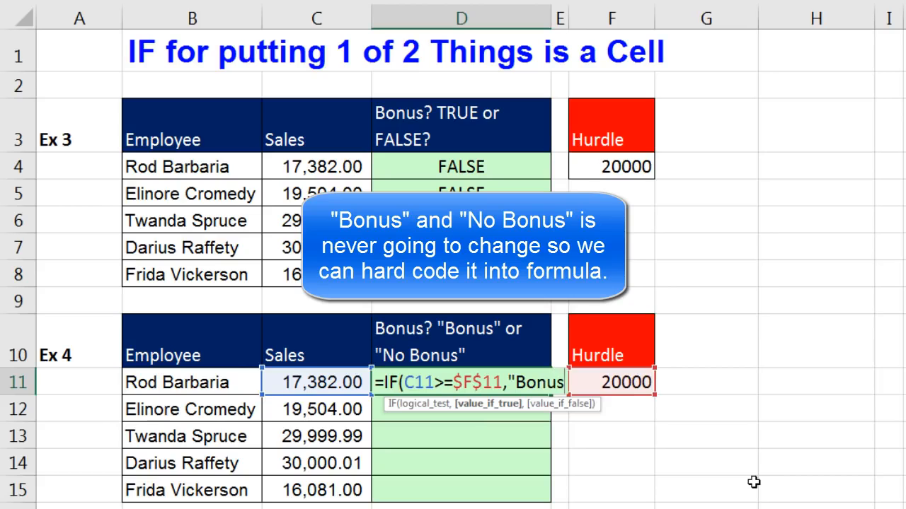
{"action": "type", "text": "\""}
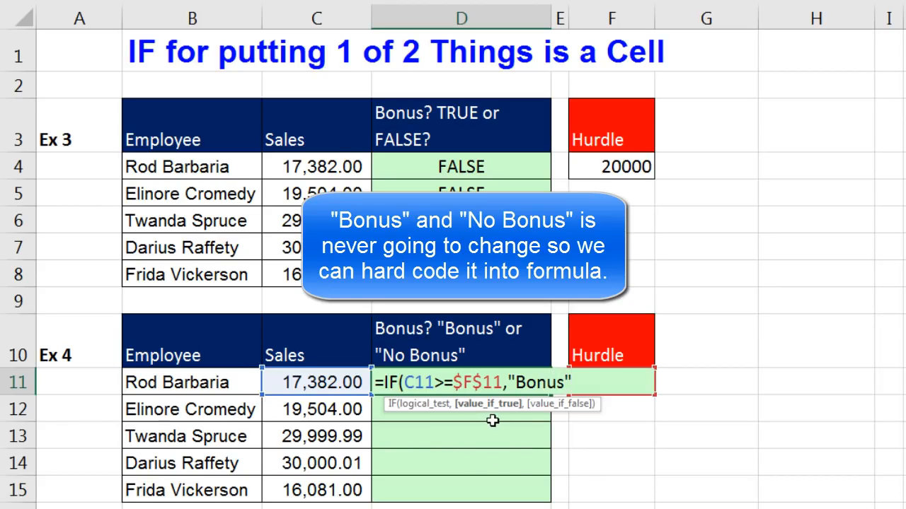
{"action": "type", "text": ","}
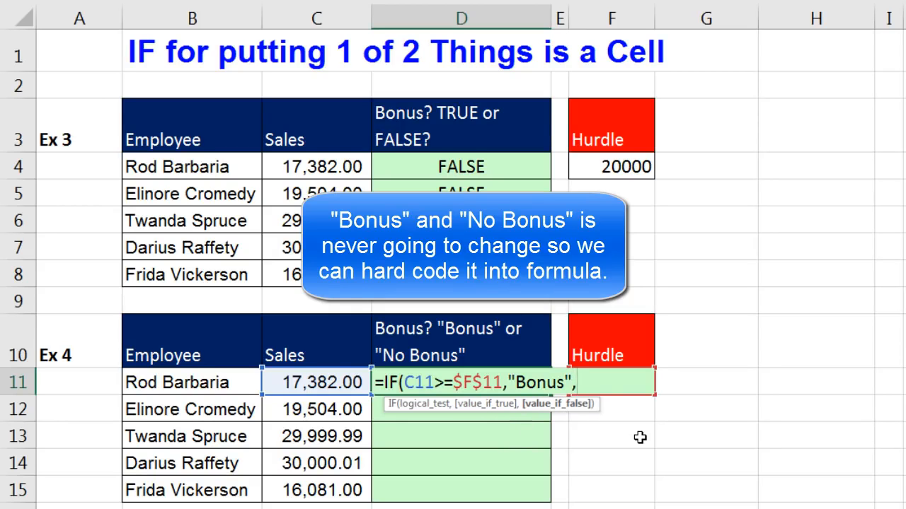
{"action": "type", "text": "\"No Bonus"}
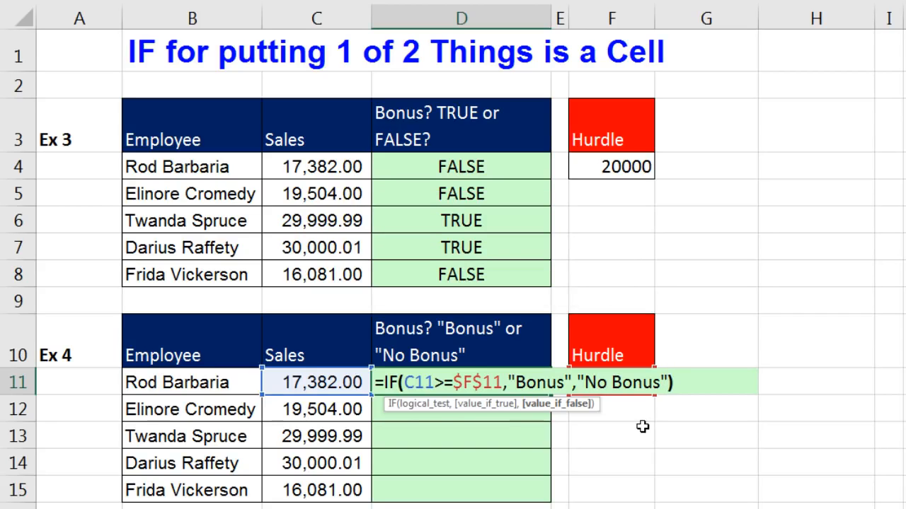
{"action": "type", "text": "\")"}
{"action": "key", "text": "ctrl+Return"}
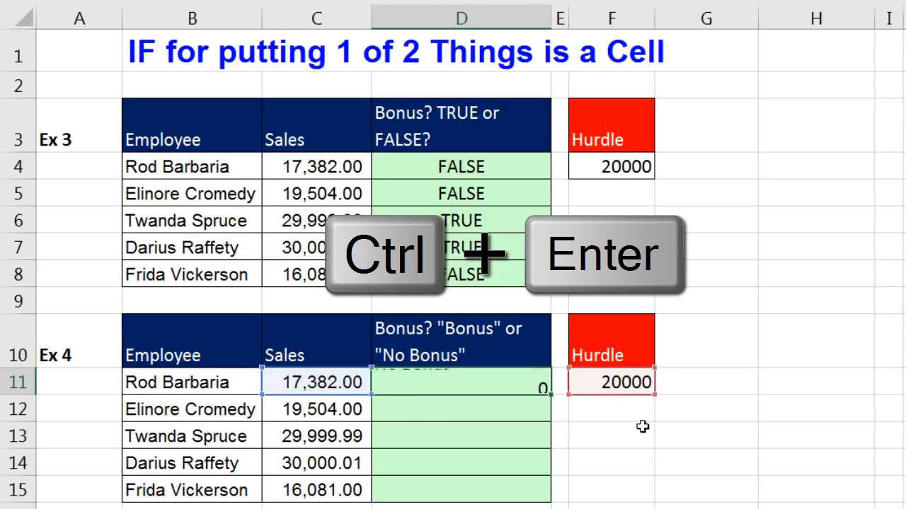
Fill the Bonus/No Bonus formula down to D15 and verify D15's references.
{"action": "left_click_drag", "start_coordinate": [530, 386], "coordinate": [550, 394]}
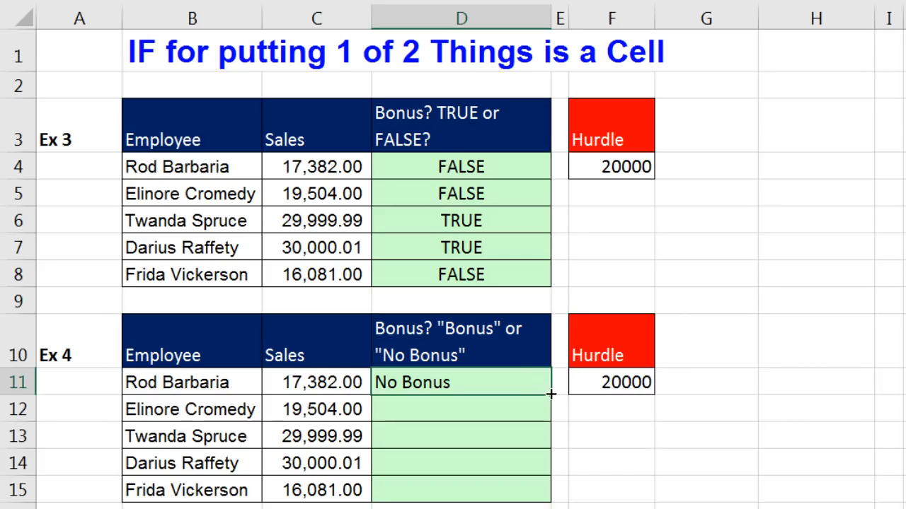
{"action": "double_click", "coordinate": [550, 393]}
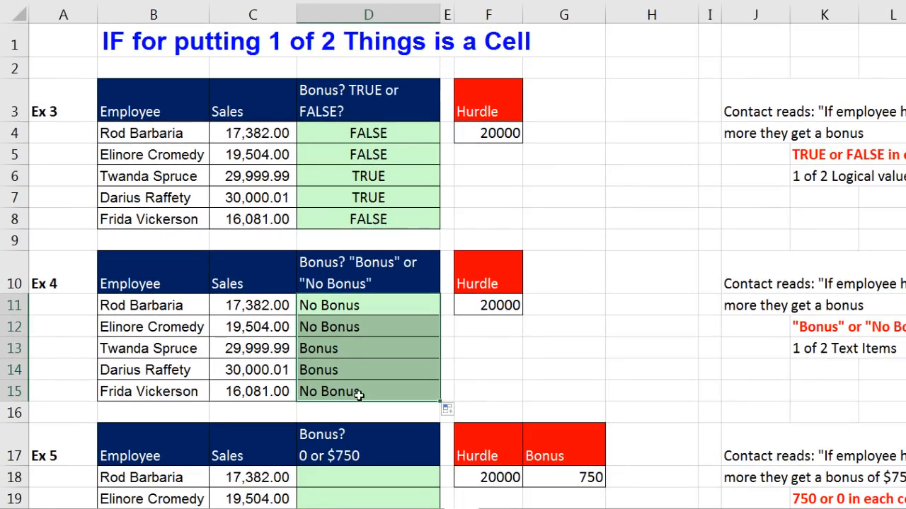
{"action": "left_click", "coordinate": [391, 424]}
{"action": "key", "text": "F2"}
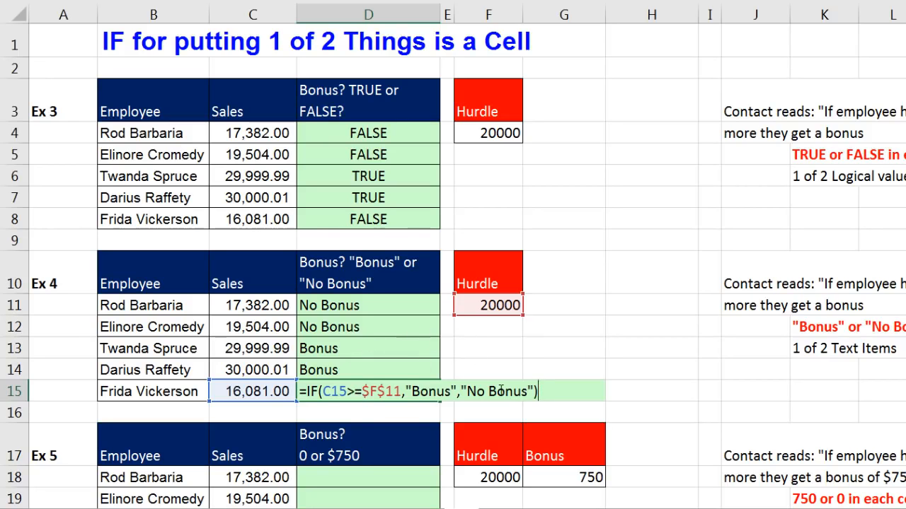
{"action": "key", "text": "ctrl+Return"}
{"action": "scroll", "coordinate": [531, 388], "scroll_direction": "down", "scroll_amount": 3}
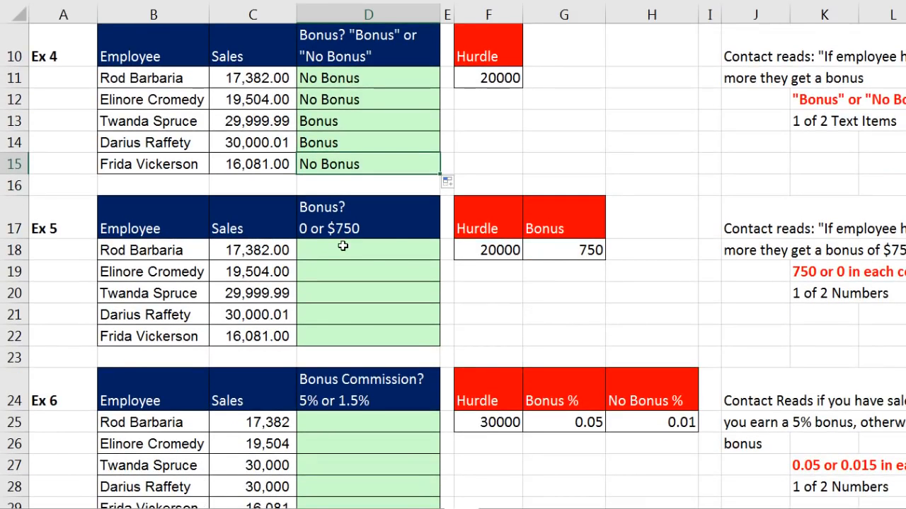
In D18 enter =IF(C18>=$F$18,$G$18,0) to pay the 750 bonus at the hurdle.
{"action": "left_click", "coordinate": [546, 248]}
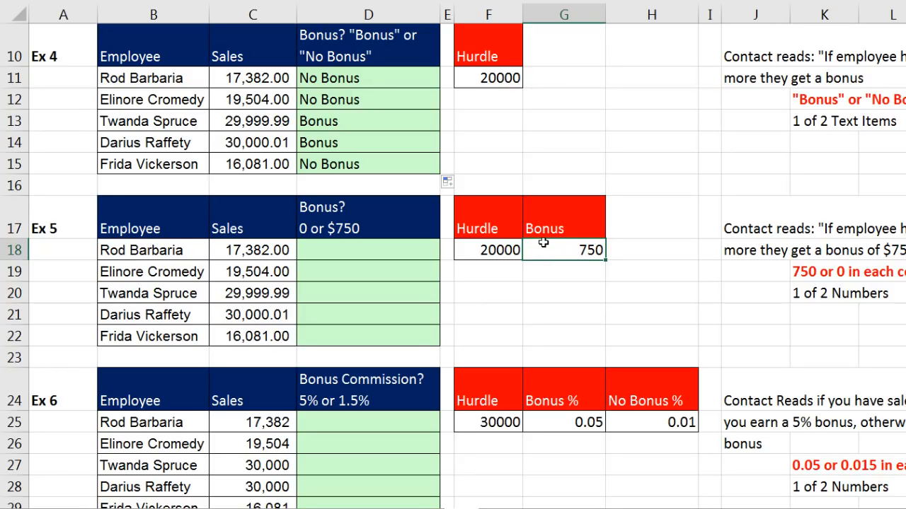
{"action": "left_click", "coordinate": [360, 252]}
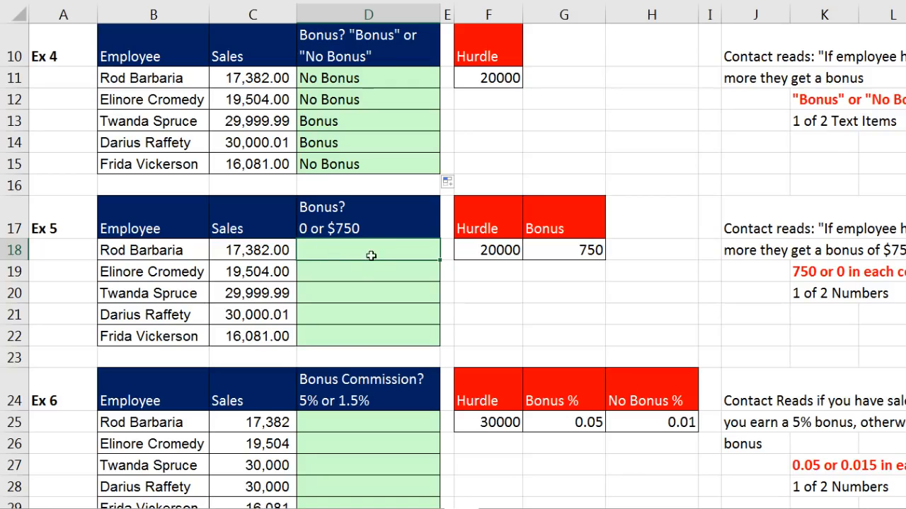
{"action": "type", "text": "=i"}
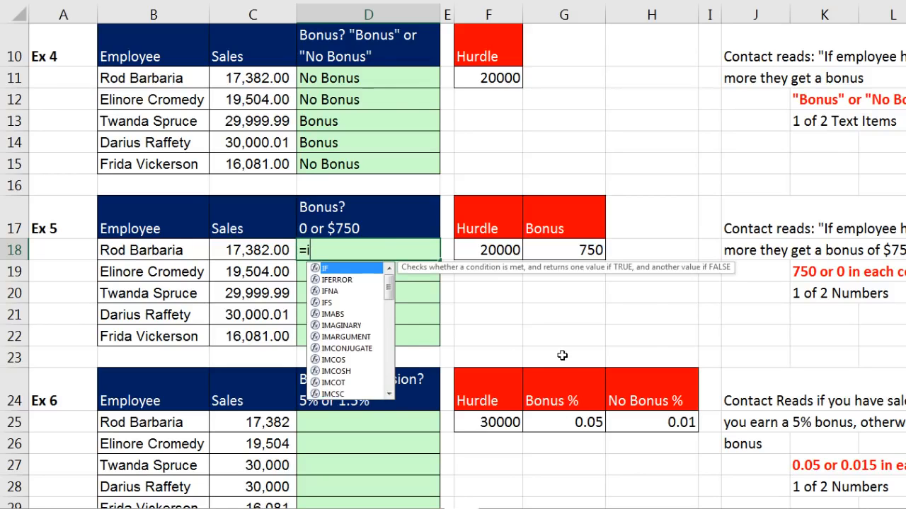
{"action": "key", "text": "Tab"}
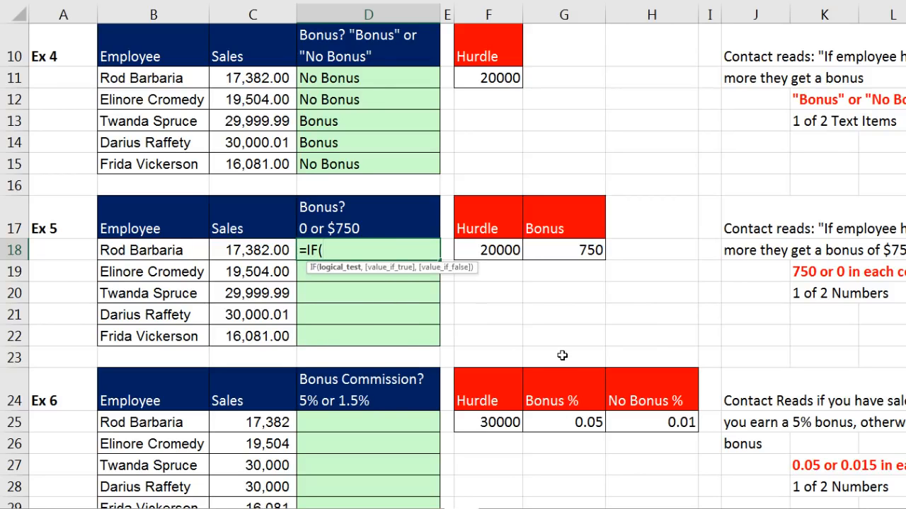
{"action": "key", "text": "Left"}
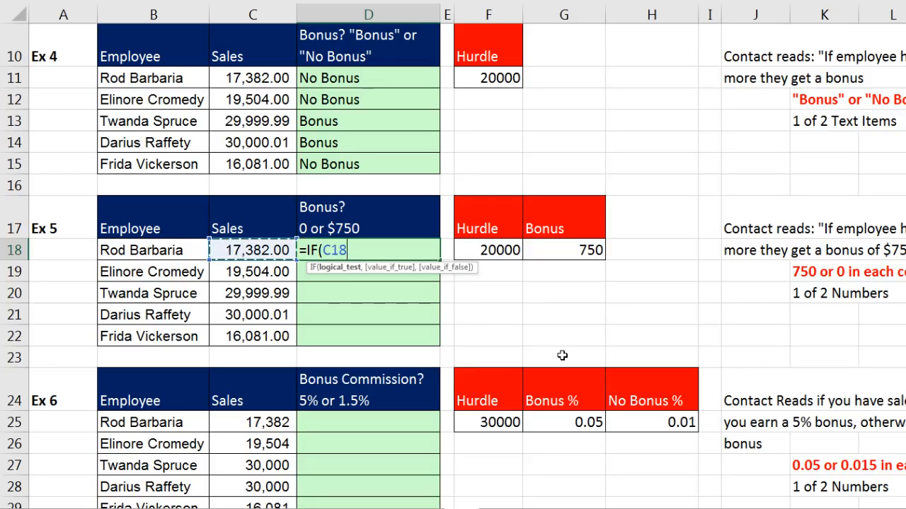
{"action": "type", "text": ">="}
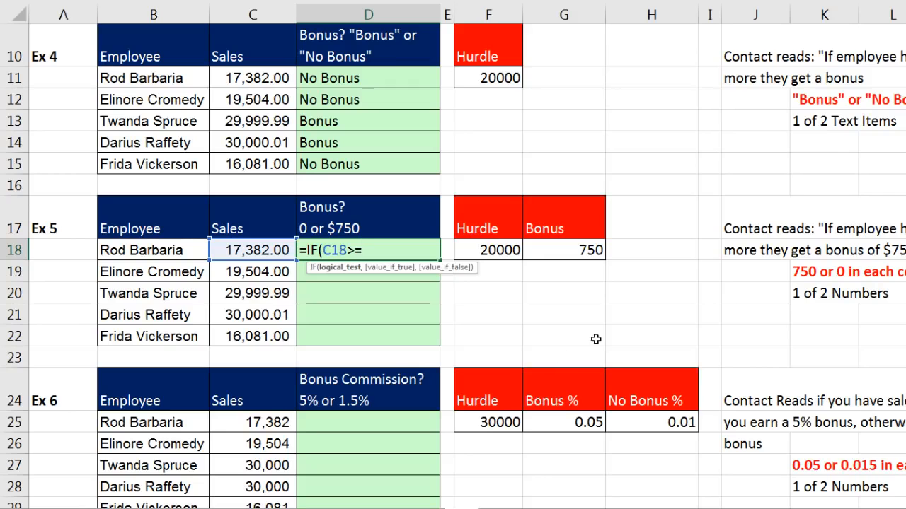
{"action": "left_click", "coordinate": [495, 250]}
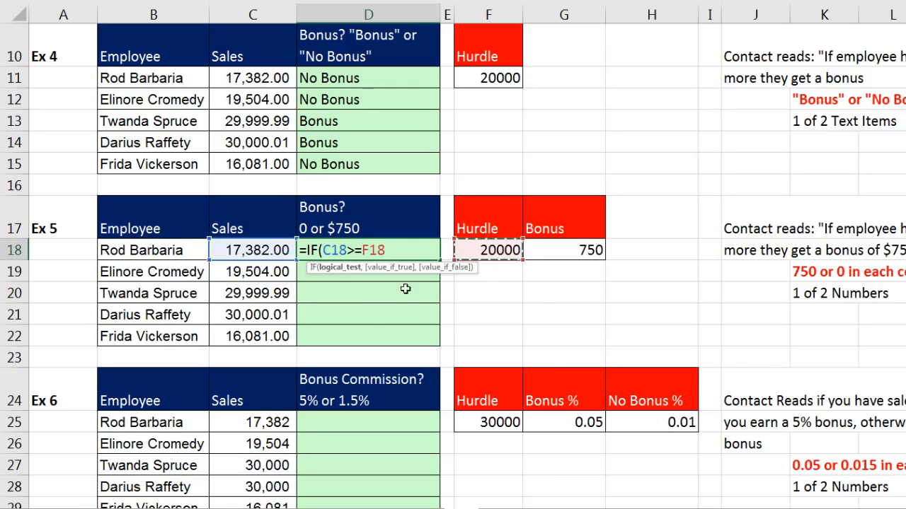
{"action": "key", "text": "F4"}
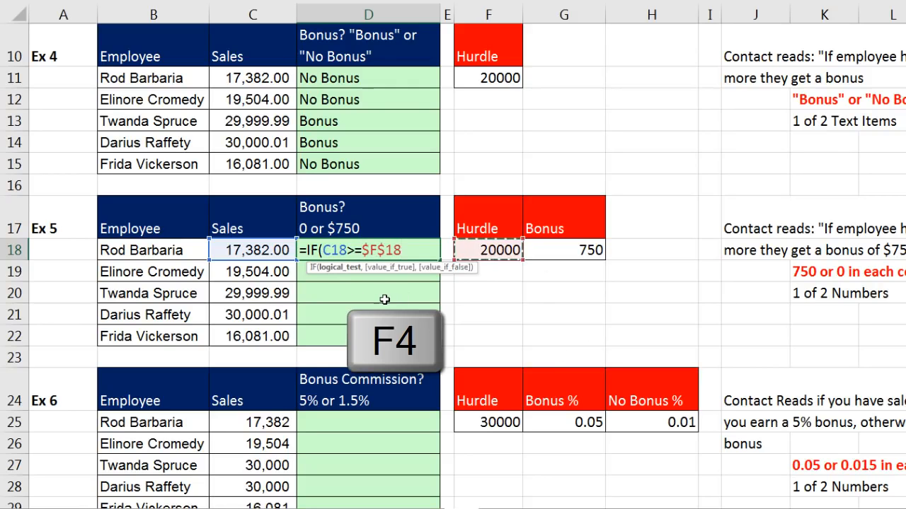
{"action": "type", "text": ","}
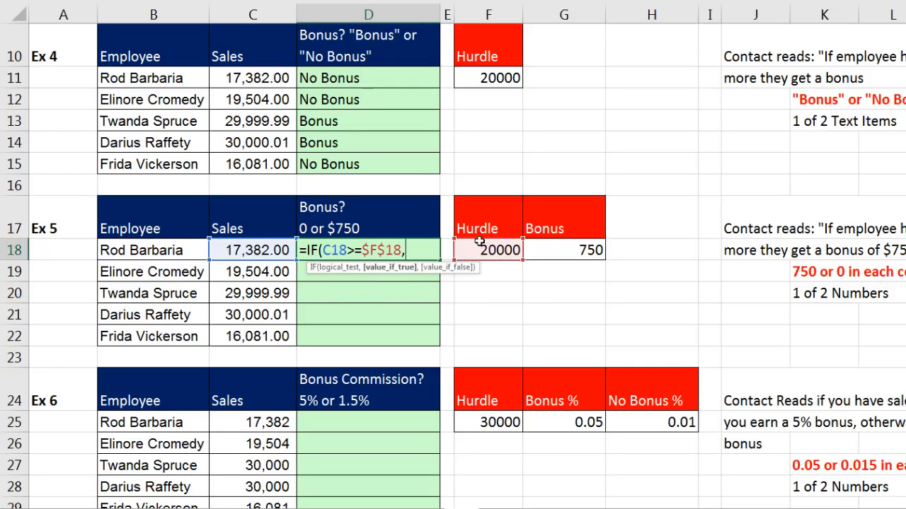
{"action": "left_click", "coordinate": [562, 250]}
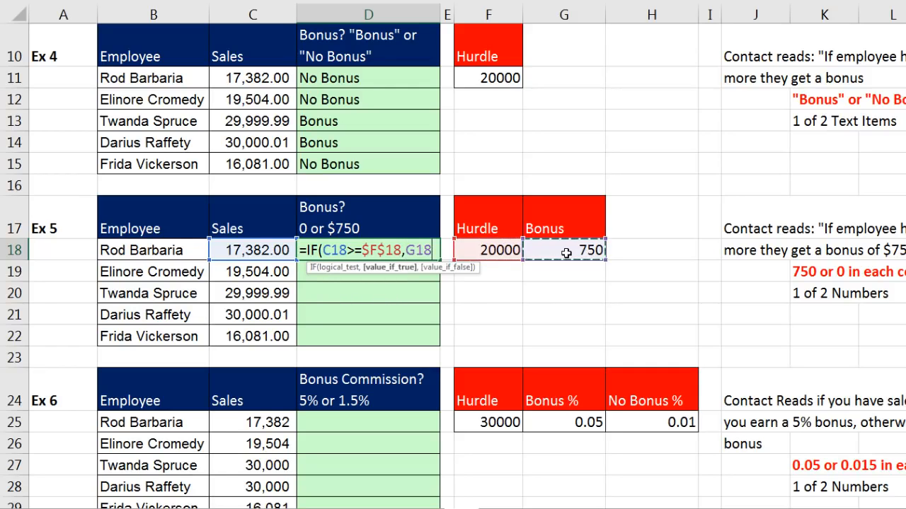
{"action": "key", "text": "F4"}
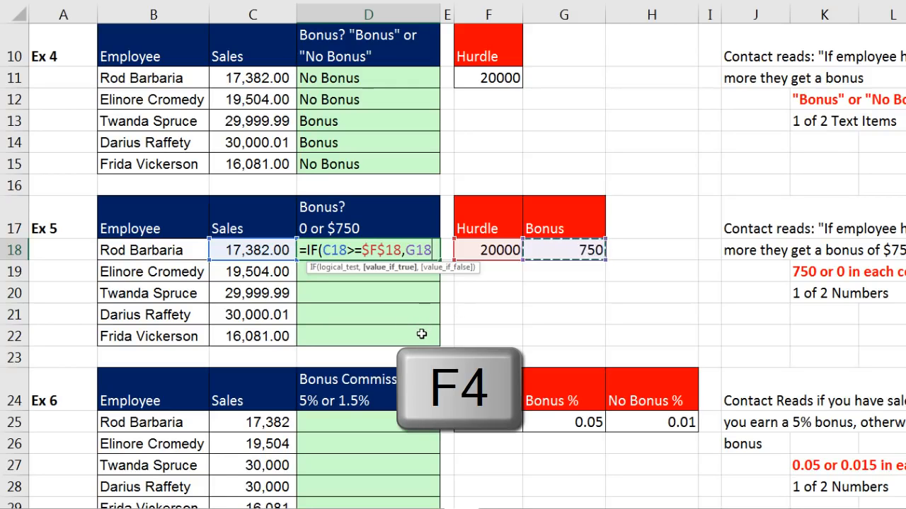
{"action": "key", "text": "F4"}
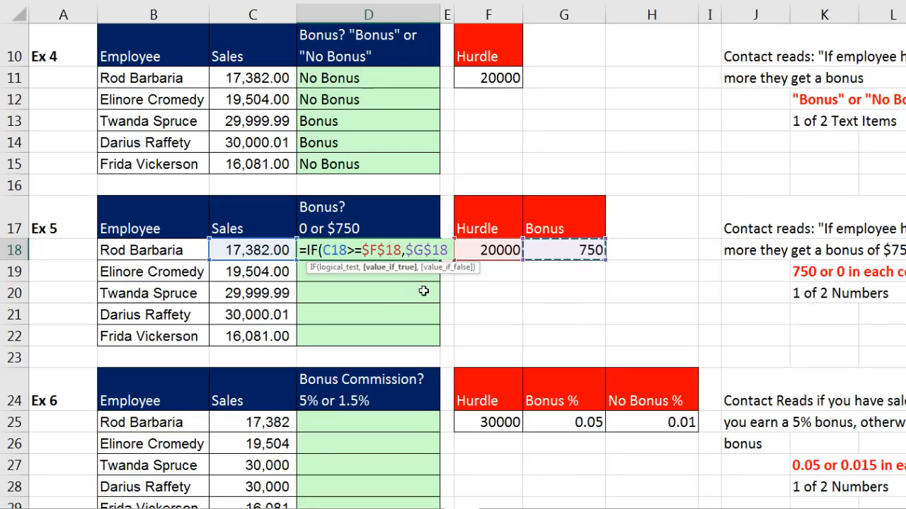
{"action": "type", "text": ","}
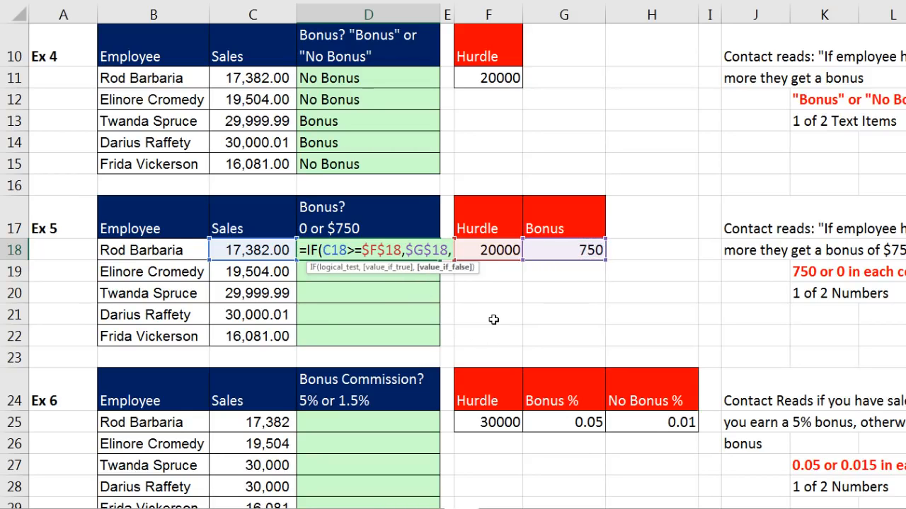
{"action": "type", "text": "0"}
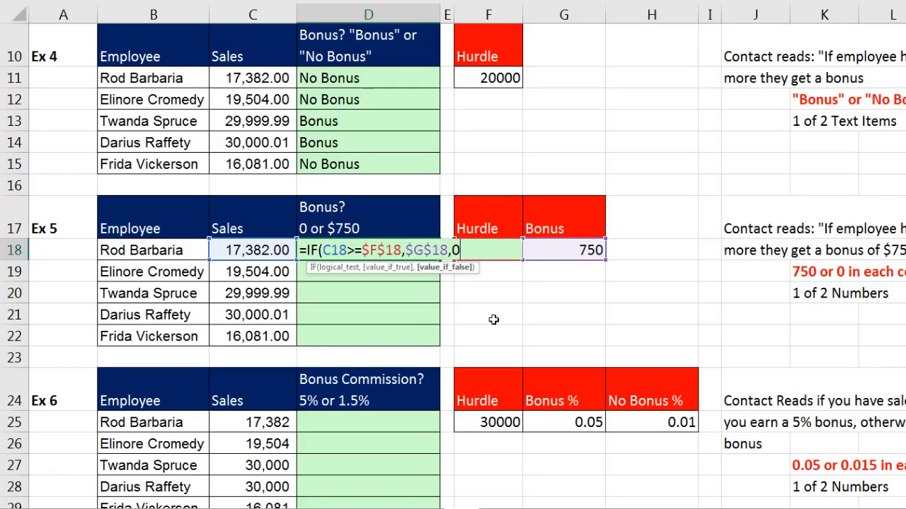
{"action": "type", "text": ")"}
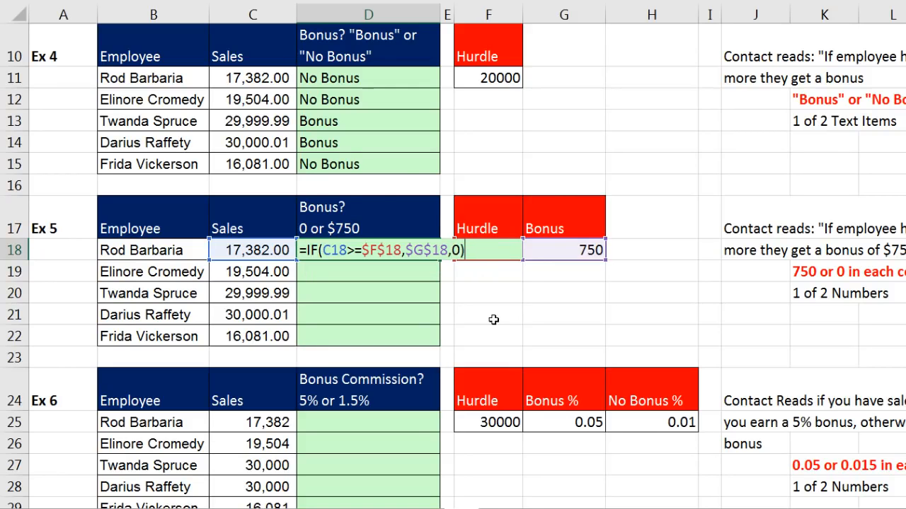
{"action": "key", "text": "ctrl+Return"}
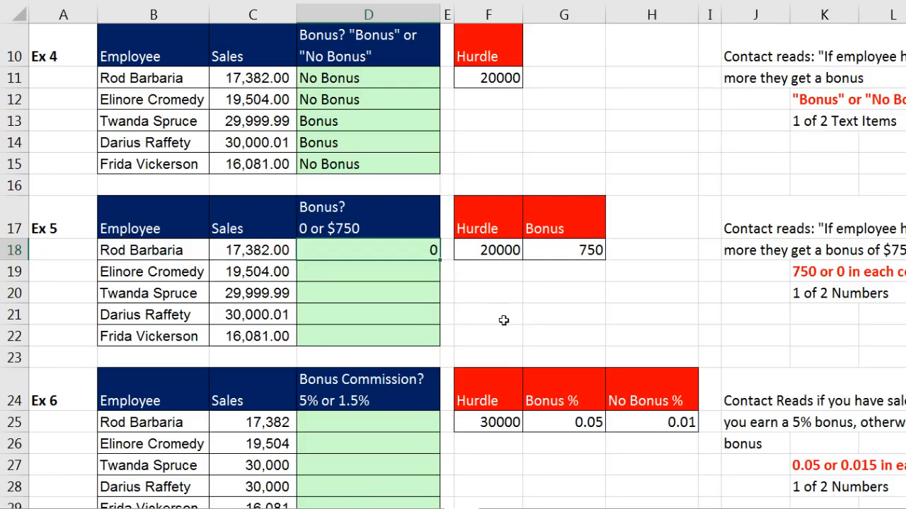
Fill the bonus formula to D22 (0, 0, 750, 750, 0), verify D22, and scroll toward Ex 6.
{"action": "double_click", "coordinate": [439, 260]}
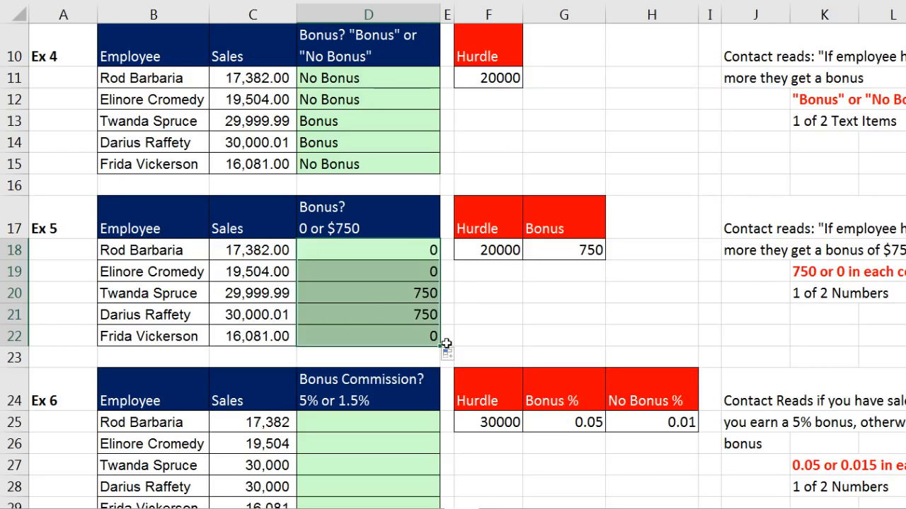
{"action": "left_click", "coordinate": [401, 254]}
{"action": "left_click", "coordinate": [410, 274]}
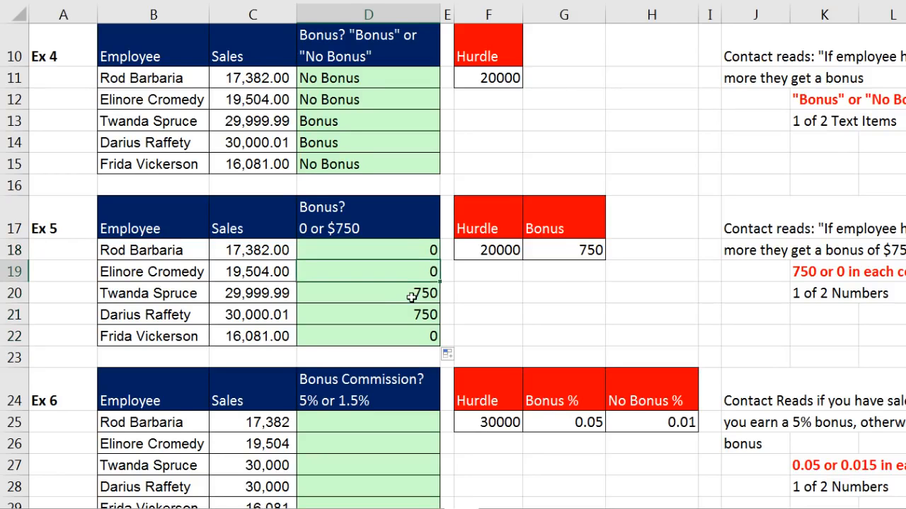
{"action": "left_click", "coordinate": [410, 297]}
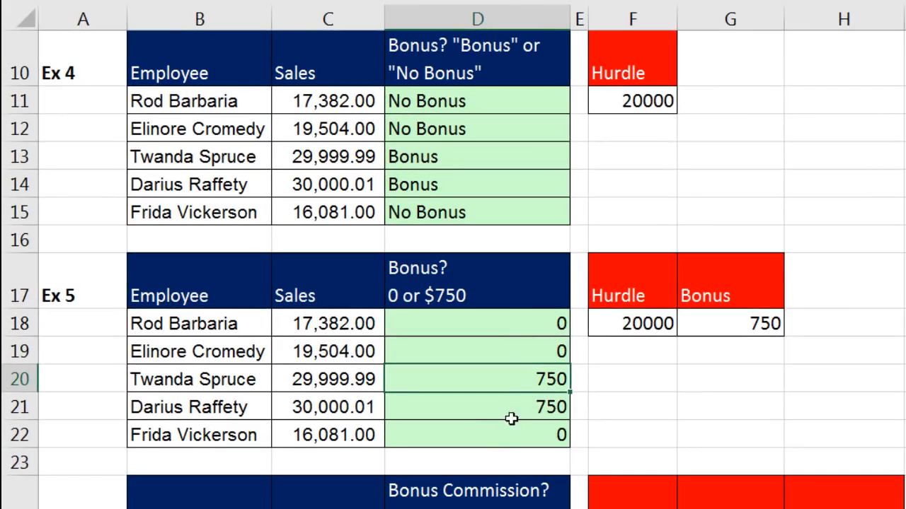
{"action": "left_click", "coordinate": [506, 437]}
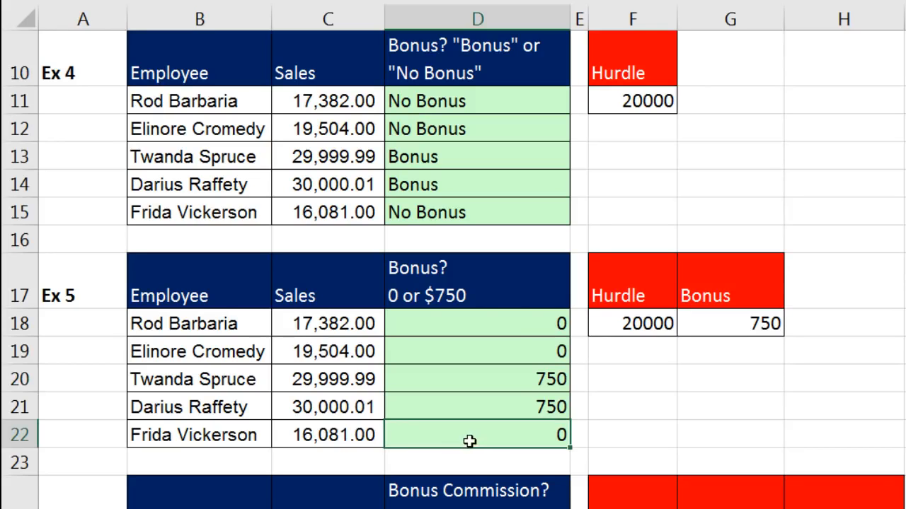
{"action": "key", "text": "F2"}
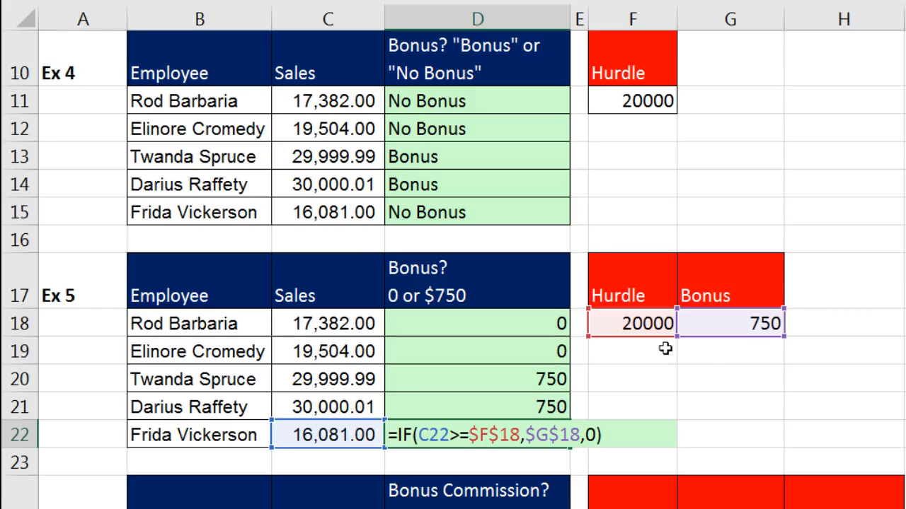
{"action": "key", "text": "ctrl+Return"}
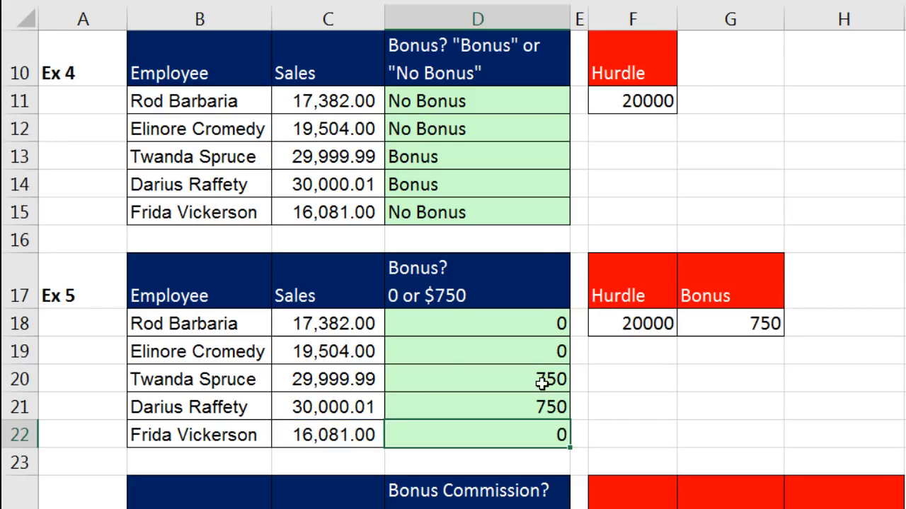
{"action": "left_click", "coordinate": [542, 377]}
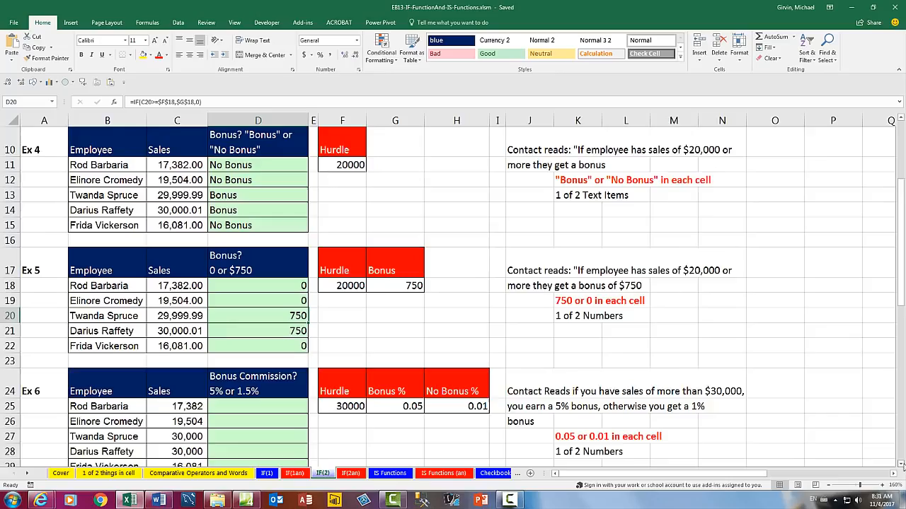
{"action": "left_click", "coordinate": [900, 465]}
{"action": "left_click", "coordinate": [900, 465]}
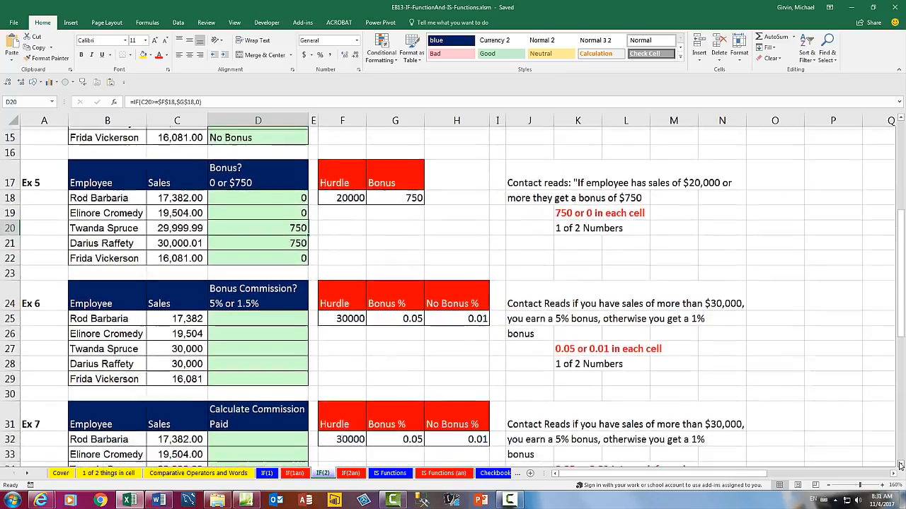
Change the Ex 6 commission heading from '5% or 1.5%' to '5% or 1%'.
{"action": "left_click", "coordinate": [900, 465]}
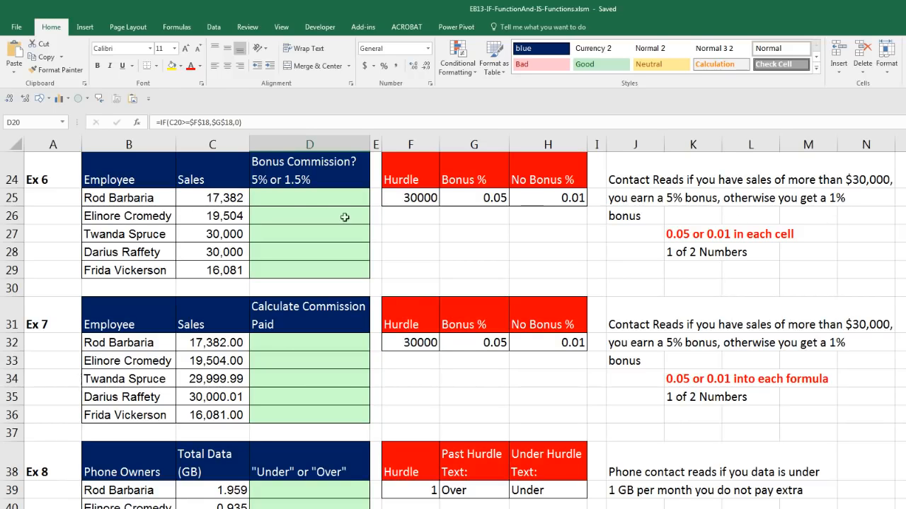
{"action": "left_click", "coordinate": [272, 200]}
{"action": "left_click", "coordinate": [271, 213]}
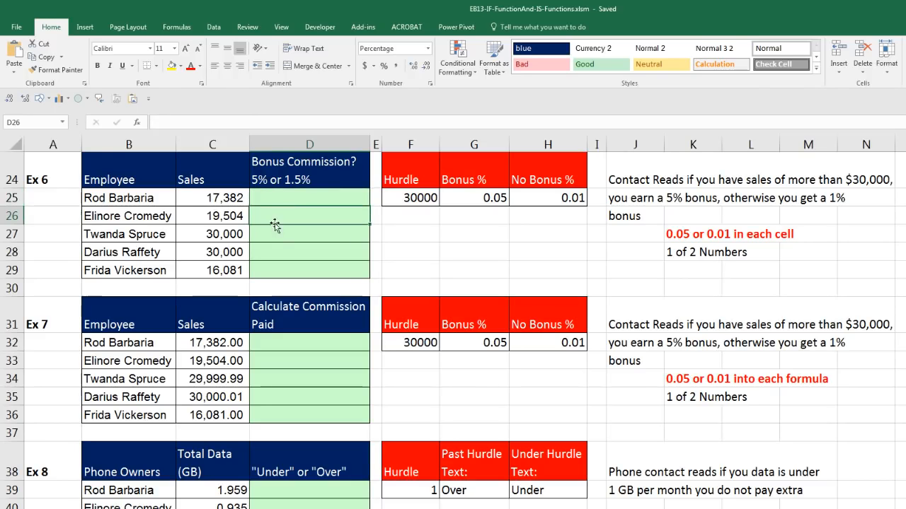
{"action": "left_click", "coordinate": [281, 235]}
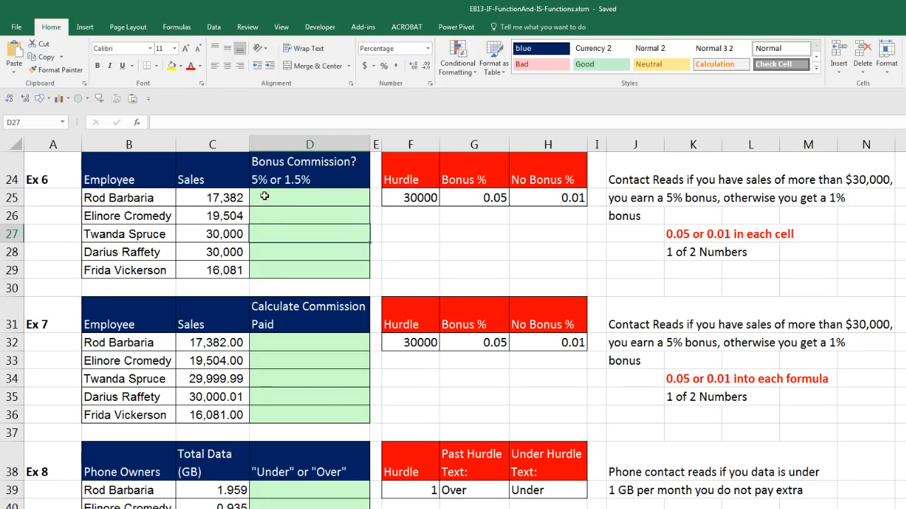
{"action": "left_click", "coordinate": [292, 186]}
{"action": "double_click", "coordinate": [297, 177]}
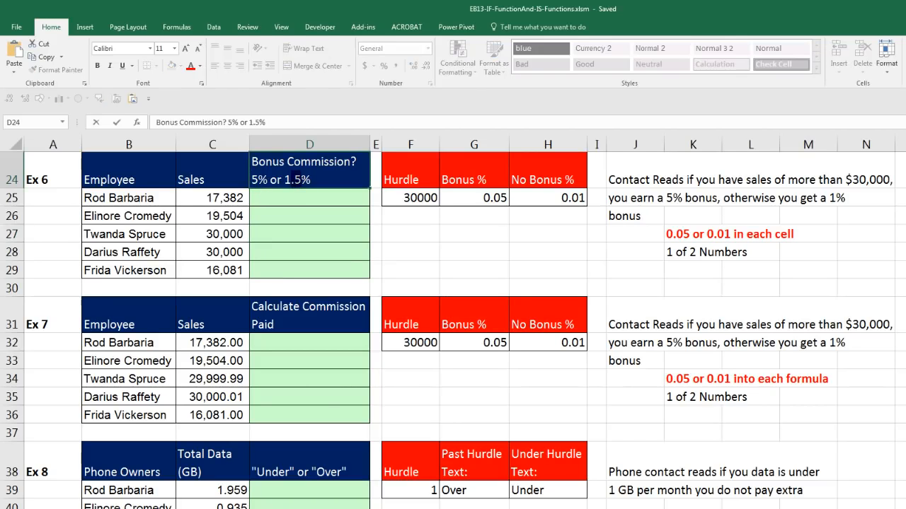
{"action": "key", "text": "Delete"}
{"action": "key", "text": "Return"}
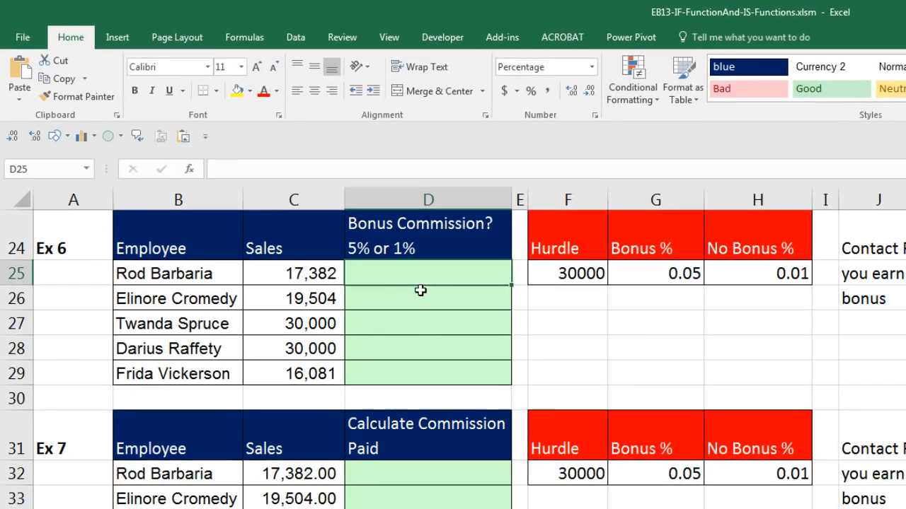
Check the exact sales values in C25:C29, ending on D25.
{"action": "left_click", "coordinate": [335, 244]}
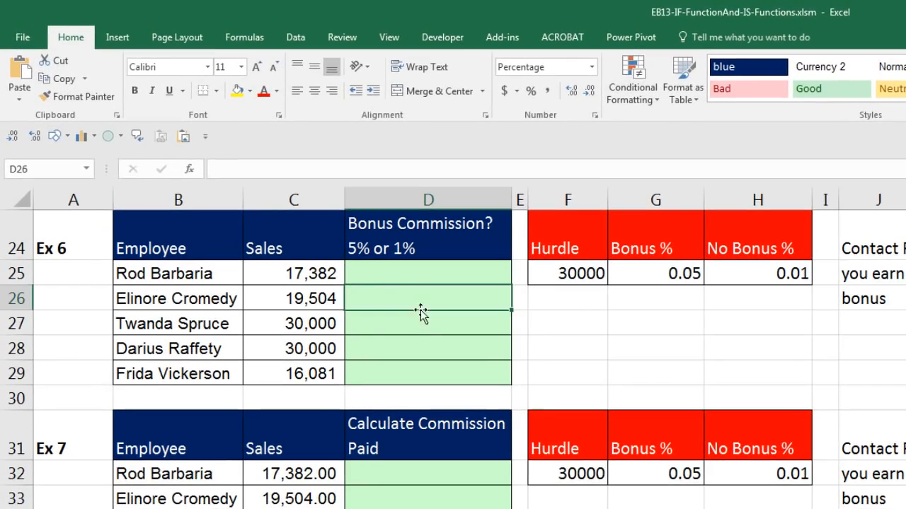
{"action": "left_click", "coordinate": [329, 278]}
{"action": "left_click", "coordinate": [322, 298]}
{"action": "left_click", "coordinate": [317, 327]}
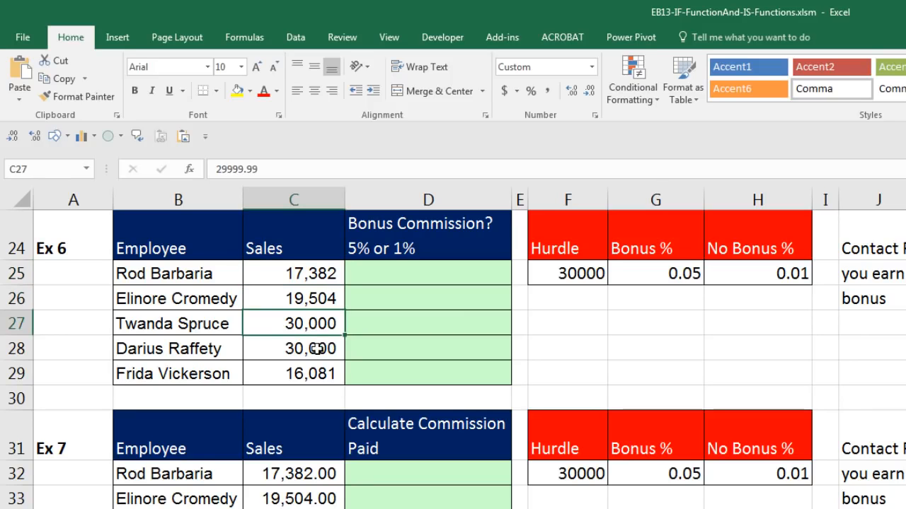
{"action": "left_click", "coordinate": [316, 348]}
{"action": "left_click", "coordinate": [318, 373]}
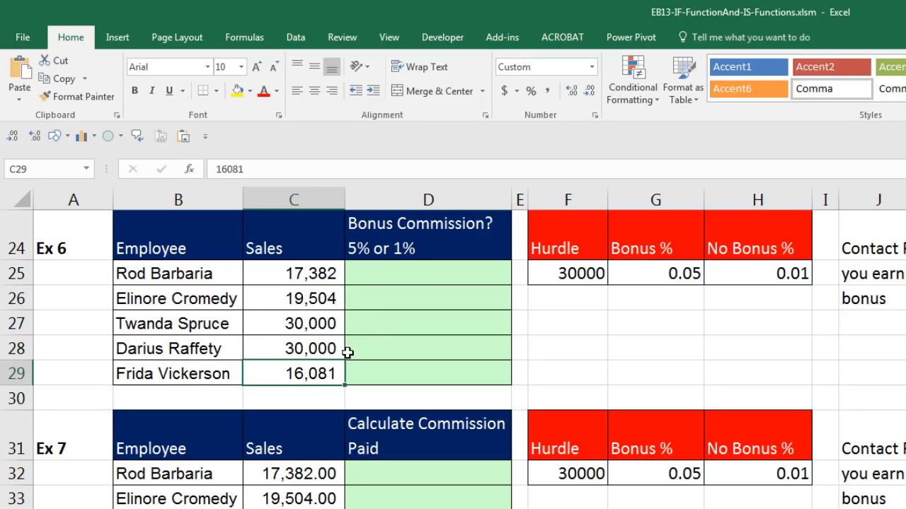
{"action": "left_click", "coordinate": [394, 278]}
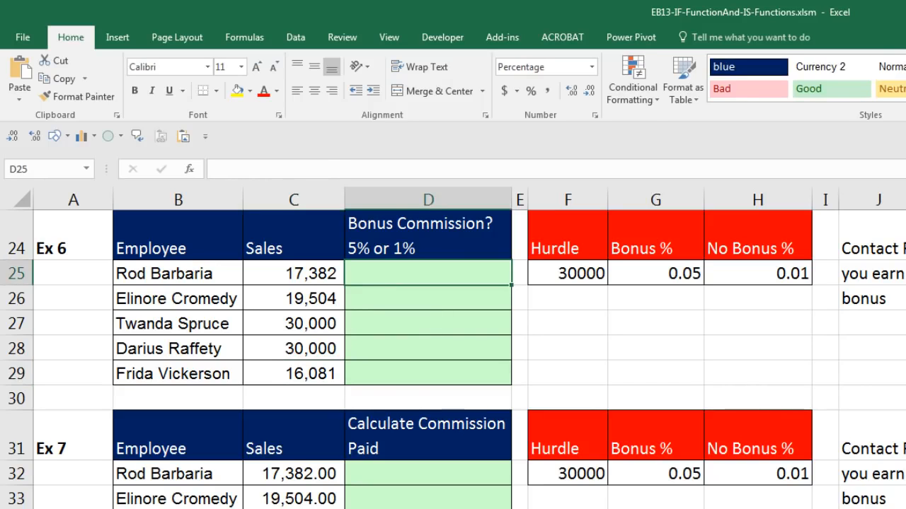
In D25 enter =IF(C25>$F$25,$G$25,$H$25), giving 1.00% for the 17,382 sale.
{"action": "type", "text": "=i"}
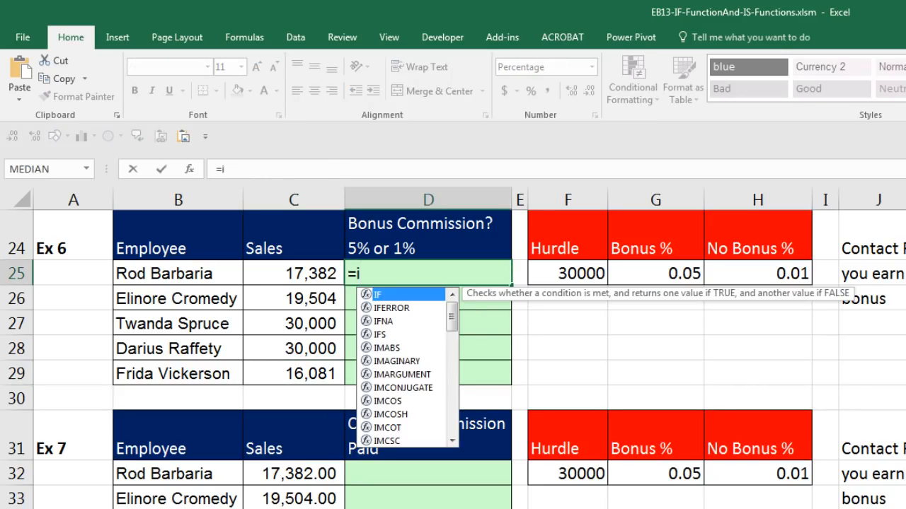
{"action": "key", "text": "Tab"}
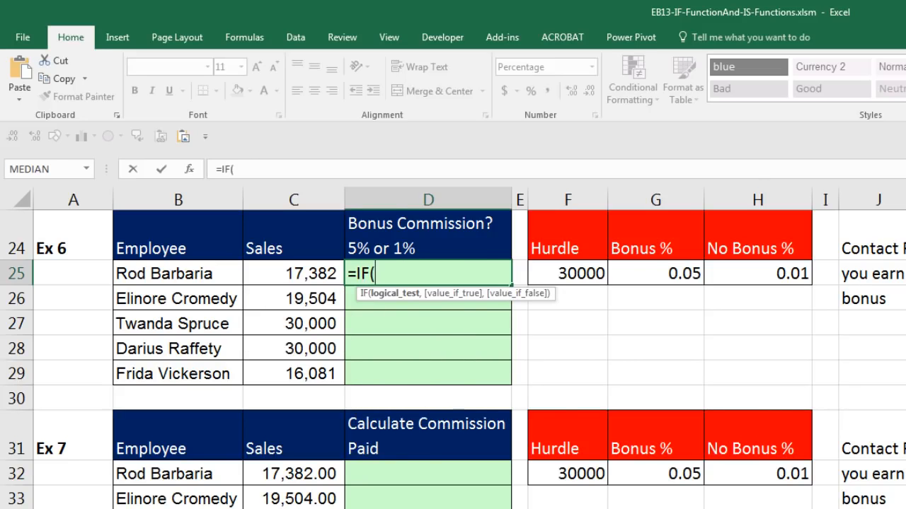
{"action": "key", "text": "Left"}
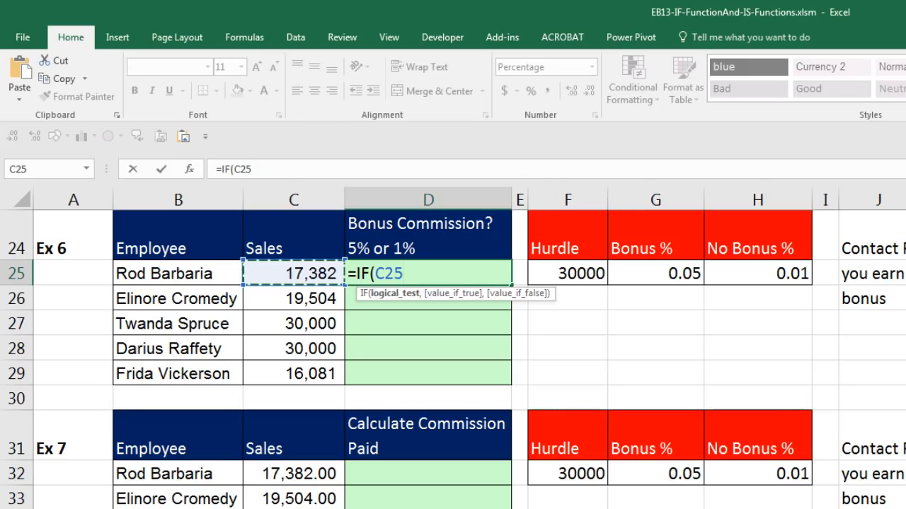
{"action": "type", "text": ">"}
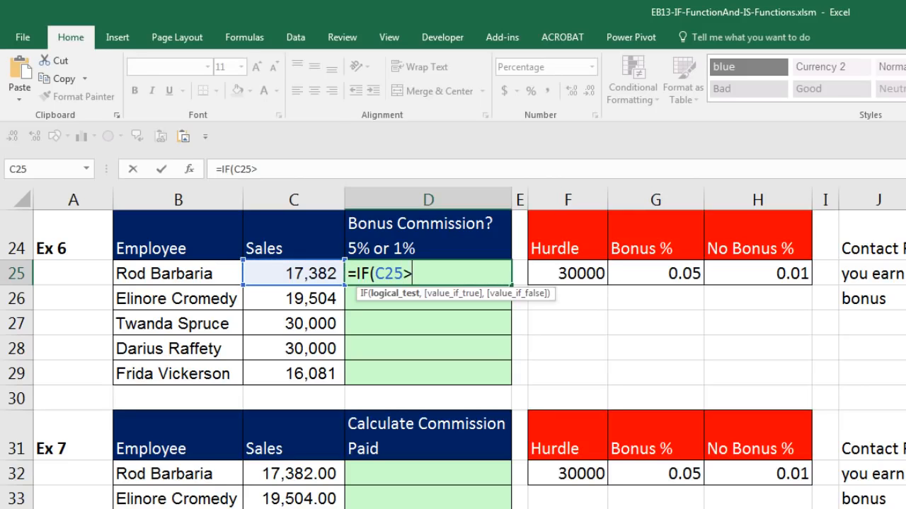
{"action": "left_click", "coordinate": [587, 272]}
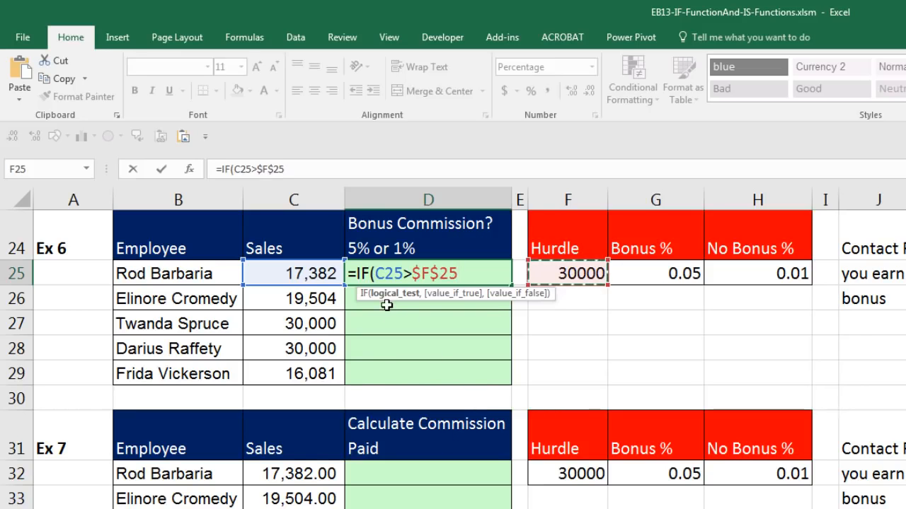
{"action": "type", "text": ","}
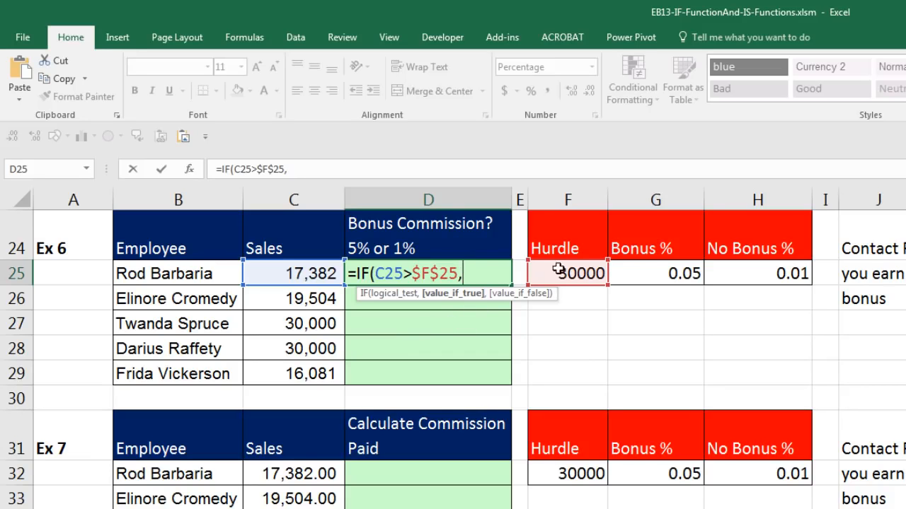
{"action": "left_click", "coordinate": [658, 271]}
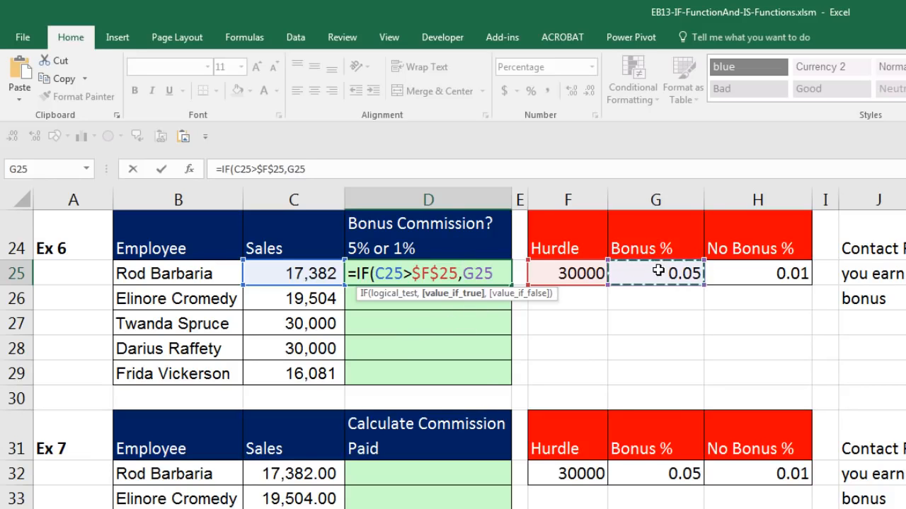
{"action": "key", "text": "F4"}
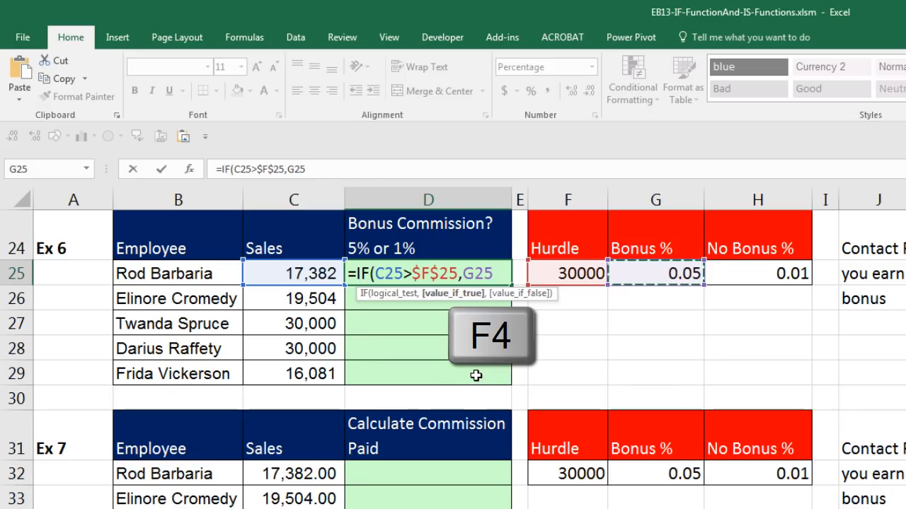
{"action": "key", "text": "F4"}
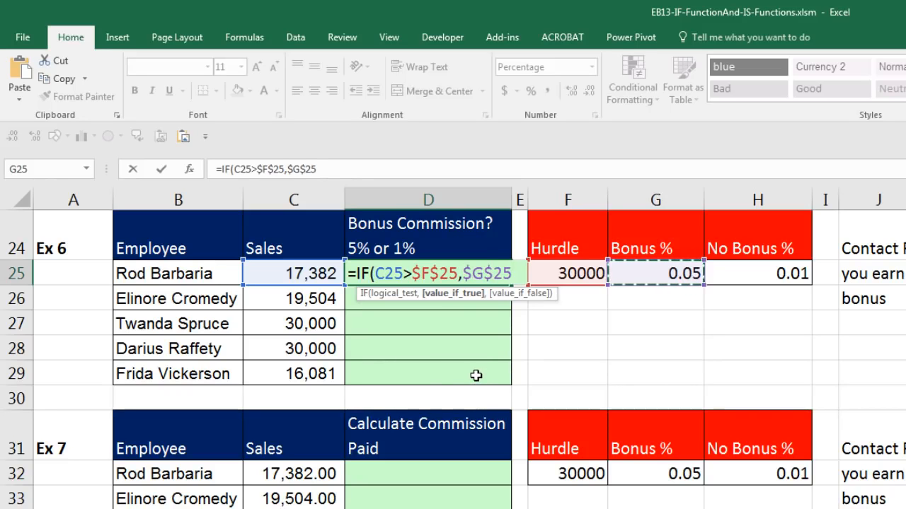
{"action": "type", "text": ","}
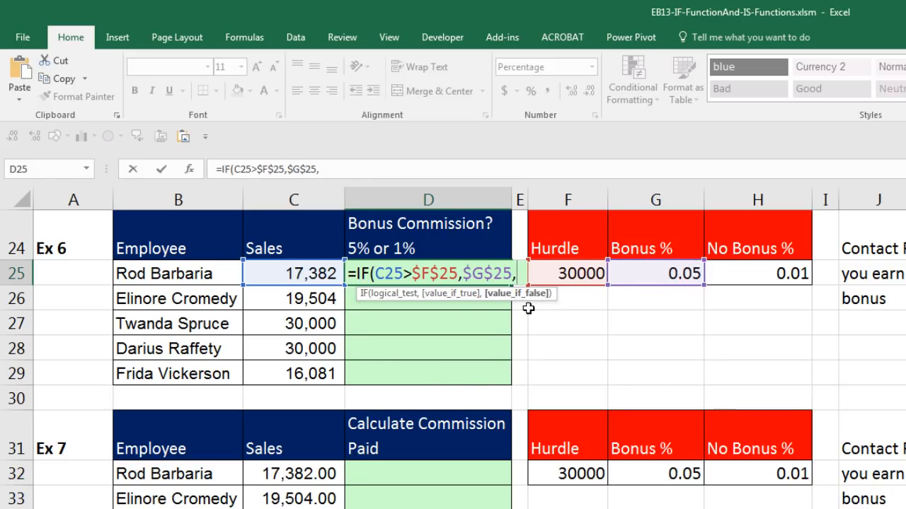
{"action": "left_click", "coordinate": [733, 276]}
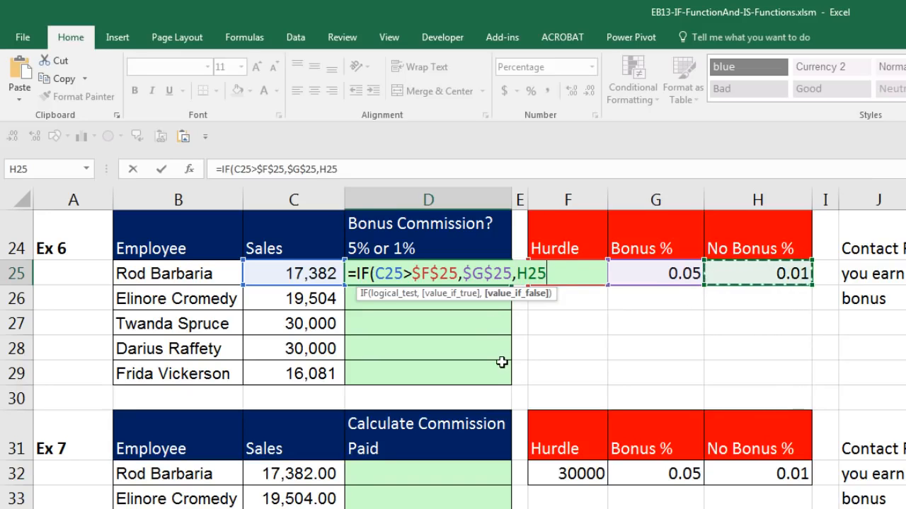
{"action": "key", "text": "F4"}
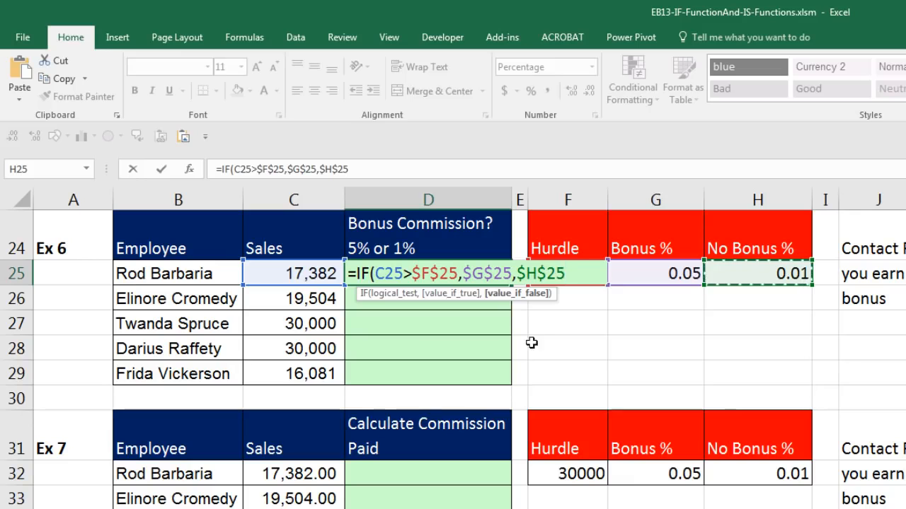
{"action": "type", "text": ")"}
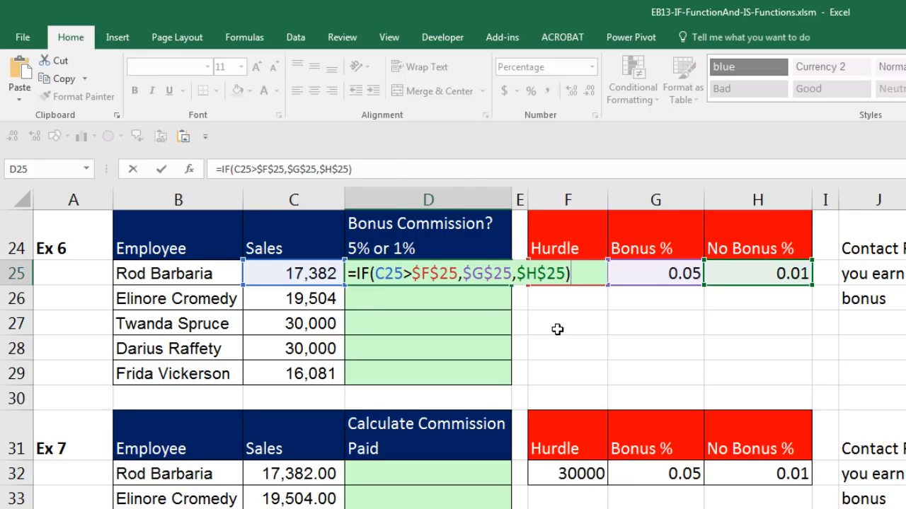
{"action": "key", "text": "ctrl+Return"}
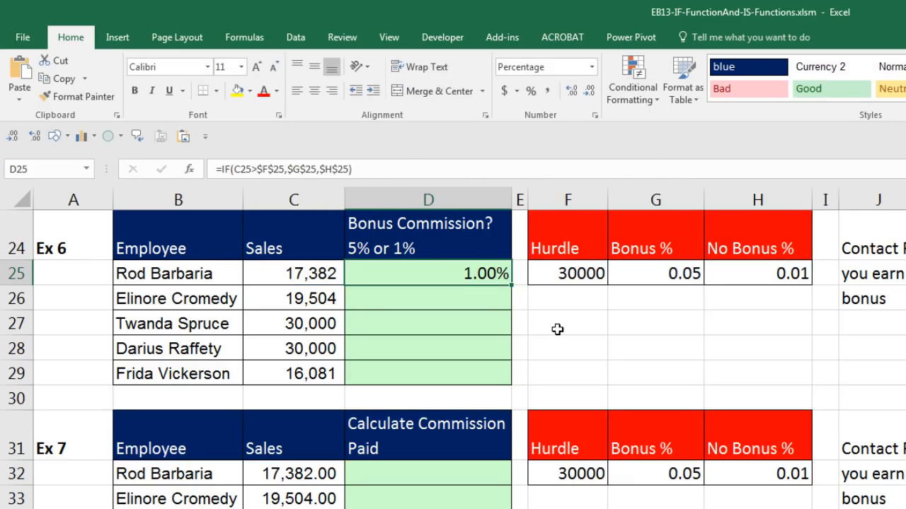
Fill the bonus-rate formula down to D29, then check C28's sales and D28's result.
{"action": "double_click", "coordinate": [510, 286]}
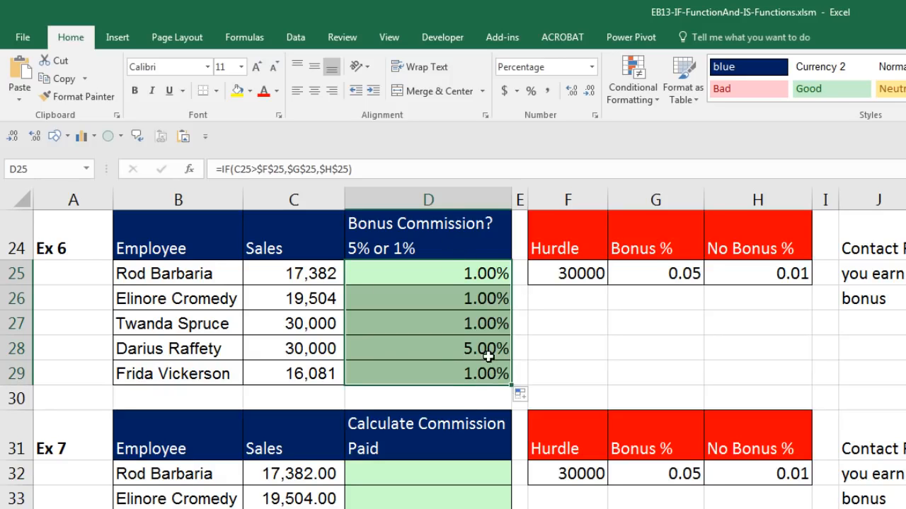
{"action": "left_click", "coordinate": [313, 348]}
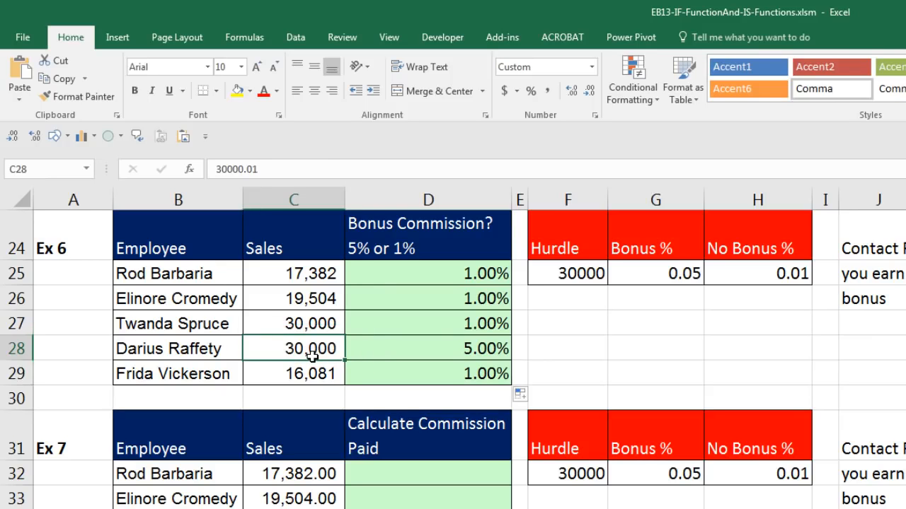
{"action": "left_click", "coordinate": [477, 349]}
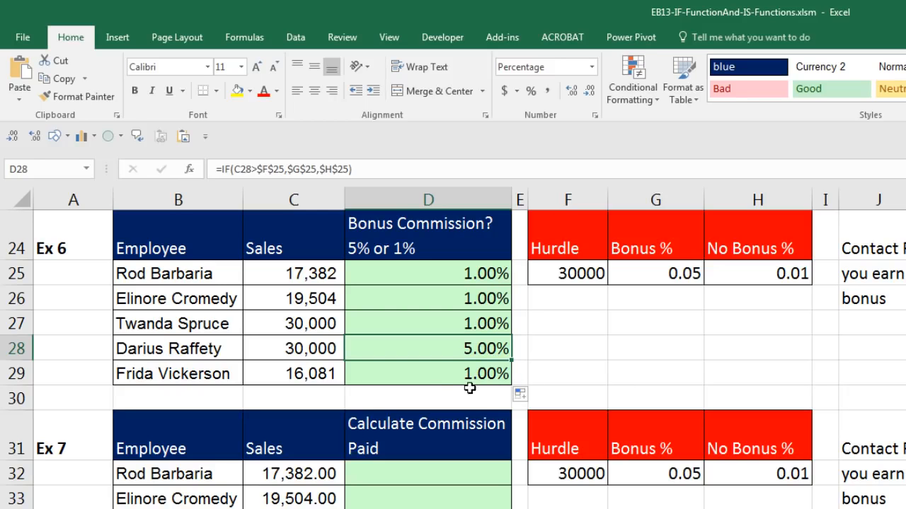
Inspect the D29 and D28 formulas' references without changing them.
{"action": "left_click", "coordinate": [446, 377]}
{"action": "key", "text": "F2"}
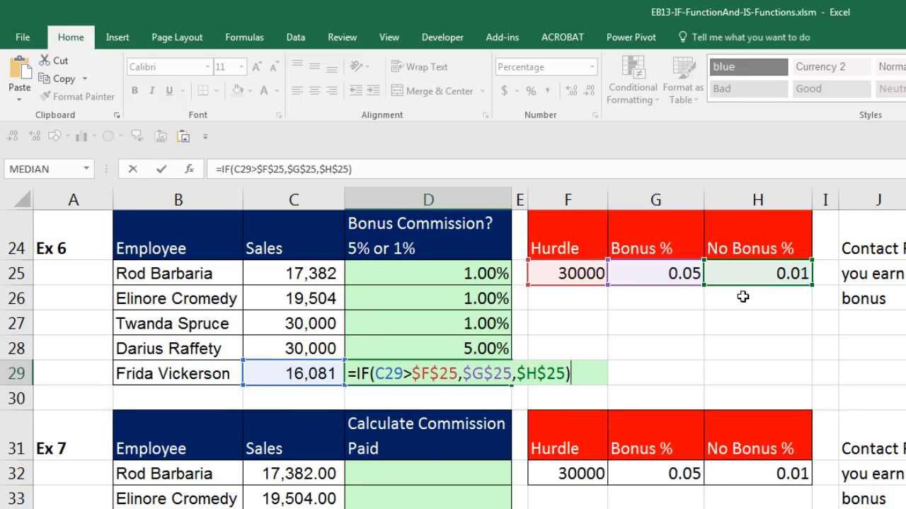
{"action": "key", "text": "Escape"}
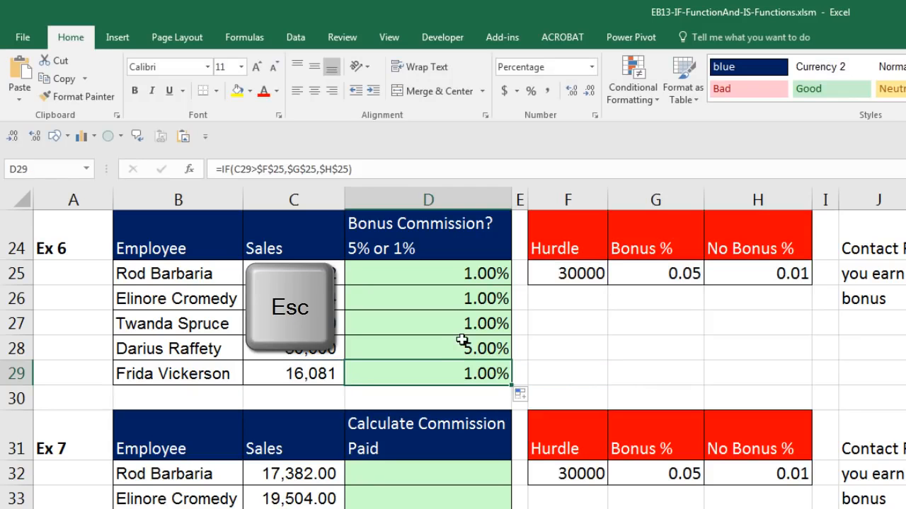
{"action": "left_click", "coordinate": [453, 345]}
{"action": "key", "text": "F2"}
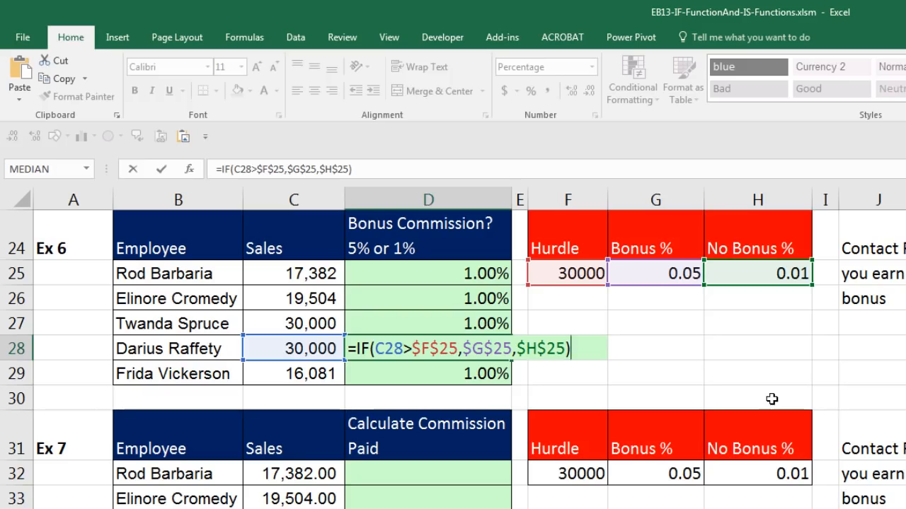
{"action": "key", "text": "Escape"}
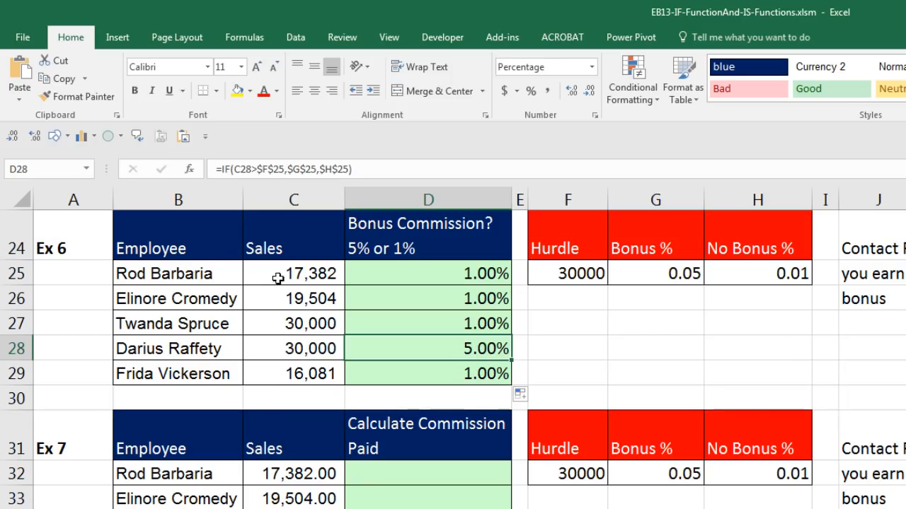
Show sales C25:C29 with two decimals, then inspect D28's formula =IF(C28>$F$25,$G$25,$H$25).
{"action": "left_click_drag", "start_coordinate": [277, 275], "coordinate": [290, 366]}
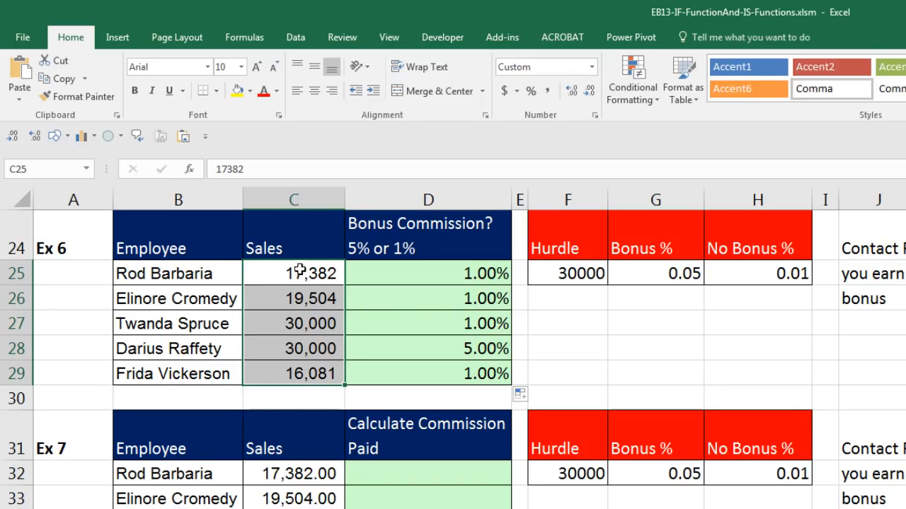
{"action": "left_click", "coordinate": [571, 92]}
{"action": "left_click", "coordinate": [571, 92]}
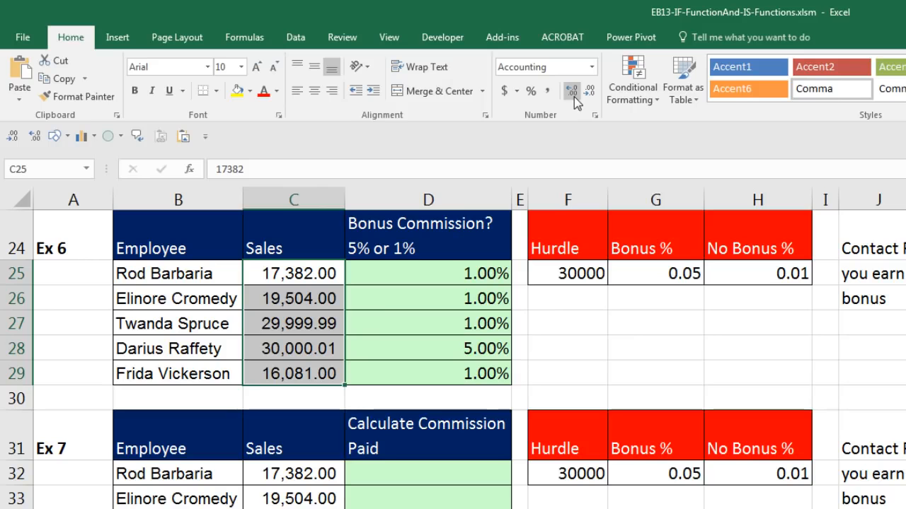
{"action": "left_click", "coordinate": [300, 327]}
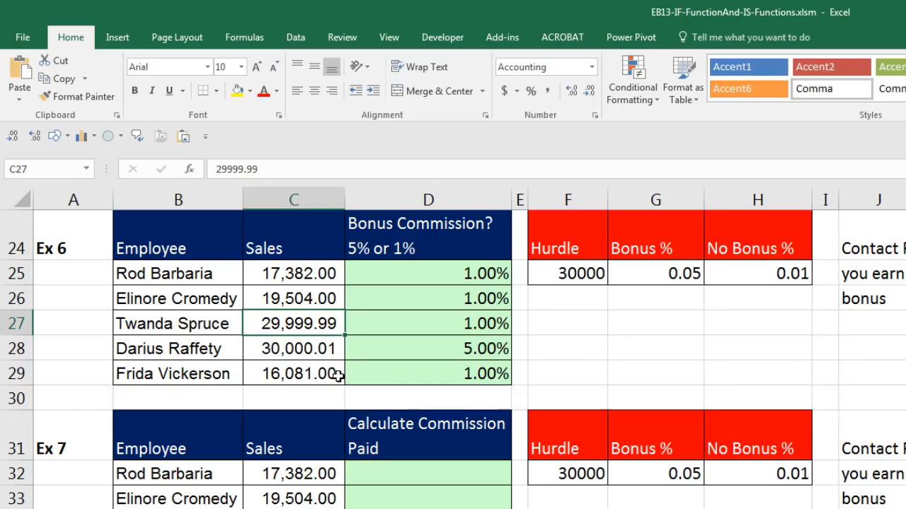
{"action": "double_click", "coordinate": [455, 349]}
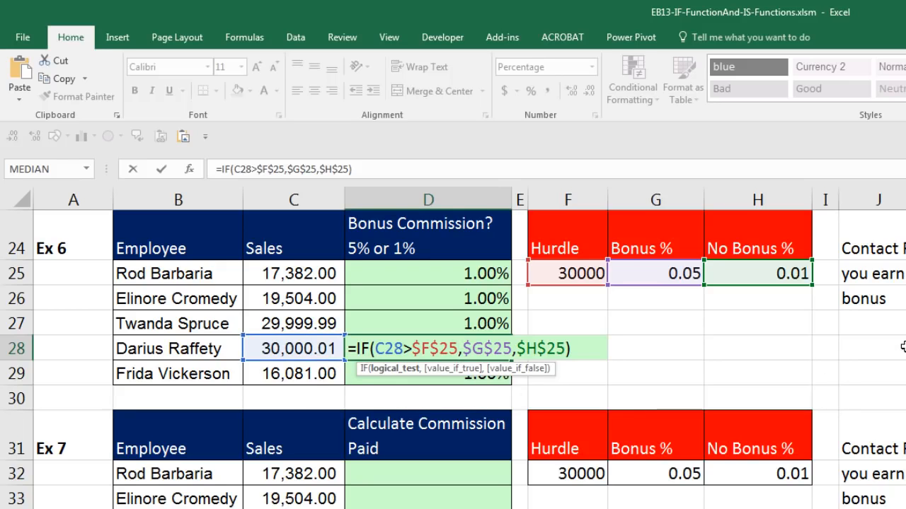
Keep D28's 5.00% result, save the workbook, and review the rates in D26:D29.
{"action": "key", "text": "Return"}
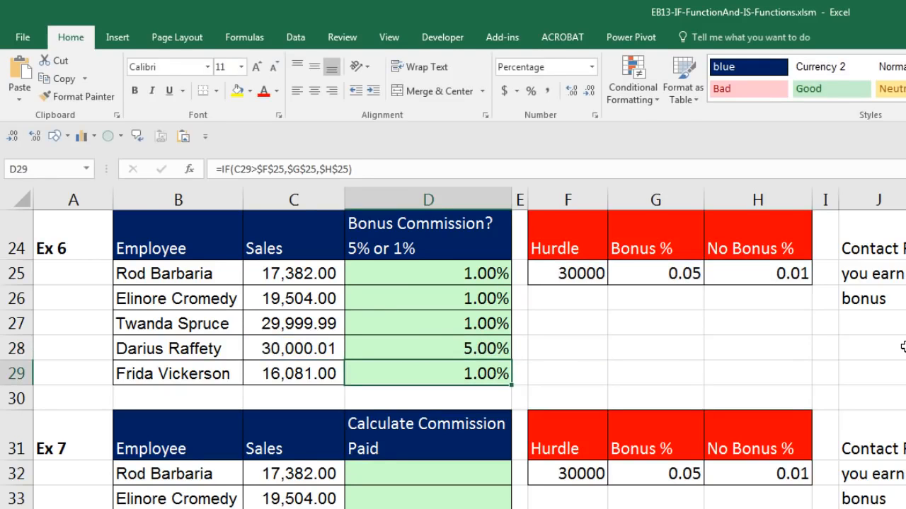
{"action": "key", "text": "ctrl+s"}
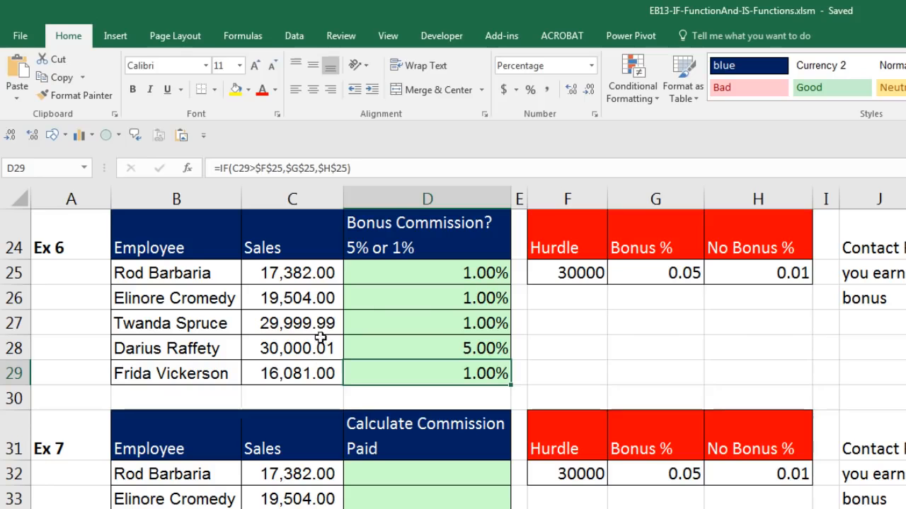
{"action": "left_click", "coordinate": [459, 303]}
{"action": "left_click", "coordinate": [453, 325]}
{"action": "left_click", "coordinate": [455, 350]}
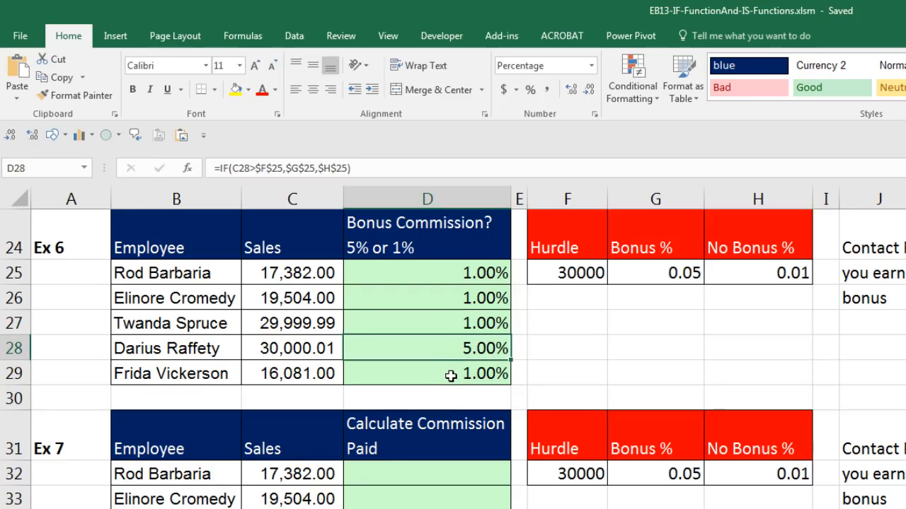
{"action": "left_click", "coordinate": [451, 376]}
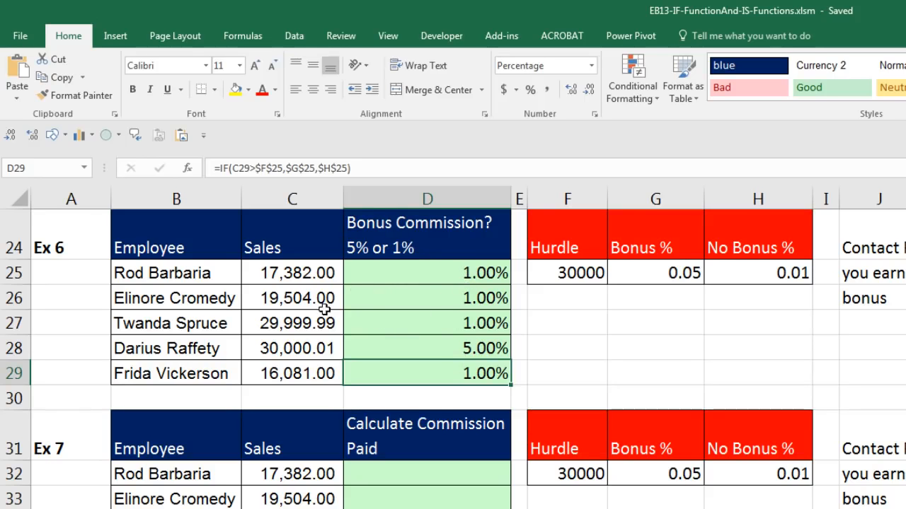
Recheck the D28 and D29 formulas, such as =IF(C29>$F$25,$G$25,$H$25), leaving them unchanged.
{"action": "left_click", "coordinate": [431, 349]}
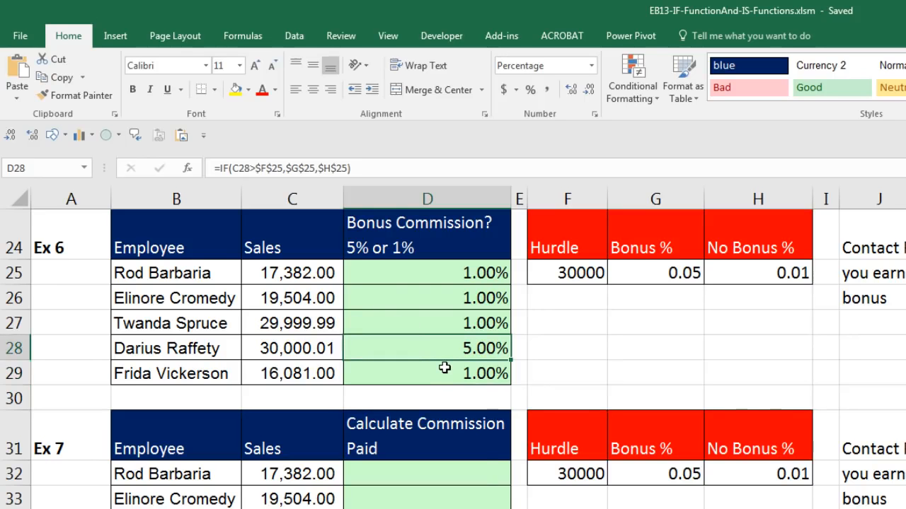
{"action": "key", "text": "F2"}
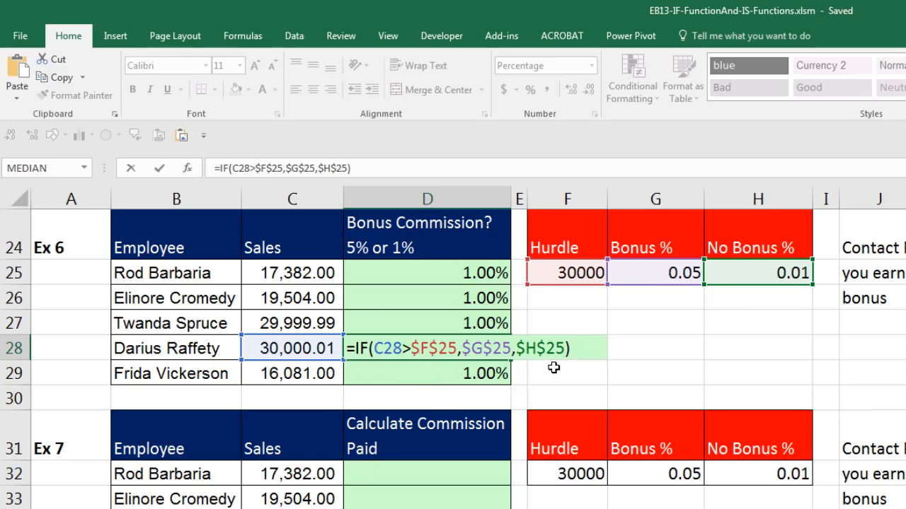
{"action": "key", "text": "ctrl+Return"}
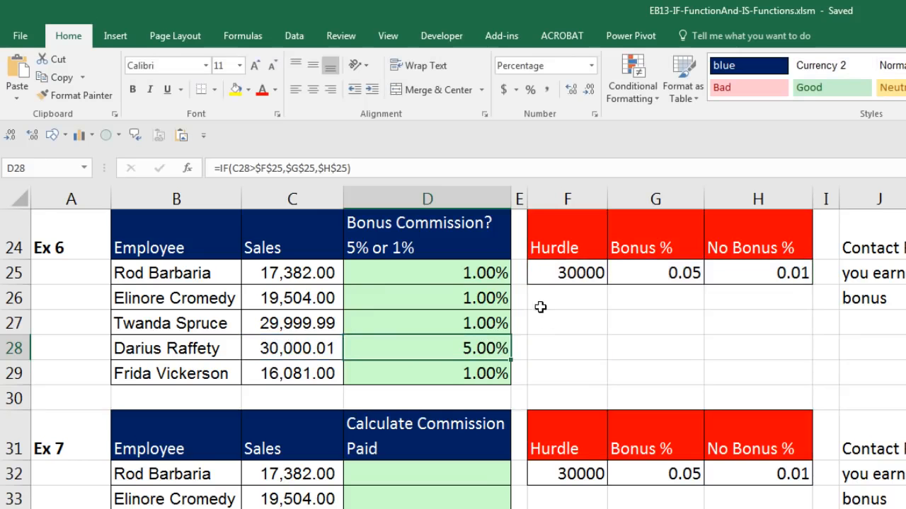
{"action": "left_click", "coordinate": [471, 378]}
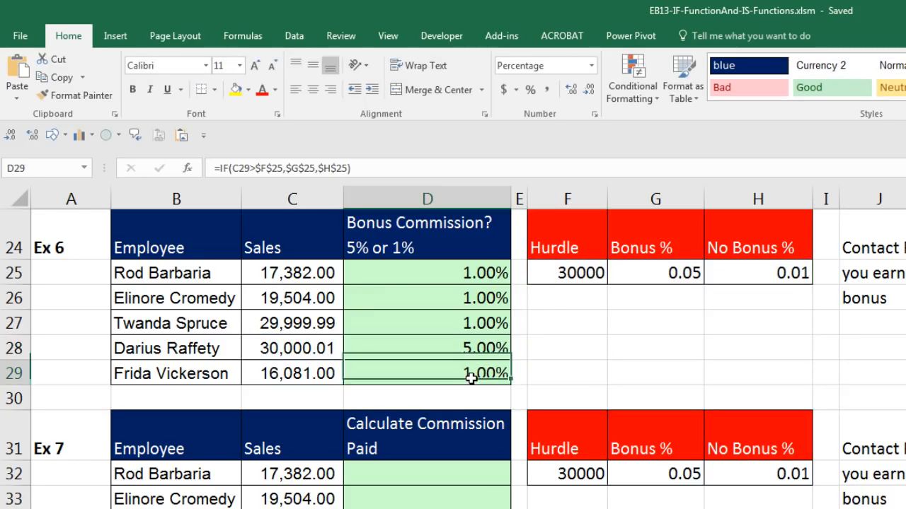
{"action": "double_click", "coordinate": [470, 379]}
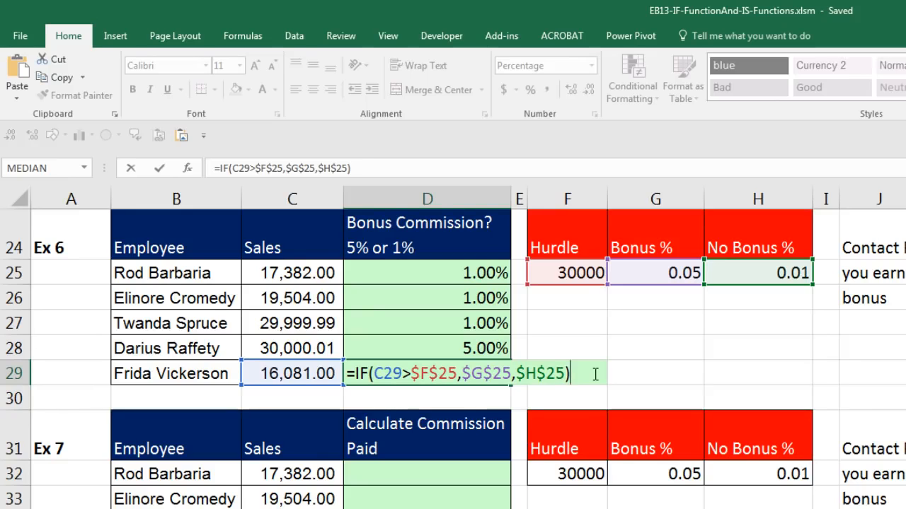
{"action": "key", "text": "ctrl+Return"}
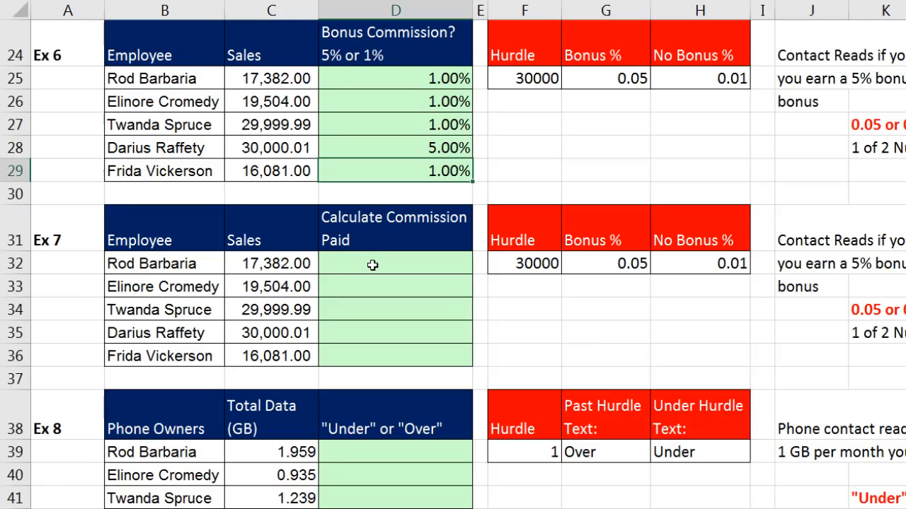
Enter =IF(C32>$F$32,$G$32,$H$32) in D32 and fill it down to D36.
{"action": "left_click", "coordinate": [372, 265]}
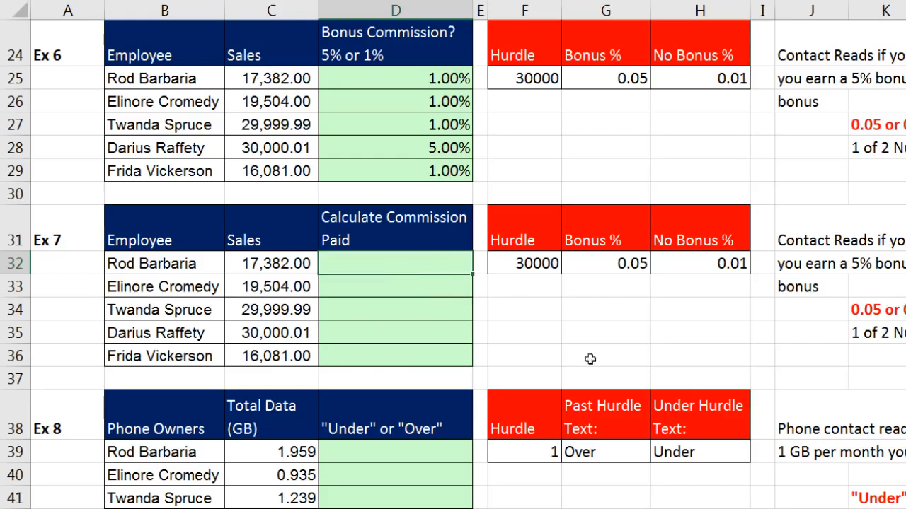
{"action": "type", "text": "IF("}
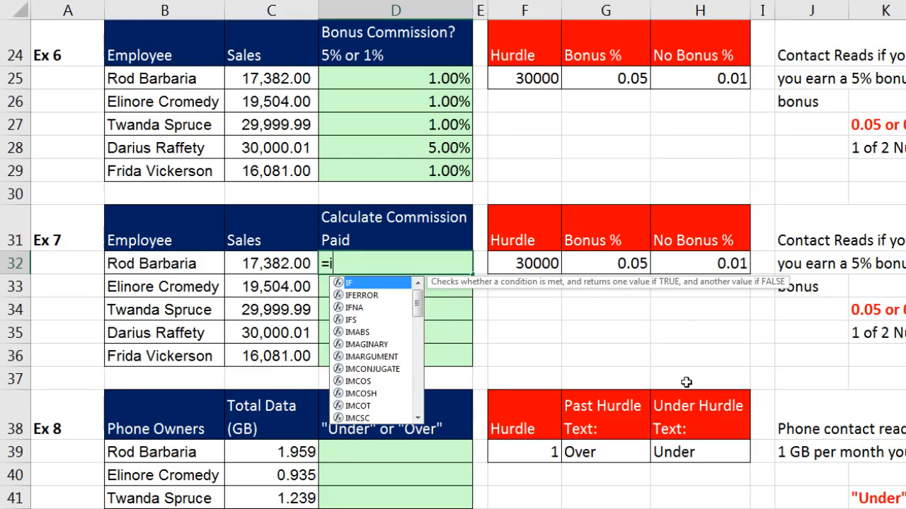
{"action": "key", "text": "Left"}
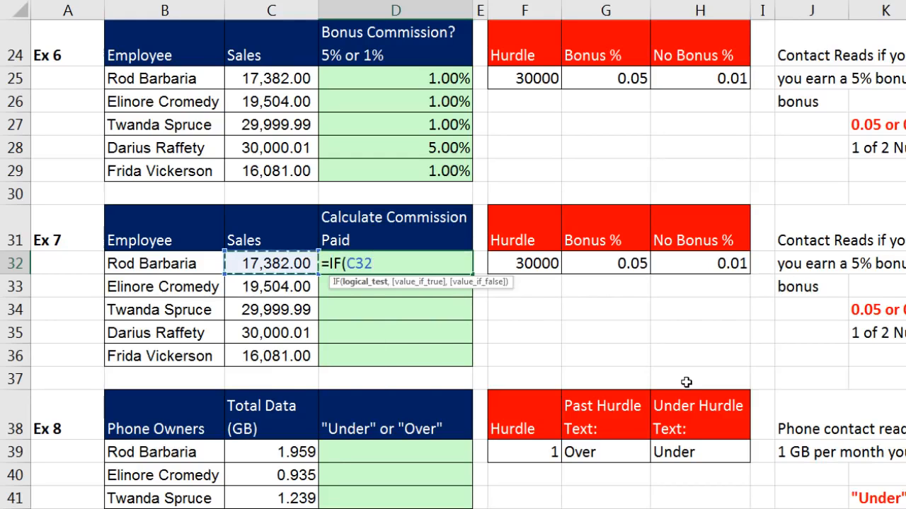
{"action": "type", "text": ">"}
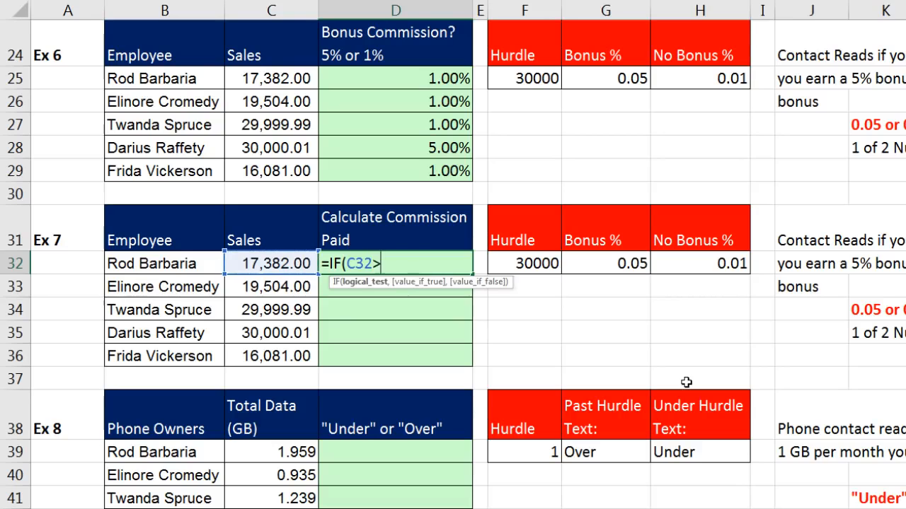
{"action": "left_click", "coordinate": [520, 266]}
{"action": "key", "text": "F4"}
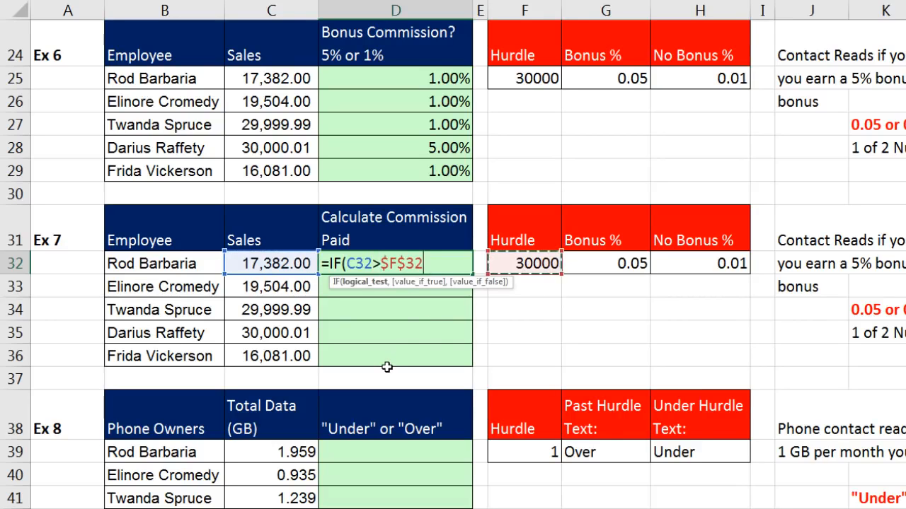
{"action": "type", "text": ","}
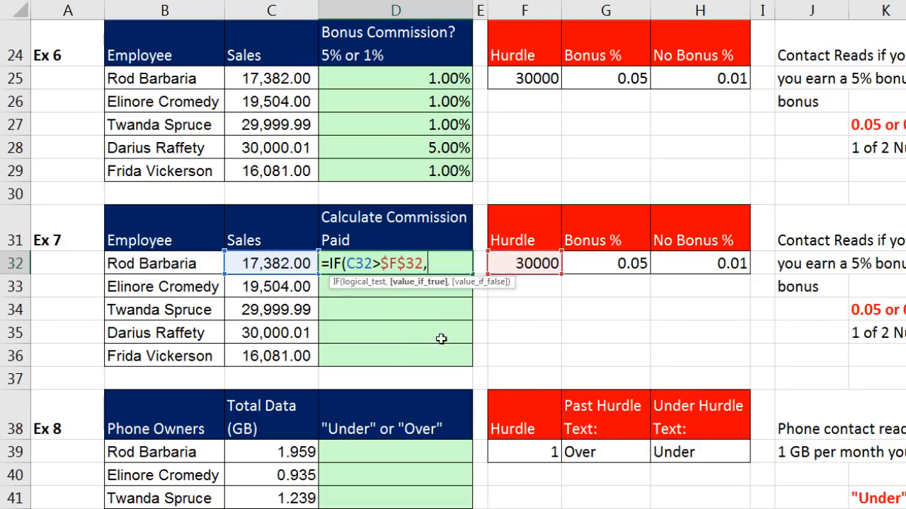
{"action": "left_click", "coordinate": [612, 264]}
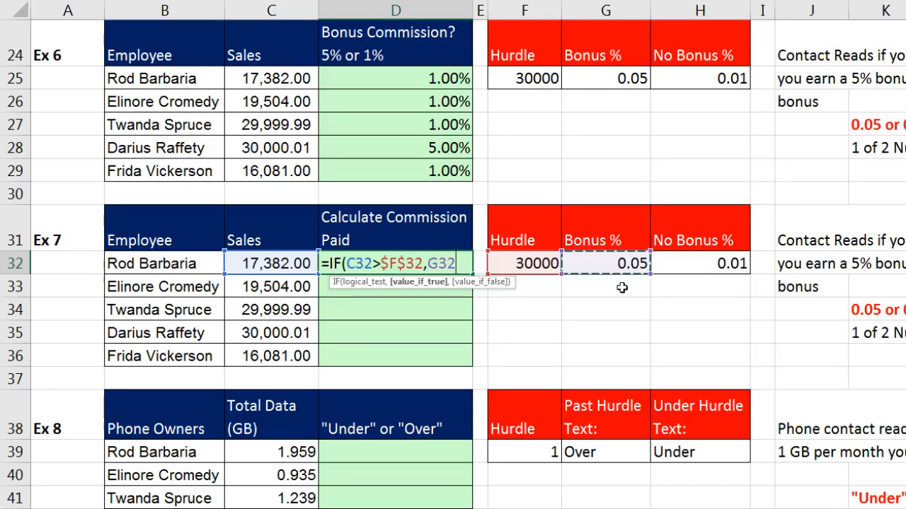
{"action": "key", "text": "F4"}
{"action": "type", "text": ","}
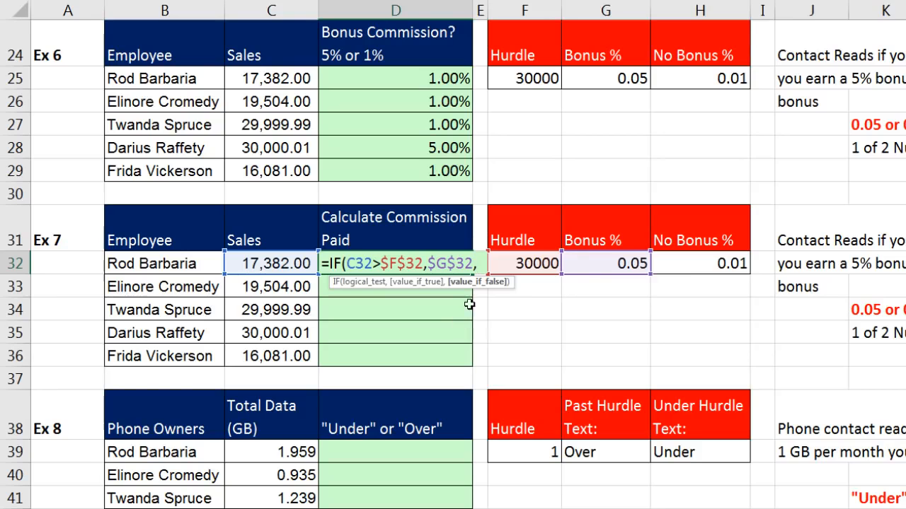
{"action": "left_click", "coordinate": [701, 263]}
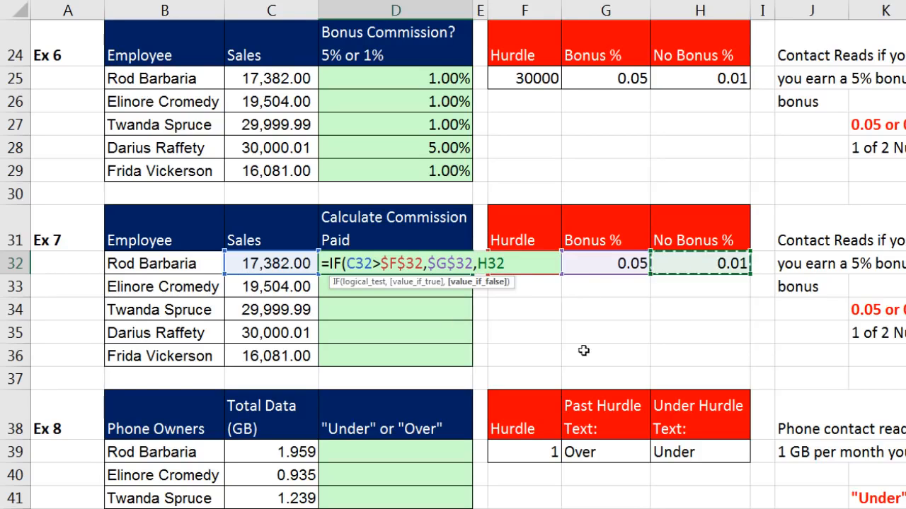
{"action": "key", "text": "F4"}
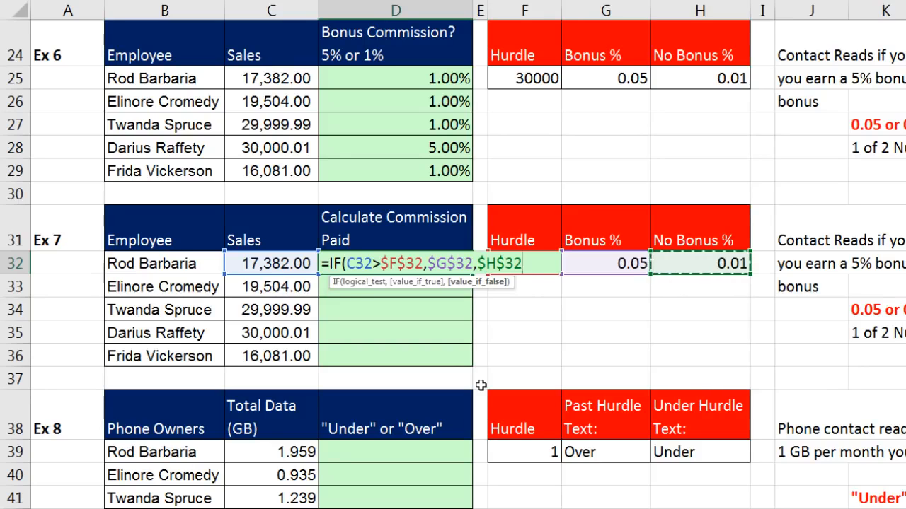
{"action": "type", "text": ")"}
{"action": "key", "text": "ctrl+Return"}
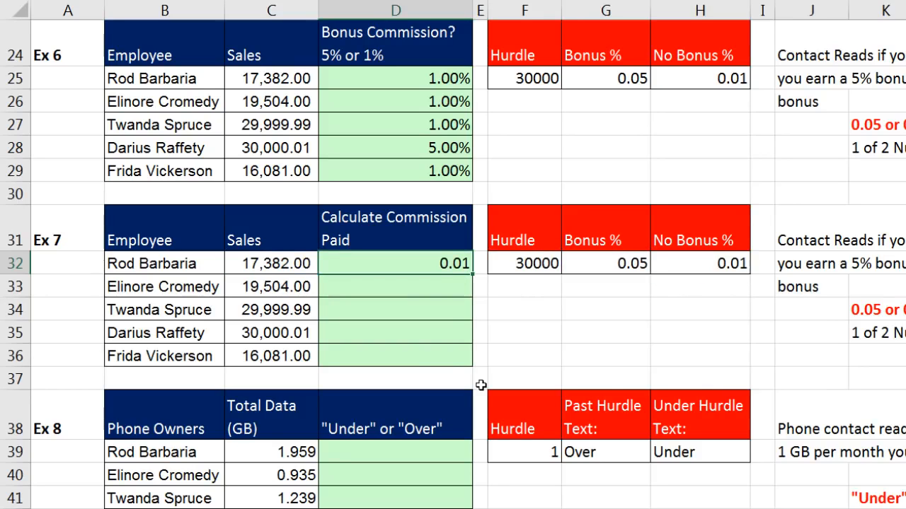
{"action": "double_click", "coordinate": [470, 276]}
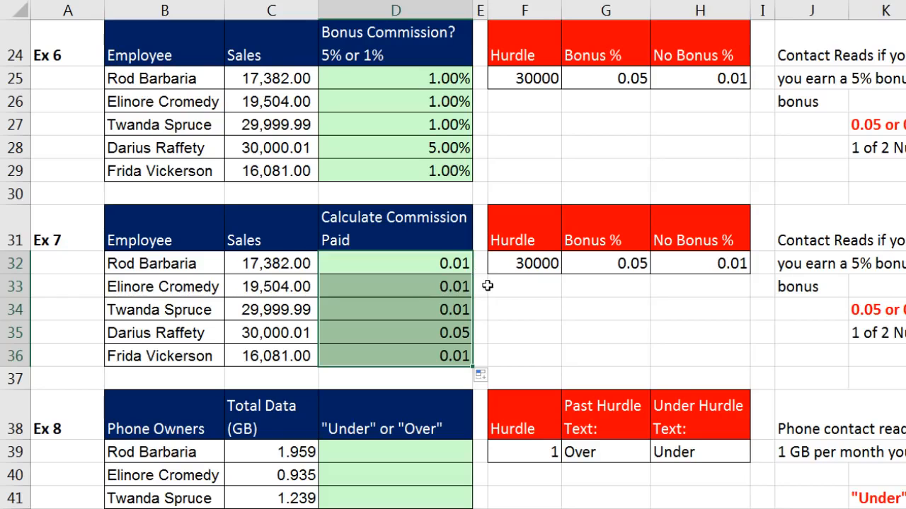
Append *C32 to D32's IF formula and fill the commission down to D36 (173.82 to 160.81).
{"action": "left_click", "coordinate": [437, 291]}
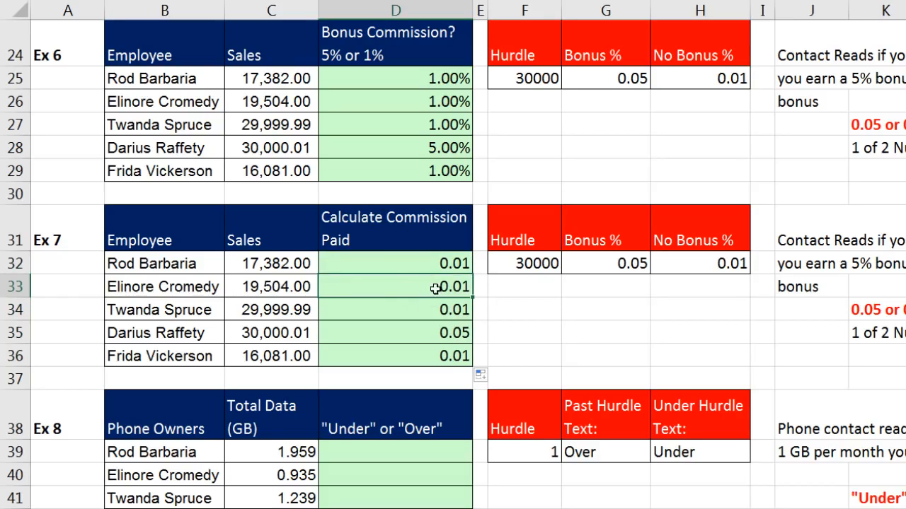
{"action": "left_click", "coordinate": [405, 267]}
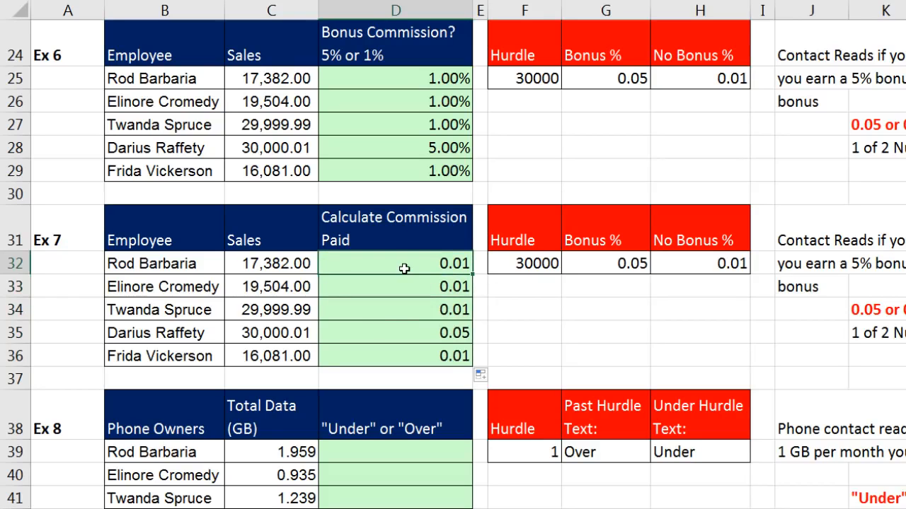
{"action": "key", "text": "F2"}
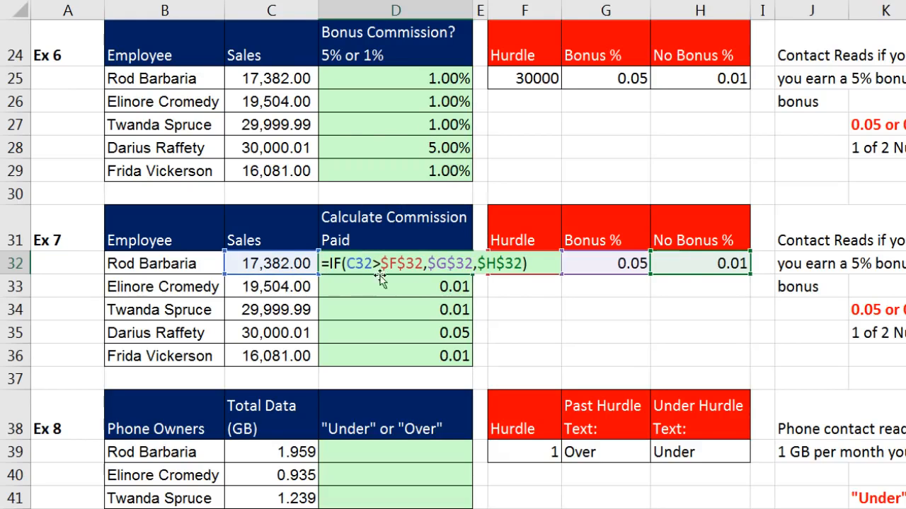
{"action": "left_click_drag", "start_coordinate": [329, 264], "coordinate": [541, 263]}
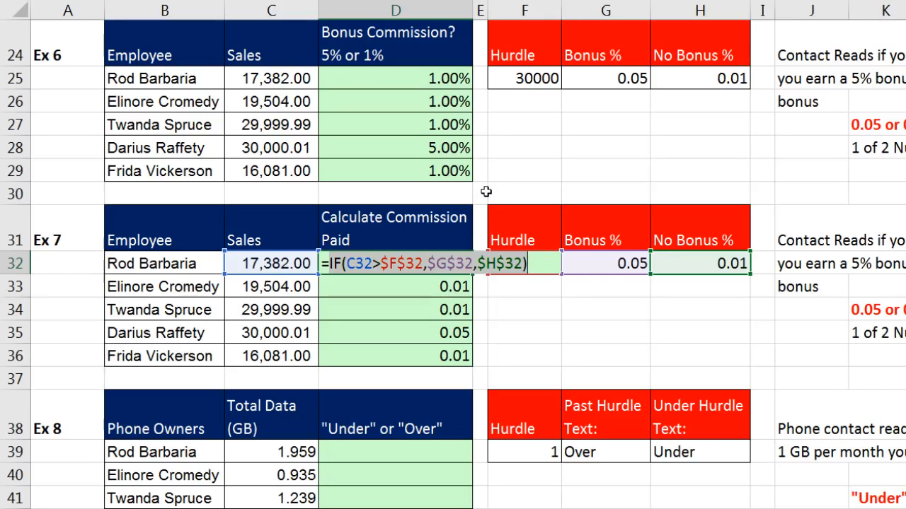
{"action": "left_click", "coordinate": [535, 263]}
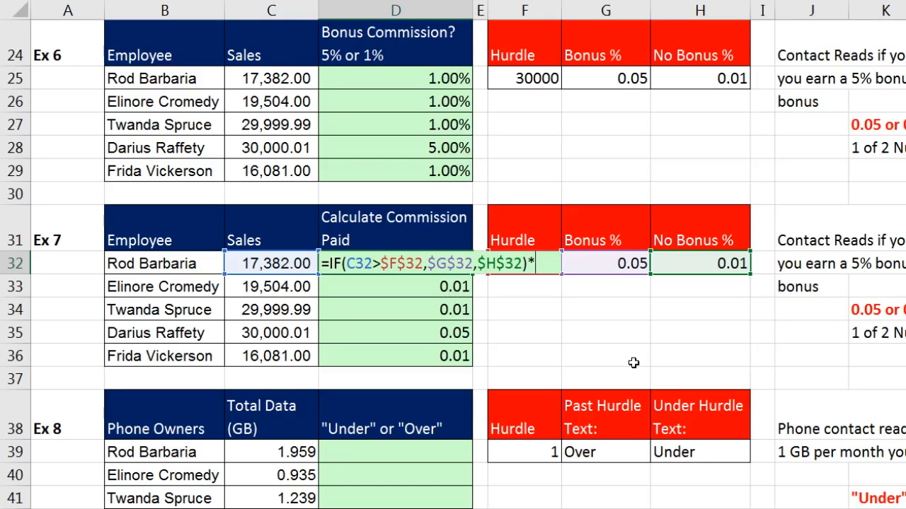
{"action": "left_click", "coordinate": [276, 263]}
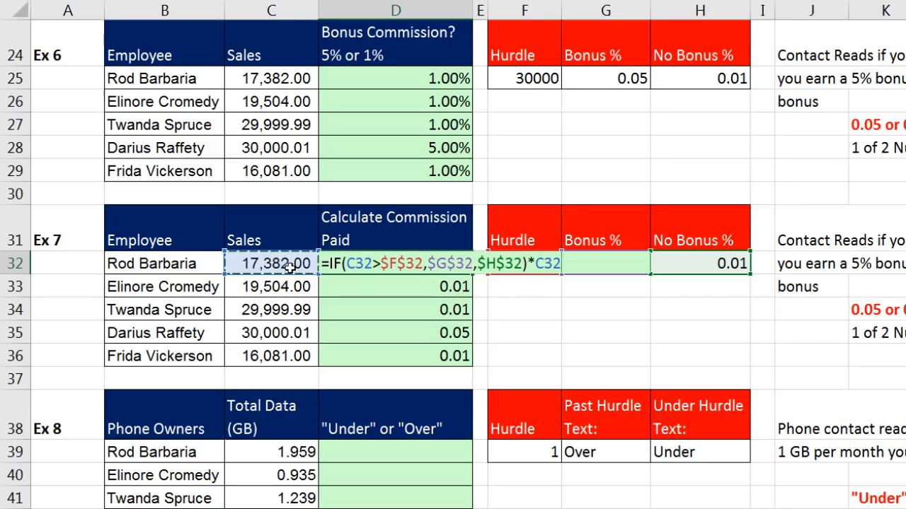
{"action": "key", "text": "ctrl+Return"}
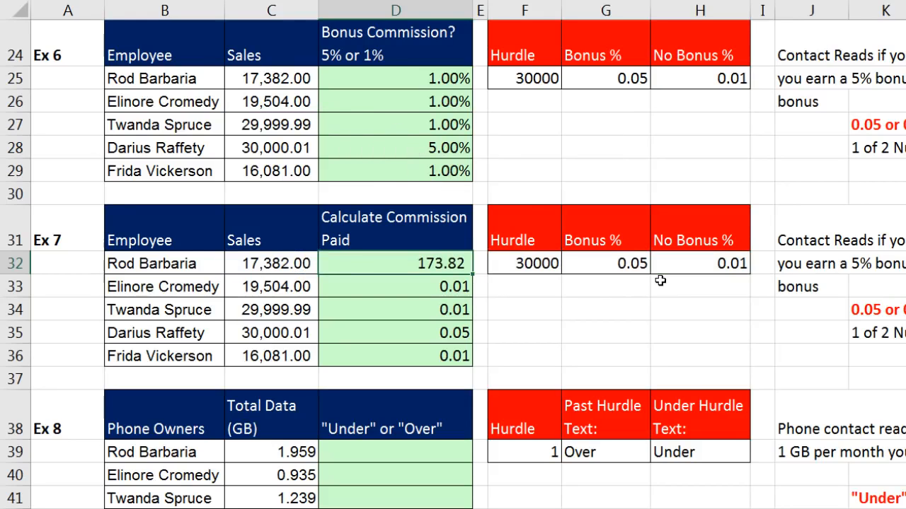
{"action": "double_click", "coordinate": [471, 276]}
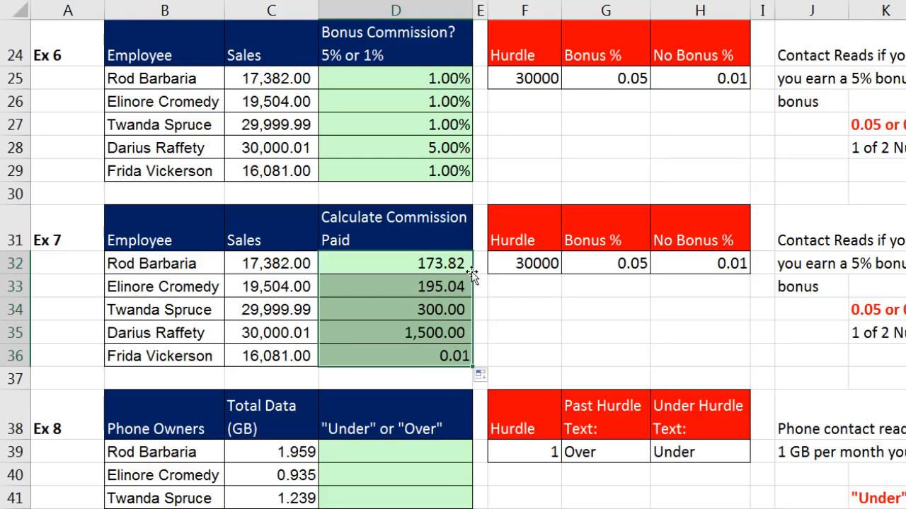
{"action": "left_click", "coordinate": [423, 357]}
{"action": "key", "text": "F2"}
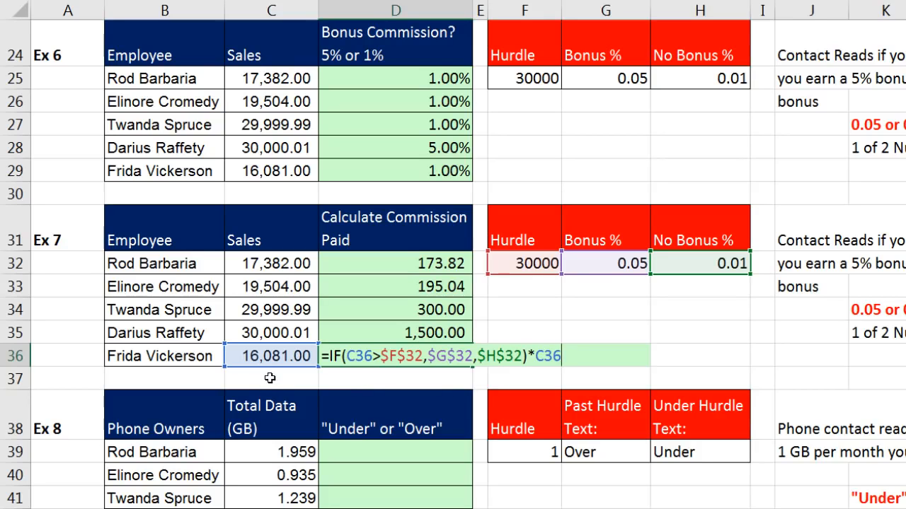
{"action": "key", "text": "Escape"}
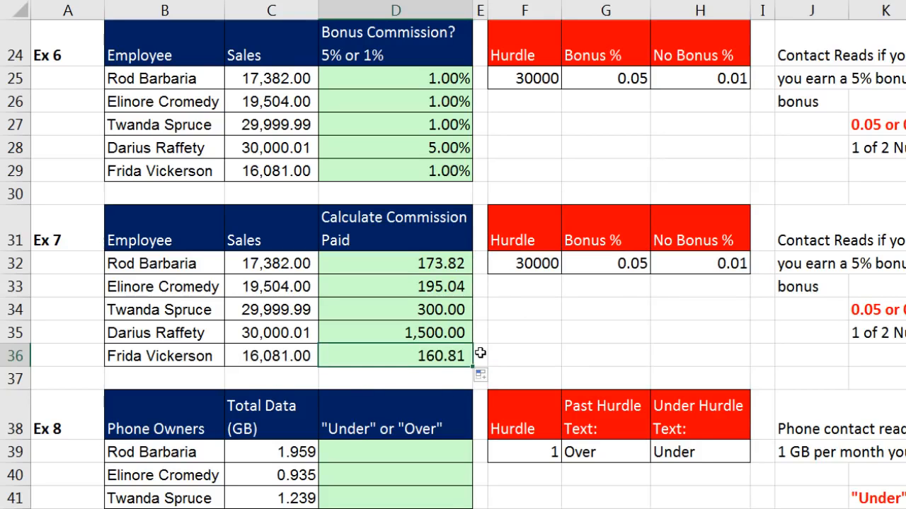
{"action": "left_click", "coordinate": [445, 332]}
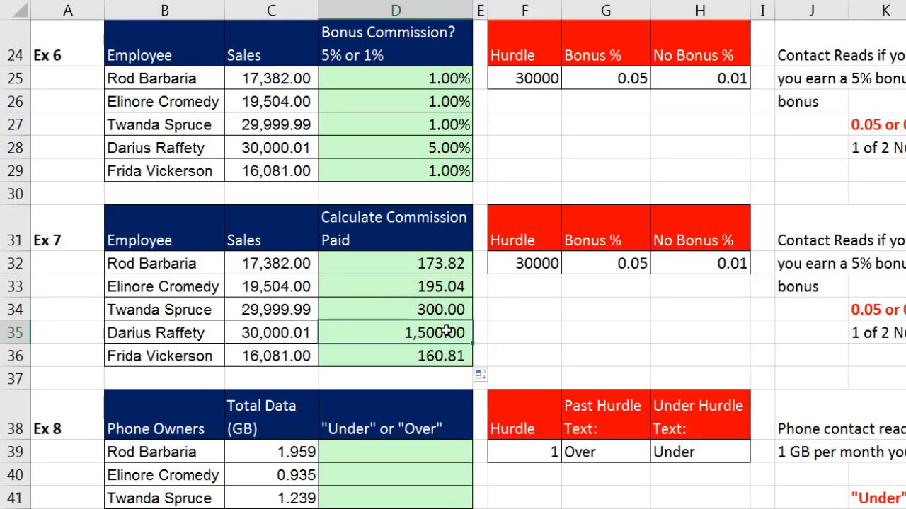
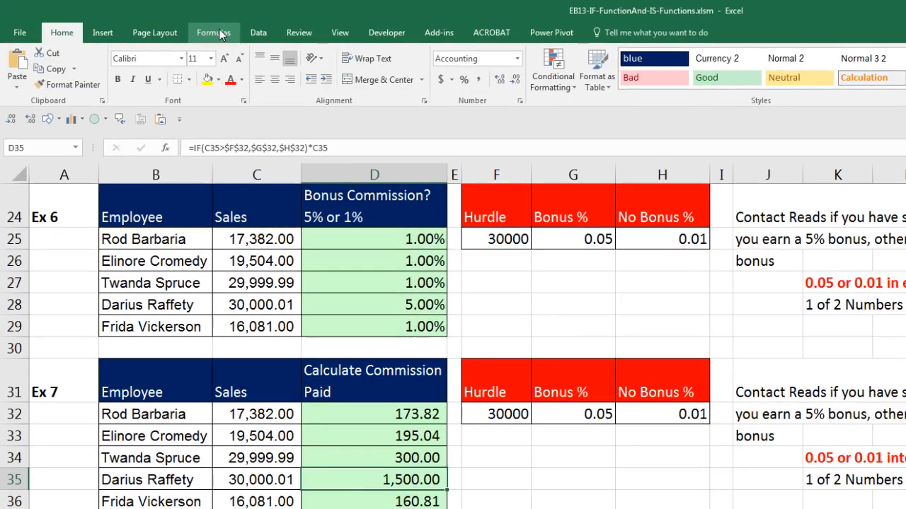
Switch to the Formulas ribbon to reach the formula auditing commands for D35.
{"action": "left_click", "coordinate": [215, 10]}
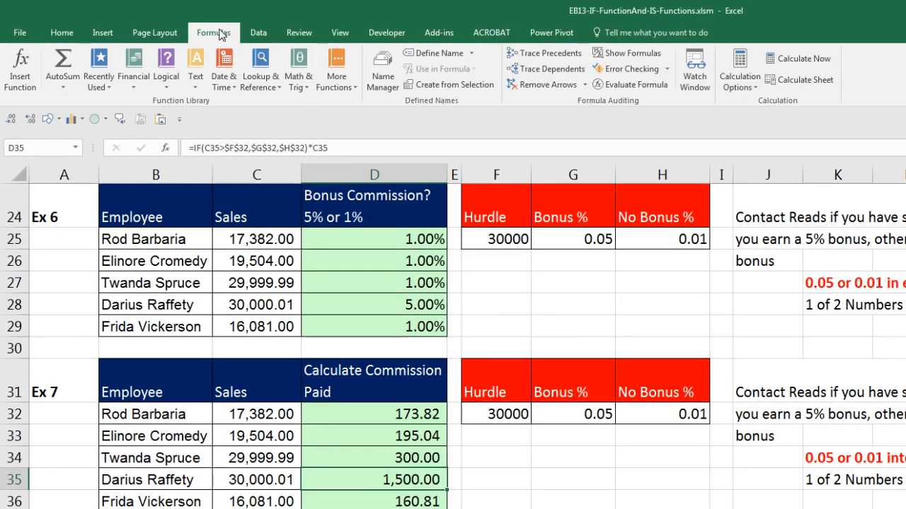
{"action": "left_click", "coordinate": [636, 85]}
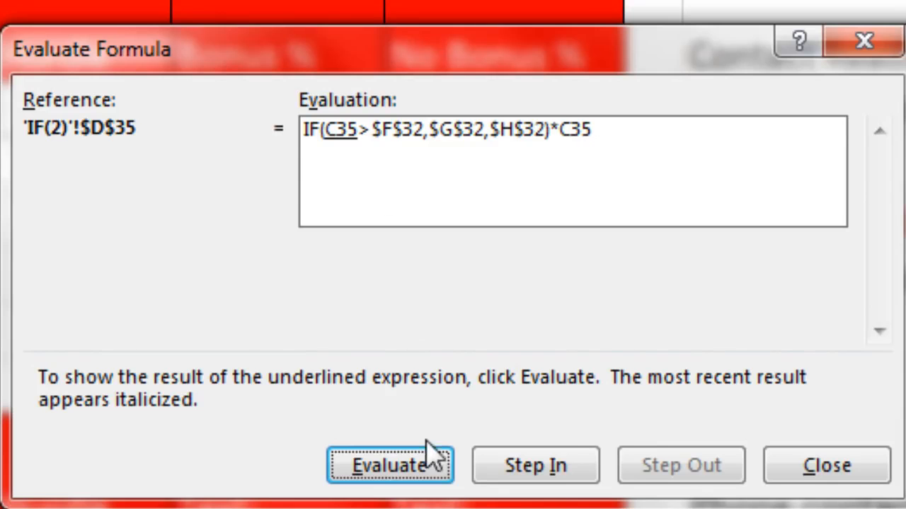
{"action": "key", "text": "Return"}
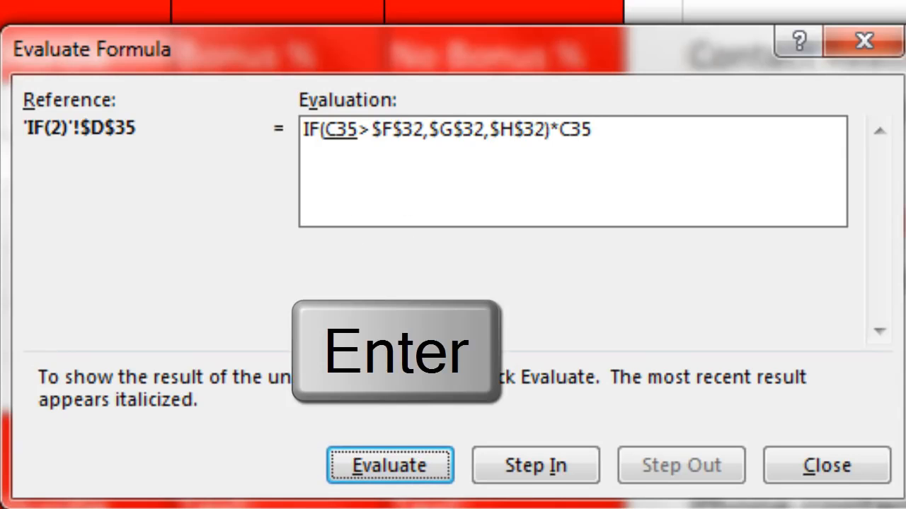
{"action": "key", "text": "Return"}
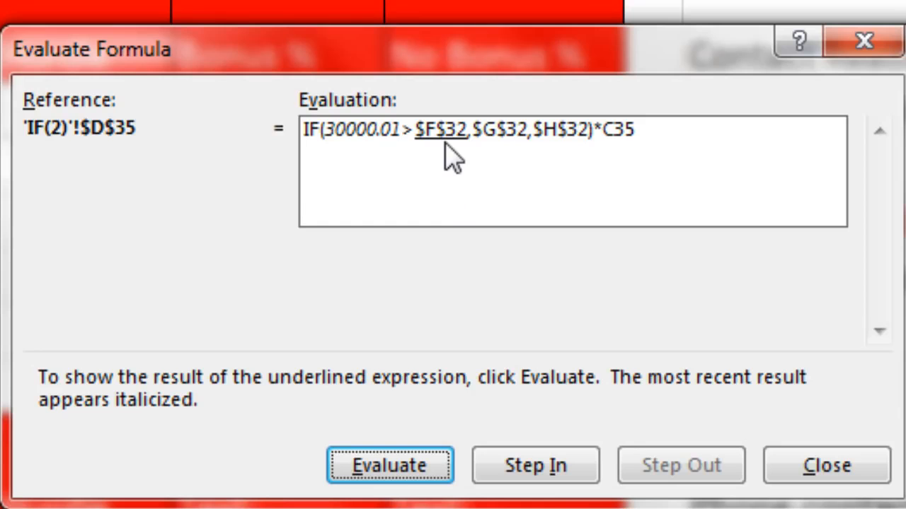
{"action": "key", "text": "Return"}
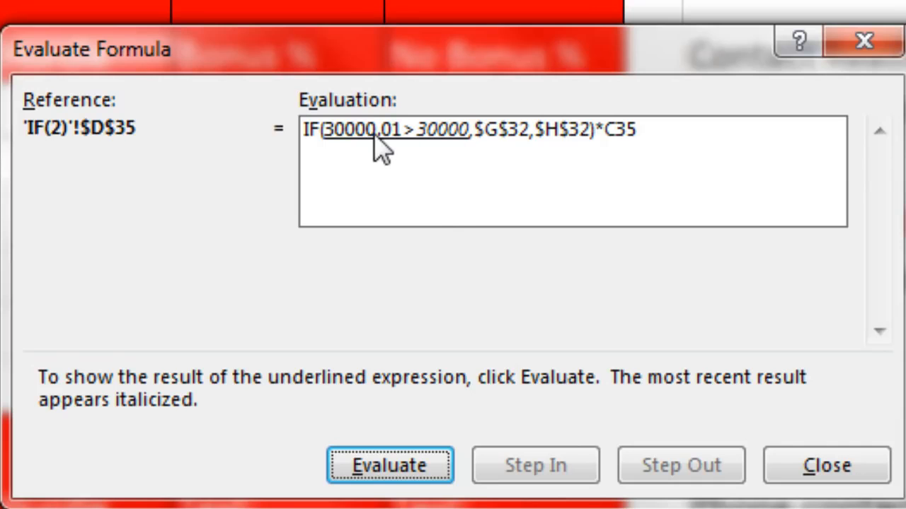
{"action": "key", "text": "Return"}
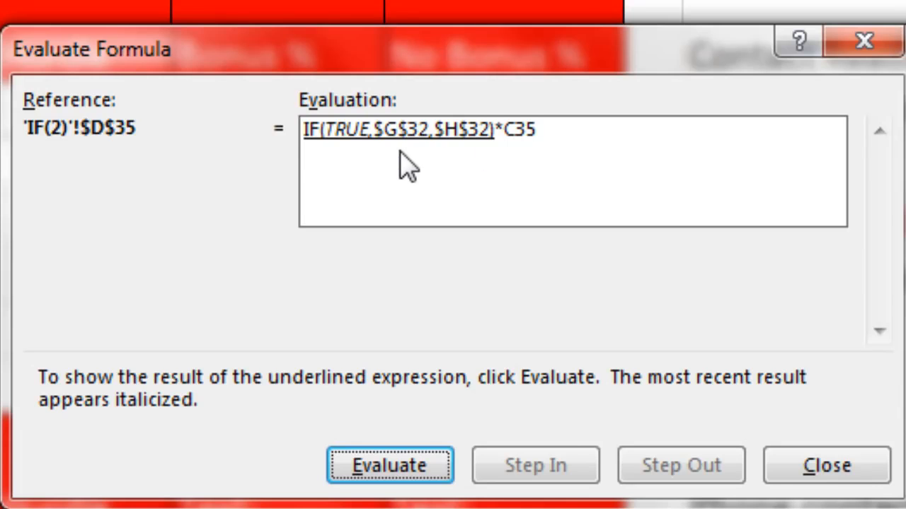
{"action": "key", "text": "Return"}
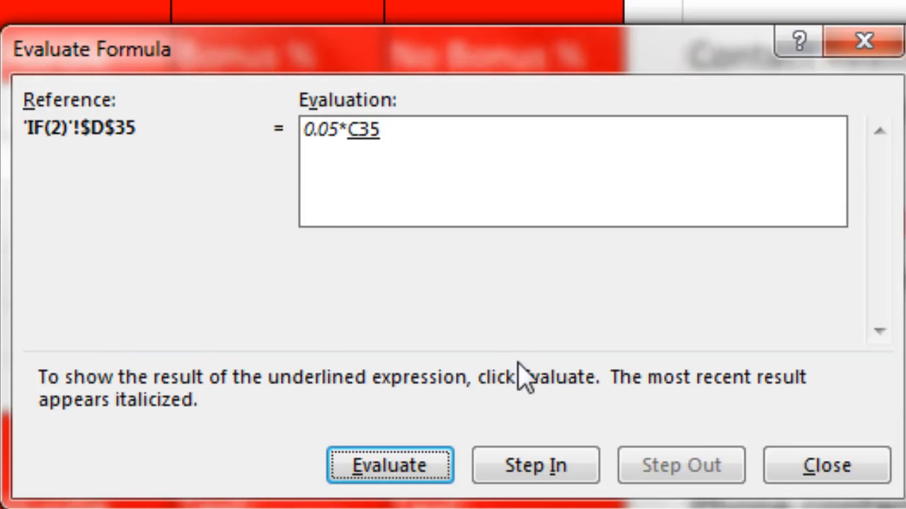
{"action": "key", "text": "Return"}
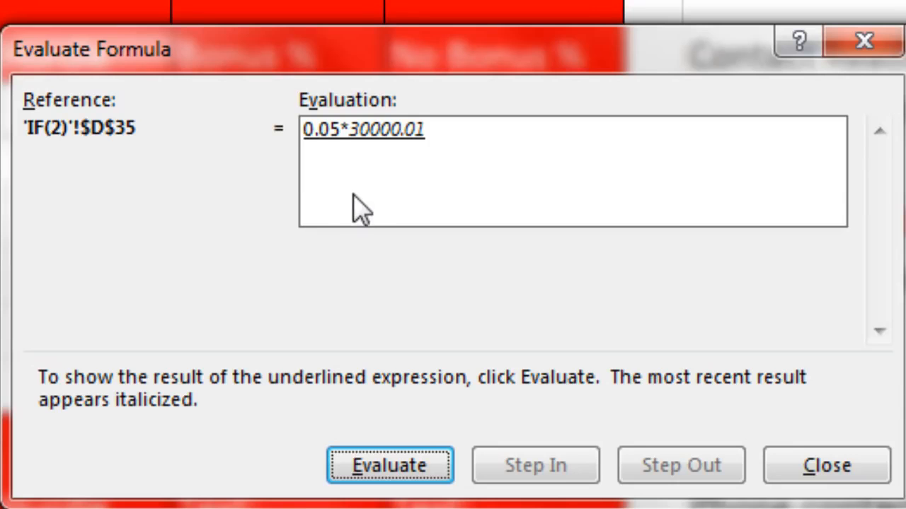
{"action": "key", "text": "Return"}
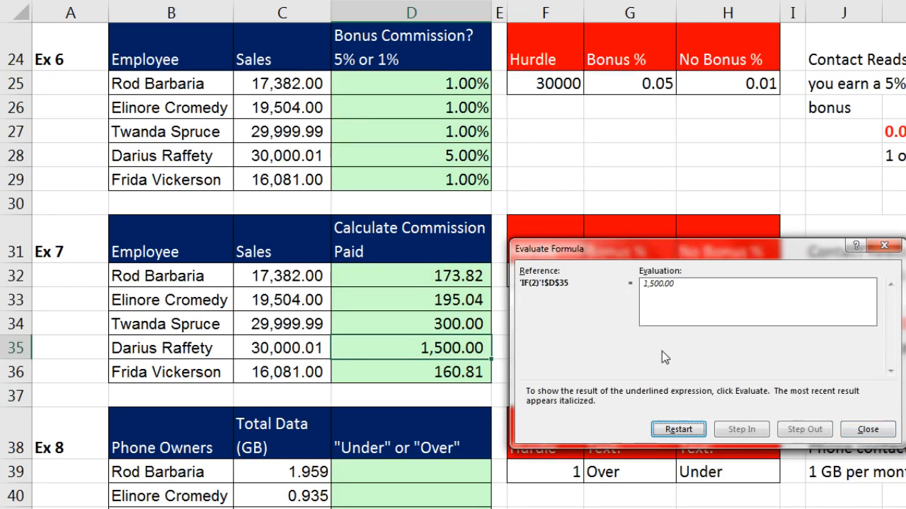
{"action": "key", "text": "Escape"}
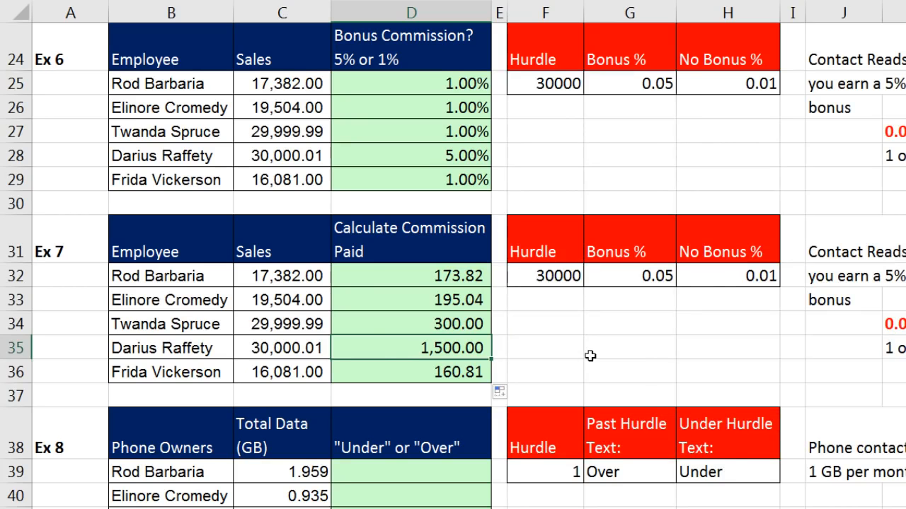
{"action": "key", "text": "F2"}
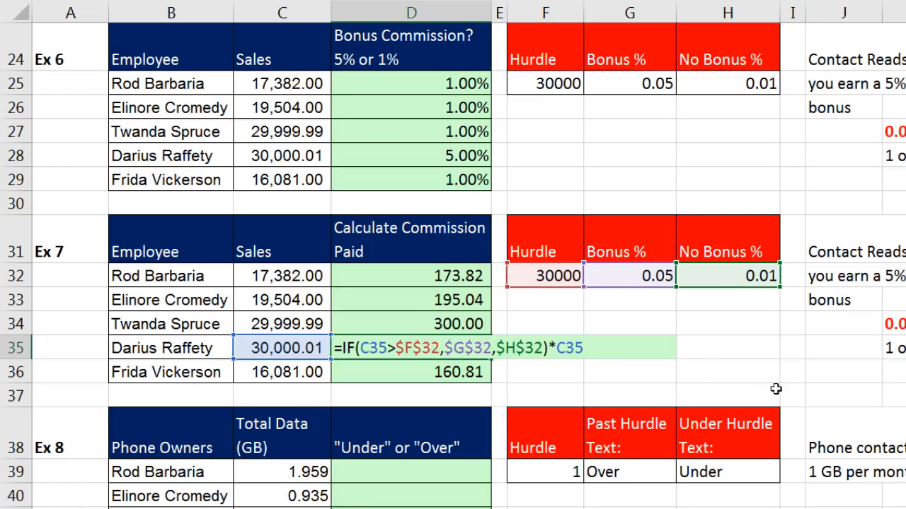
{"action": "key", "text": "ctrl+Return"}
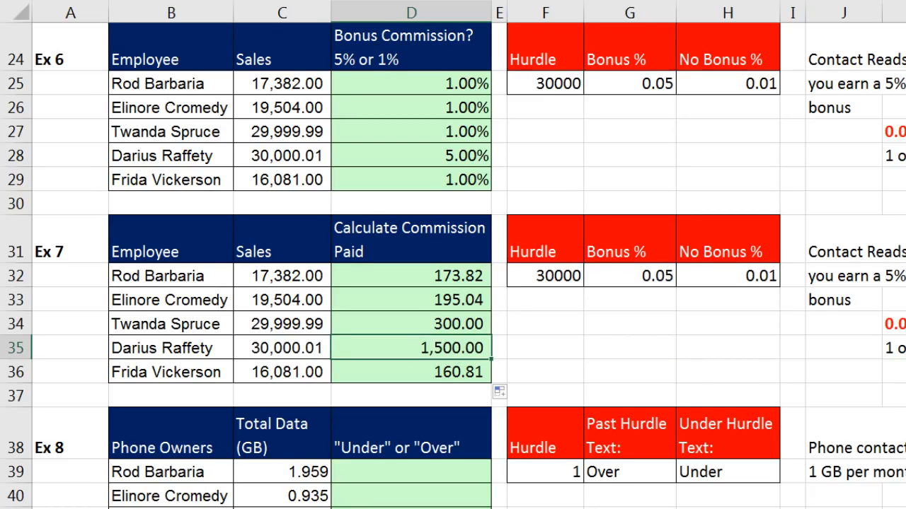
{"action": "scroll", "coordinate": [453, 265], "scroll_direction": "down", "scroll_amount": 4}
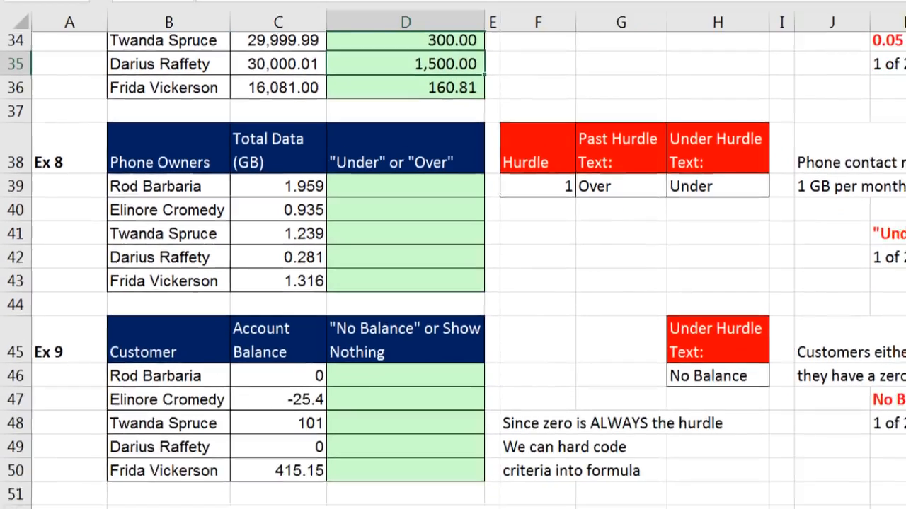
{"action": "scroll", "coordinate": [453, 269], "scroll_direction": "down", "scroll_amount": 2}
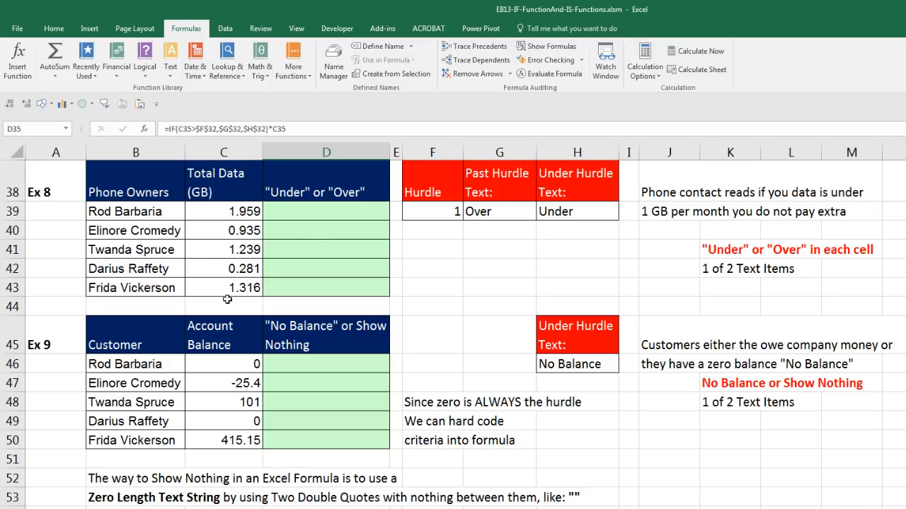
{"action": "left_click", "coordinate": [318, 212]}
{"action": "left_click", "coordinate": [322, 230]}
{"action": "left_click", "coordinate": [324, 250]}
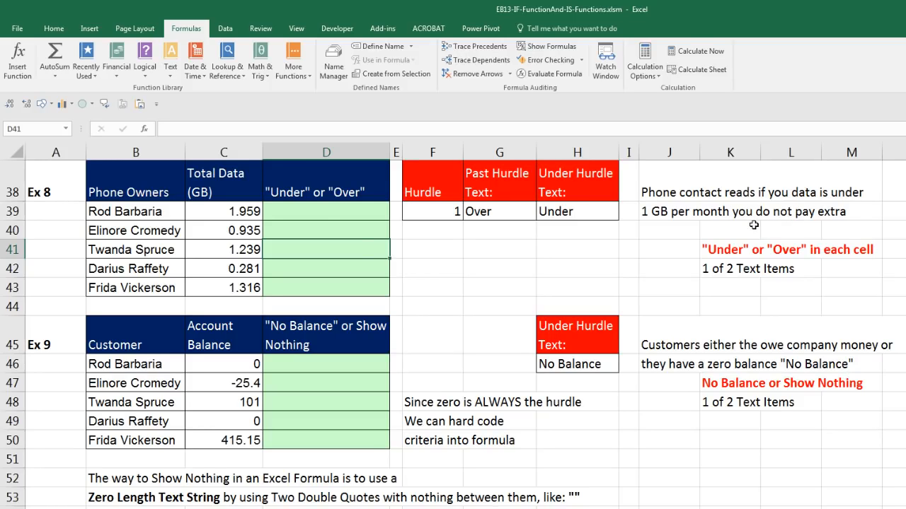
{"action": "left_click", "coordinate": [326, 231]}
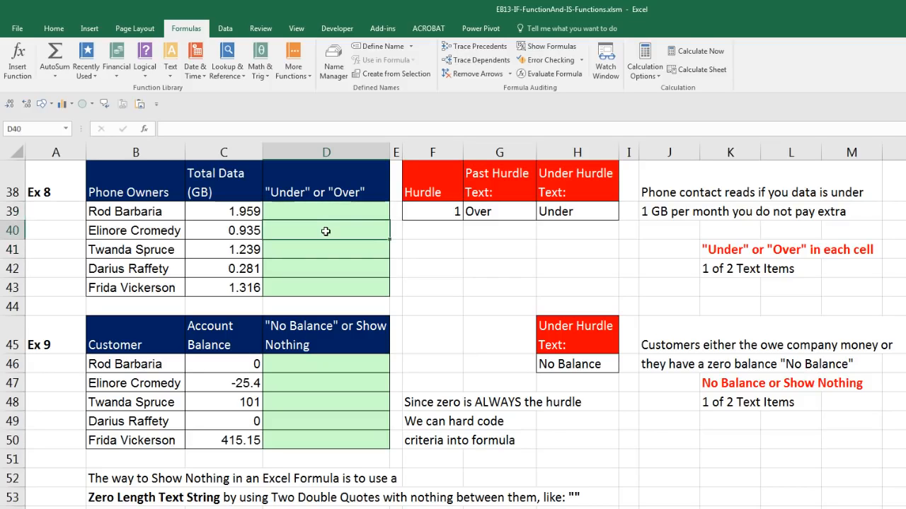
{"action": "left_click", "coordinate": [499, 213]}
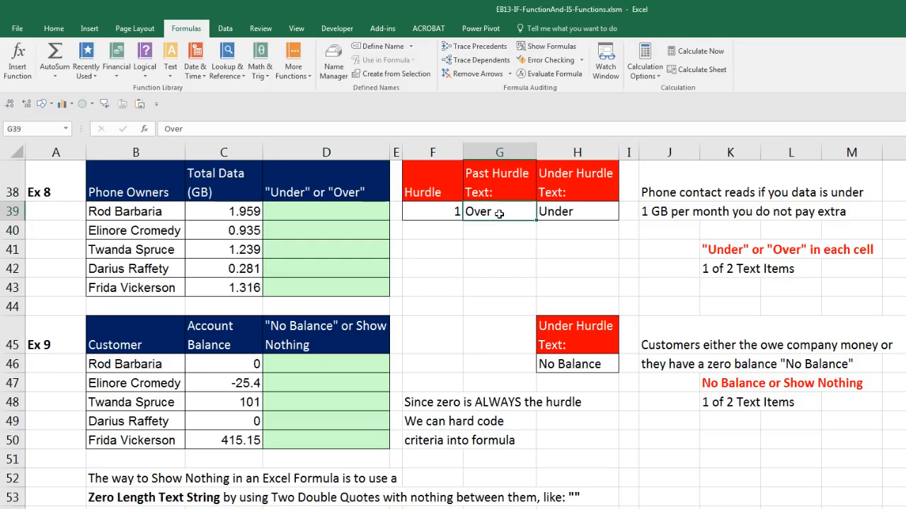
{"action": "left_click", "coordinate": [561, 214]}
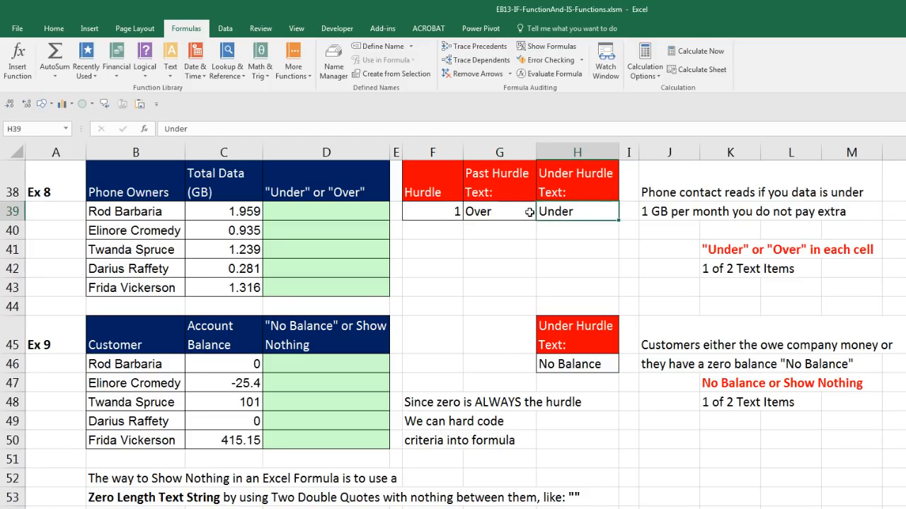
{"action": "left_click", "coordinate": [505, 212]}
{"action": "left_click", "coordinate": [555, 212]}
{"action": "left_click", "coordinate": [481, 213]}
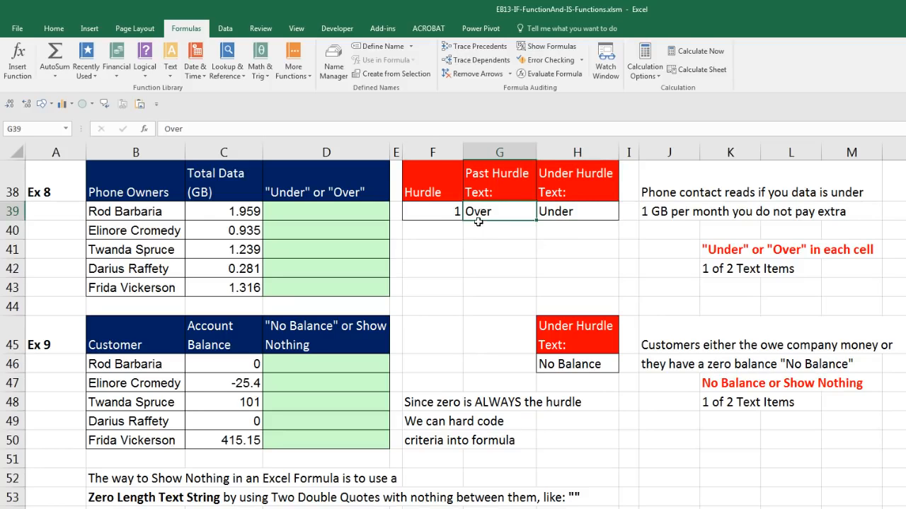
{"action": "scroll", "coordinate": [488, 310], "scroll_direction": "up", "scroll_amount": 11}
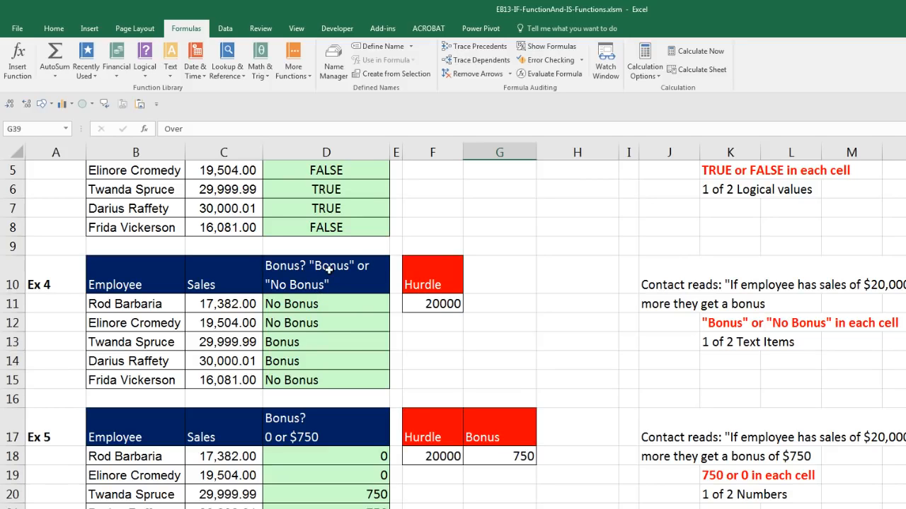
{"action": "left_click", "coordinate": [331, 338]}
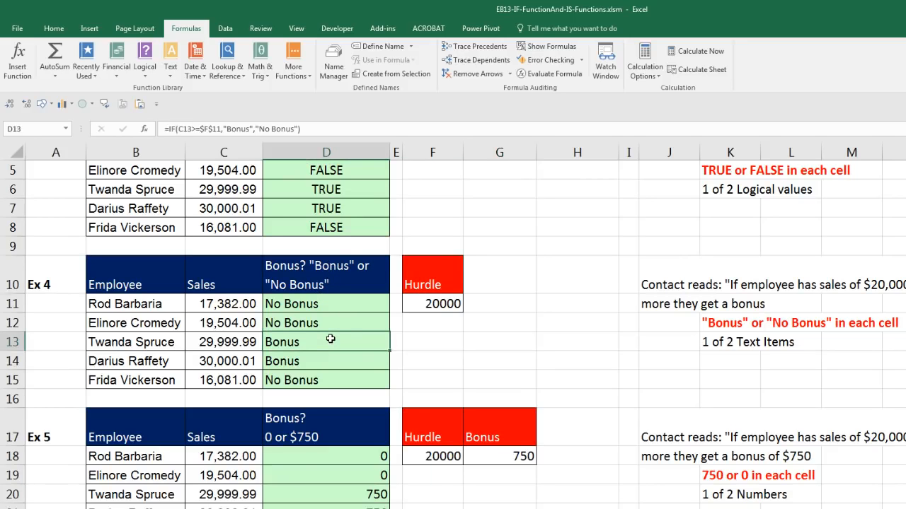
{"action": "double_click", "coordinate": [331, 340]}
{"action": "key", "text": "Escape"}
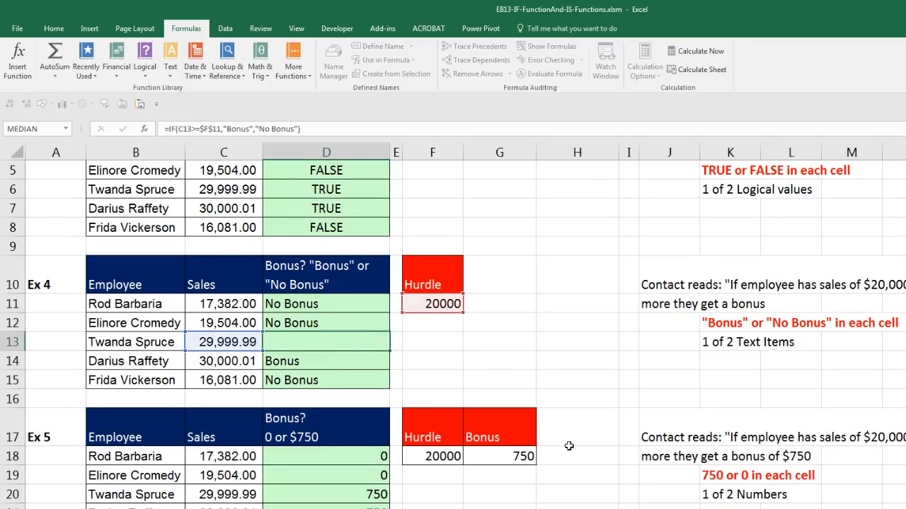
{"action": "scroll", "coordinate": [569, 449], "scroll_direction": "down", "scroll_amount": 1}
{"action": "scroll", "coordinate": [569, 449], "scroll_direction": "down", "scroll_amount": 10}
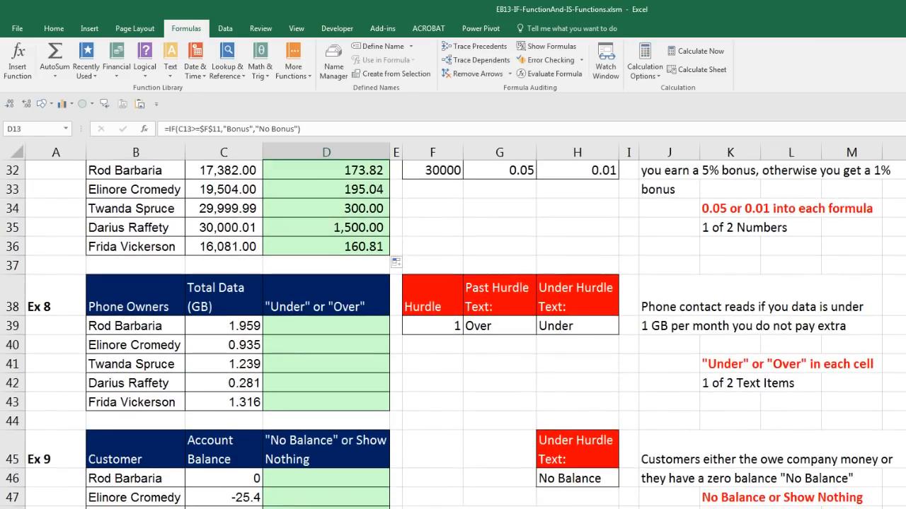
{"action": "scroll", "coordinate": [569, 449], "scroll_direction": "down", "scroll_amount": 1}
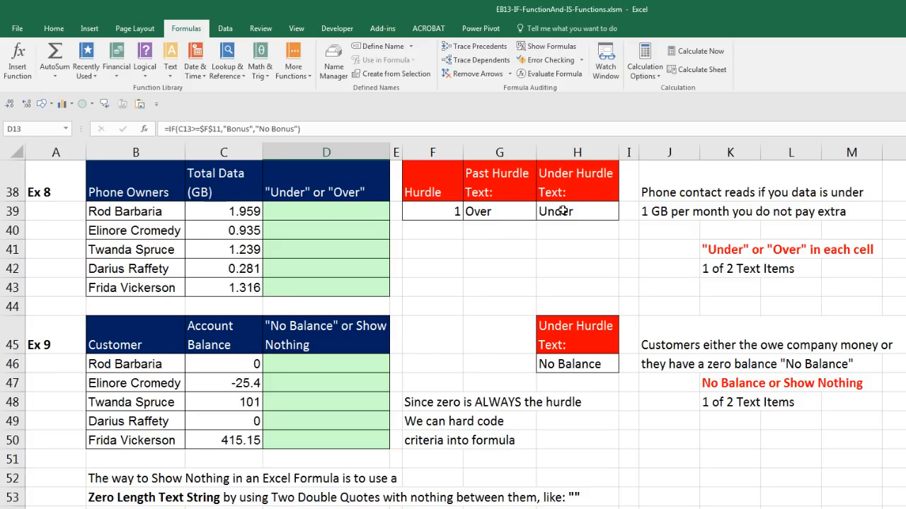
{"action": "left_click", "coordinate": [345, 215]}
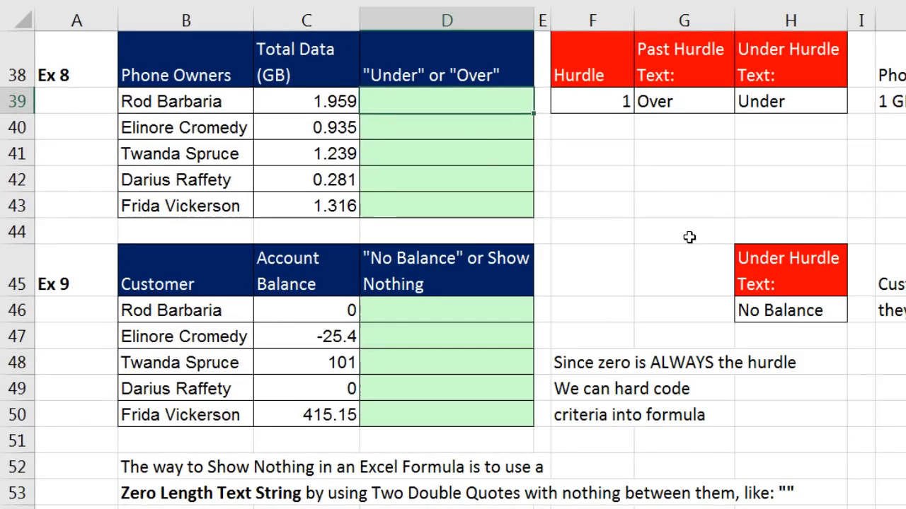
In D39 start an IF formula testing whether C39 is below the absolute hurdle $F$39.
{"action": "type", "text": "=i"}
{"action": "key", "text": "Tab"}
{"action": "key", "text": "Left"}
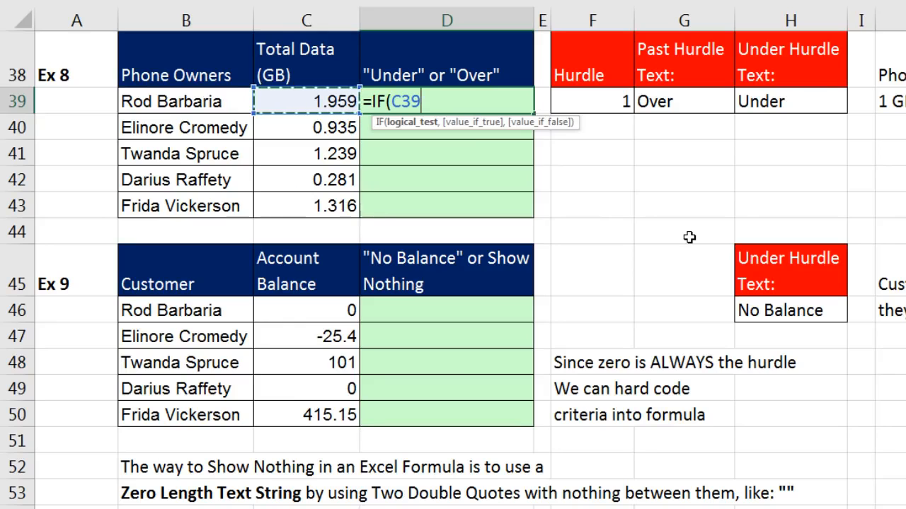
{"action": "type", "text": "<"}
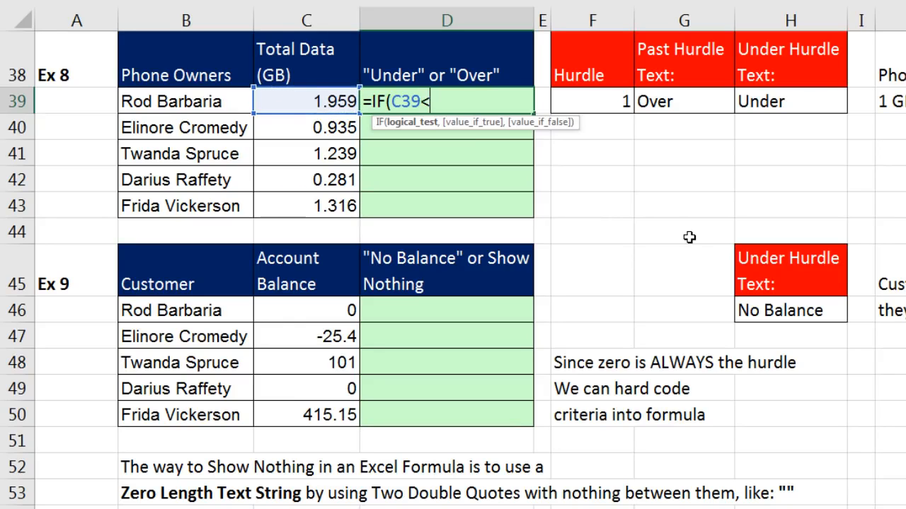
{"action": "left_click", "coordinate": [613, 93]}
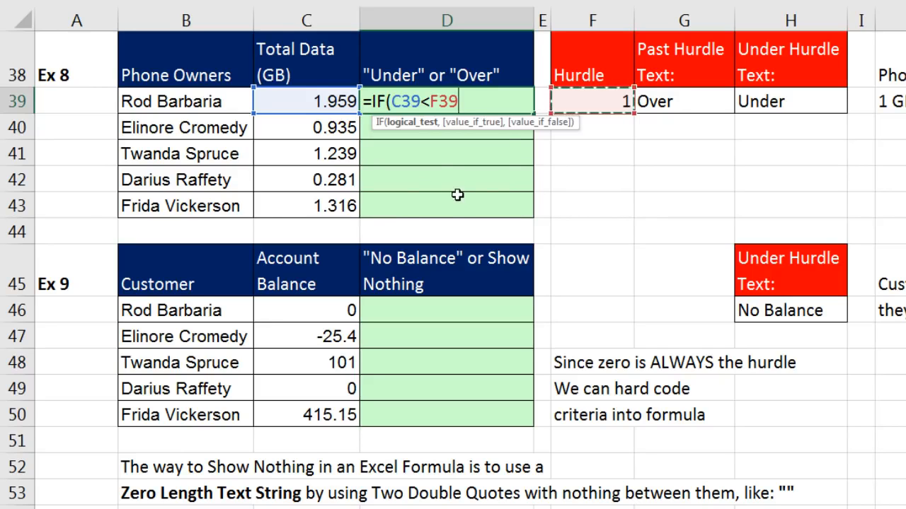
{"action": "key", "text": "F4"}
{"action": "key", "text": "F4"}
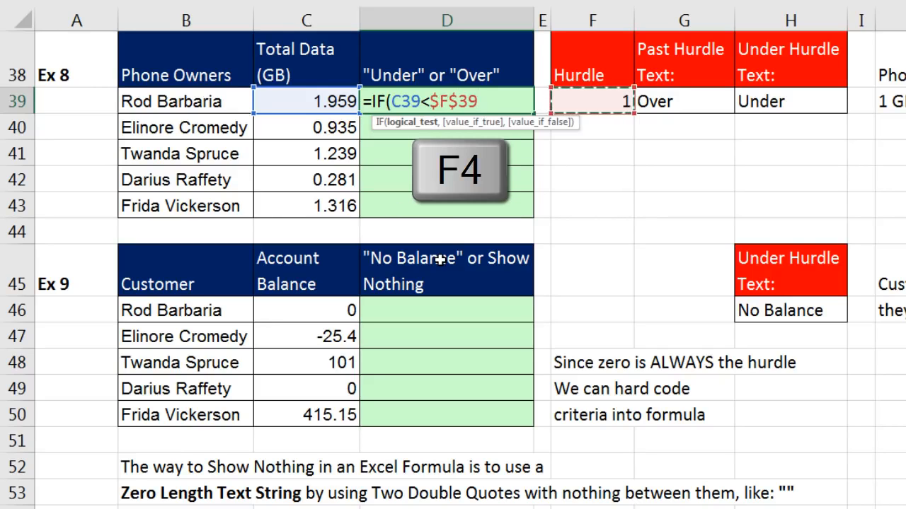
Complete it with $H$39 as the true result and $G$39 as false, then fill down to D43.
{"action": "type", "text": ","}
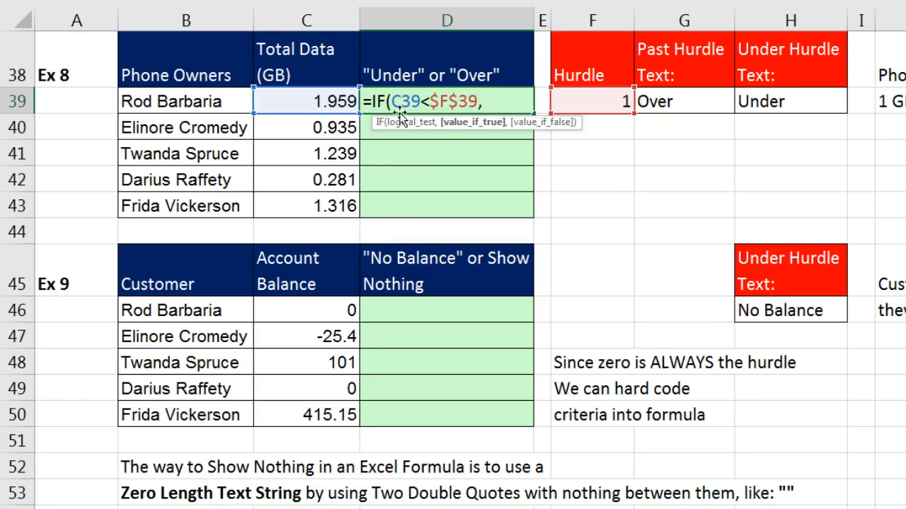
{"action": "left_click", "coordinate": [774, 98]}
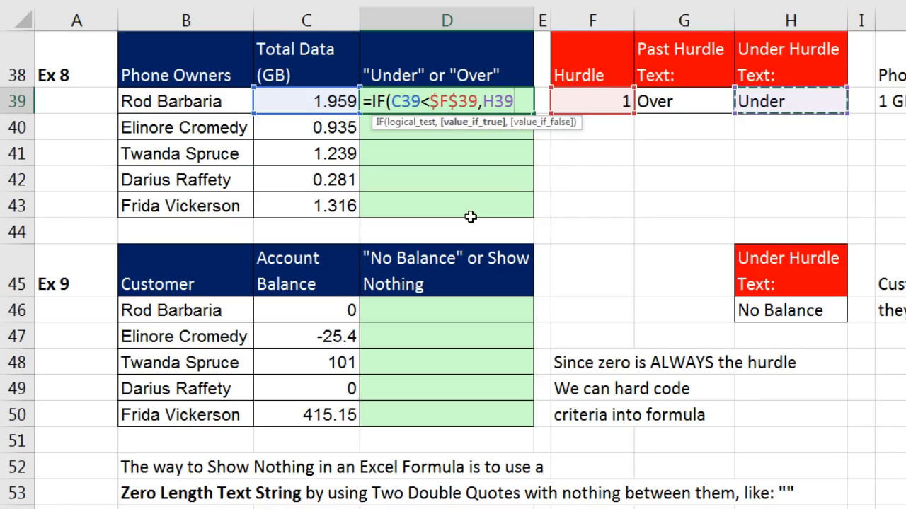
{"action": "key", "text": "F4"}
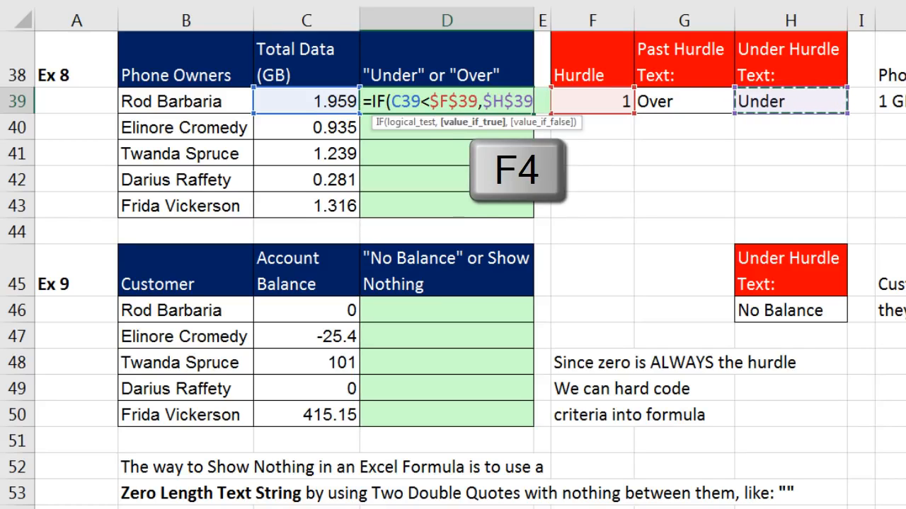
{"action": "type", "text": ","}
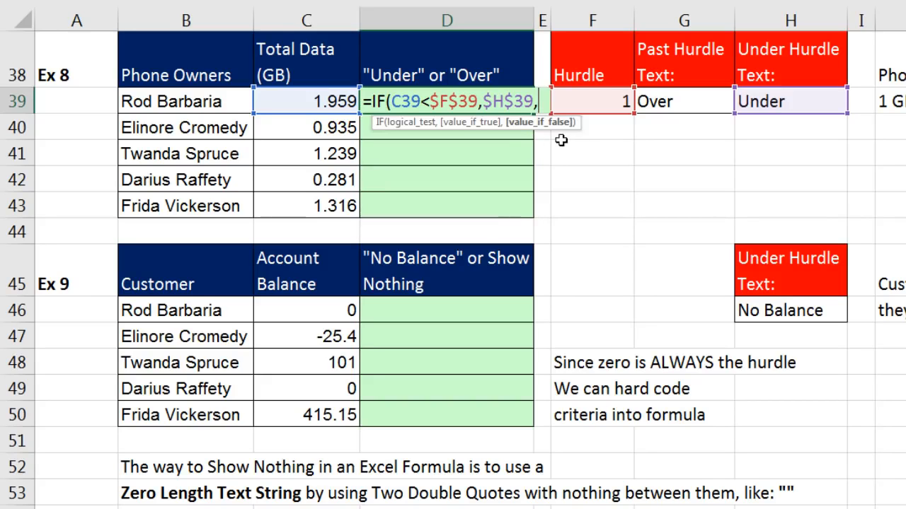
{"action": "left_click", "coordinate": [663, 103]}
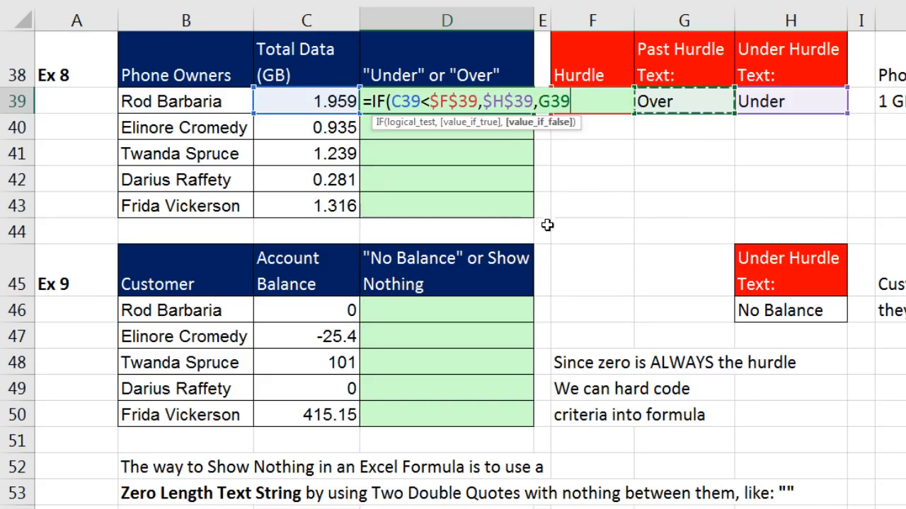
{"action": "key", "text": "F4"}
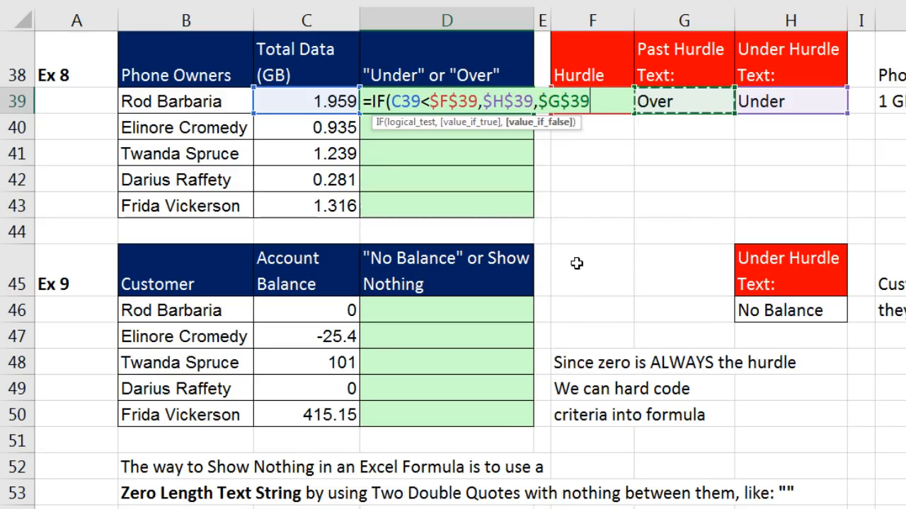
{"action": "type", "text": ")"}
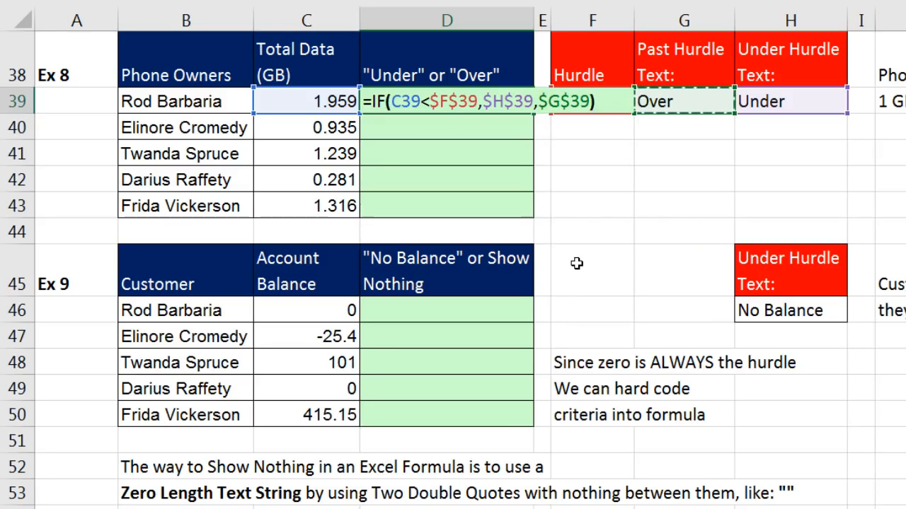
{"action": "key", "text": "ctrl+Return"}
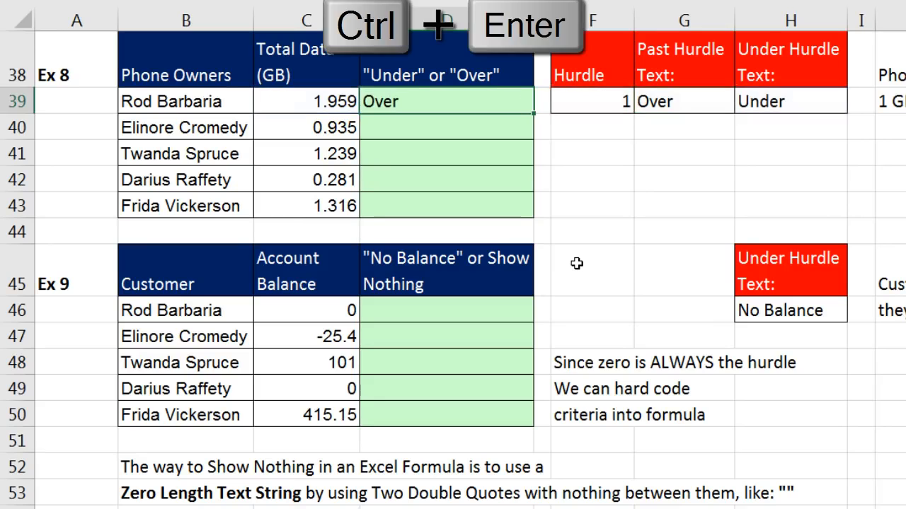
{"action": "double_click", "coordinate": [533, 116]}
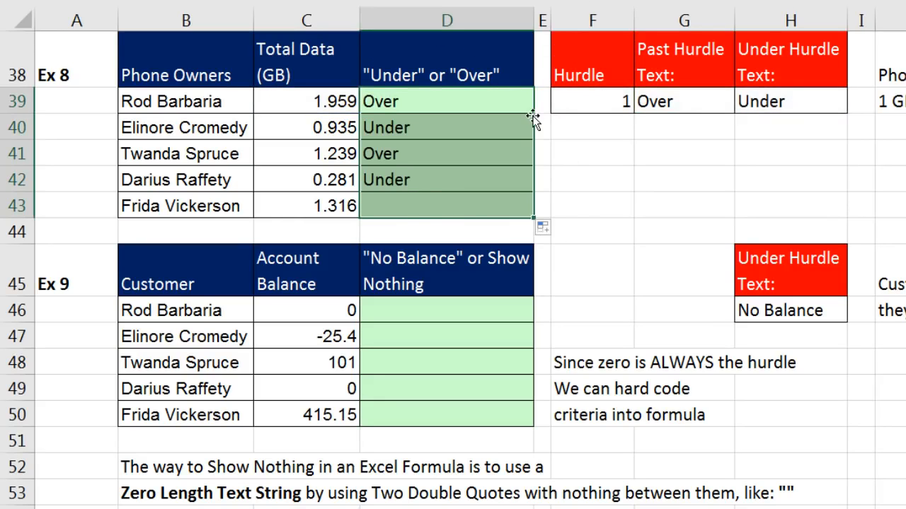
{"action": "left_click", "coordinate": [419, 208]}
{"action": "key", "text": "F2"}
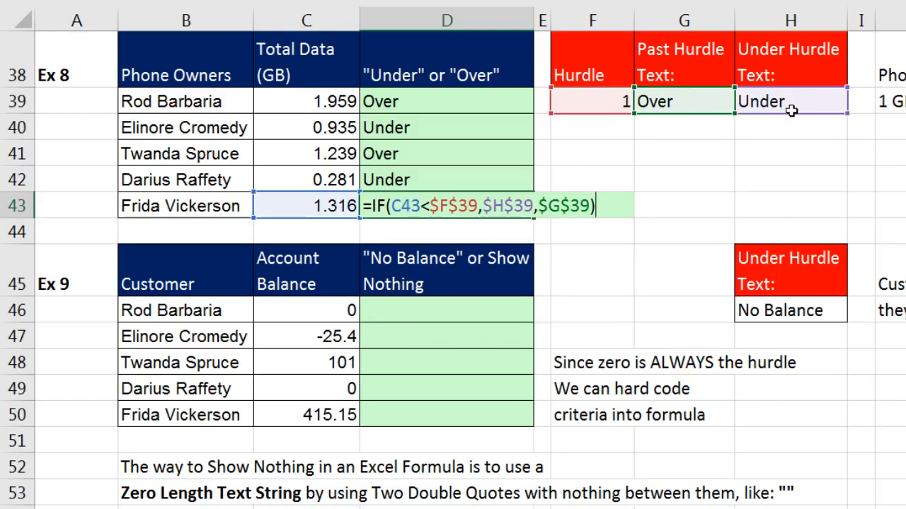
{"action": "key", "text": "ctrl+Return"}
{"action": "left_click", "coordinate": [440, 126]}
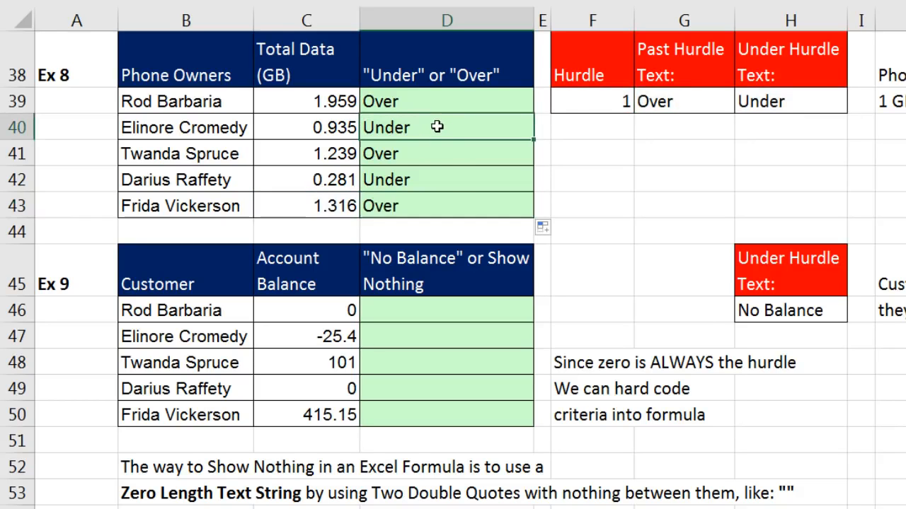
{"action": "left_click", "coordinate": [443, 183]}
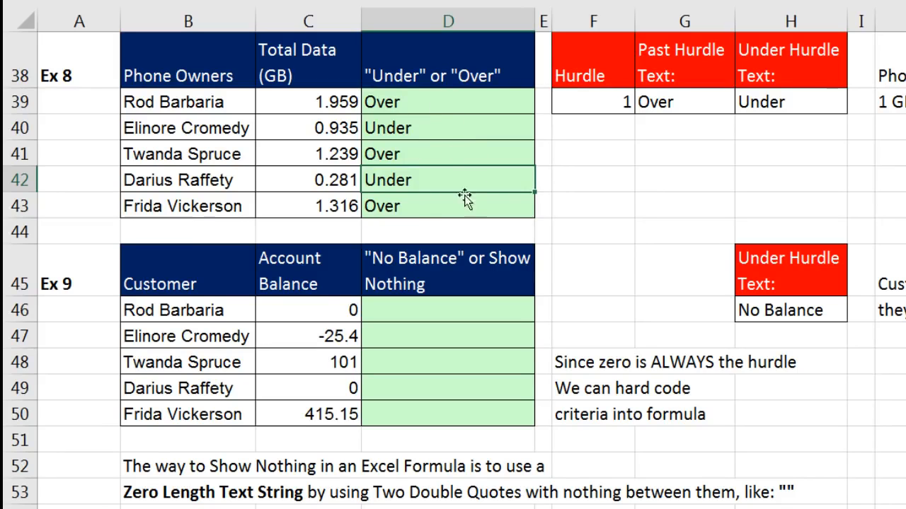
{"action": "left_click", "coordinate": [686, 101]}
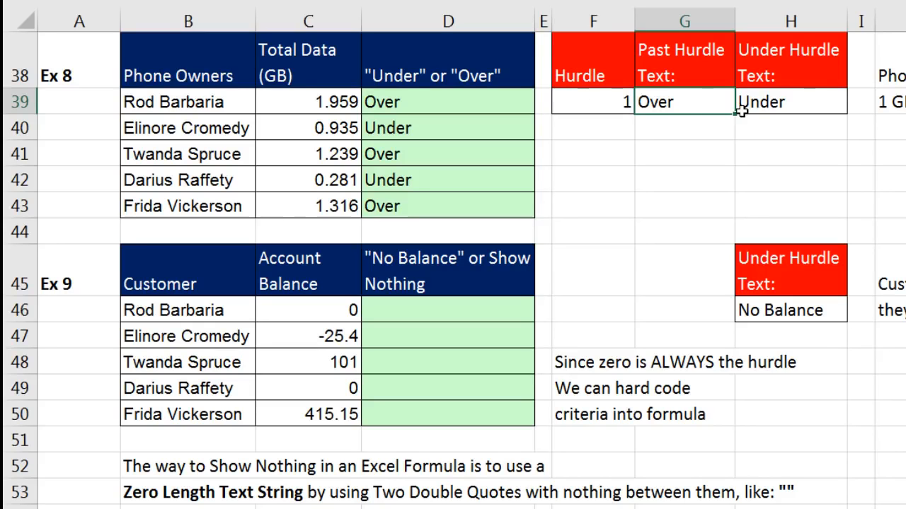
{"action": "double_click", "coordinate": [439, 152]}
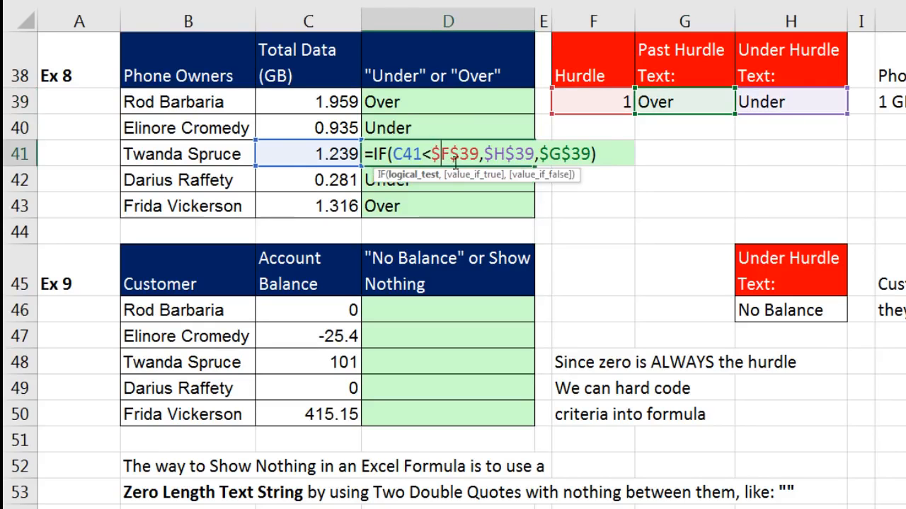
{"action": "key", "text": "Escape"}
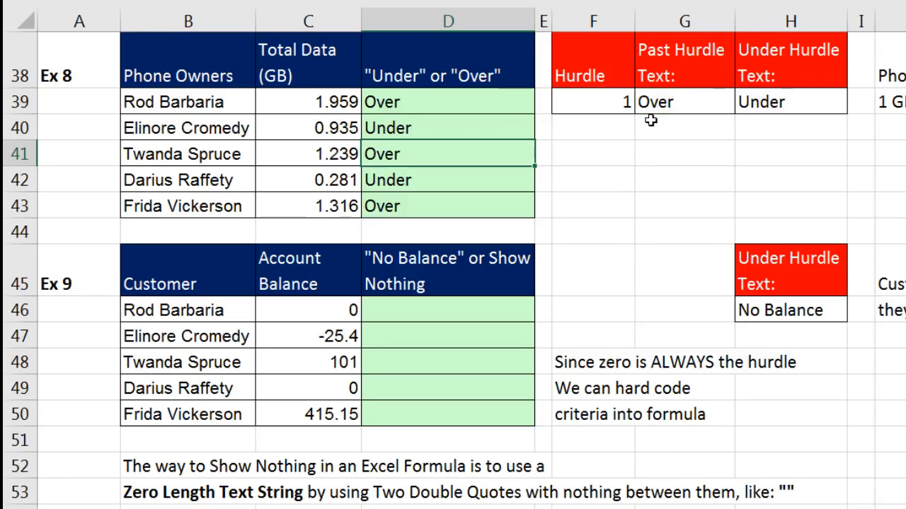
{"action": "left_click", "coordinate": [693, 100]}
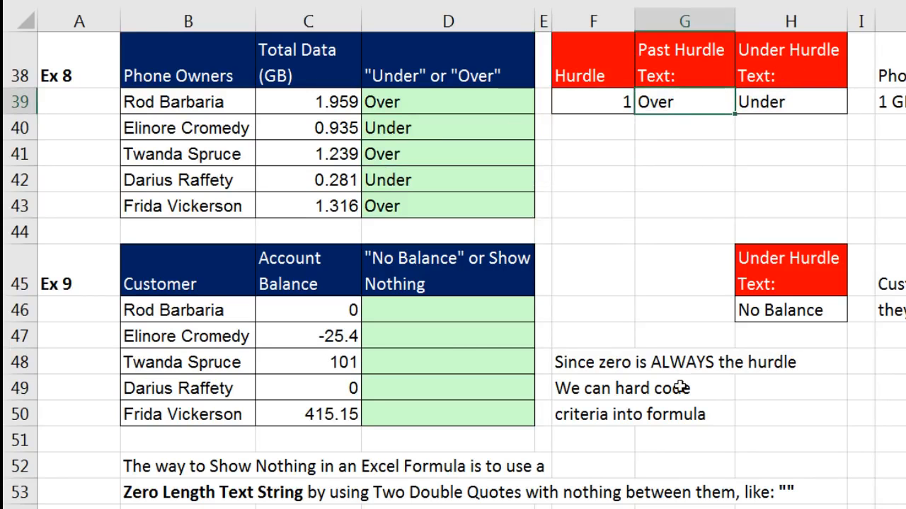
{"action": "type", "text": "E"}
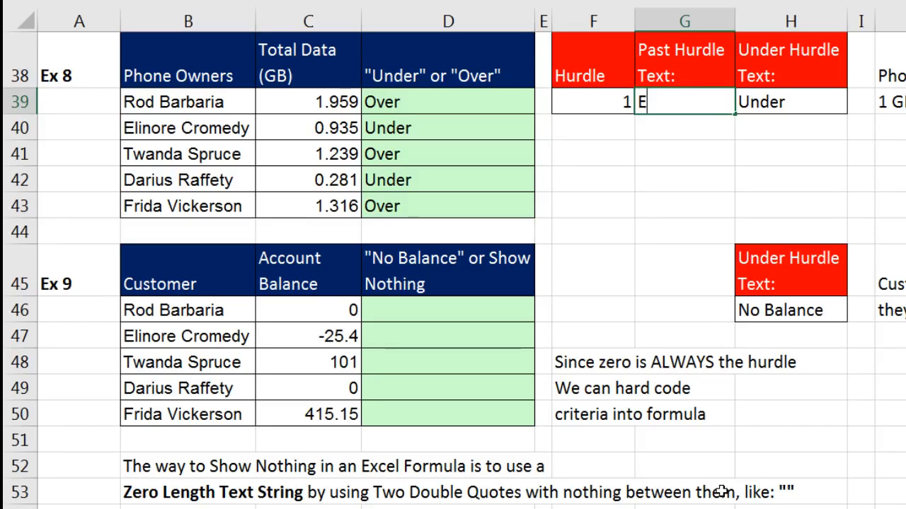
{"action": "type", "text": "xtra Charge"}
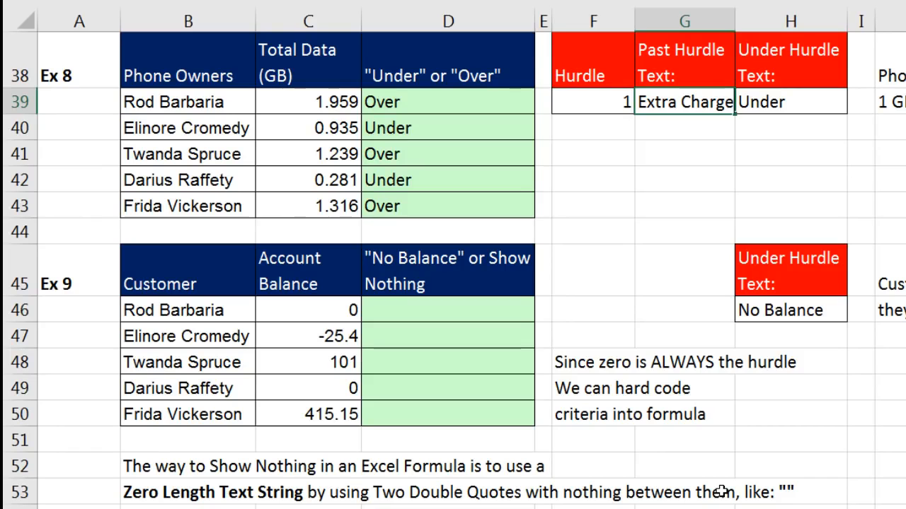
{"action": "key", "text": "Return"}
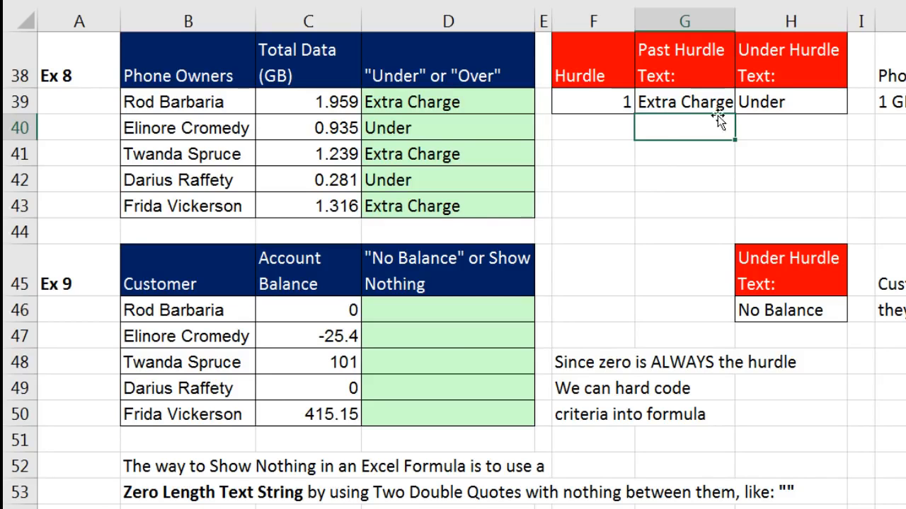
{"action": "left_click", "coordinate": [602, 100]}
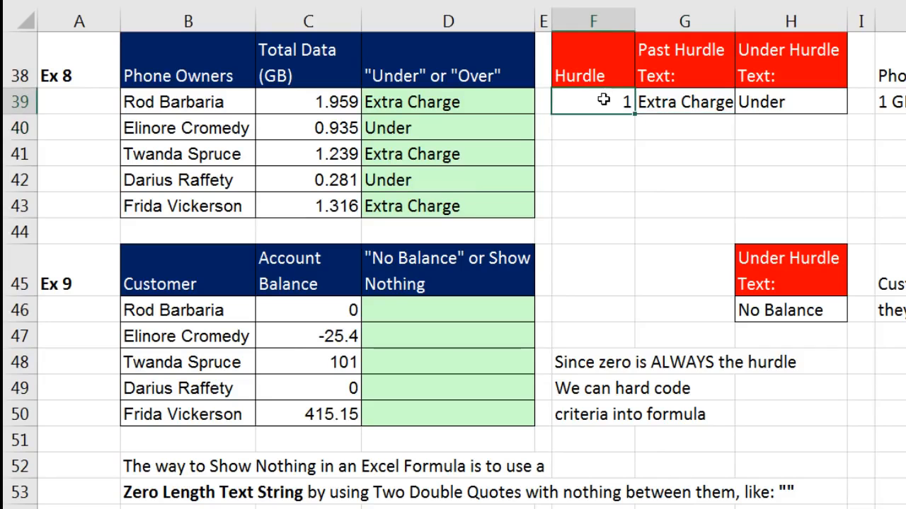
{"action": "left_click", "coordinate": [667, 100]}
{"action": "left_click", "coordinate": [774, 102]}
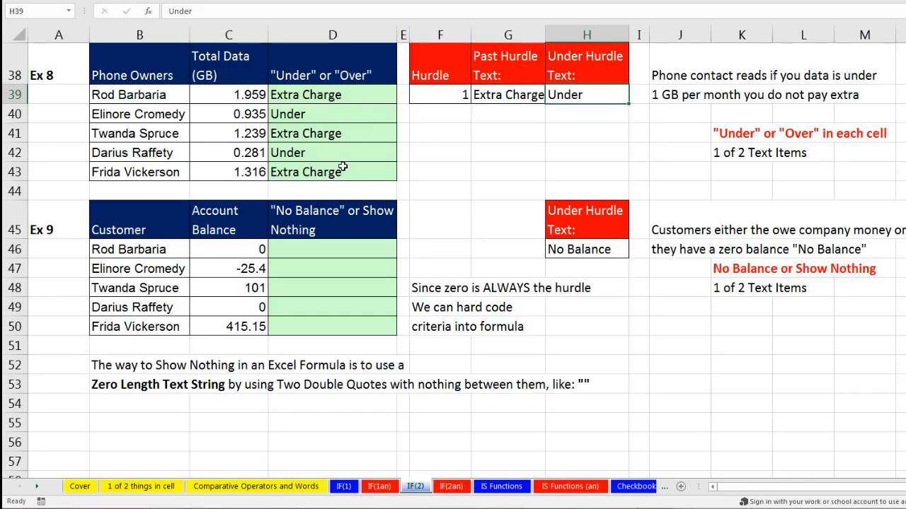
{"action": "left_click", "coordinate": [431, 93]}
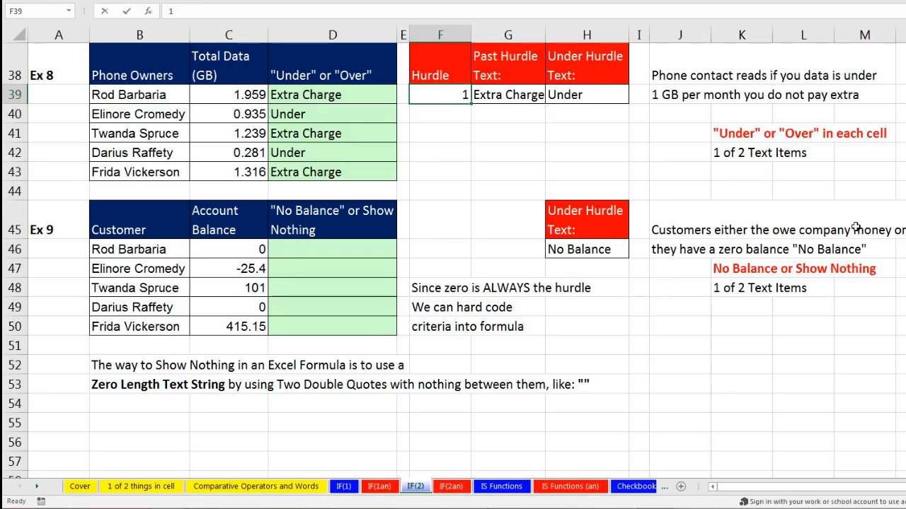
{"action": "key", "text": "Return"}
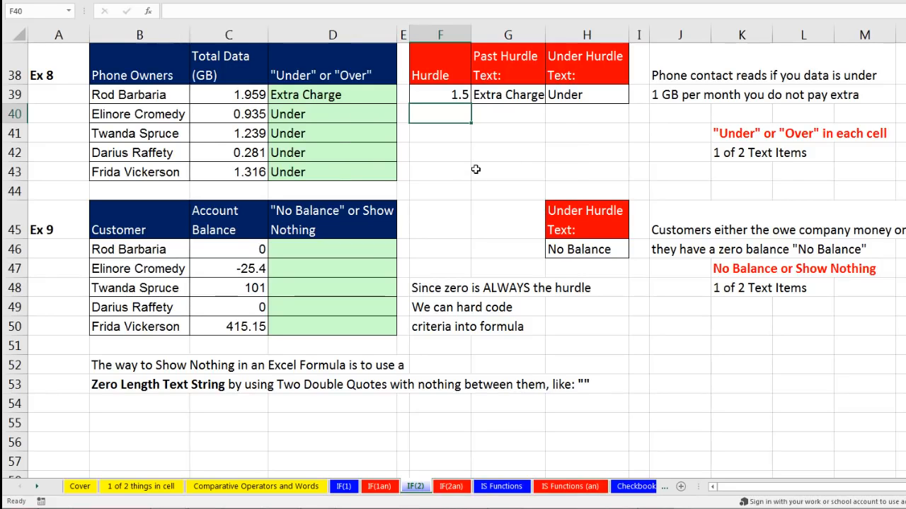
{"action": "key", "text": "ctrl+z"}
{"action": "key", "text": "ctrl+z"}
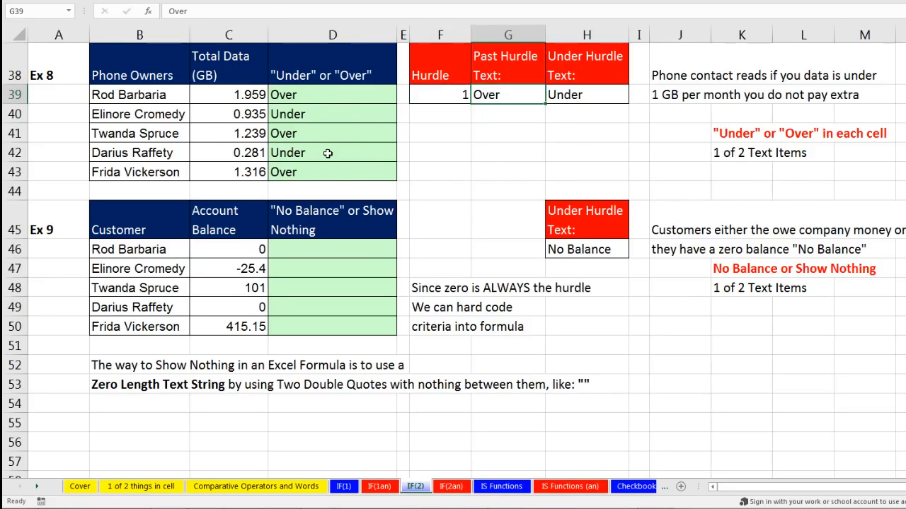
{"action": "left_click", "coordinate": [327, 153]}
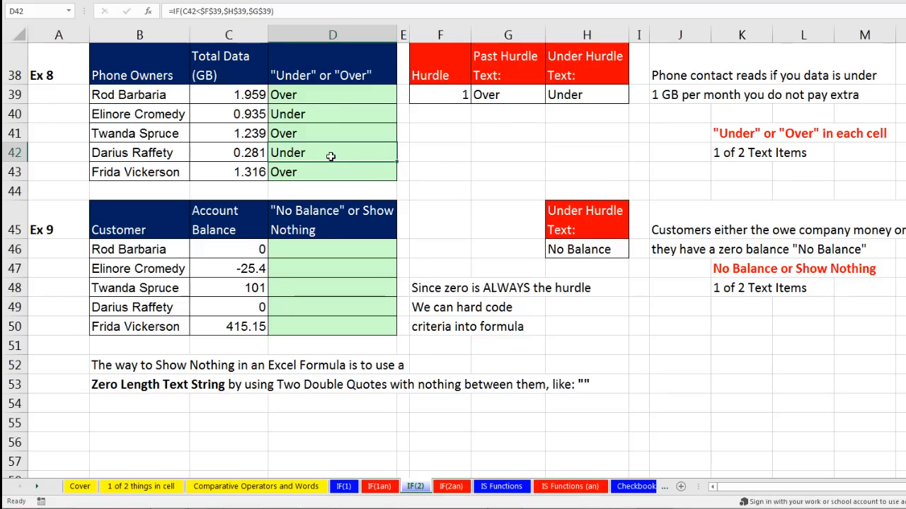
{"action": "double_click", "coordinate": [331, 156]}
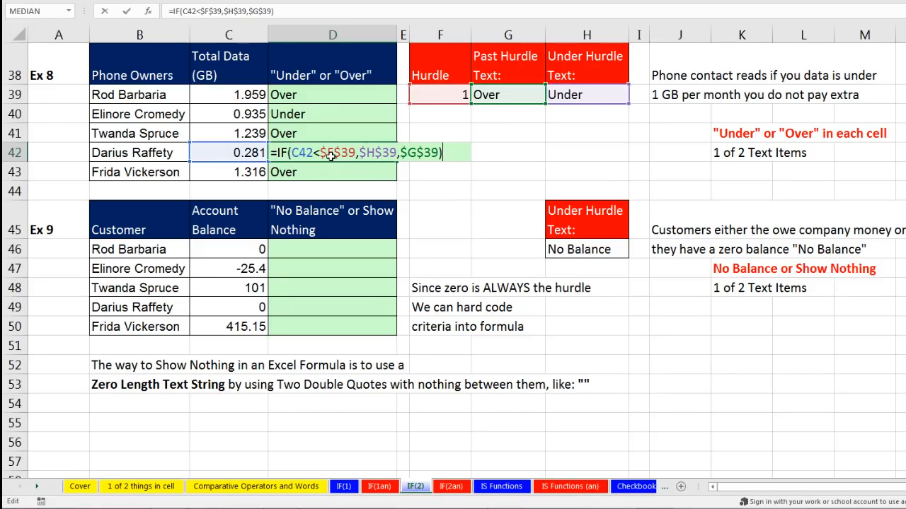
{"action": "key", "text": "ctrl+Return"}
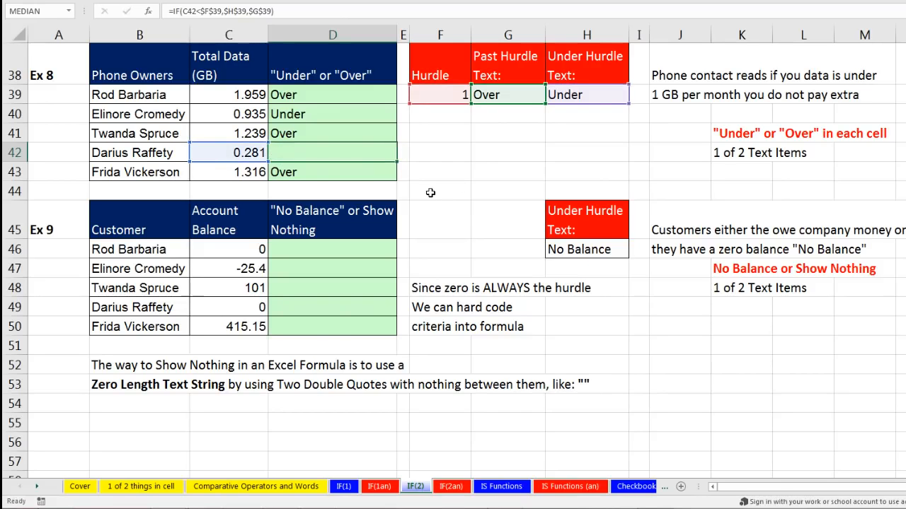
{"action": "left_click", "coordinate": [313, 252]}
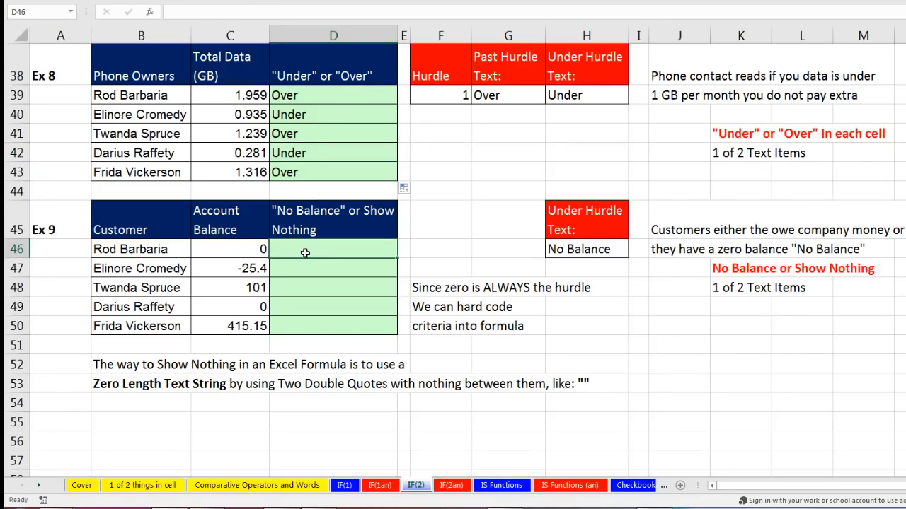
{"action": "left_click", "coordinate": [250, 253]}
{"action": "left_click", "coordinate": [252, 310]}
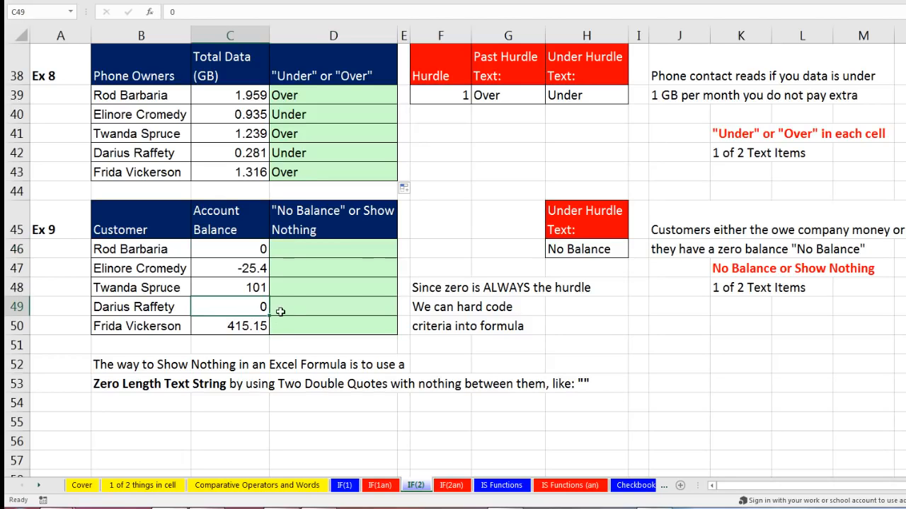
{"action": "left_click", "coordinate": [297, 311]}
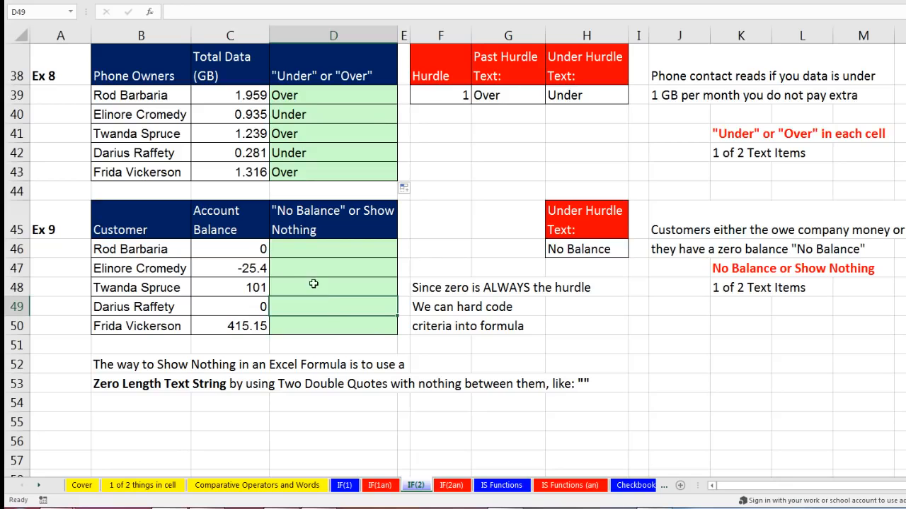
{"action": "left_click", "coordinate": [299, 268]}
{"action": "left_click", "coordinate": [302, 288]}
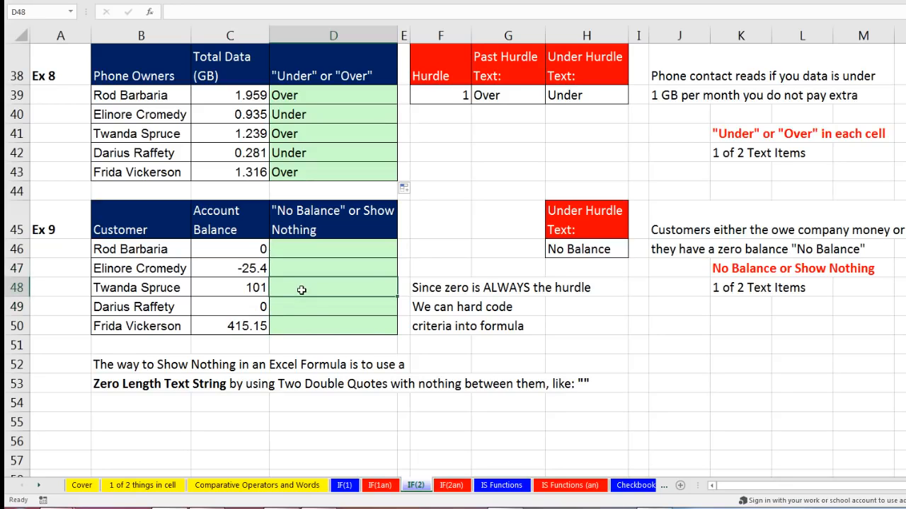
{"action": "left_click", "coordinate": [301, 326]}
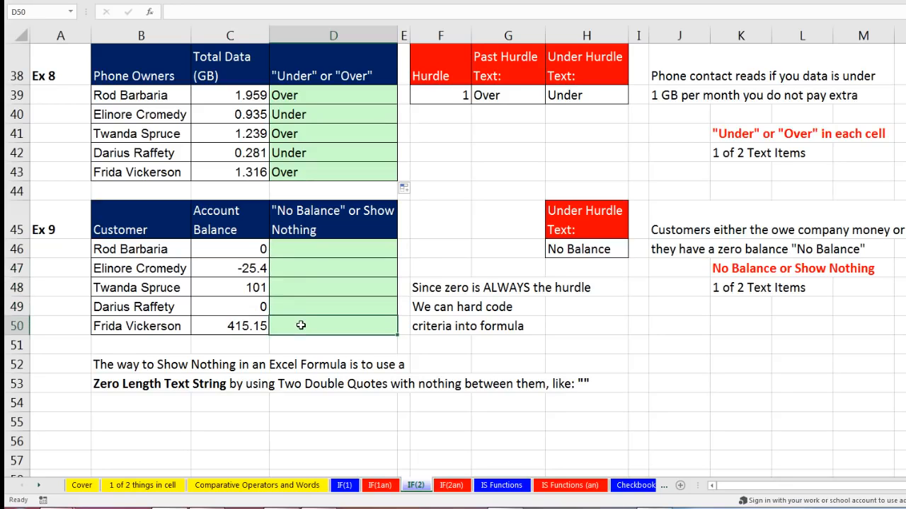
{"action": "left_click", "coordinate": [302, 273]}
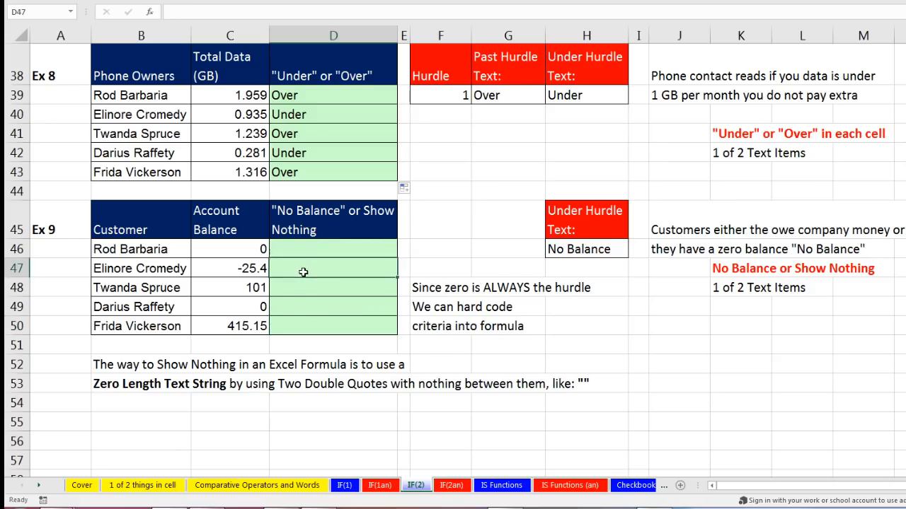
{"action": "left_click", "coordinate": [305, 307], "text": "ctrl"}
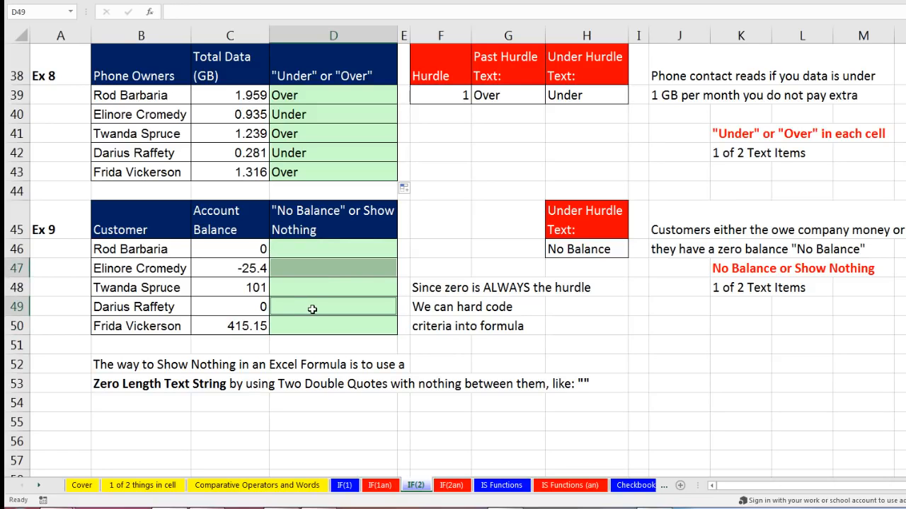
{"action": "left_click", "coordinate": [317, 249]}
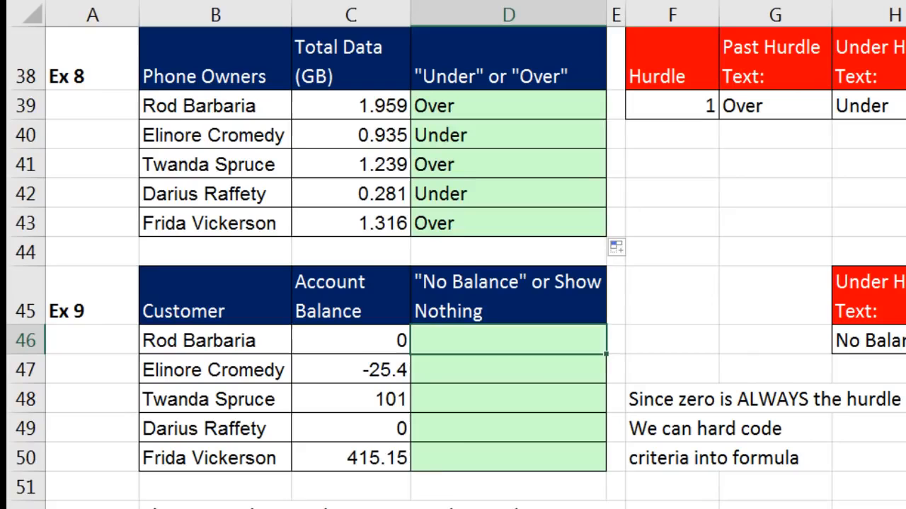
Enter =IF(C46=0,"No Balance","") in D46.
{"action": "type", "text": "=i"}
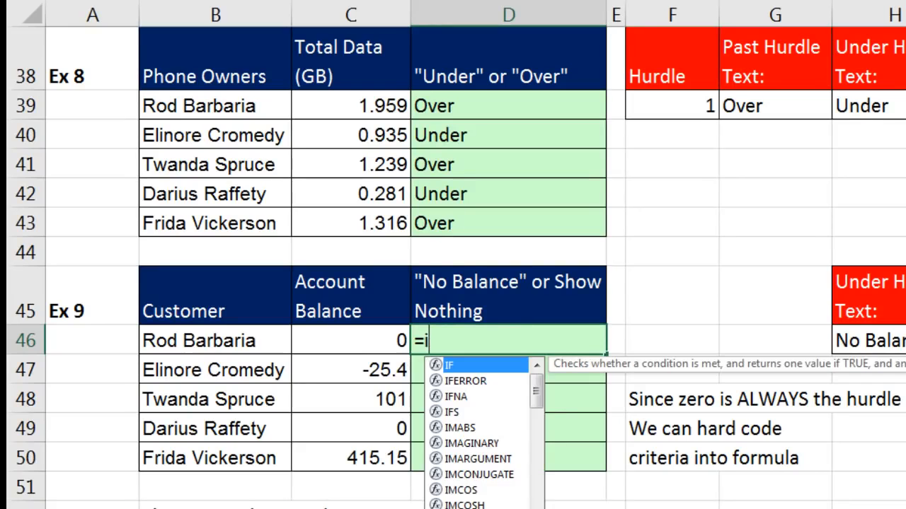
{"action": "key", "text": "Tab"}
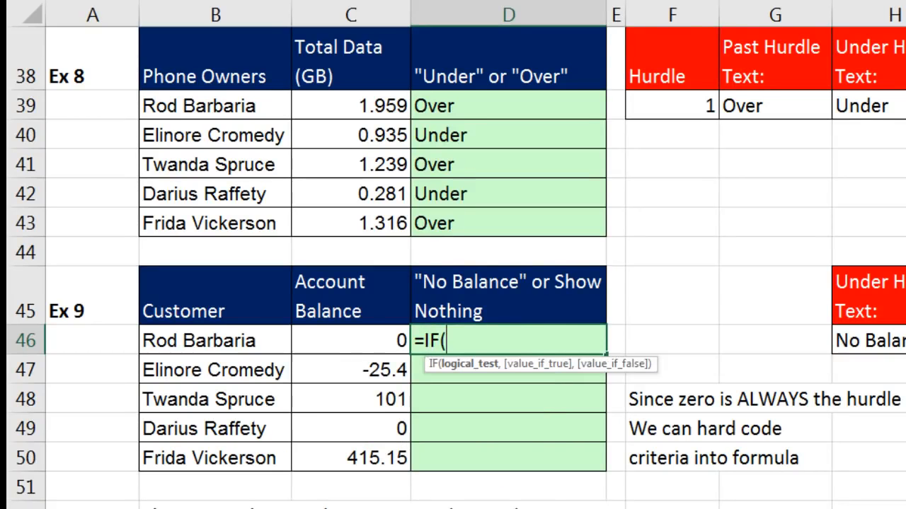
{"action": "key", "text": "Left"}
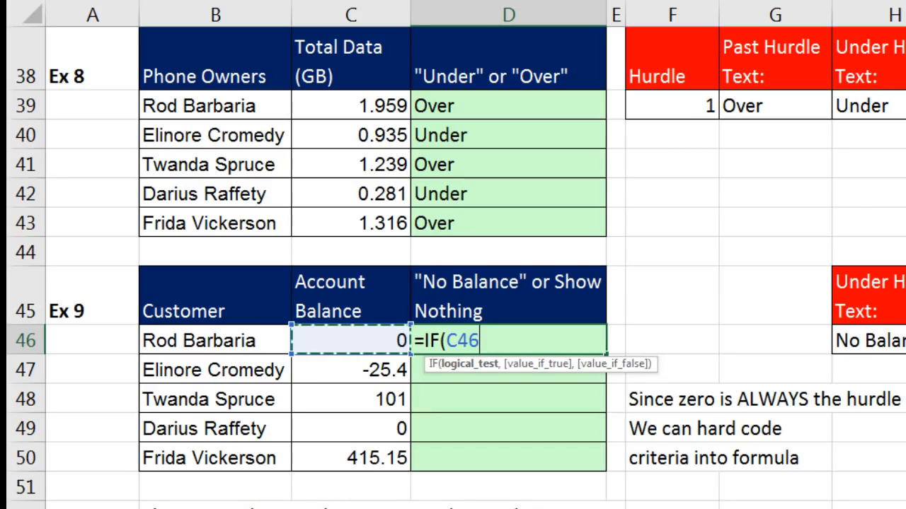
{"action": "type", "text": "=0"}
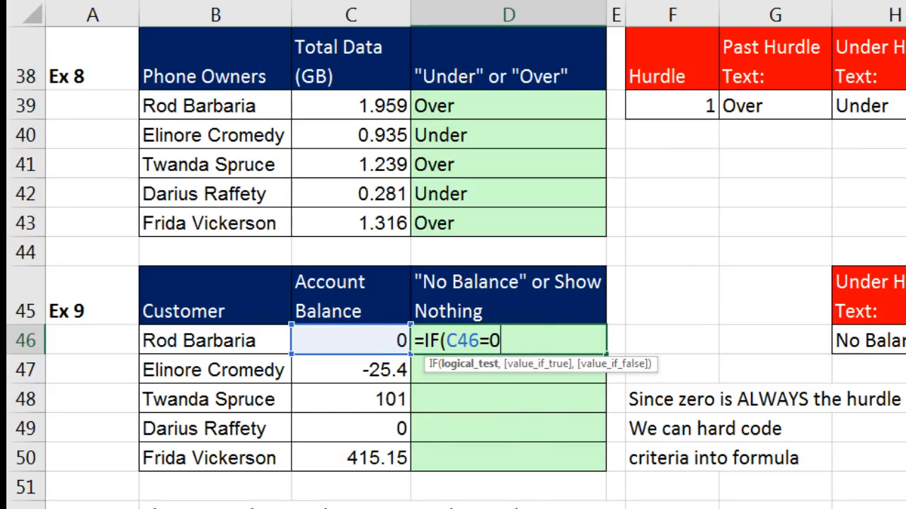
{"action": "type", "text": ","}
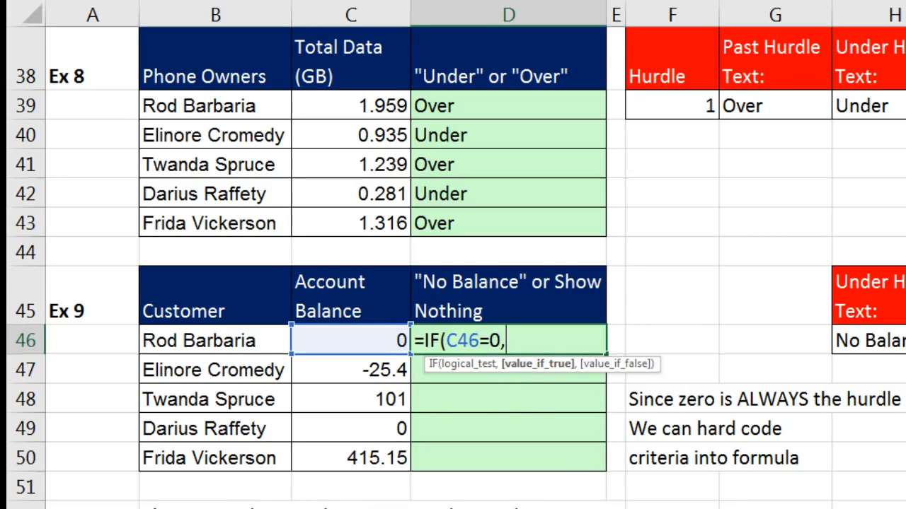
{"action": "type", "text": "\"No Balance"}
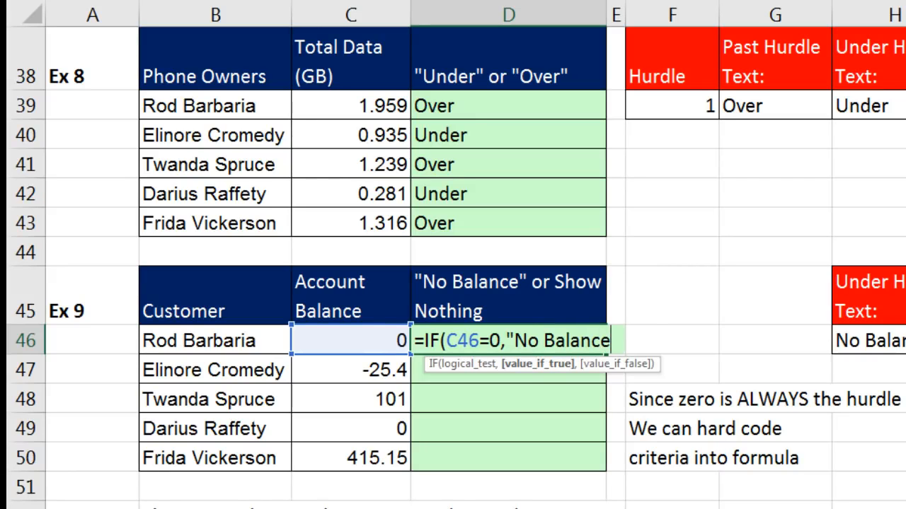
{"action": "type", "text": "\","}
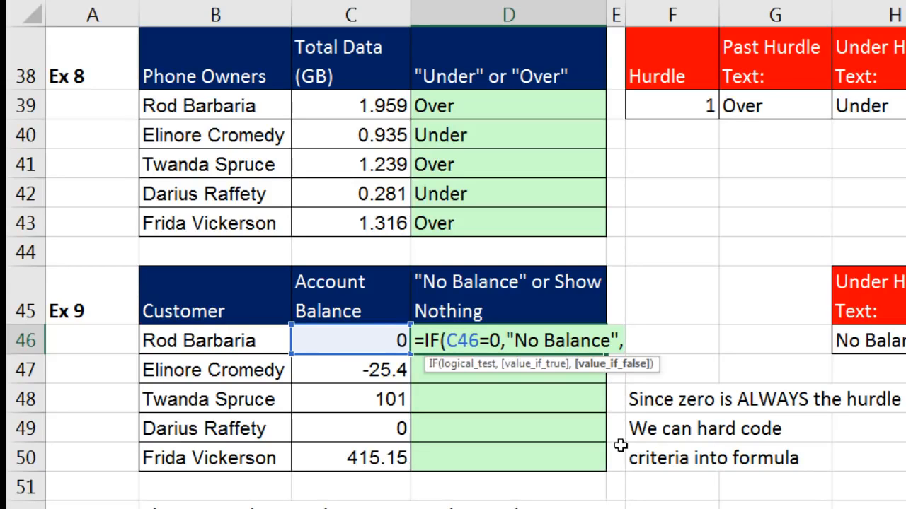
{"action": "type", "text": "\""}
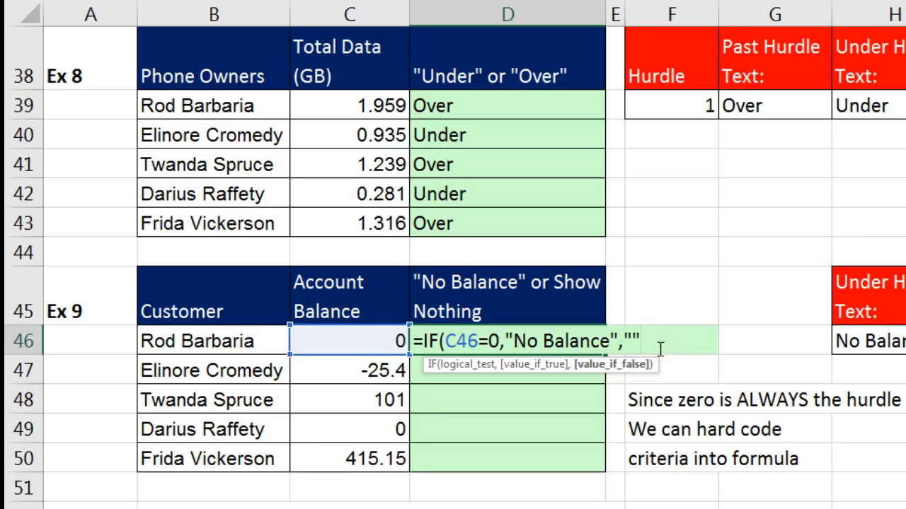
{"action": "type", "text": ")"}
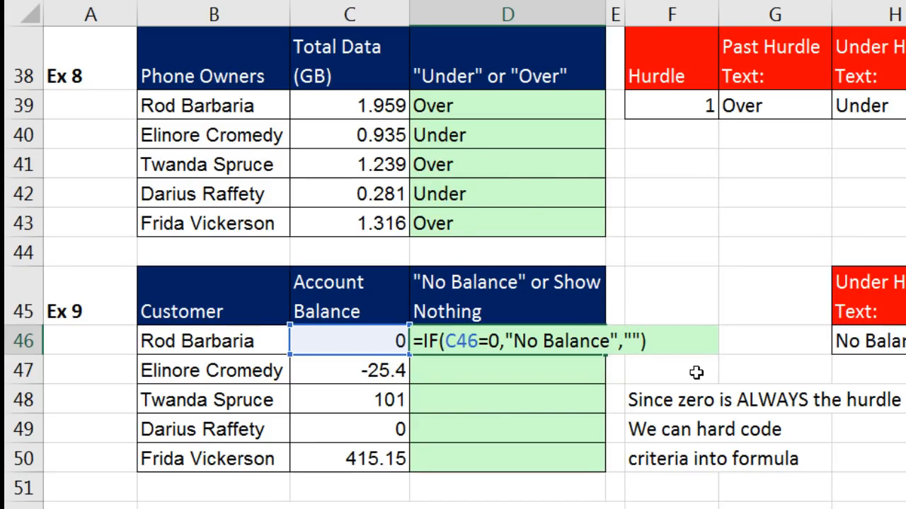
{"action": "key", "text": "ctrl+Return"}
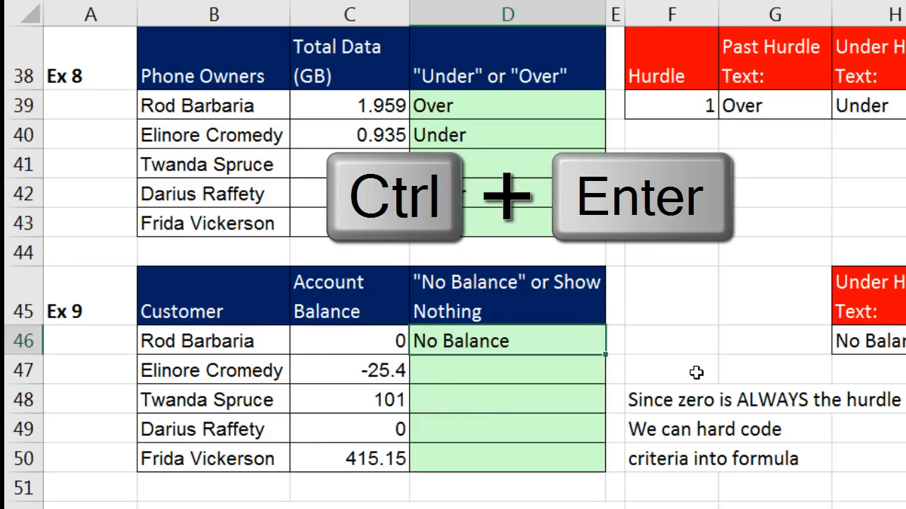
Fill the formula down to D50 and inspect D50's formula and its empty-text result.
{"action": "double_click", "coordinate": [605, 355]}
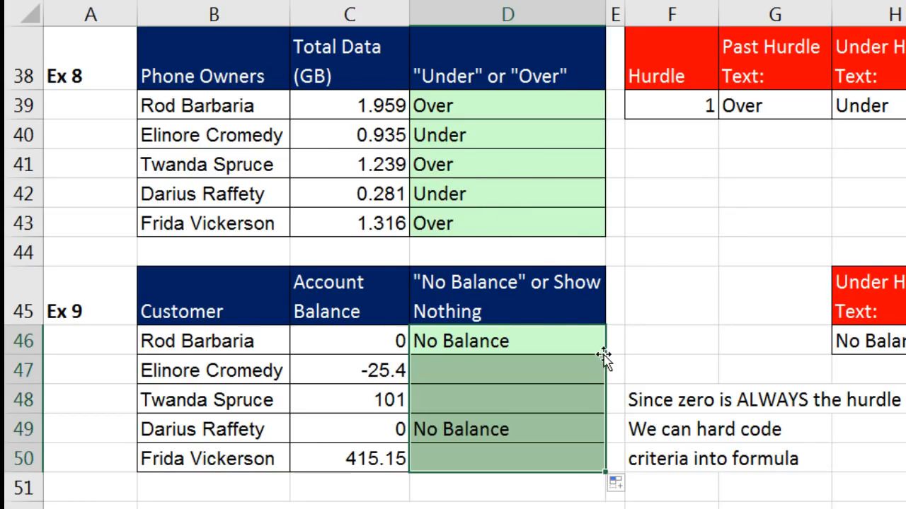
{"action": "left_click", "coordinate": [555, 456]}
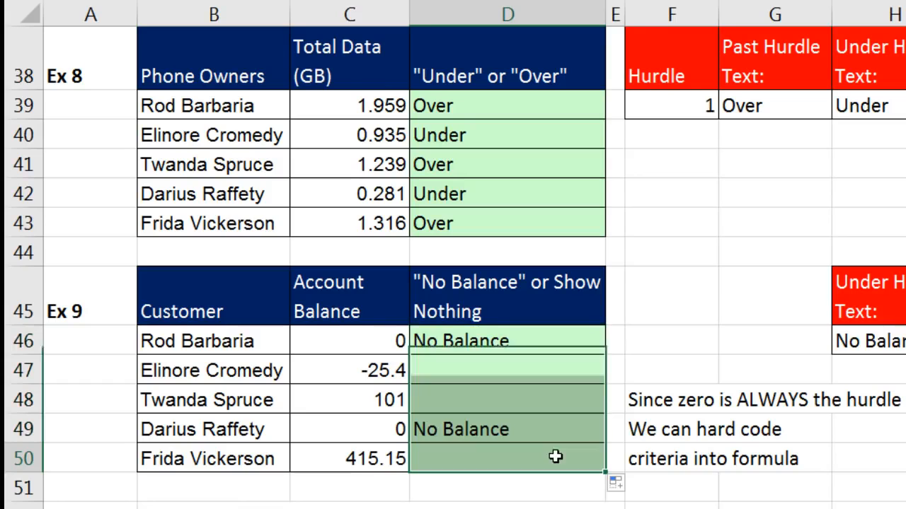
{"action": "key", "text": "F2"}
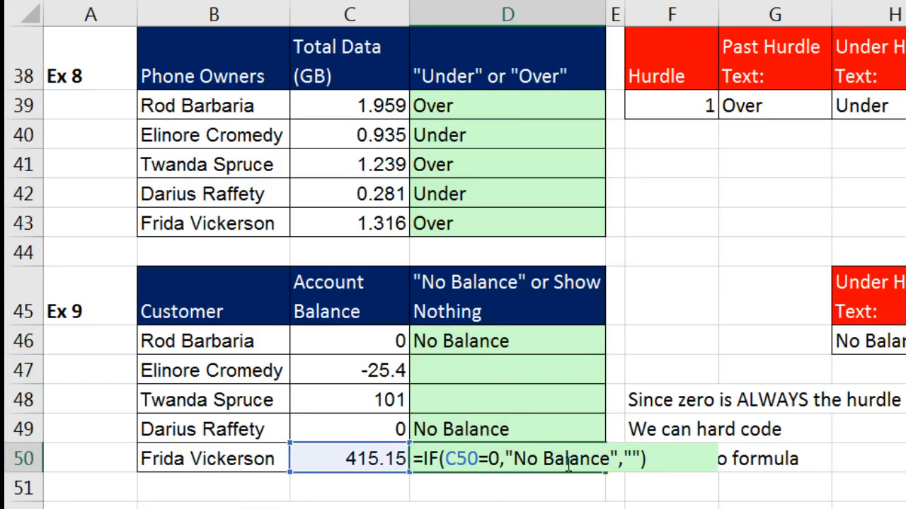
{"action": "left_click", "coordinate": [632, 459]}
{"action": "left_click", "coordinate": [633, 483]}
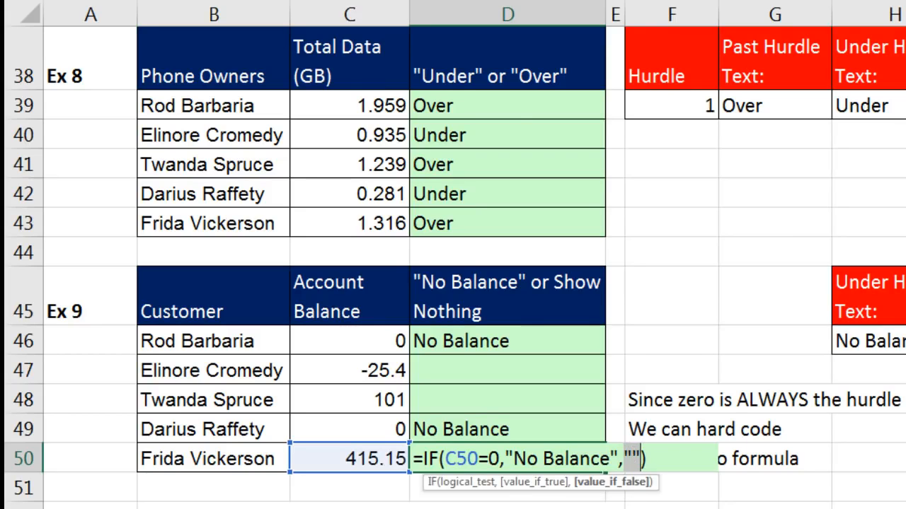
{"action": "key", "text": "ctrl+Return"}
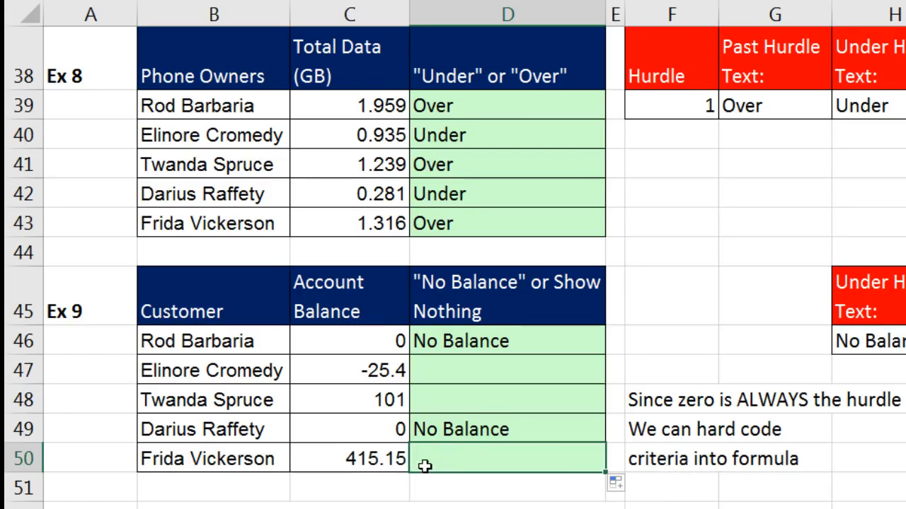
Inspect D49's formula and its No Balance result without changing it.
{"action": "left_click", "coordinate": [536, 429]}
{"action": "key", "text": "F2"}
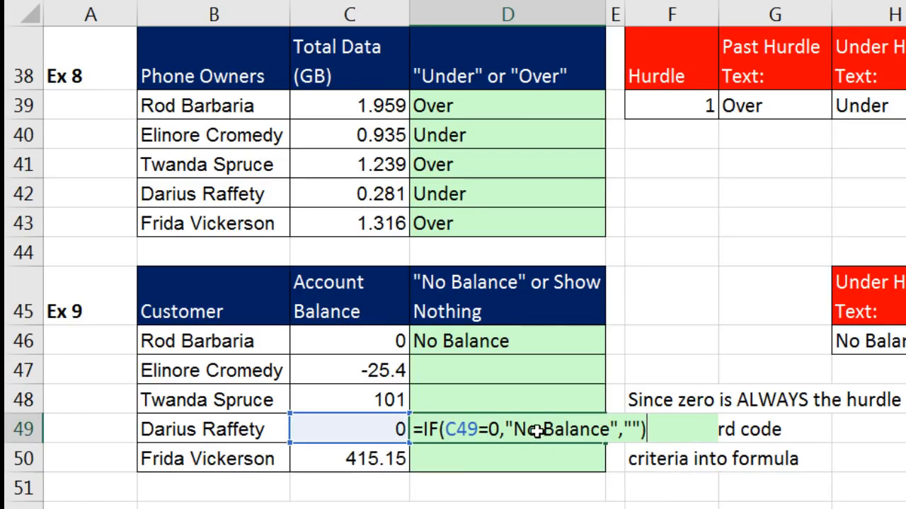
{"action": "left_click", "coordinate": [537, 453]}
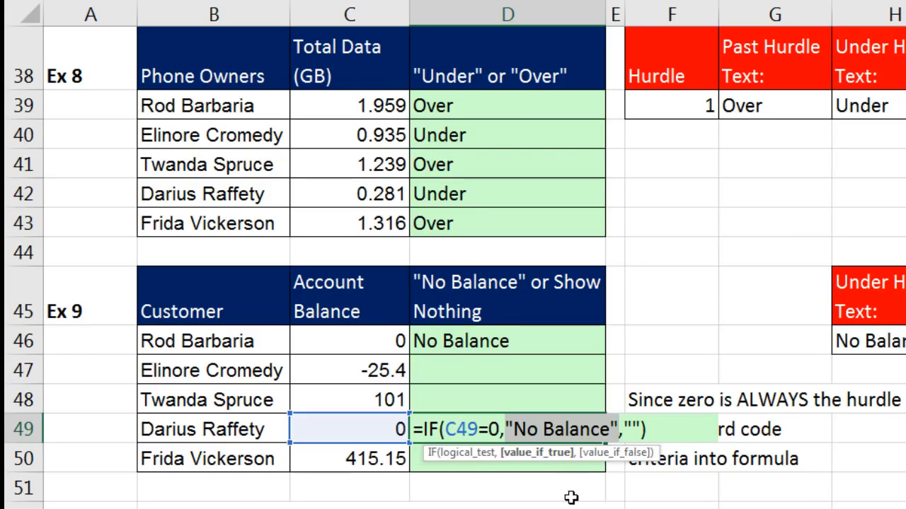
{"action": "key", "text": "Escape"}
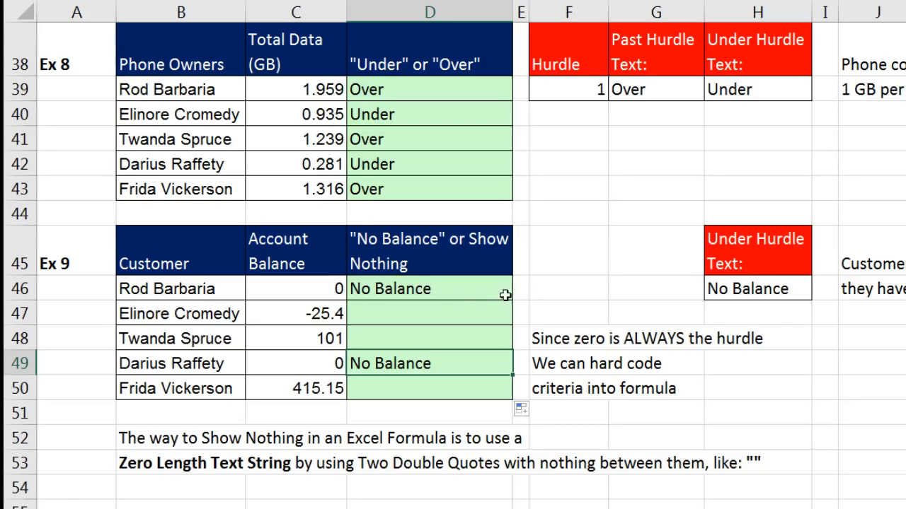
Review D46's IF arguments: the C46=0 test, the No Balance text and the empty-text result.
{"action": "left_click", "coordinate": [402, 290]}
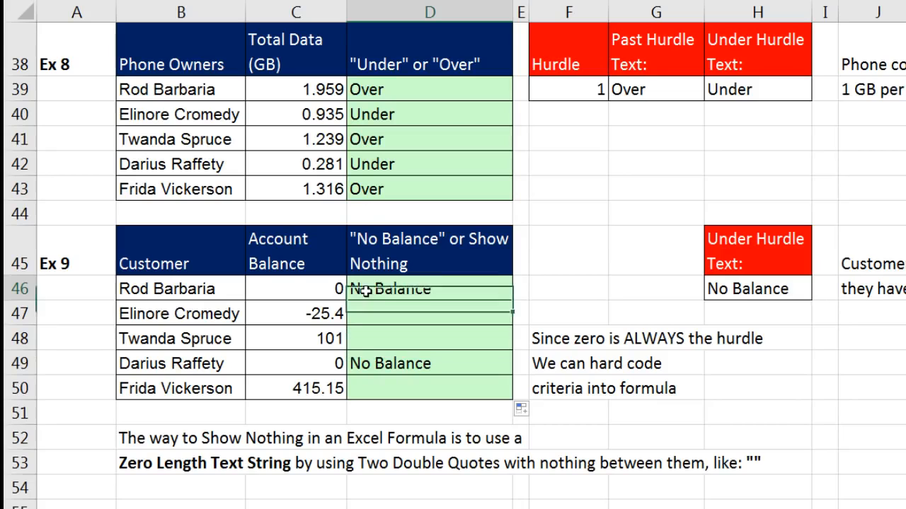
{"action": "key", "text": "F2"}
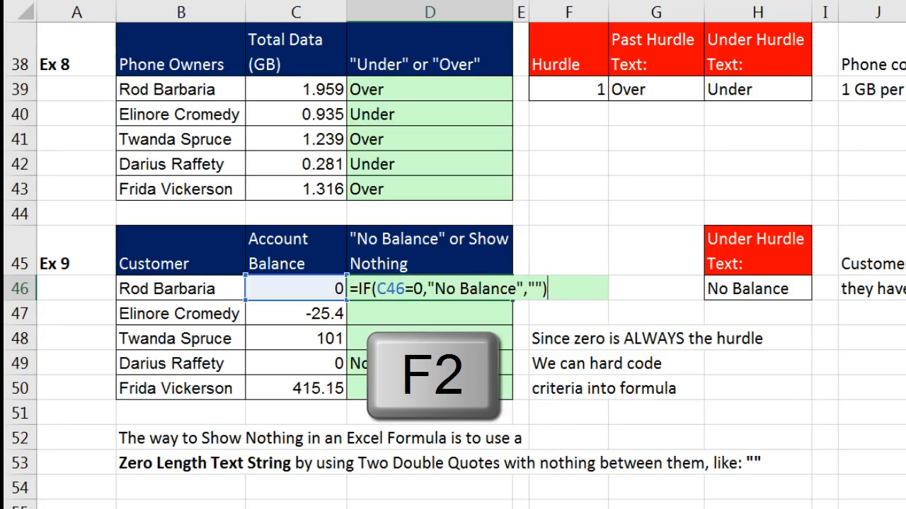
{"action": "left_click", "coordinate": [428, 296]}
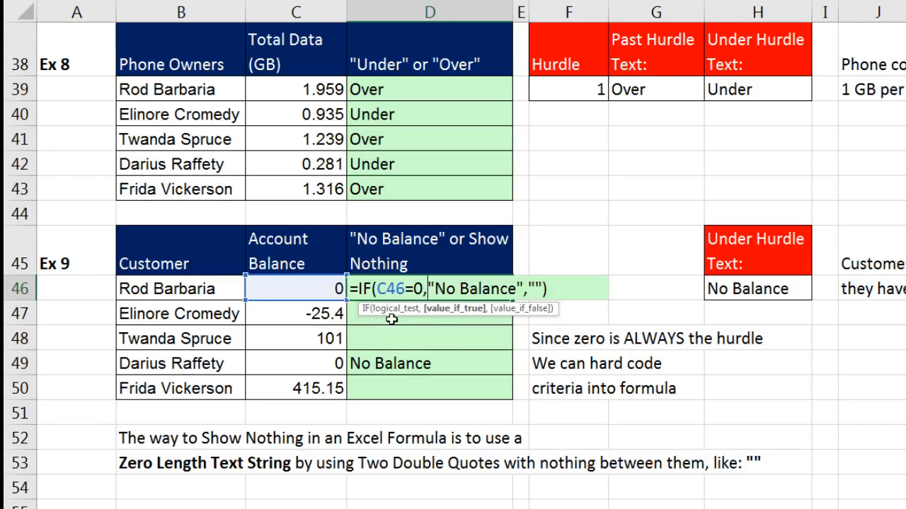
{"action": "left_click", "coordinate": [527, 311]}
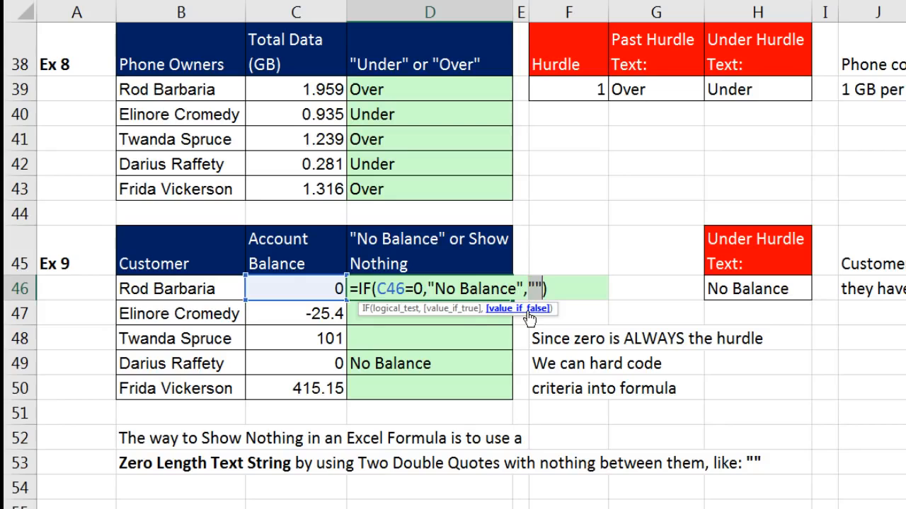
{"action": "left_click", "coordinate": [468, 311]}
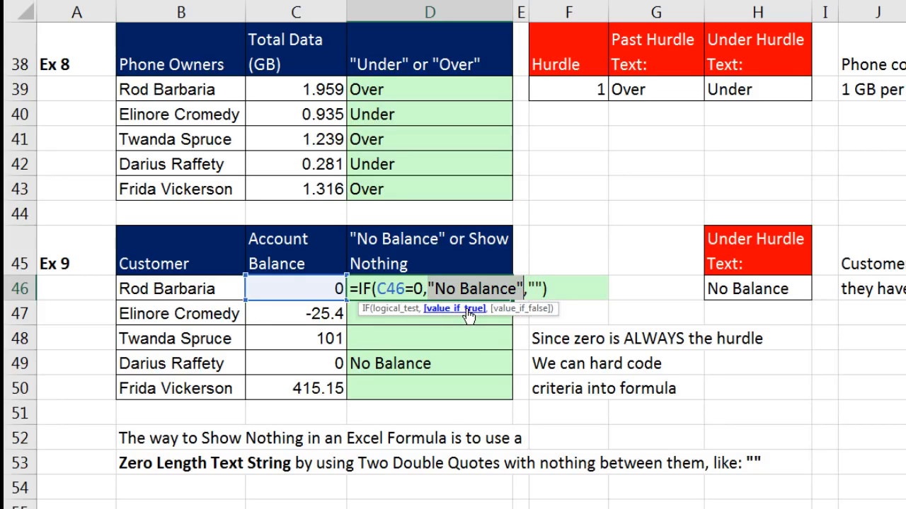
{"action": "left_click", "coordinate": [394, 313]}
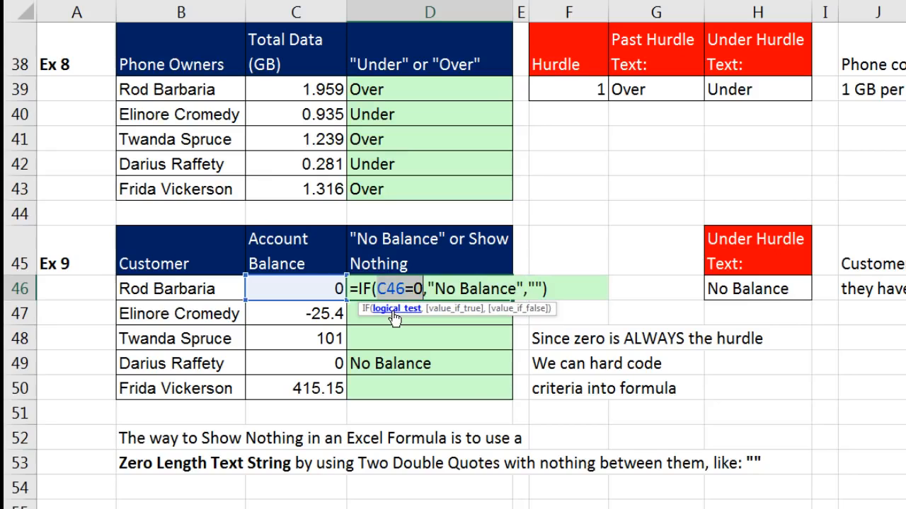
Replace the No Balance text with absolute $H$46 and refill the formula down to D50.
{"action": "left_click", "coordinate": [454, 309]}
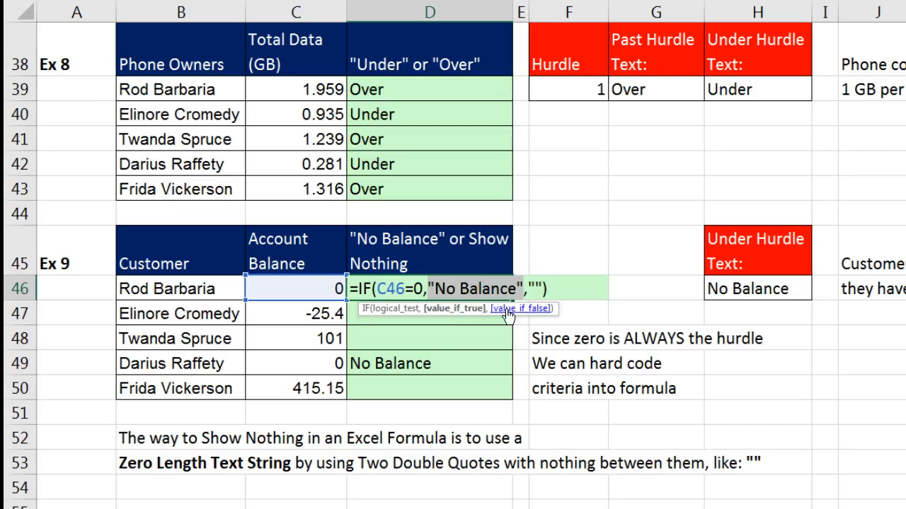
{"action": "left_click", "coordinate": [711, 292]}
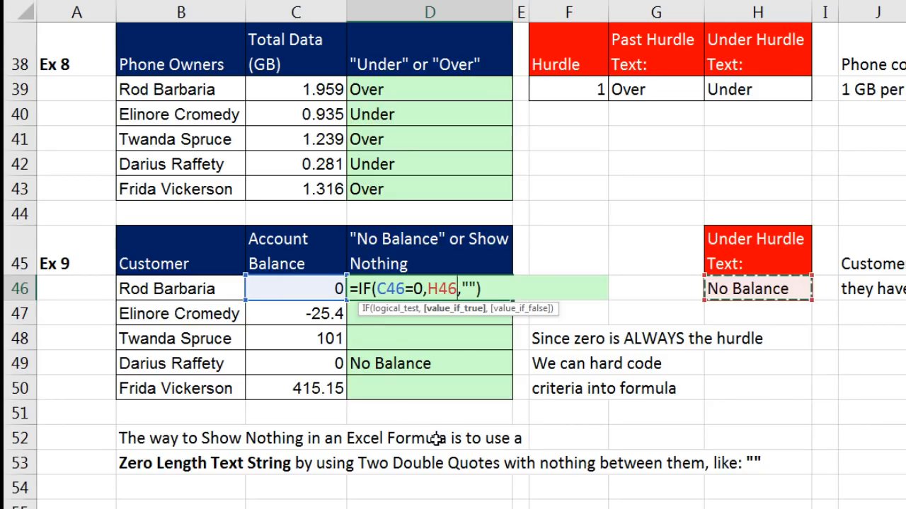
{"action": "key", "text": "F4"}
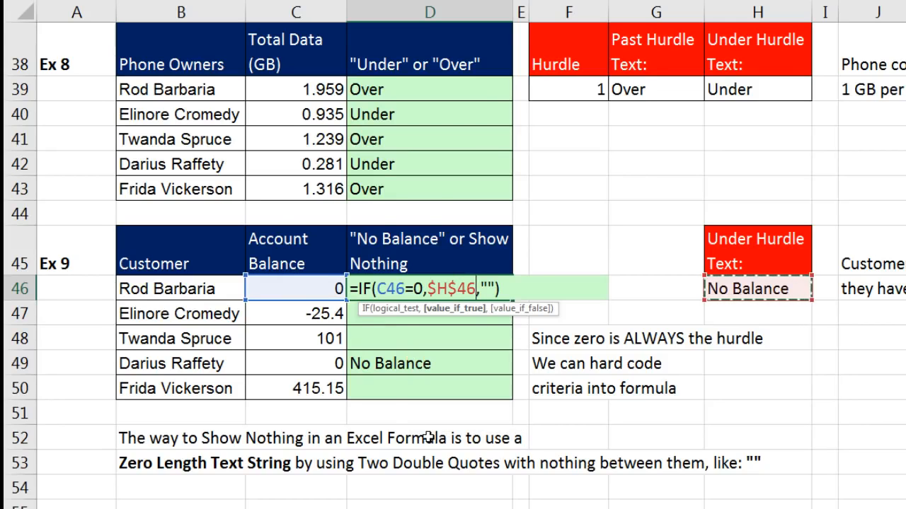
{"action": "key", "text": "ctrl+Return"}
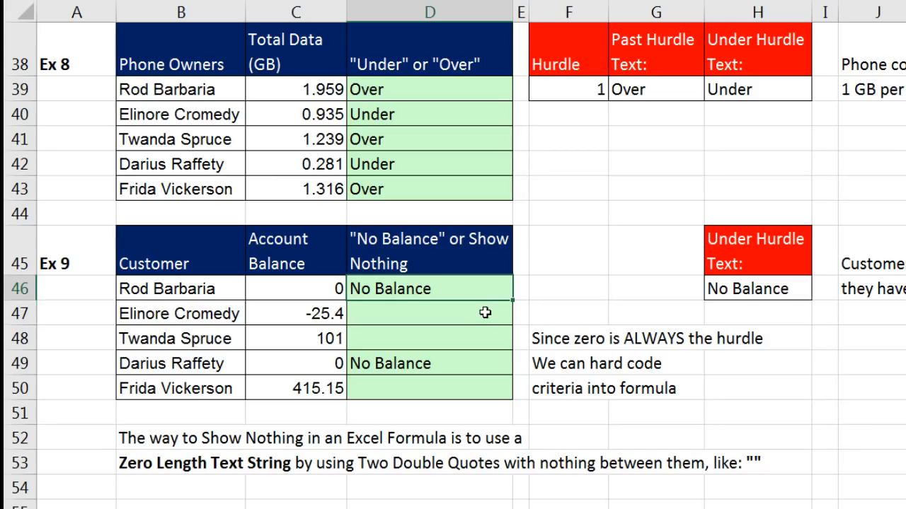
{"action": "double_click", "coordinate": [512, 300]}
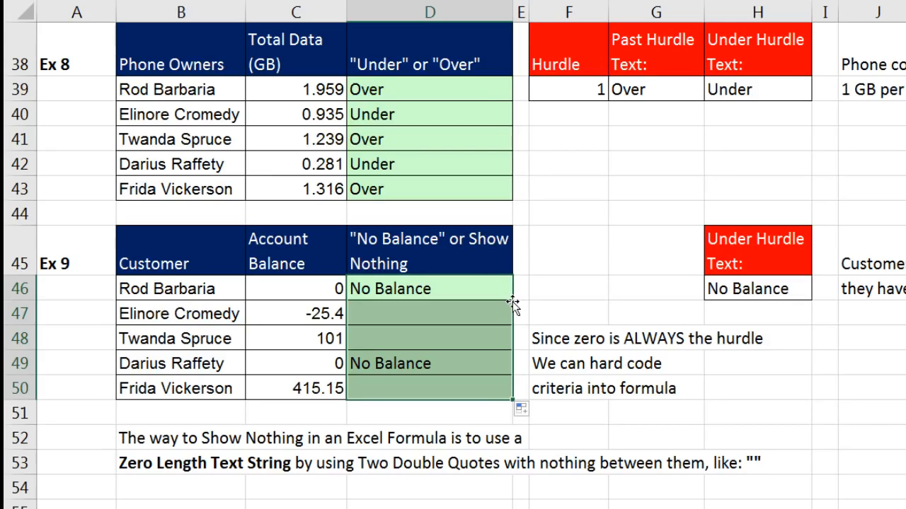
{"action": "left_click", "coordinate": [721, 292]}
{"action": "type", "text": "All"}
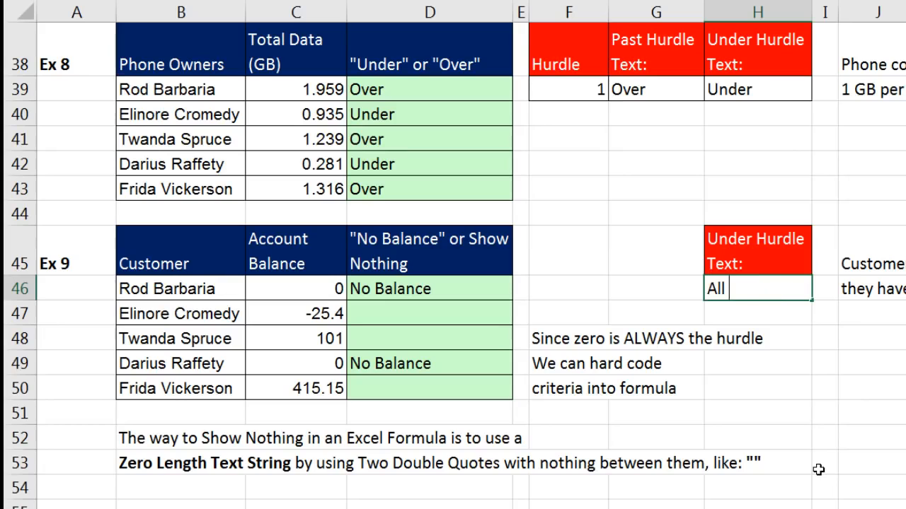
{"action": "type", "text": " Paid"}
{"action": "key", "text": "Return"}
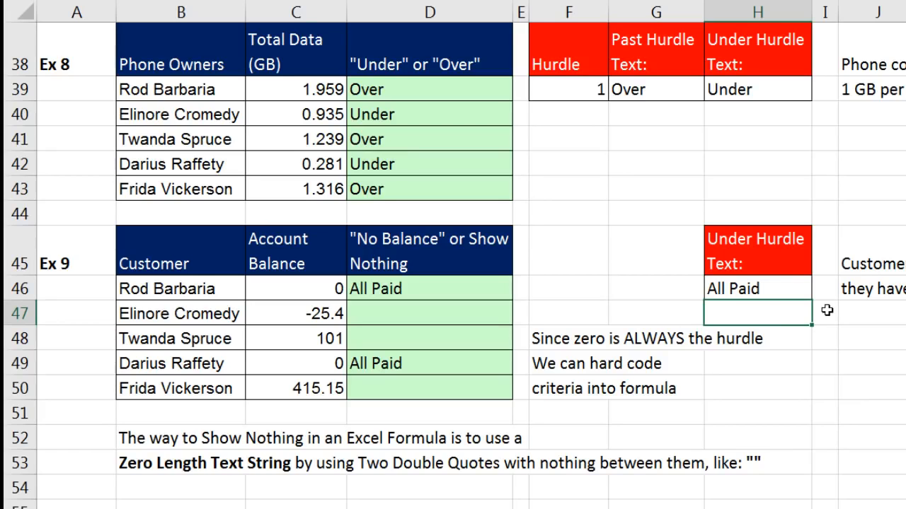
{"action": "key", "text": "ctrl+z"}
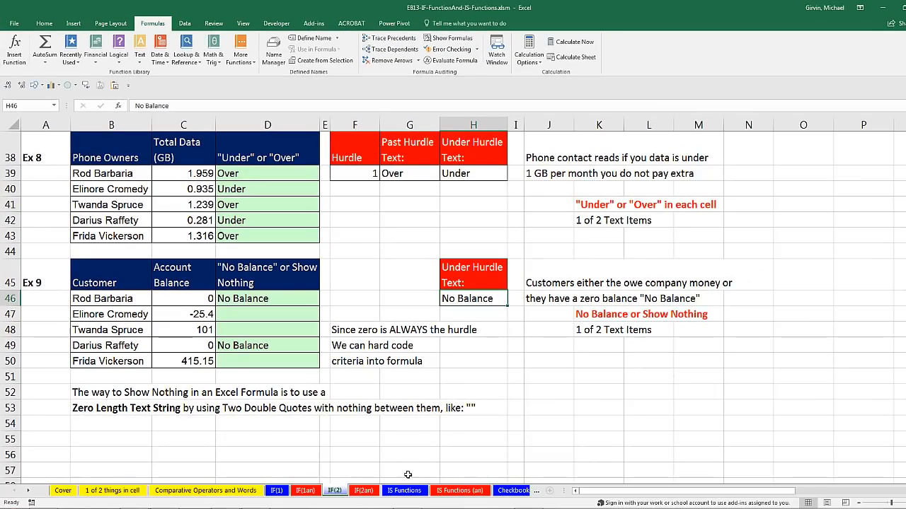
Open the IS Functions sheet and scroll up to its Ex 10–12 sales table.
{"action": "left_click", "coordinate": [406, 491]}
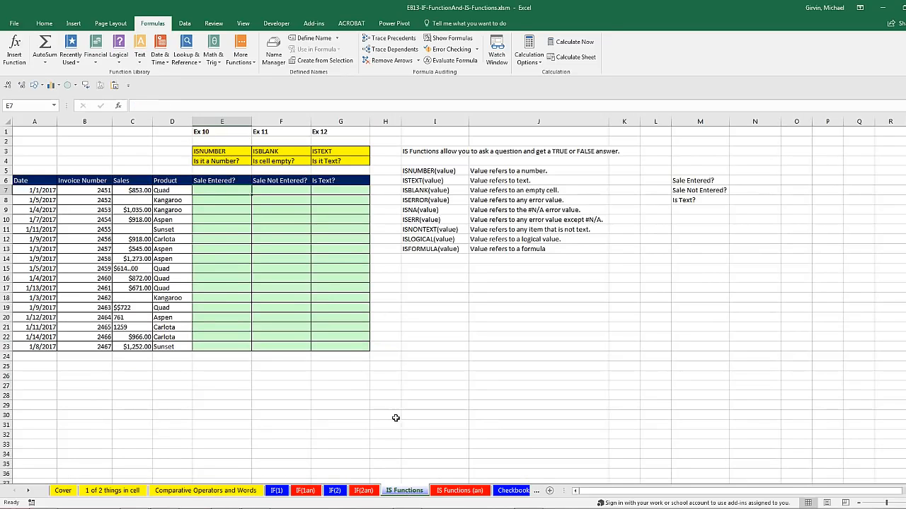
{"action": "scroll", "coordinate": [395, 421], "scroll_direction": "up", "scroll_amount": 3}
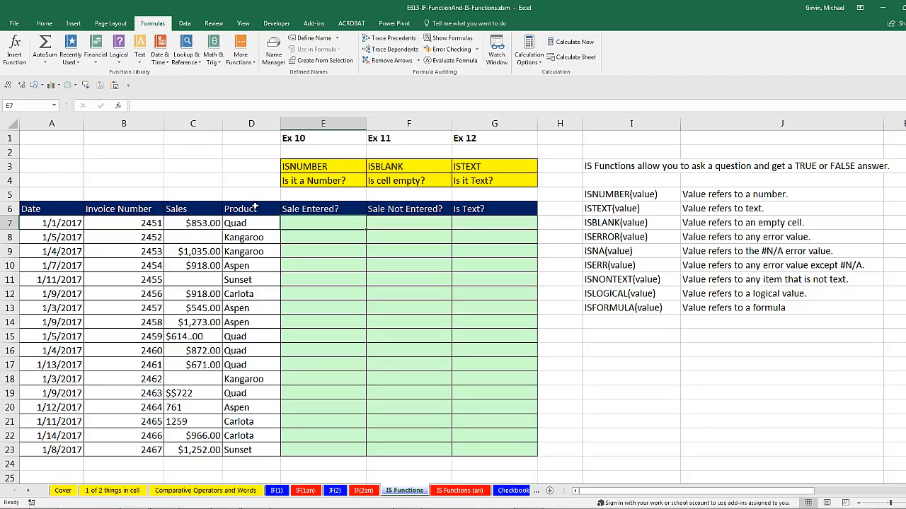
{"action": "left_click_drag", "start_coordinate": [188, 223], "coordinate": [184, 450]}
{"action": "left_click", "coordinate": [198, 394]}
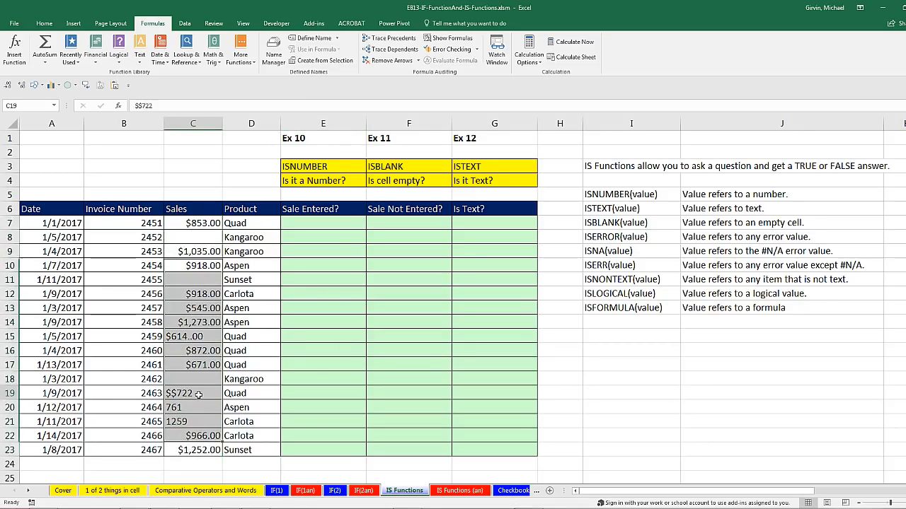
{"action": "left_click", "coordinate": [202, 336]}
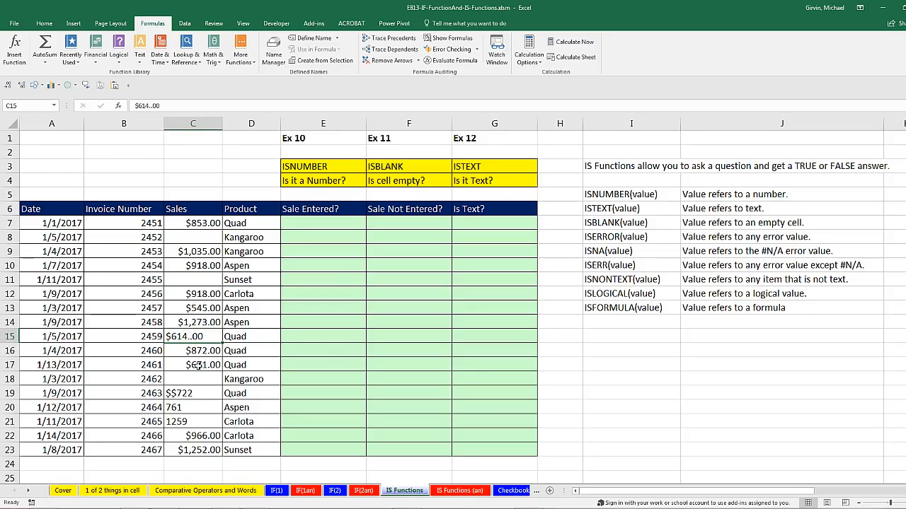
{"action": "left_click", "coordinate": [200, 394]}
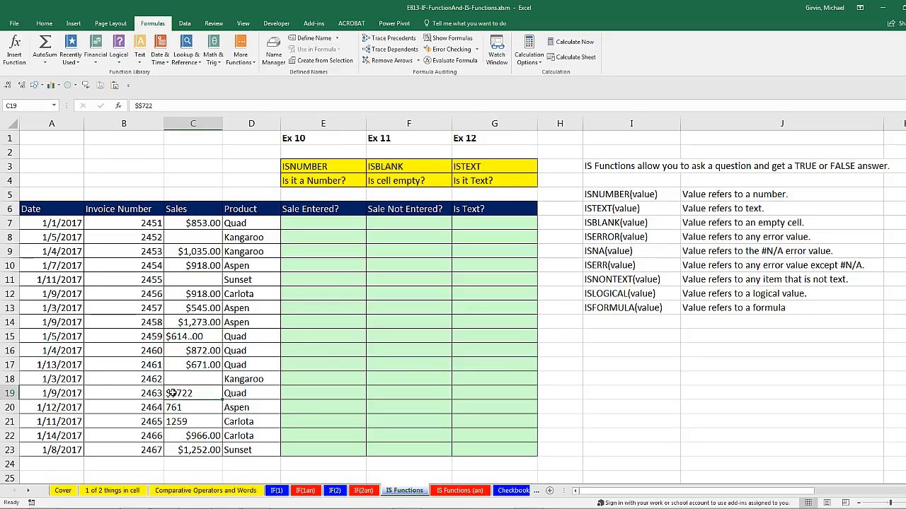
{"action": "left_click", "coordinate": [190, 410]}
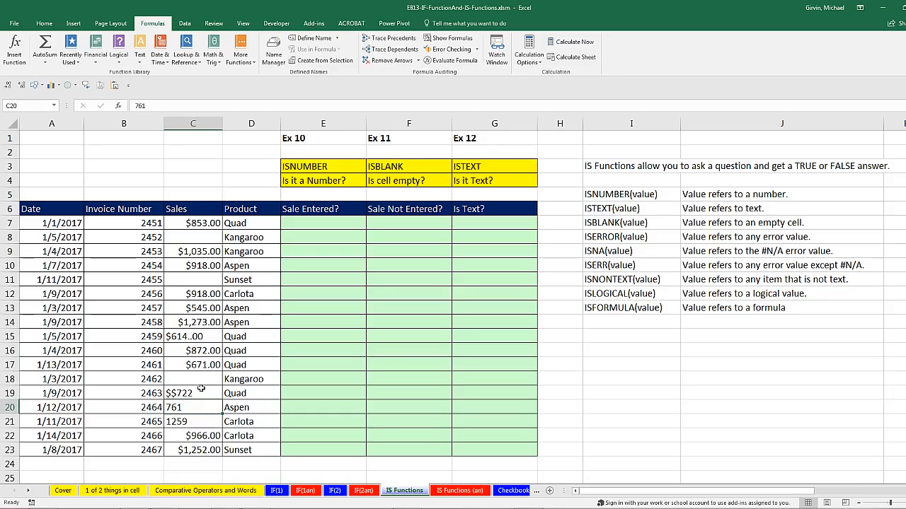
{"action": "left_click", "coordinate": [198, 350]}
{"action": "left_click", "coordinate": [197, 336]}
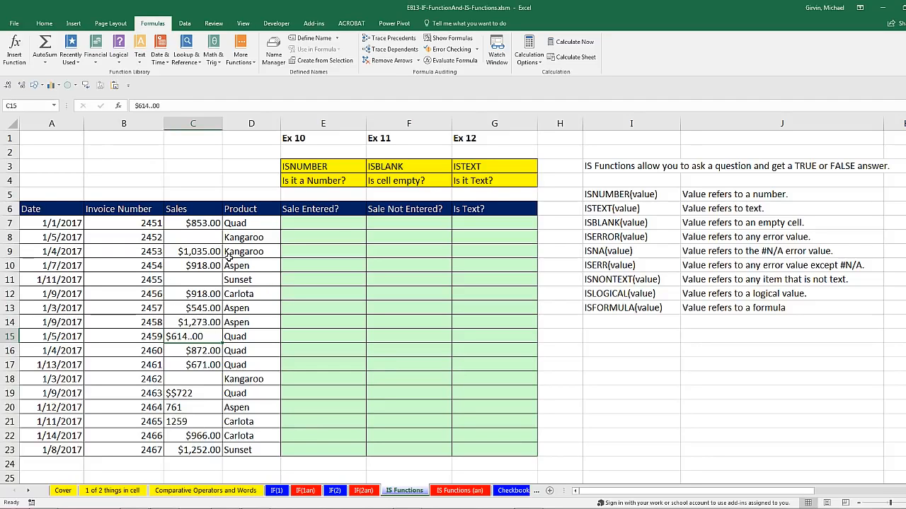
{"action": "left_click", "coordinate": [203, 266]}
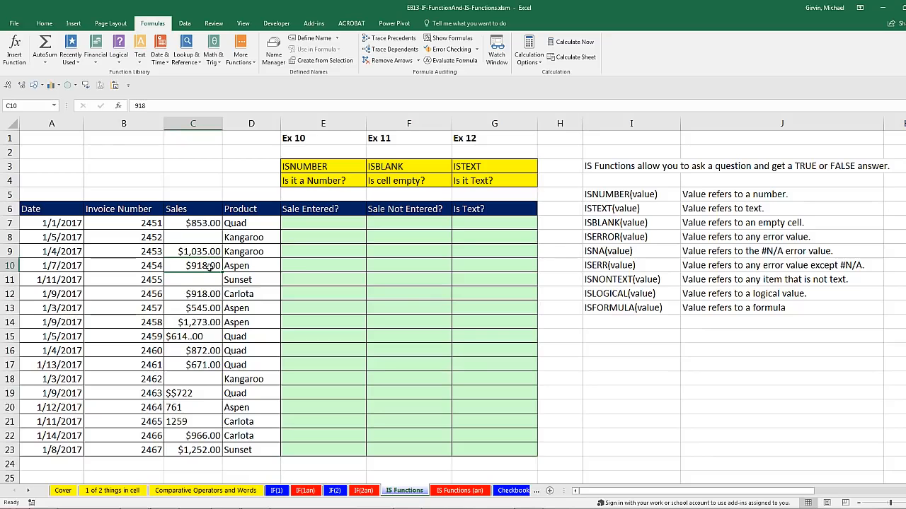
{"action": "left_click", "coordinate": [215, 280]}
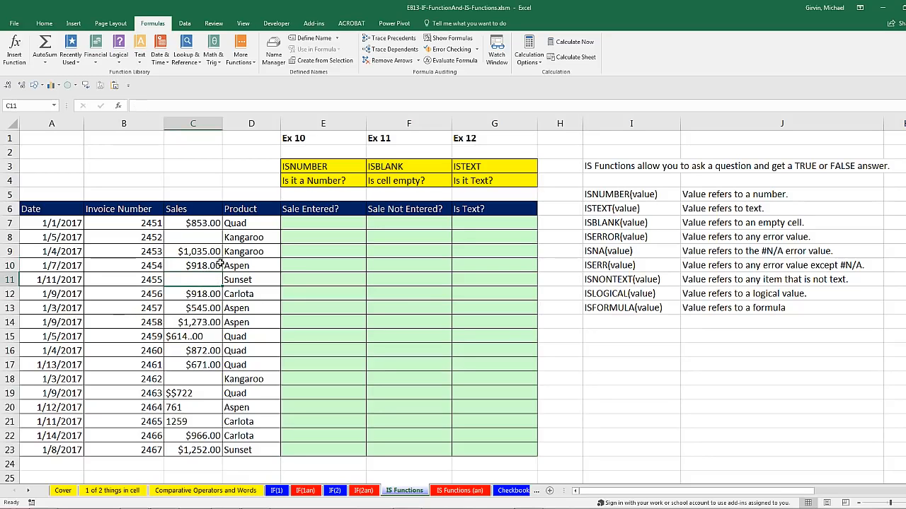
{"action": "left_click", "coordinate": [208, 238]}
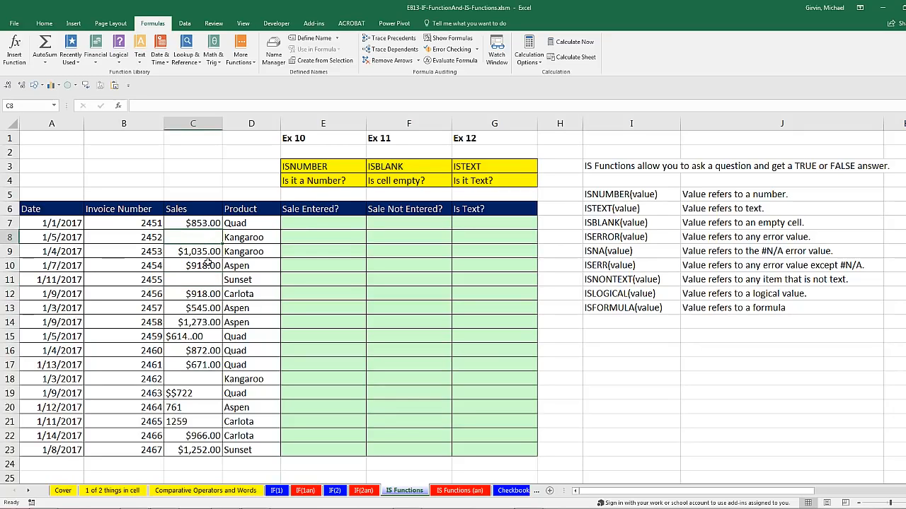
{"action": "left_click", "coordinate": [211, 280]}
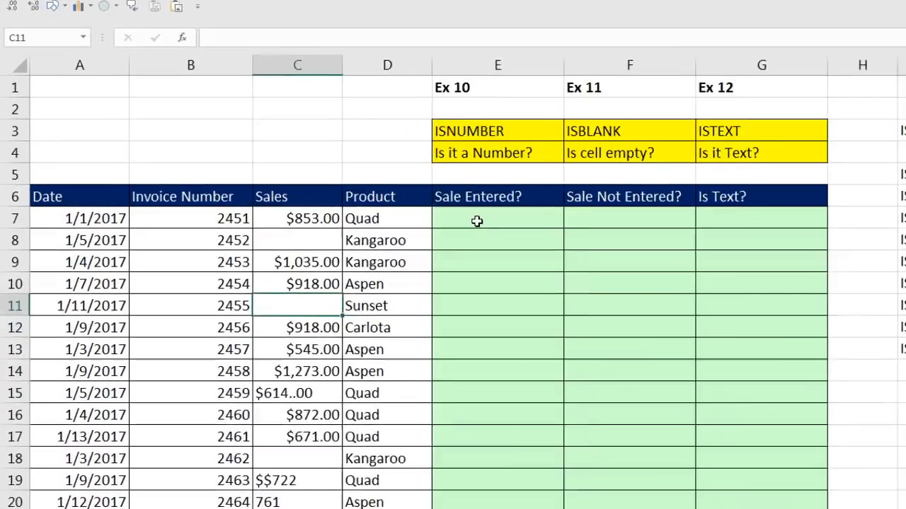
{"action": "left_click", "coordinate": [331, 226]}
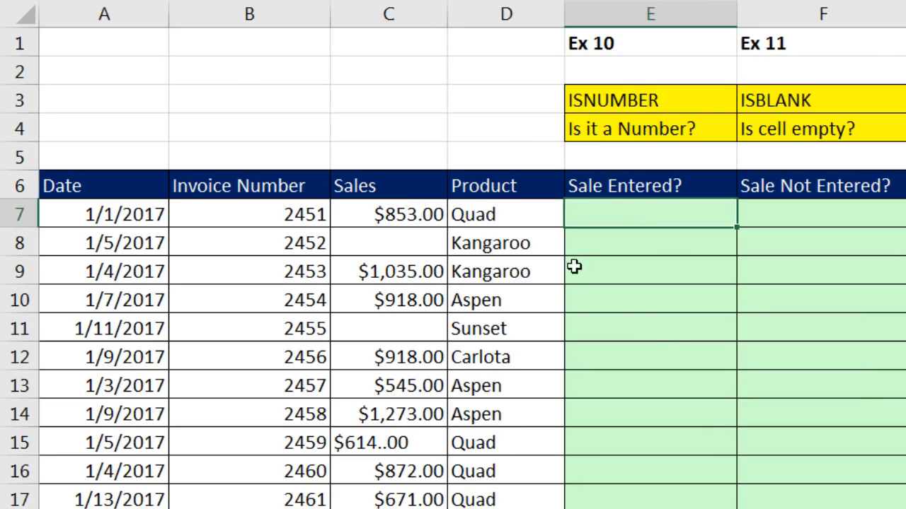
Enter =ISNUMBER(C7) in E7 and fill it down to E23.
{"action": "type", "text": "=is"}
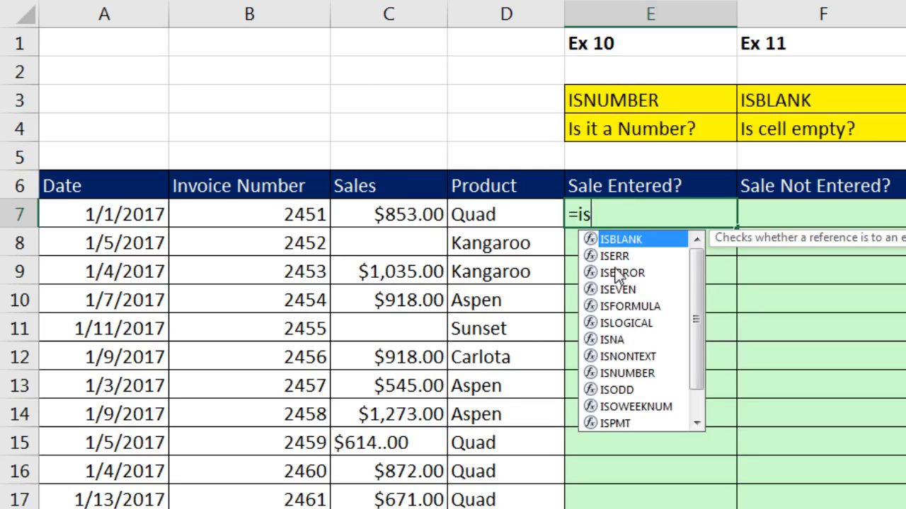
{"action": "type", "text": "nu"}
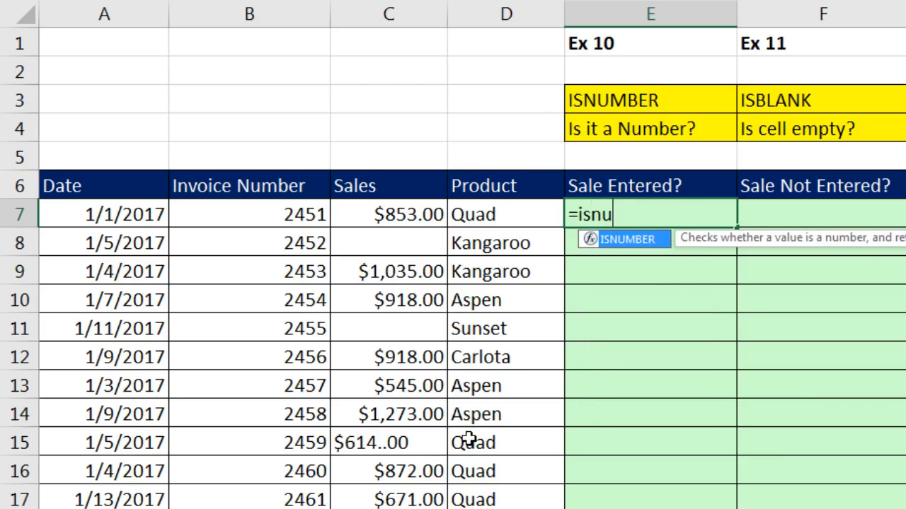
{"action": "key", "text": "Tab"}
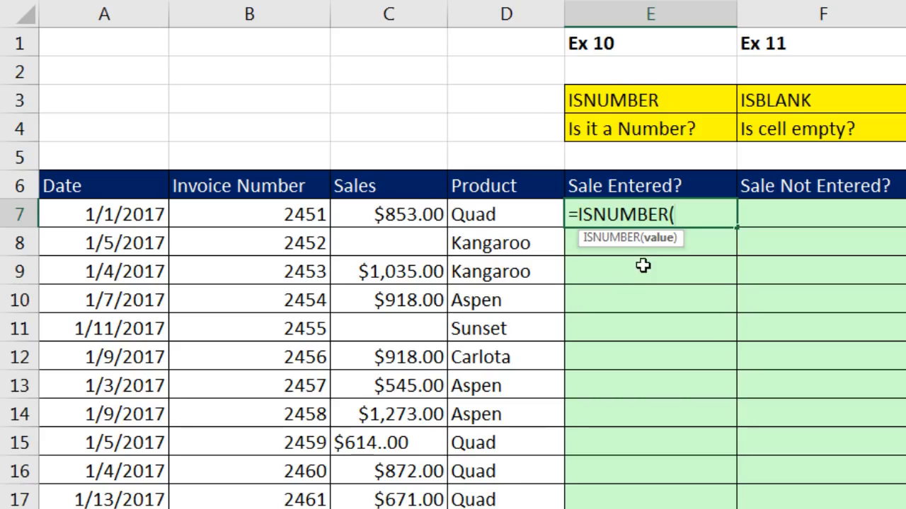
{"action": "left_click", "coordinate": [403, 213]}
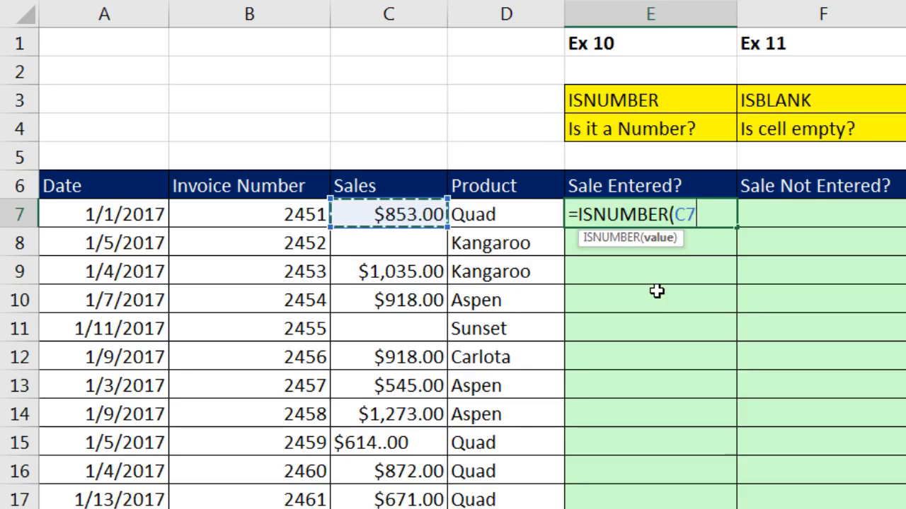
{"action": "type", "text": ")"}
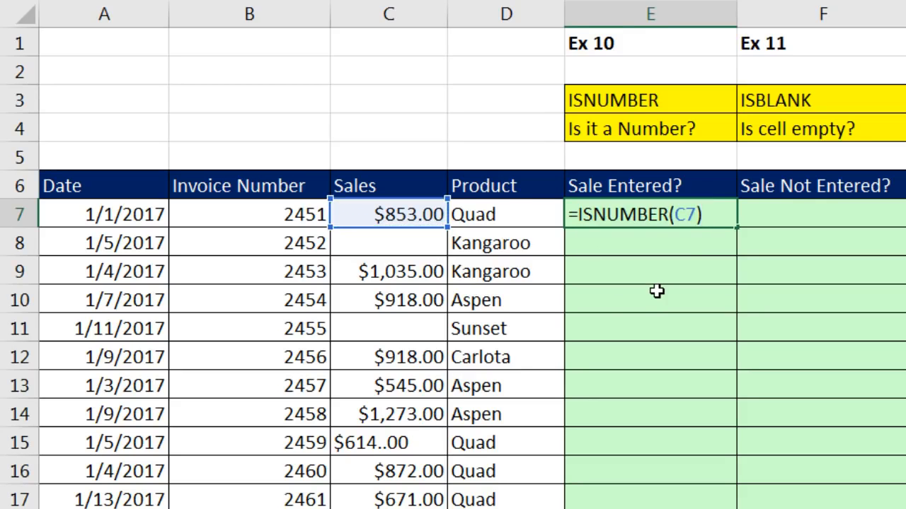
{"action": "key", "text": "ctrl+Return"}
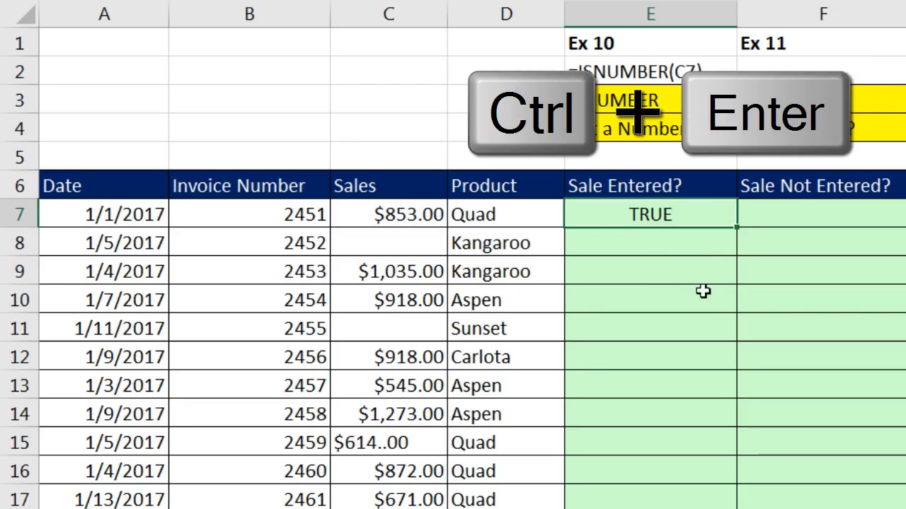
{"action": "double_click", "coordinate": [737, 227]}
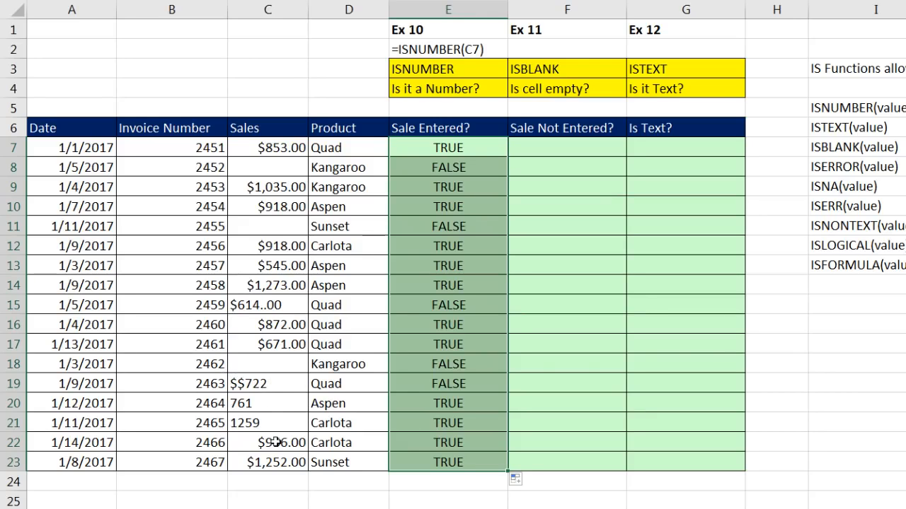
{"action": "left_click", "coordinate": [425, 403]}
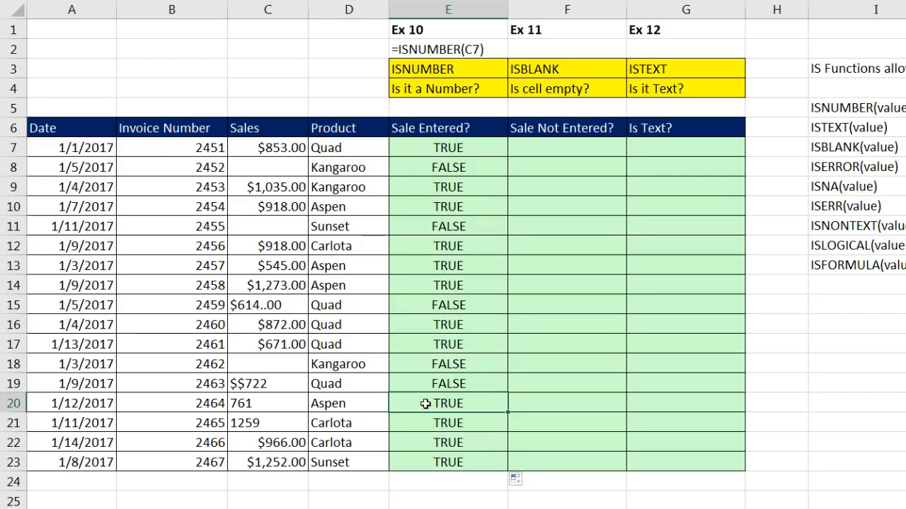
{"action": "left_click", "coordinate": [265, 403]}
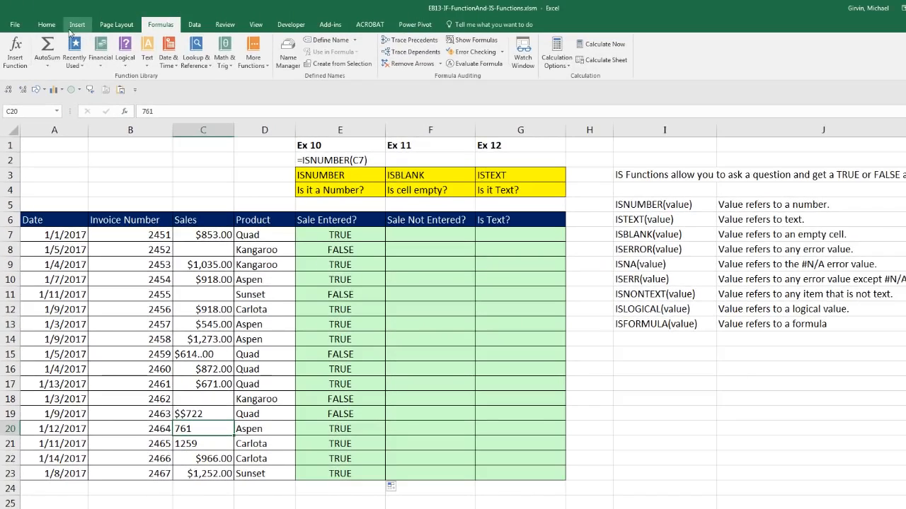
{"action": "left_click", "coordinate": [51, 27]}
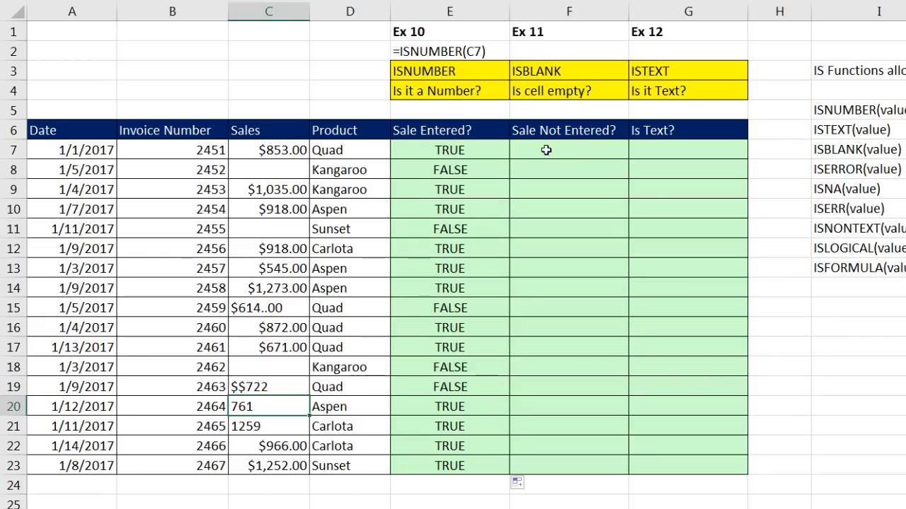
{"action": "left_click", "coordinate": [413, 238]}
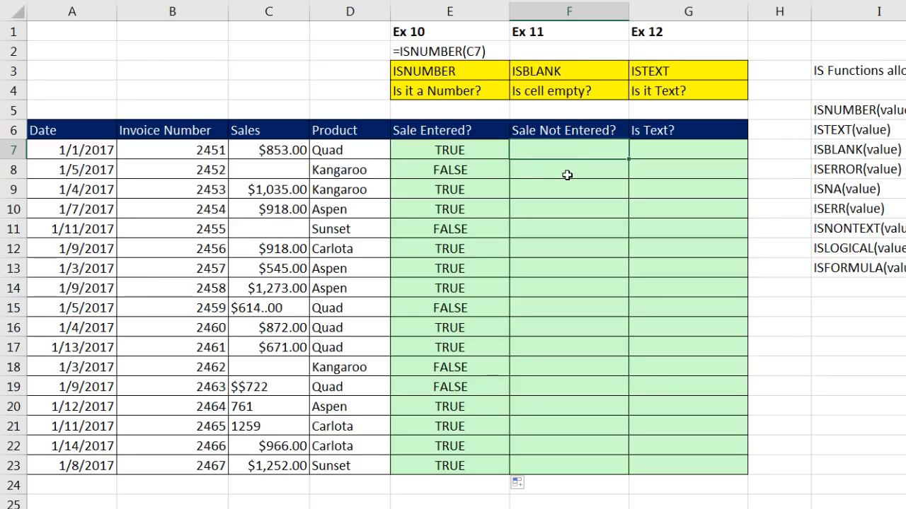
Enter =ISBLANK(C7) in F7 and fill it down to F23.
{"action": "type", "text": "=isb"}
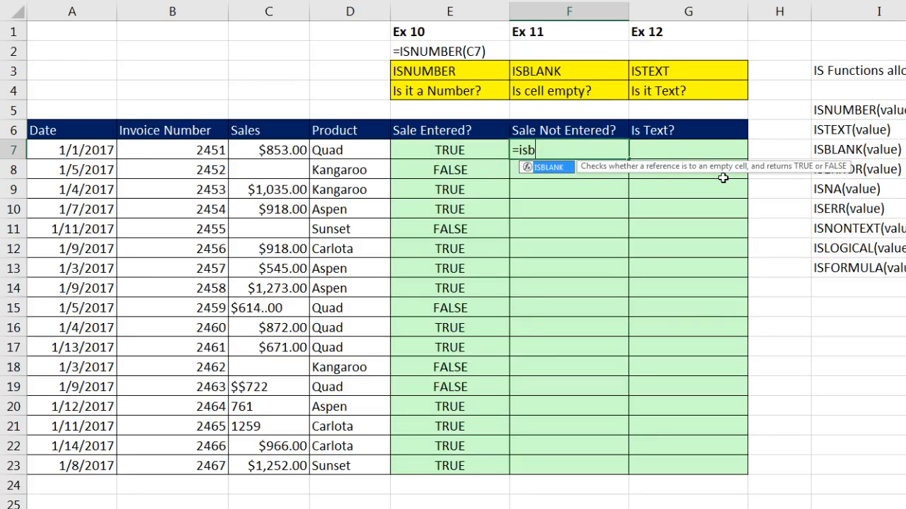
{"action": "key", "text": "Tab"}
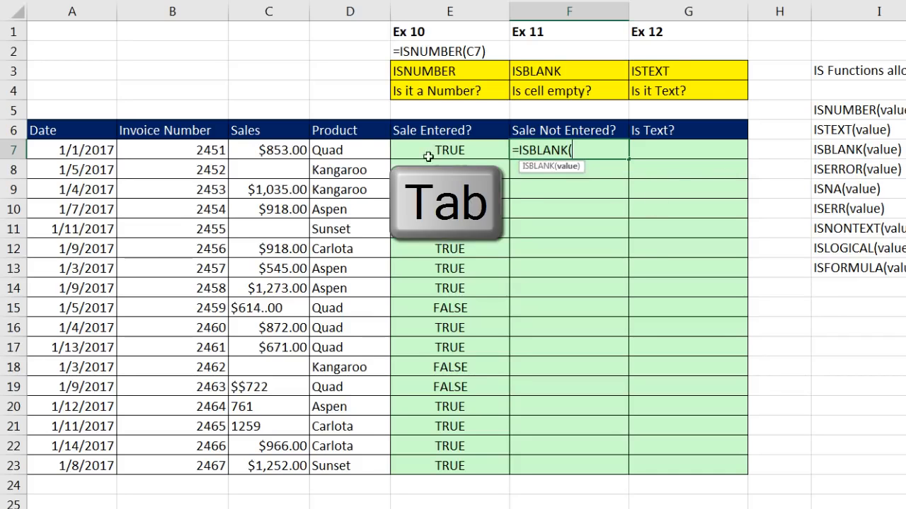
{"action": "left_click", "coordinate": [282, 149]}
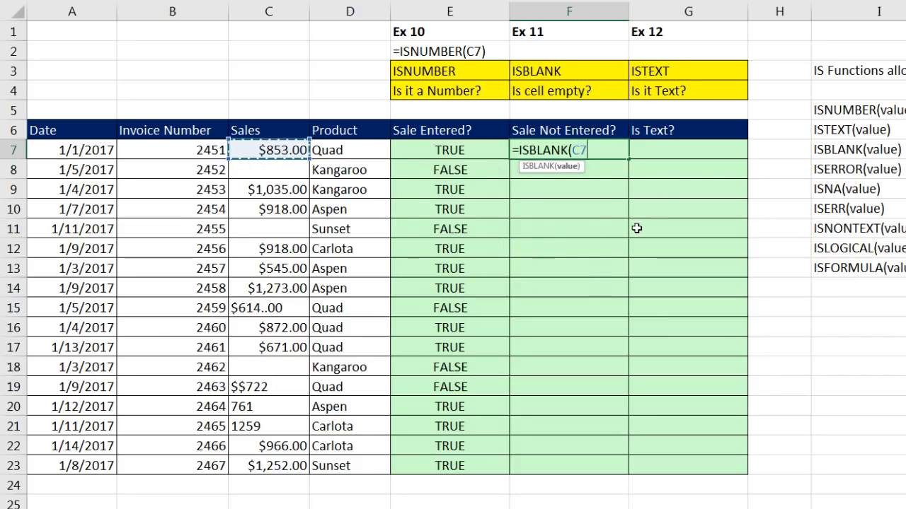
{"action": "type", "text": ")"}
{"action": "key", "text": "ctrl+Return"}
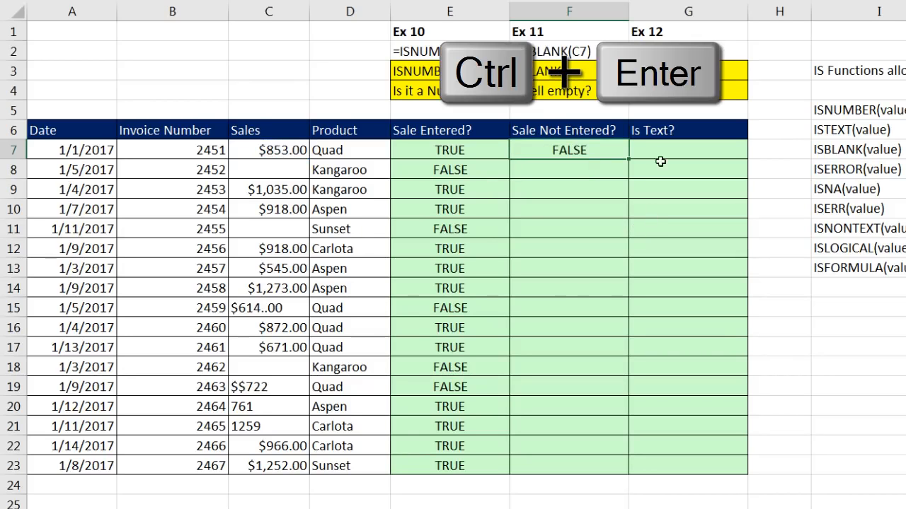
{"action": "double_click", "coordinate": [628, 160]}
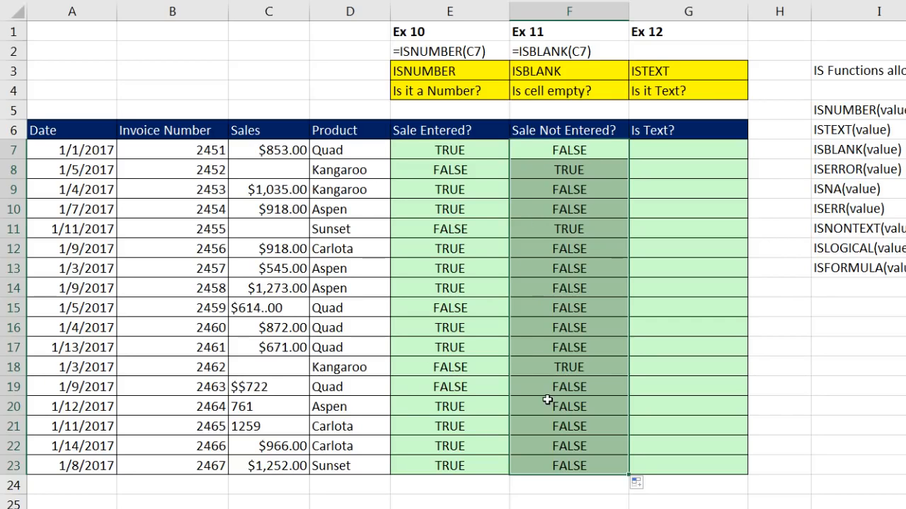
Compare results: TRUE for the empty sales in rows 8 and 11, versus the $$722 and 761 entries.
{"action": "left_click", "coordinate": [576, 176]}
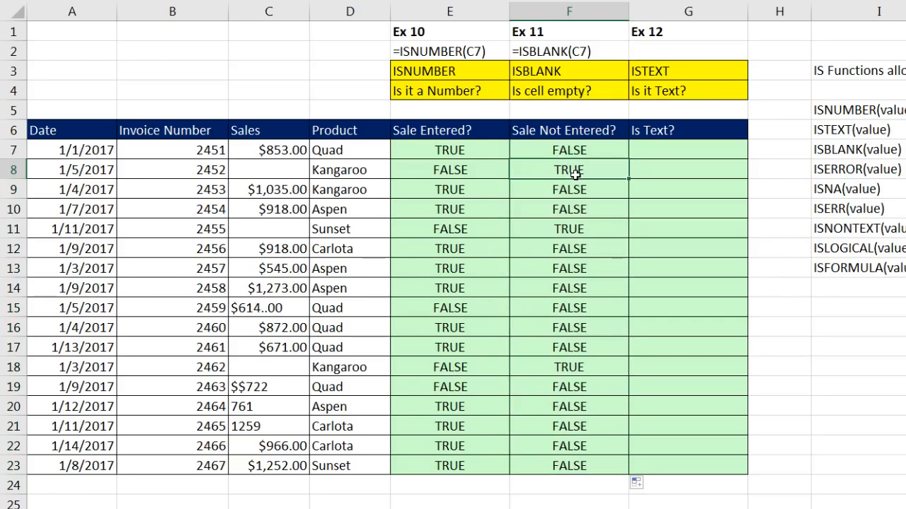
{"action": "left_click", "coordinate": [562, 230]}
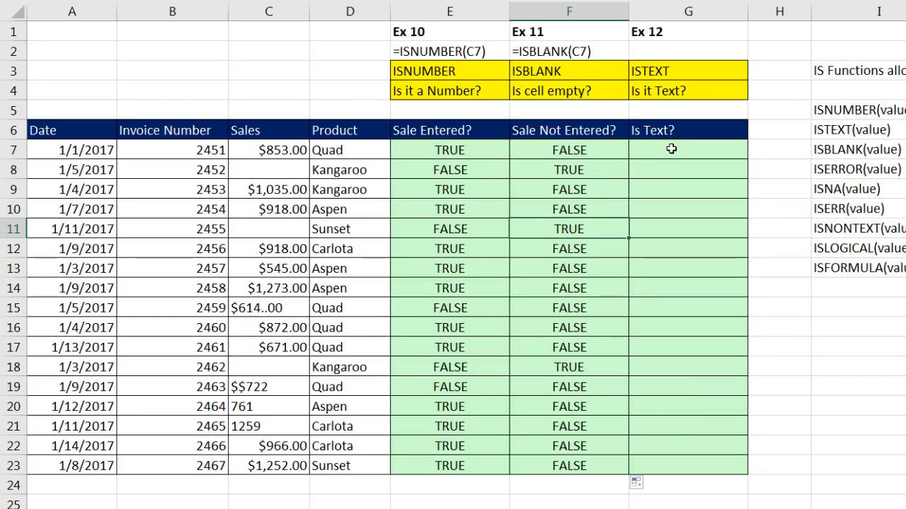
{"action": "left_click", "coordinate": [281, 392]}
{"action": "left_click", "coordinate": [281, 407]}
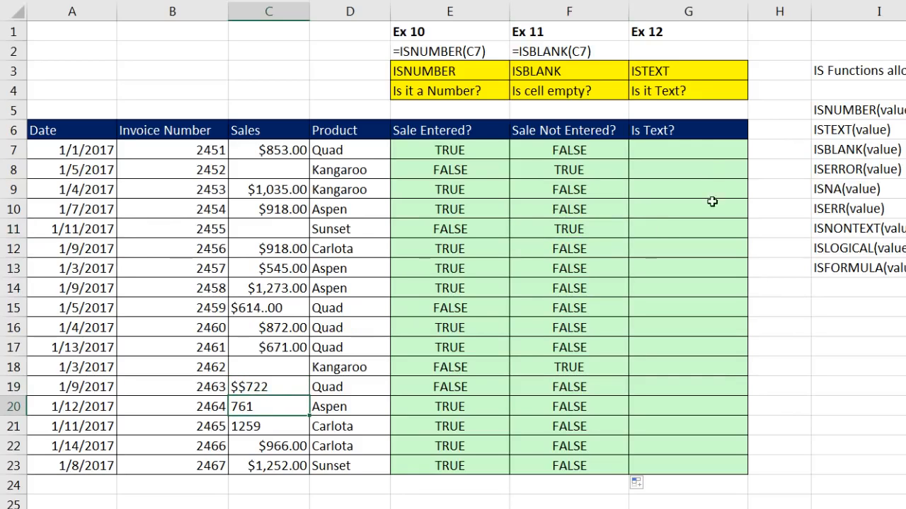
Enter =ISTEXT(C7) in G7 and fill it down to G23.
{"action": "left_click", "coordinate": [690, 152]}
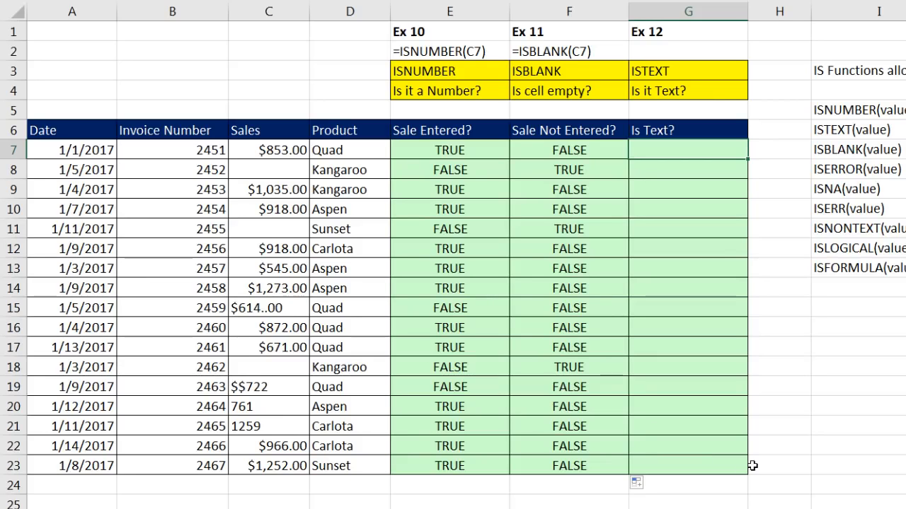
{"action": "type", "text": "=ist"}
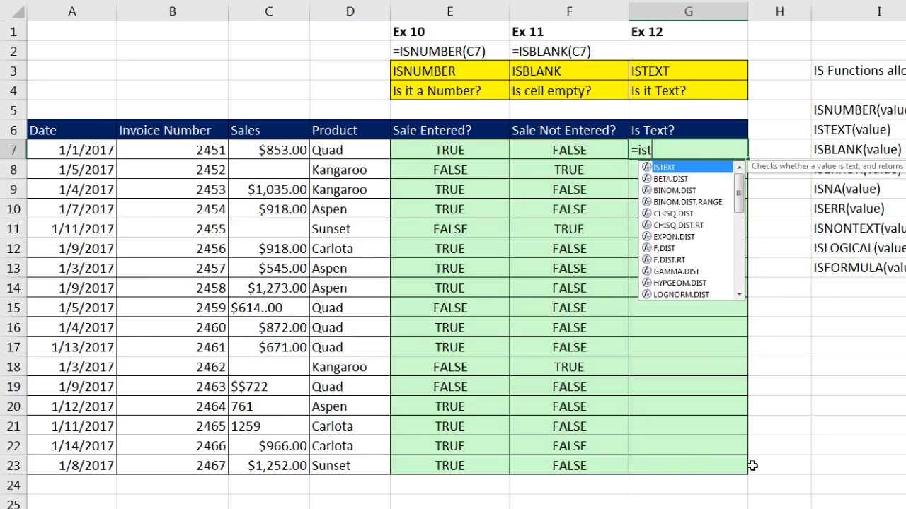
{"action": "key", "text": "Tab"}
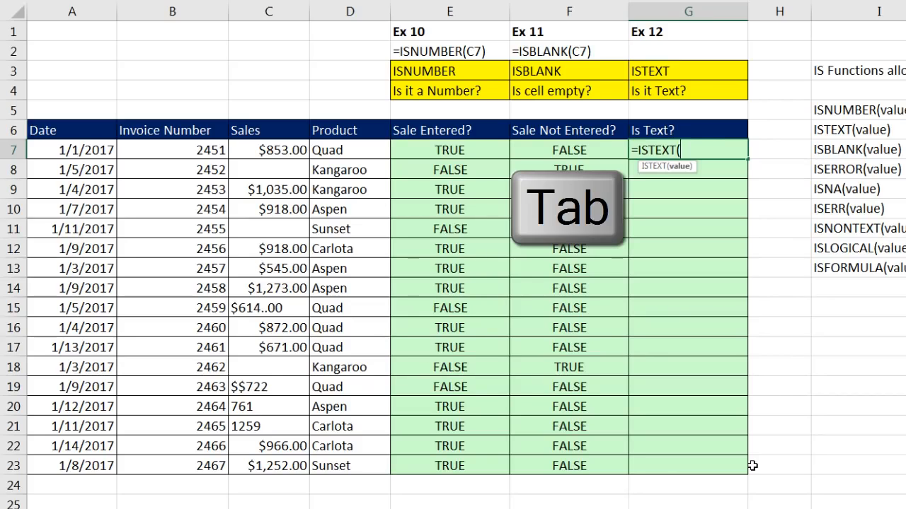
{"action": "left_click", "coordinate": [274, 149]}
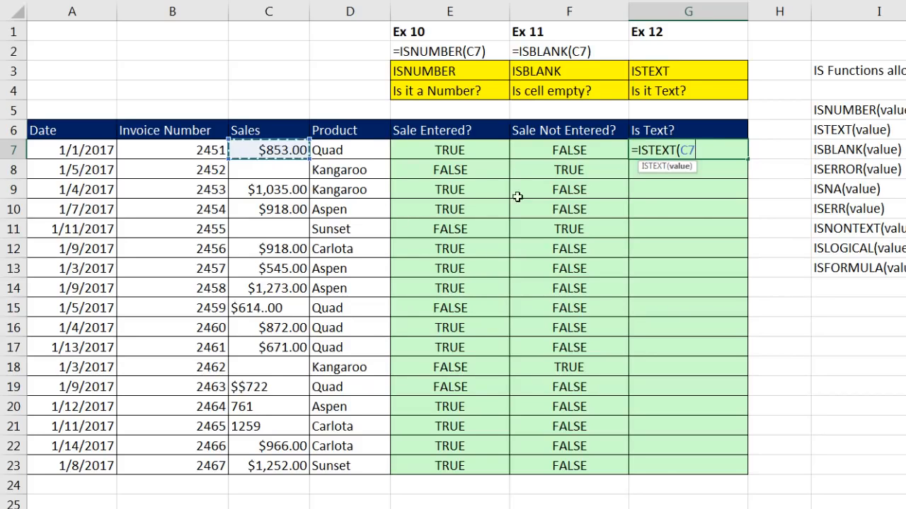
{"action": "type", "text": ")"}
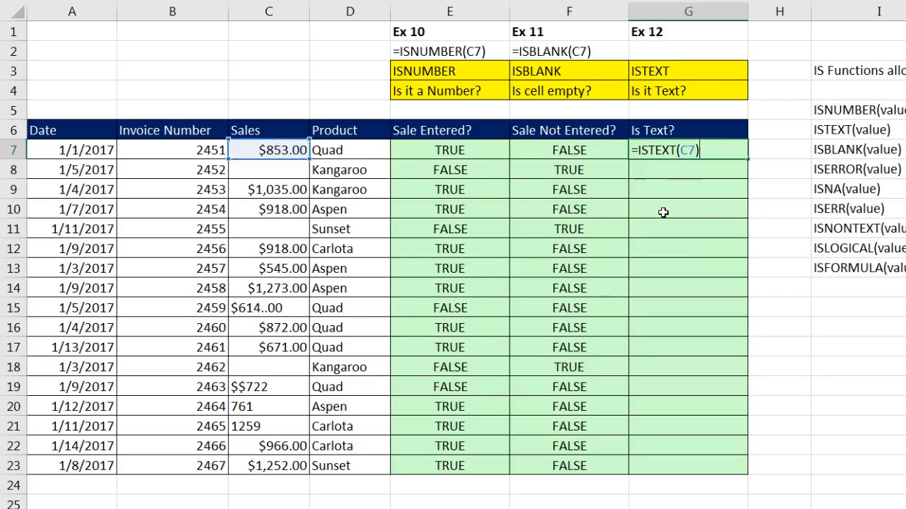
{"action": "key", "text": "ctrl+Return"}
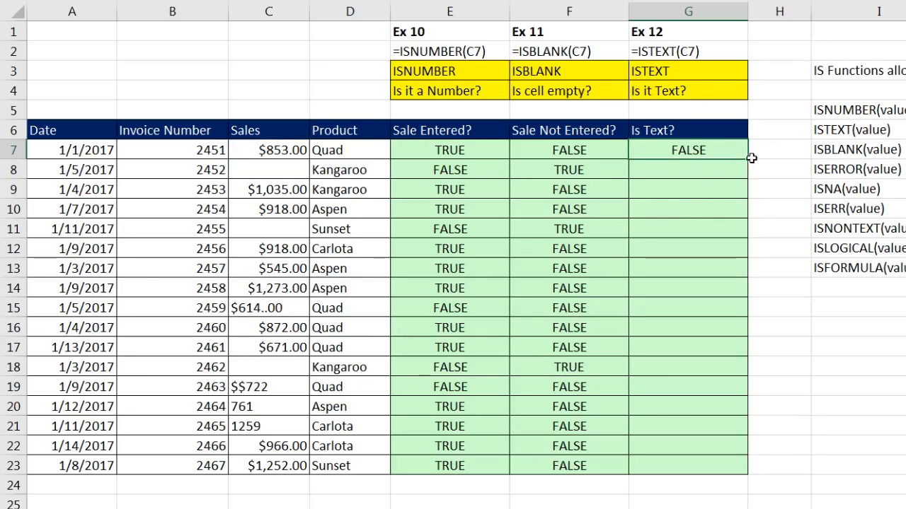
{"action": "double_click", "coordinate": [749, 161]}
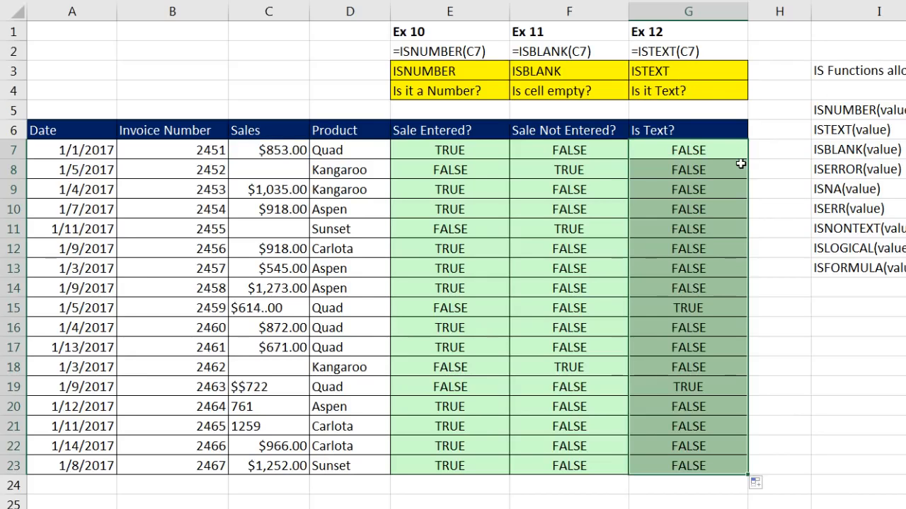
Highlight rows 15 and 19, whose text Sales entries return TRUE.
{"action": "left_click_drag", "start_coordinate": [689, 307], "coordinate": [566, 307]}
{"action": "left_click_drag", "start_coordinate": [440, 298], "coordinate": [274, 308]}
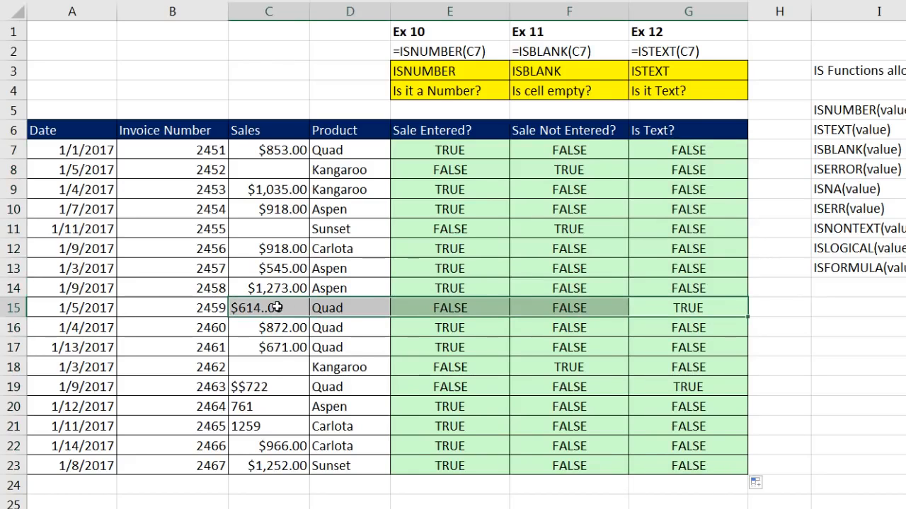
{"action": "mouse_move", "coordinate": [704, 387]}
{"action": "left_mouse_down"}
{"action": "mouse_move", "coordinate": [554, 387]}
{"action": "mouse_move", "coordinate": [436, 373]}
{"action": "mouse_move", "coordinate": [284, 385]}
{"action": "left_mouse_up"}
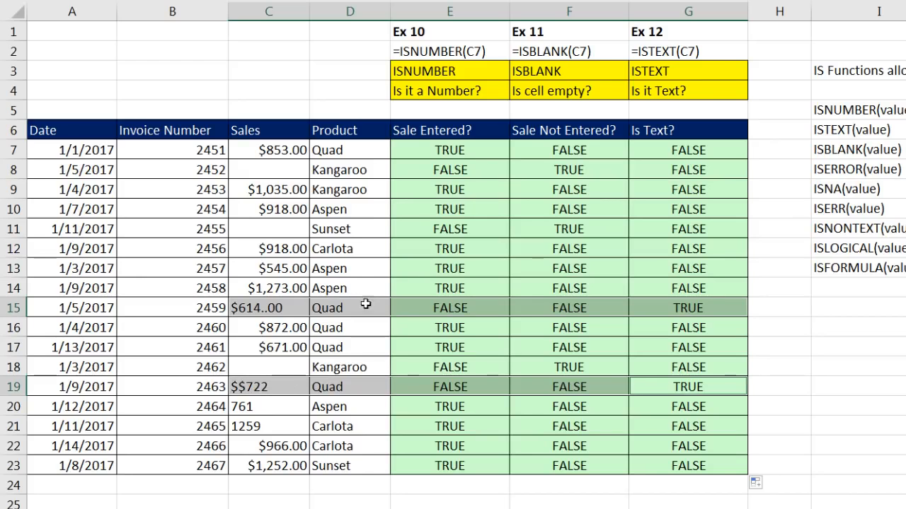
Inspect the E7 formula, then the E23, F23 and G23 formulas in the last row.
{"action": "left_click", "coordinate": [459, 152]}
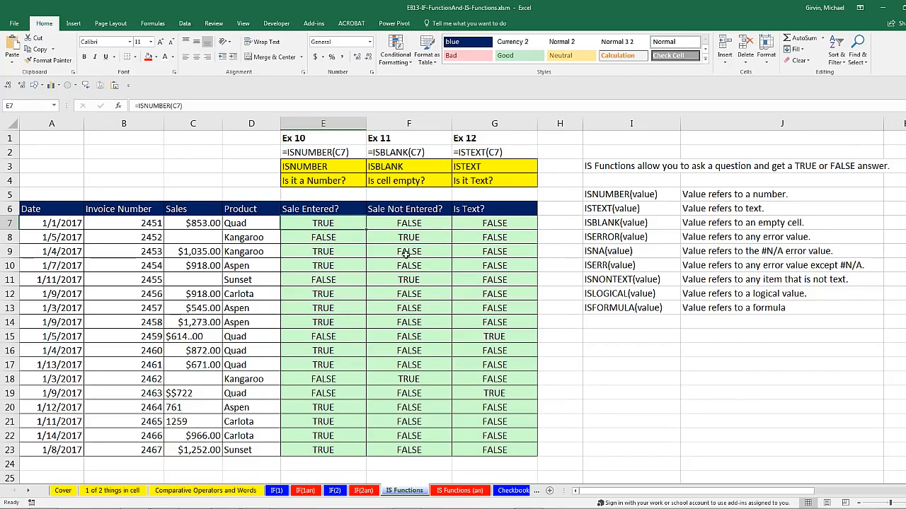
{"action": "left_click", "coordinate": [323, 451]}
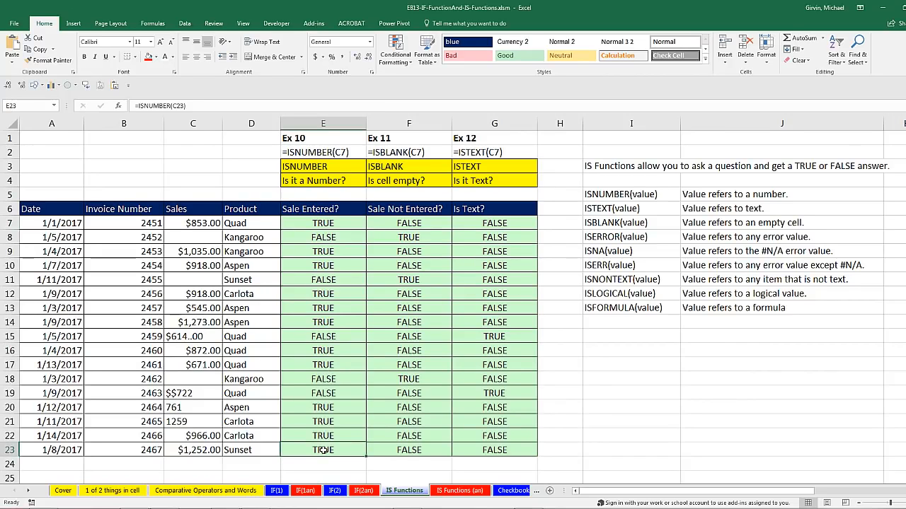
{"action": "key", "text": "F2"}
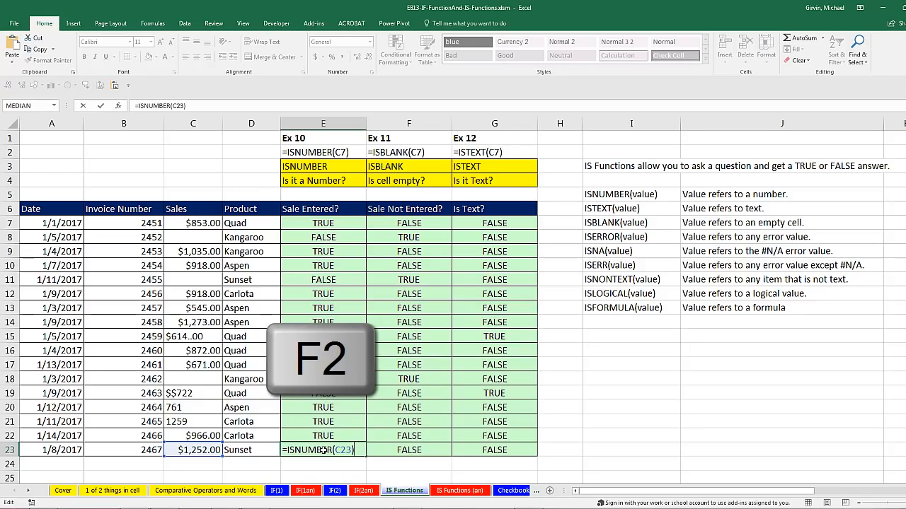
{"action": "key", "text": "Tab"}
{"action": "key", "text": "F2"}
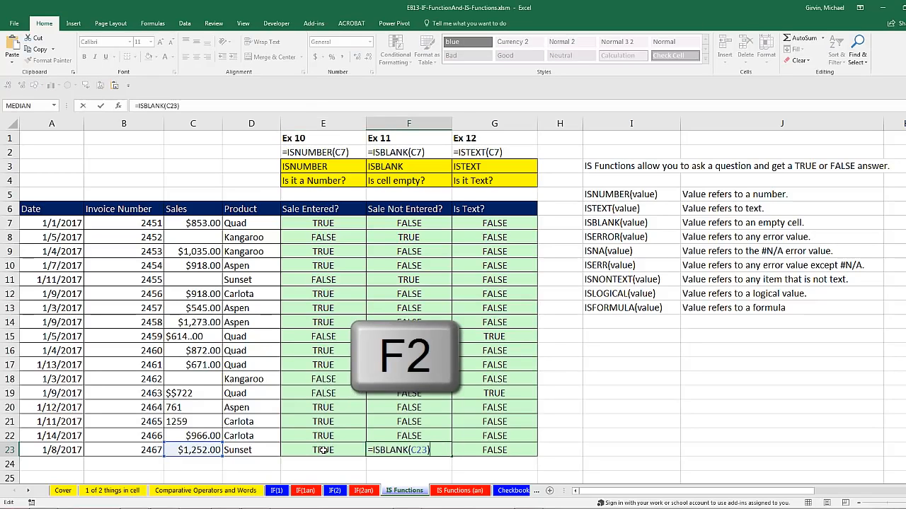
{"action": "key", "text": "Tab"}
{"action": "key", "text": "F2"}
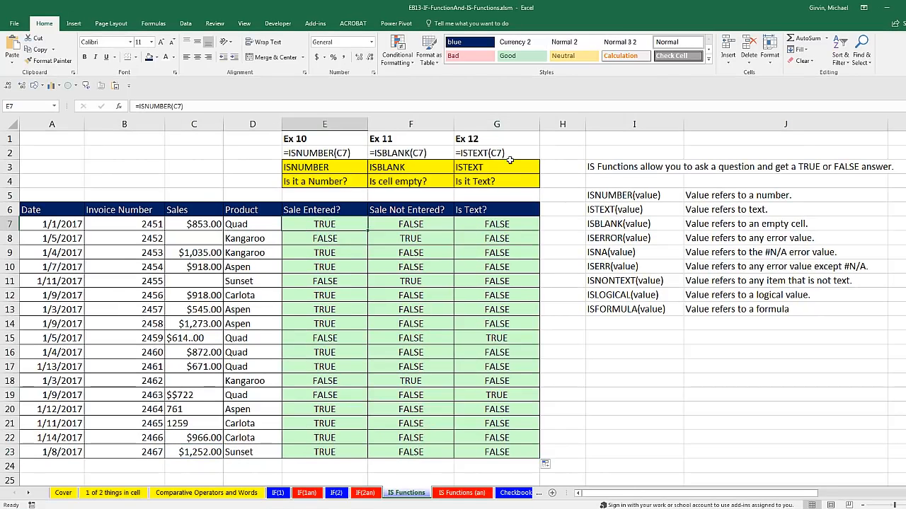
Scroll the sheet tab bar to the later sheets and switch to the Checkbook sheet.
{"action": "left_click", "coordinate": [29, 494]}
{"action": "left_click", "coordinate": [29, 494]}
{"action": "left_click", "coordinate": [29, 494]}
{"action": "left_click", "coordinate": [29, 494]}
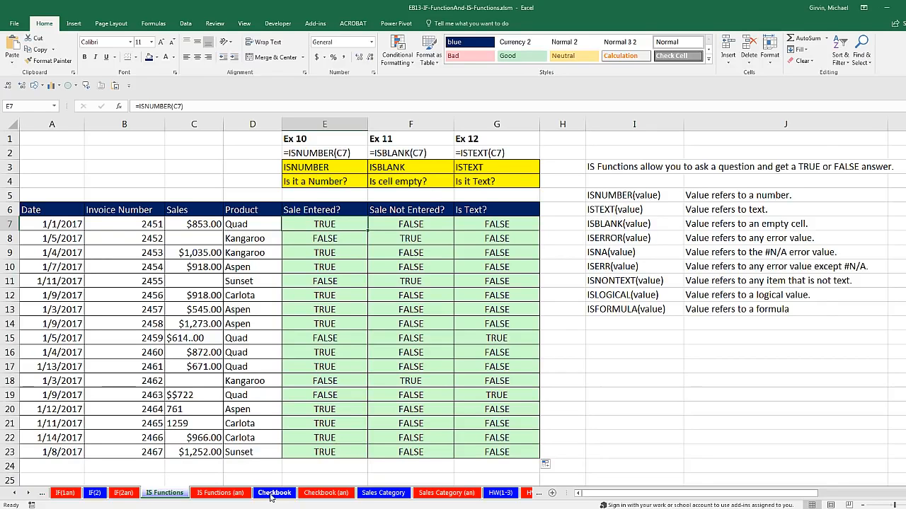
{"action": "left_click", "coordinate": [273, 494]}
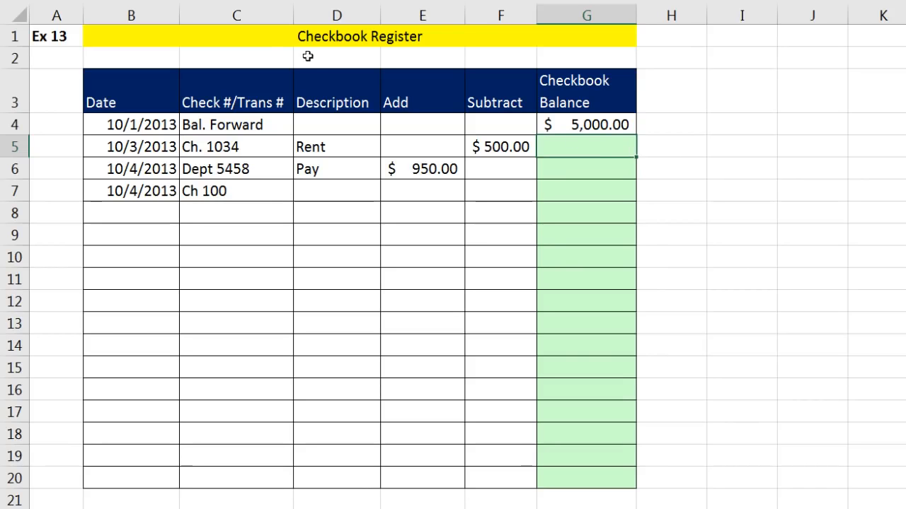
{"action": "left_click_drag", "start_coordinate": [117, 125], "coordinate": [553, 132]}
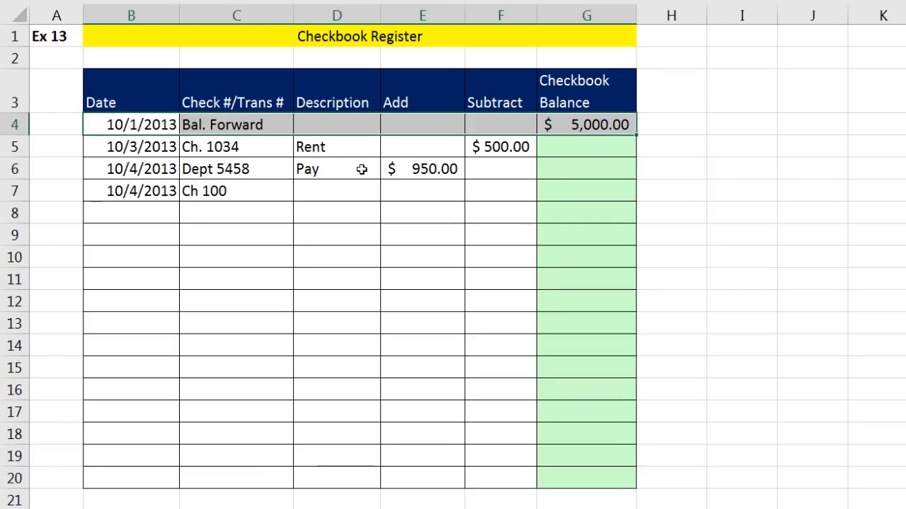
{"action": "left_click", "coordinate": [108, 147]}
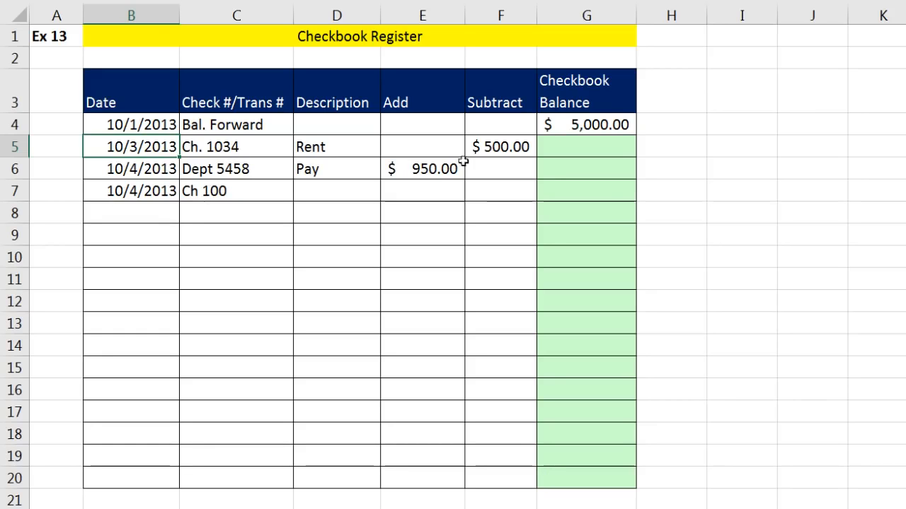
{"action": "left_click", "coordinate": [505, 143]}
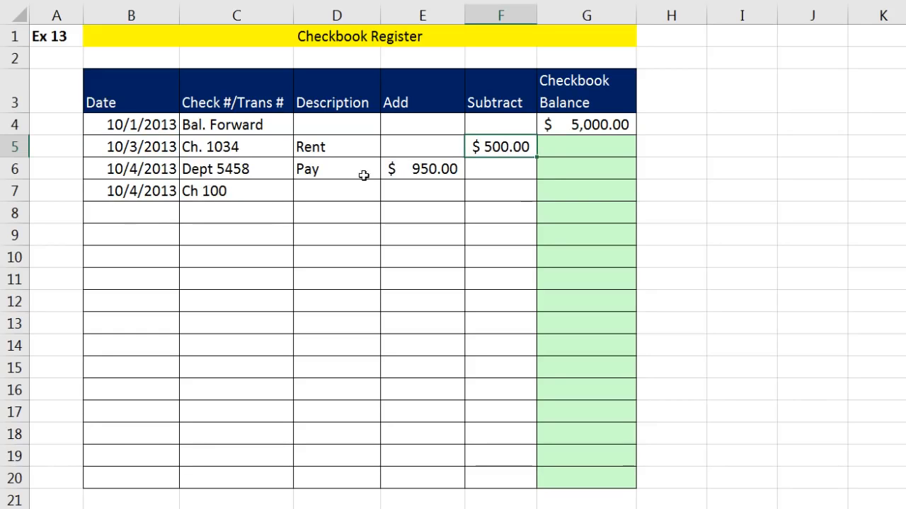
{"action": "left_click", "coordinate": [402, 170]}
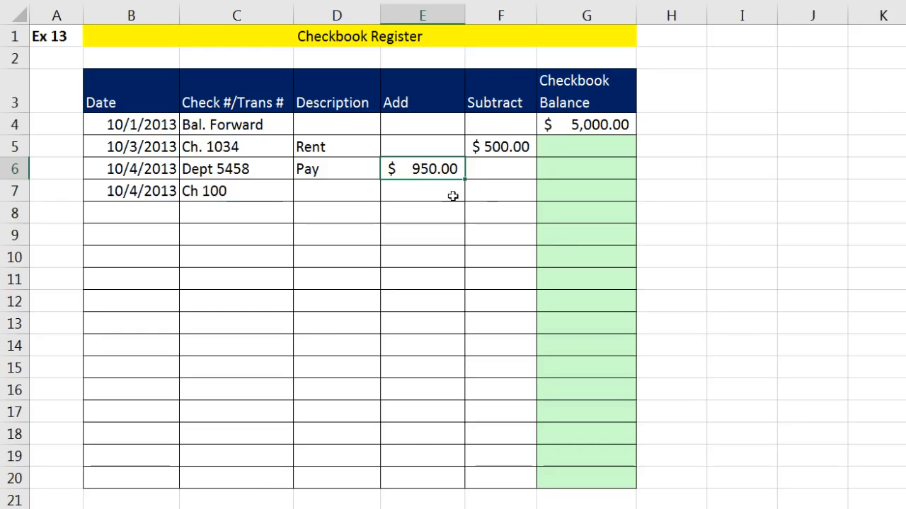
{"action": "left_click", "coordinate": [481, 195]}
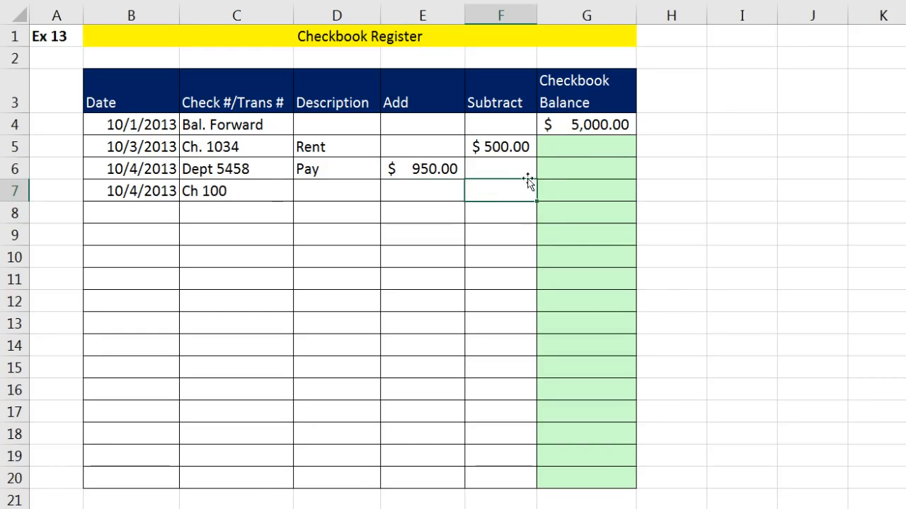
{"action": "left_click", "coordinate": [571, 148]}
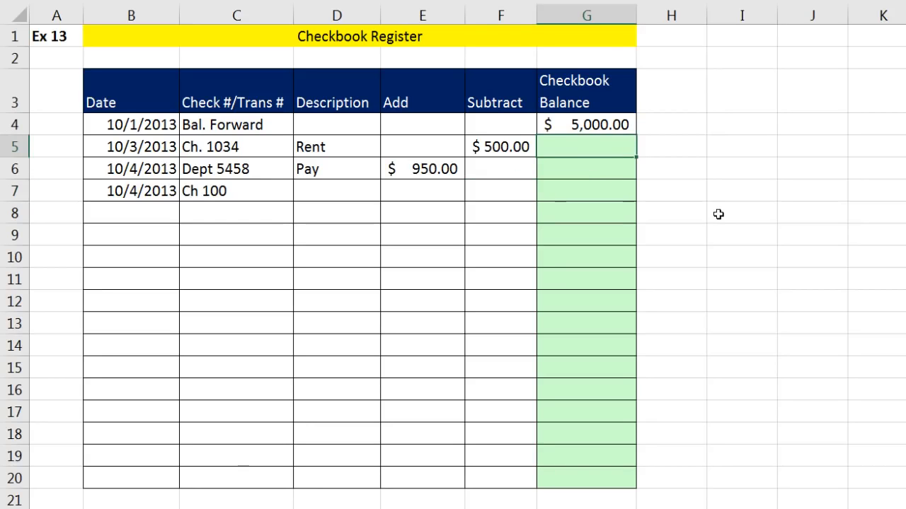
{"action": "left_click", "coordinate": [588, 166]}
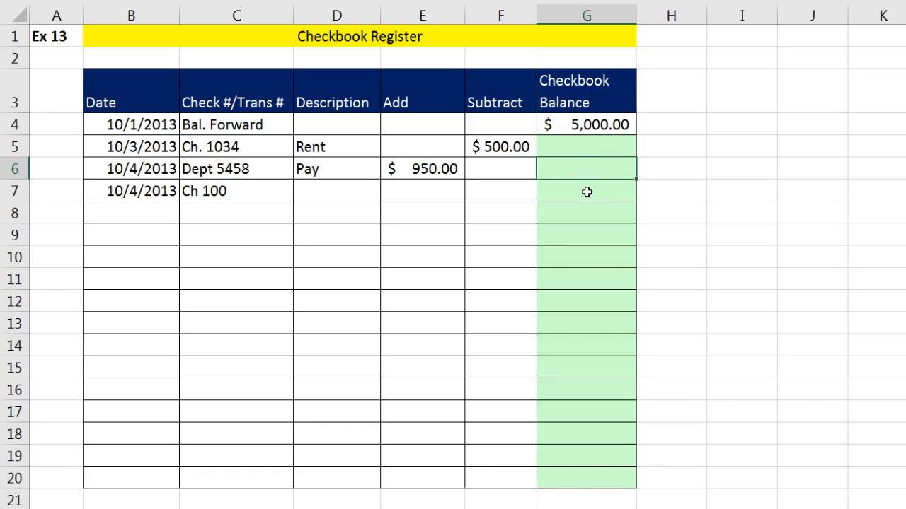
{"action": "left_click", "coordinate": [587, 192]}
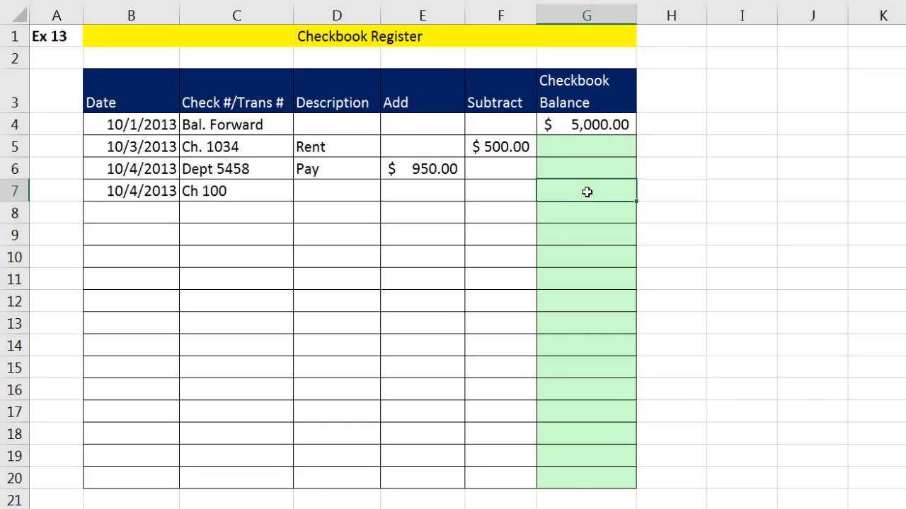
{"action": "left_click", "coordinate": [590, 146]}
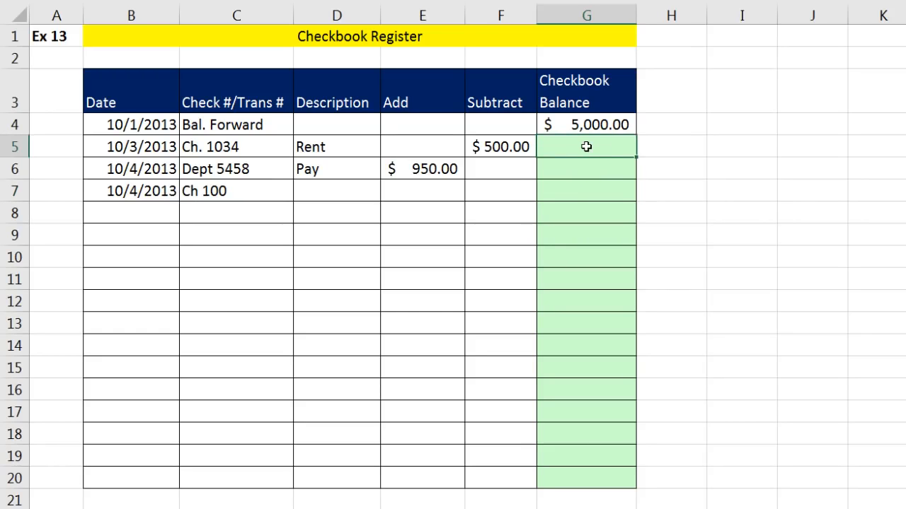
{"action": "left_click", "coordinate": [594, 126]}
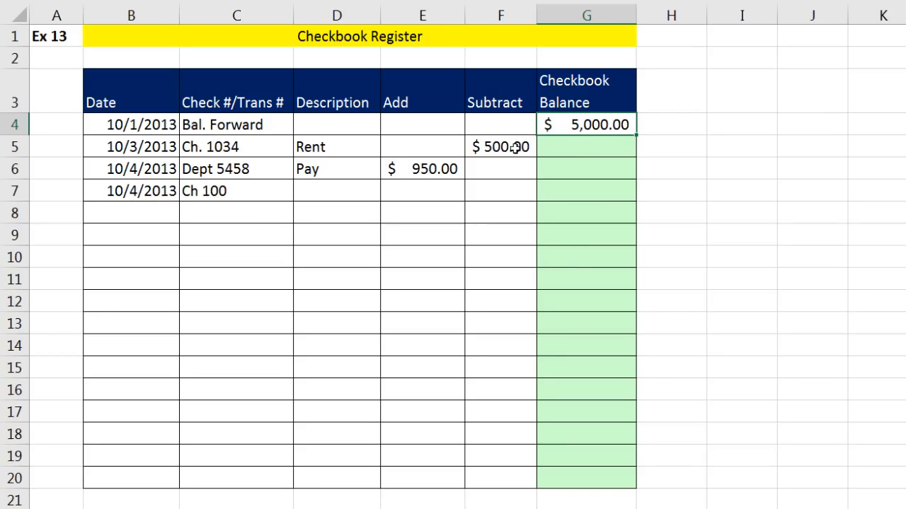
{"action": "left_click", "coordinate": [580, 148]}
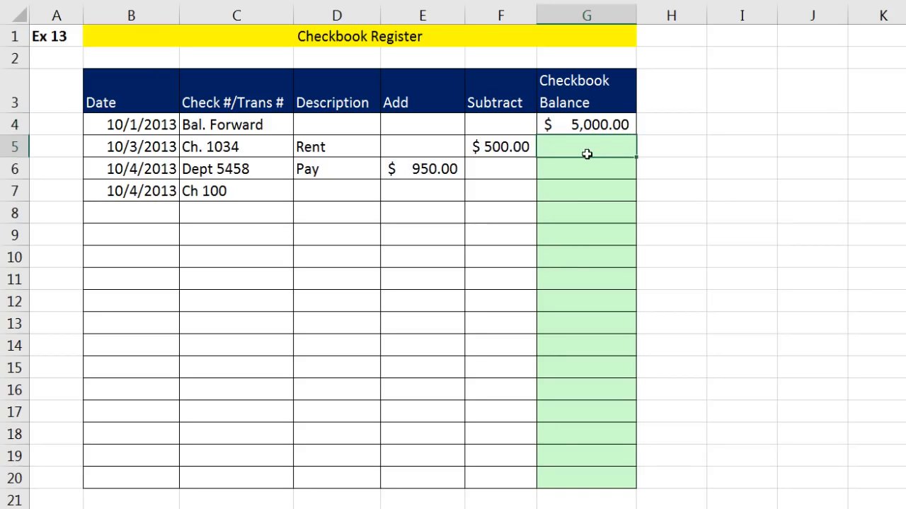
Enter sample balances of 4500 in G5 and 5450 in G6.
{"action": "type", "text": "4500"}
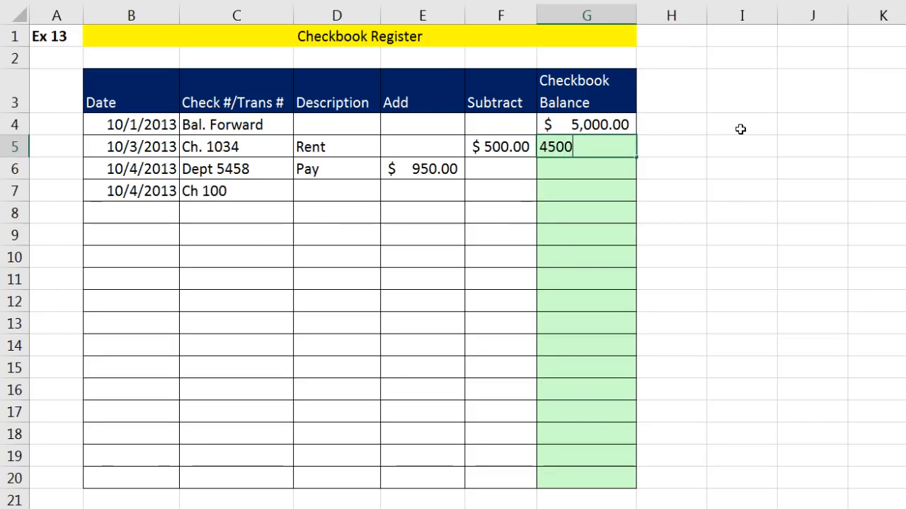
{"action": "key", "text": "Return"}
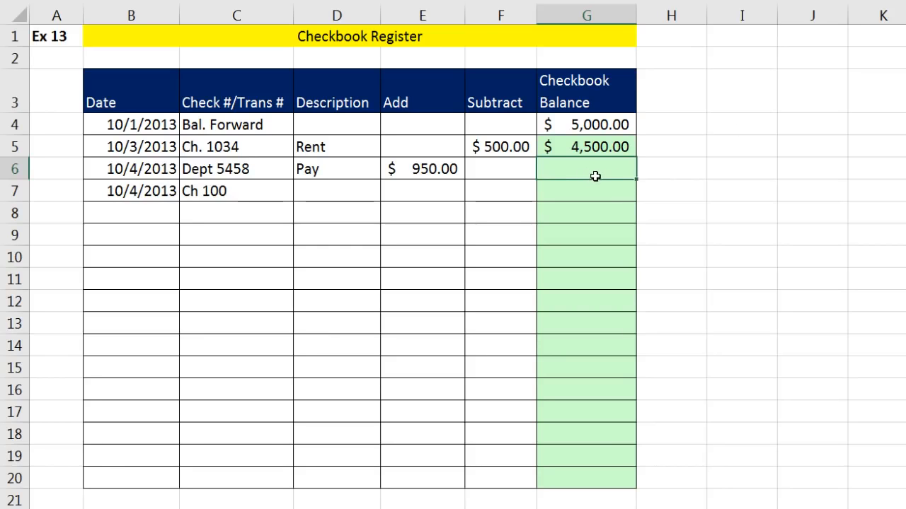
{"action": "left_click", "coordinate": [607, 146]}
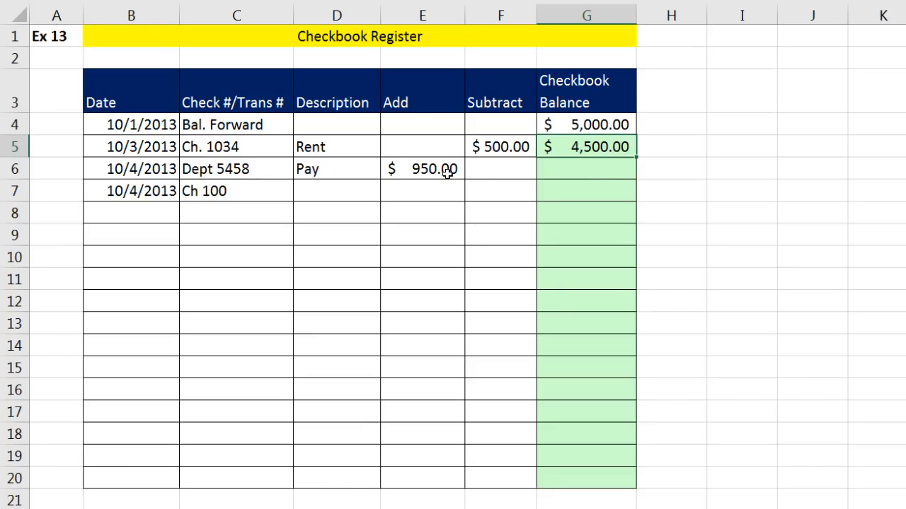
{"action": "left_click", "coordinate": [590, 171]}
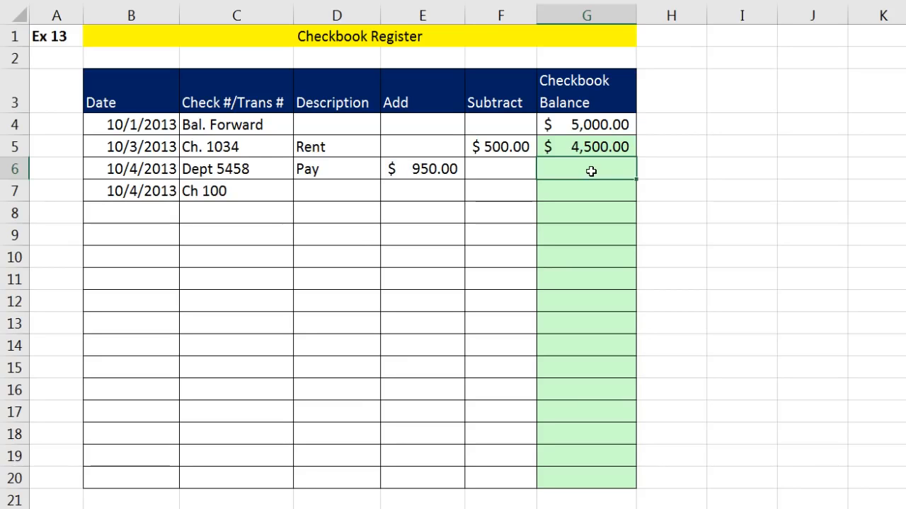
{"action": "type", "text": "5450"}
{"action": "key", "text": "Return"}
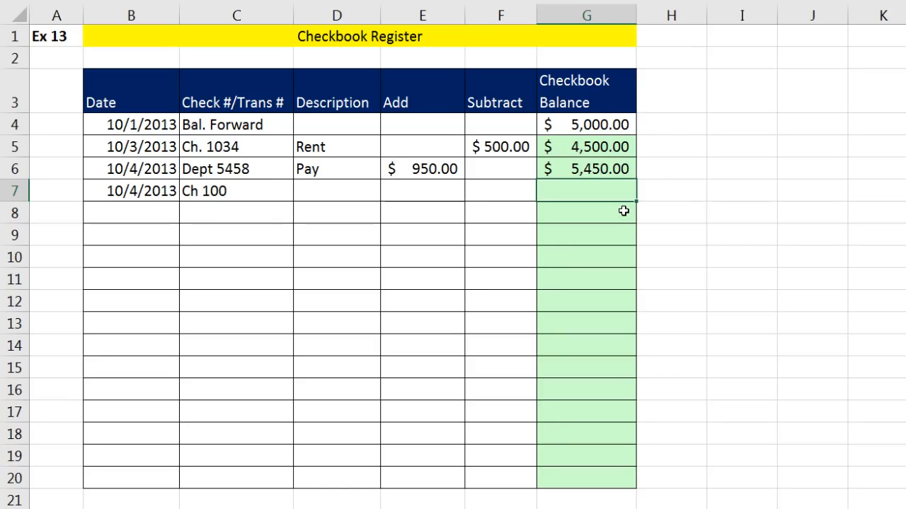
Clear the typed 4,500.00 and 5,450.00 balances from G5:G6.
{"action": "left_click", "coordinate": [593, 145]}
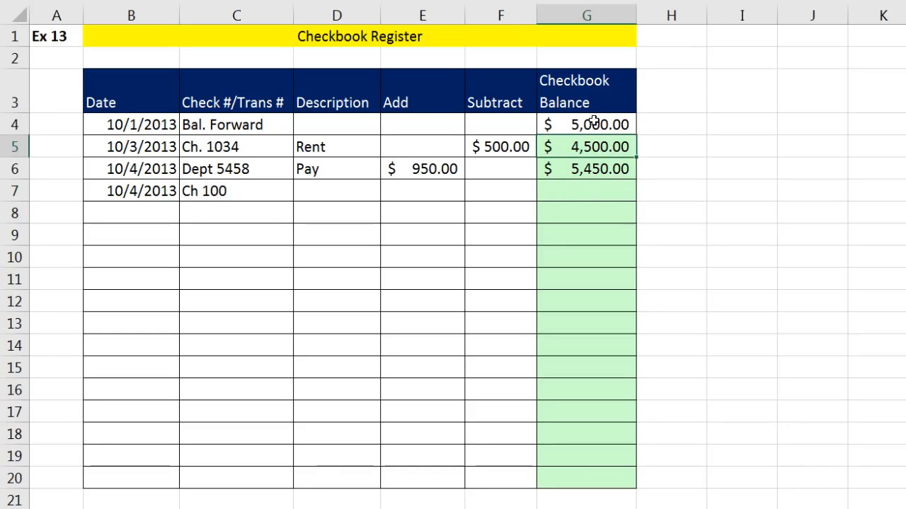
{"action": "left_click", "coordinate": [587, 170]}
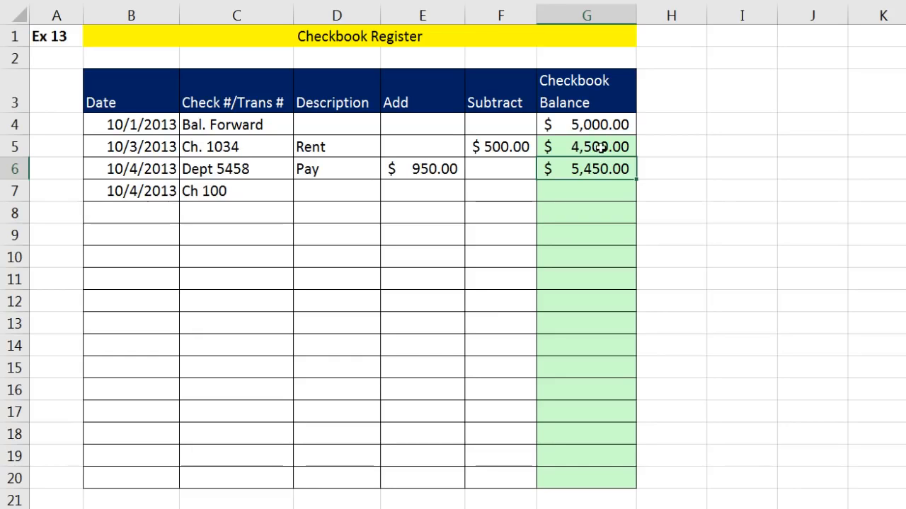
{"action": "left_click_drag", "start_coordinate": [600, 147], "coordinate": [603, 169]}
{"action": "key", "text": "Delete"}
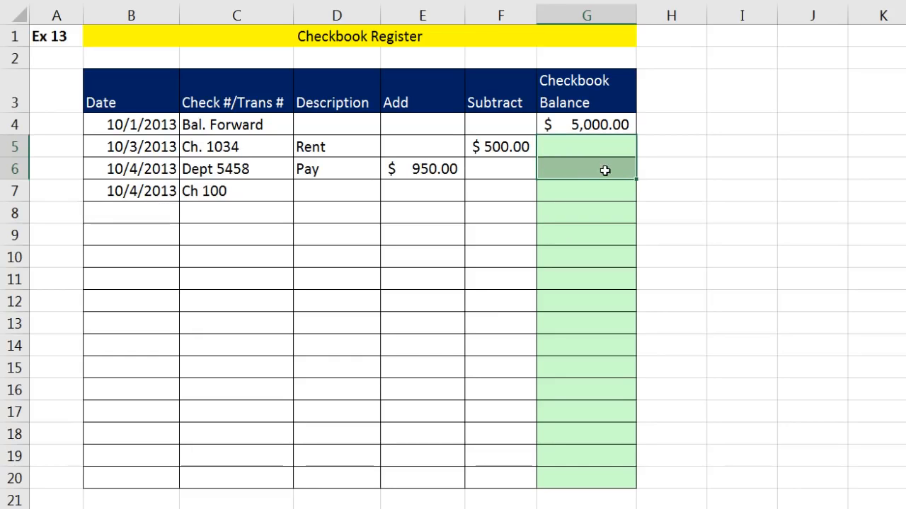
Enter =G4-F5+E5 in G5 so it shows a $4,500.00 balance.
{"action": "left_click", "coordinate": [594, 149]}
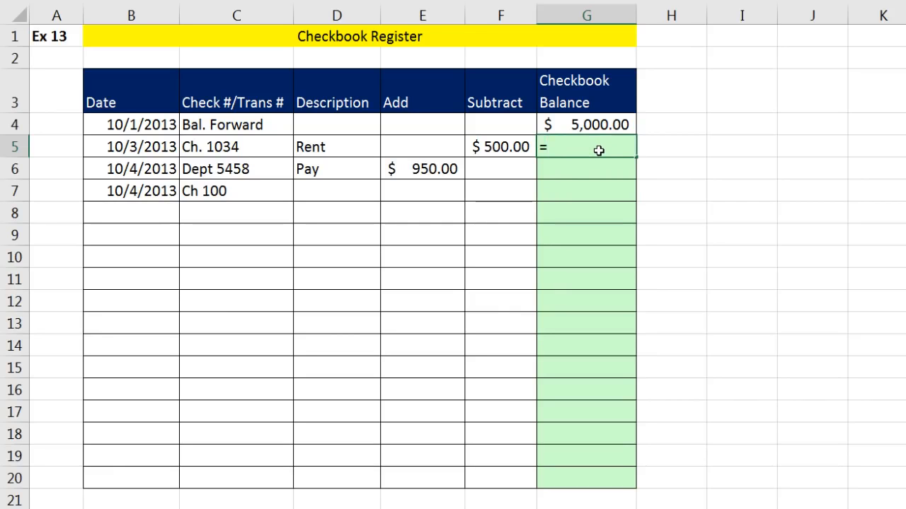
{"action": "type", "text": "="}
{"action": "key", "text": "Up"}
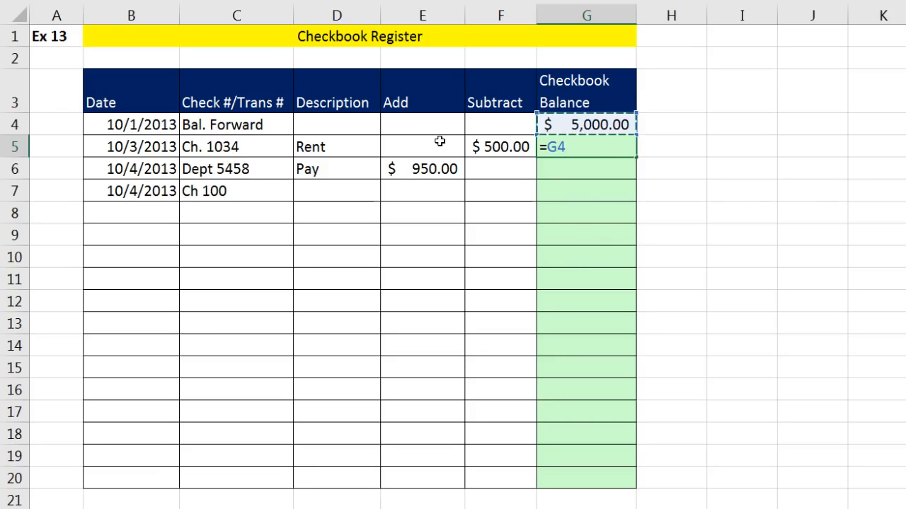
{"action": "type", "text": "-"}
{"action": "left_click", "coordinate": [508, 145]}
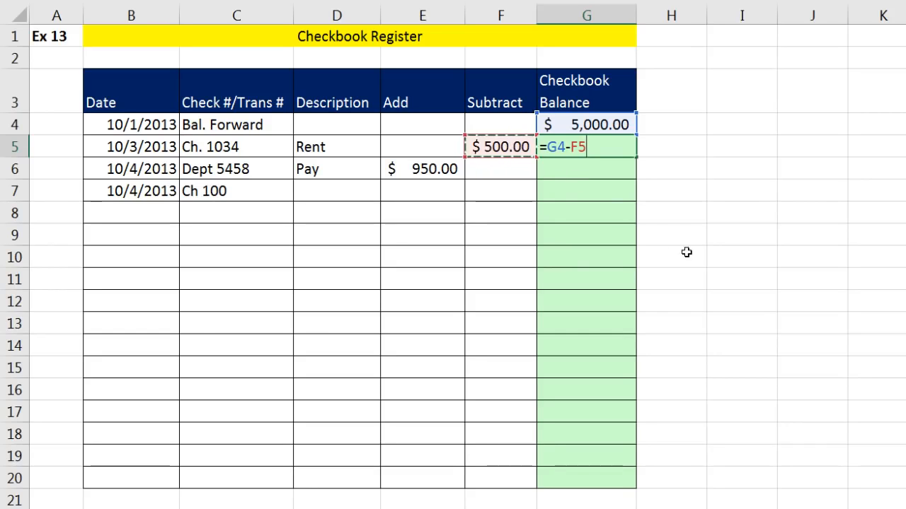
{"action": "type", "text": "+"}
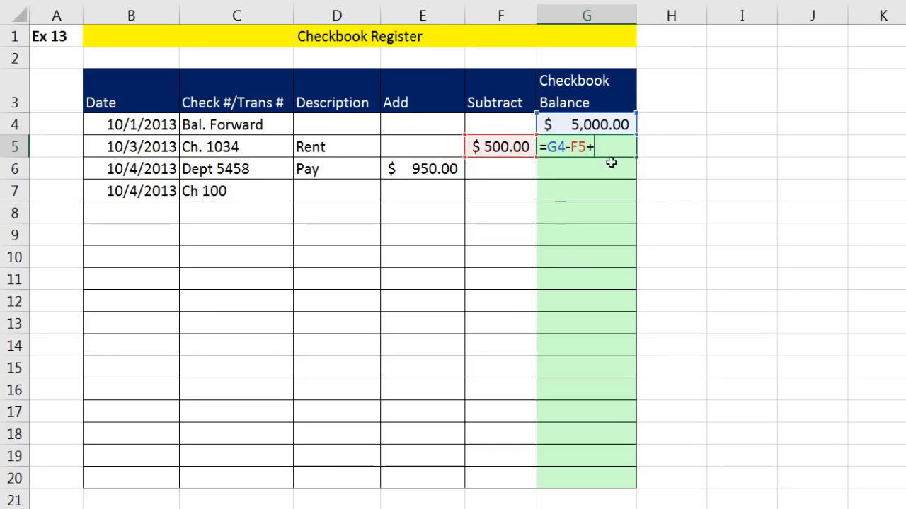
{"action": "left_click", "coordinate": [447, 142]}
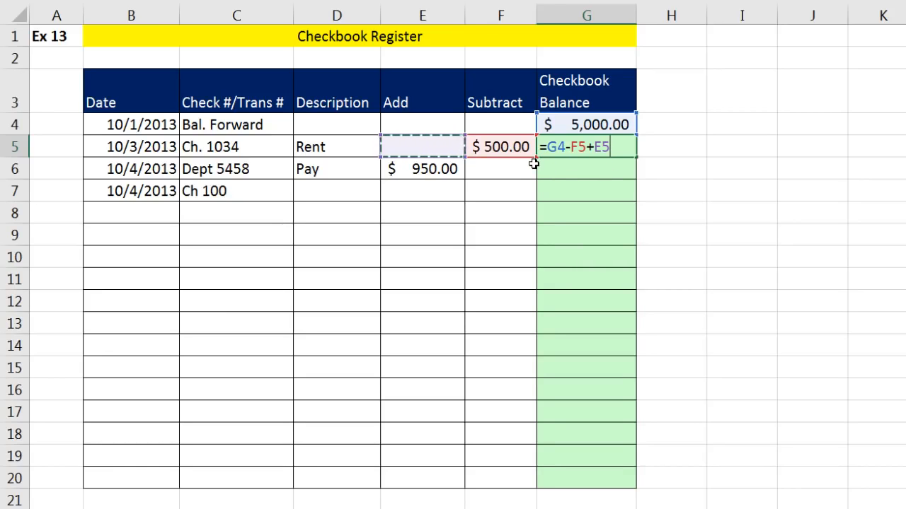
{"action": "key", "text": "ctrl+Return"}
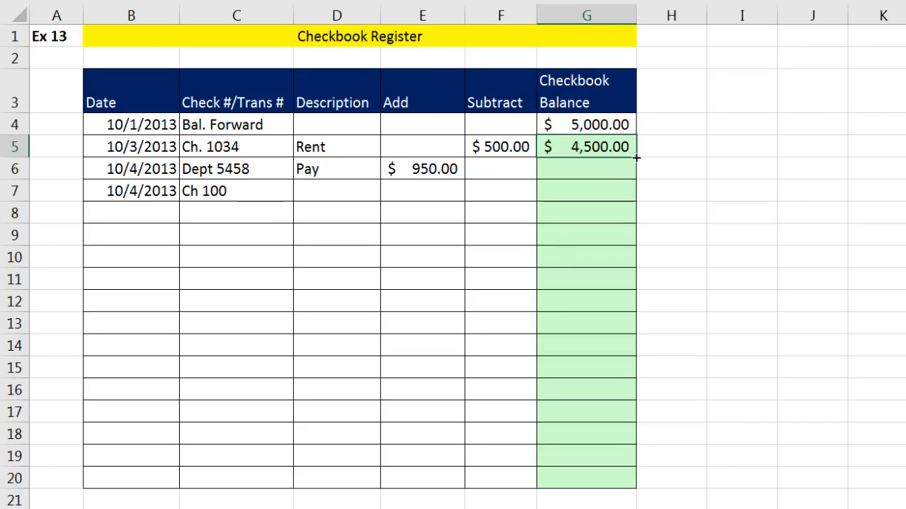
Fill the G5 balance formula down the column through G20.
{"action": "left_click_drag", "start_coordinate": [634, 177], "coordinate": [628, 486]}
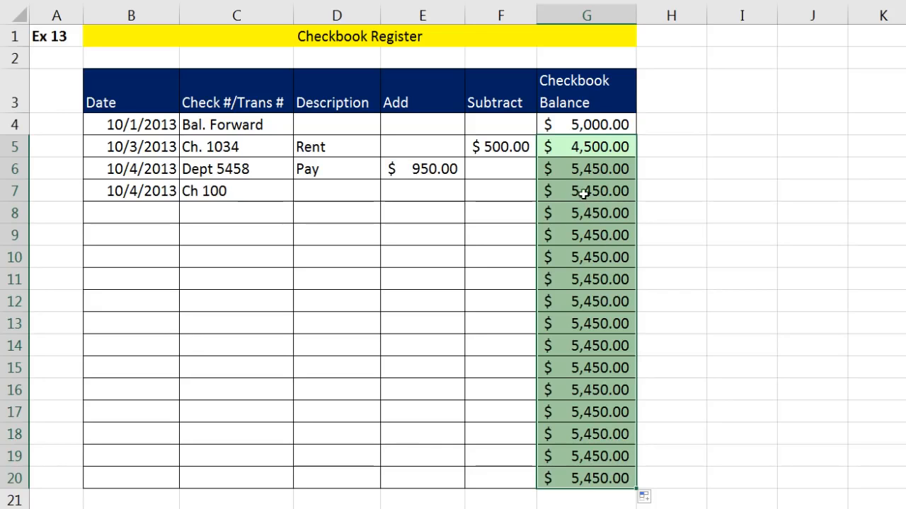
{"action": "left_click_drag", "start_coordinate": [572, 211], "coordinate": [572, 479]}
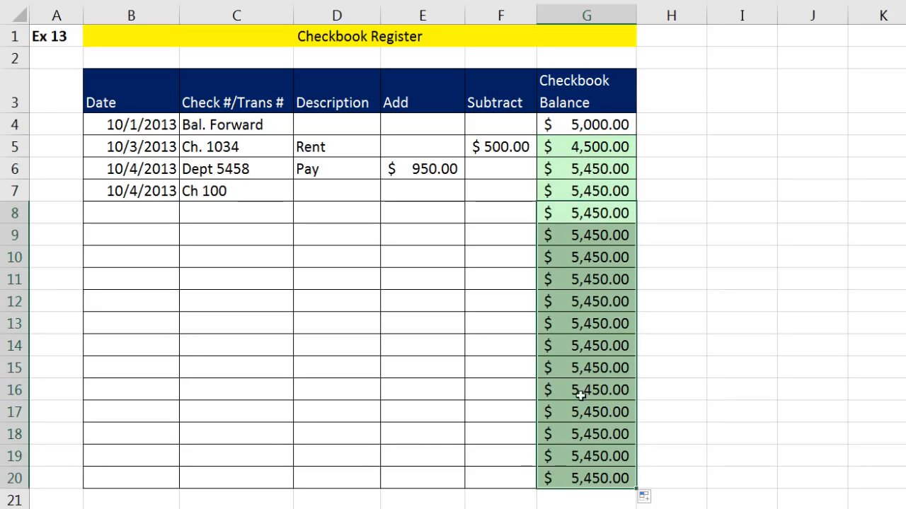
{"action": "left_click", "coordinate": [146, 213]}
{"action": "left_click", "coordinate": [150, 235]}
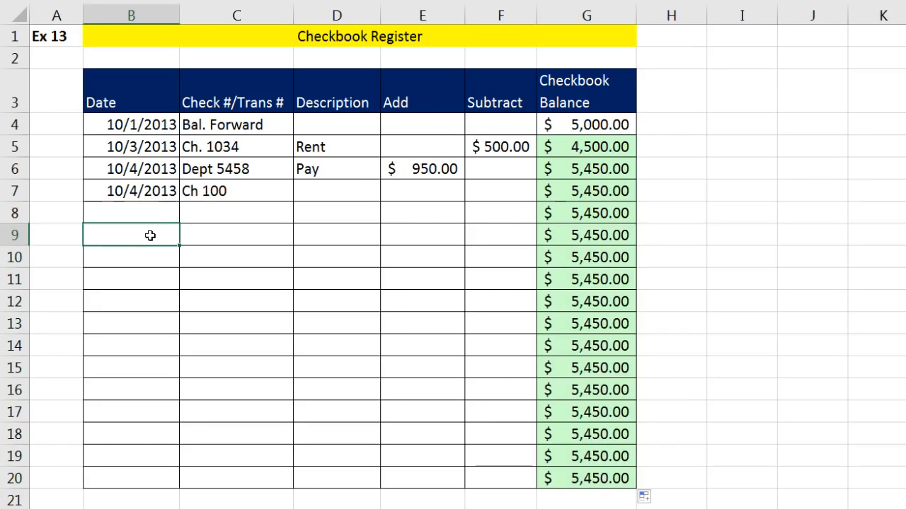
{"action": "left_click", "coordinate": [152, 256]}
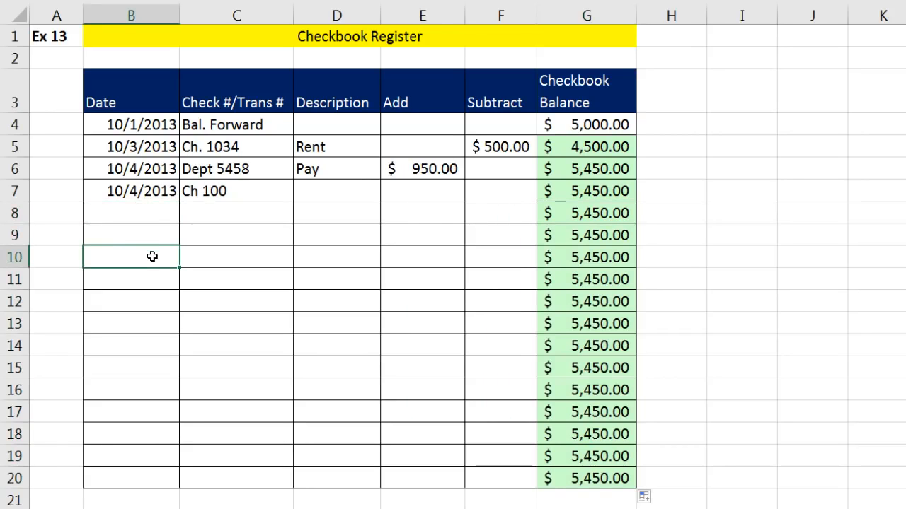
{"action": "left_click", "coordinate": [158, 213]}
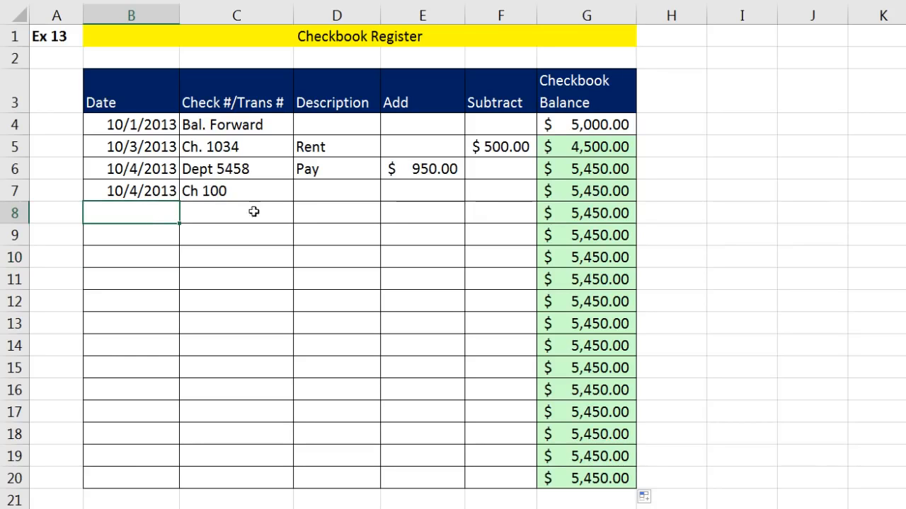
Check the copied balances, confirming G7 holds =G6-F7+E7, then reopen G5's formula for editing.
{"action": "left_click", "coordinate": [587, 213]}
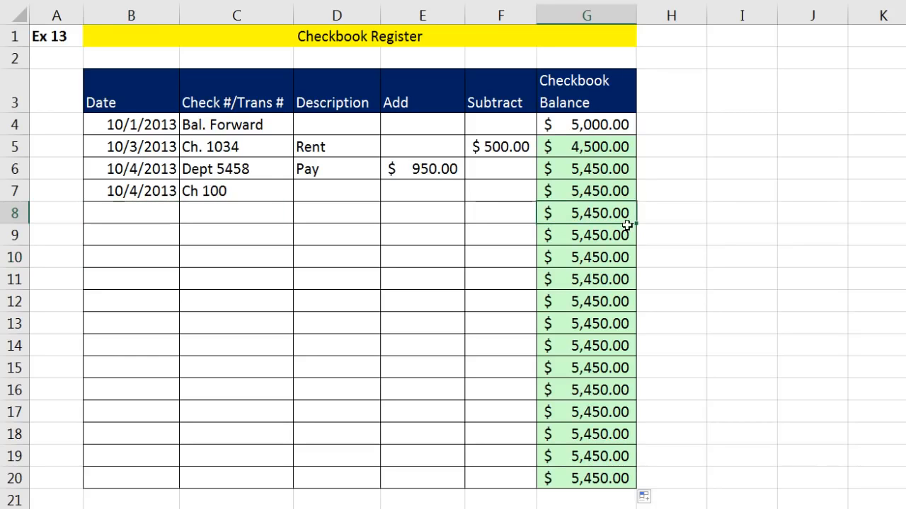
{"action": "left_click", "coordinate": [580, 190]}
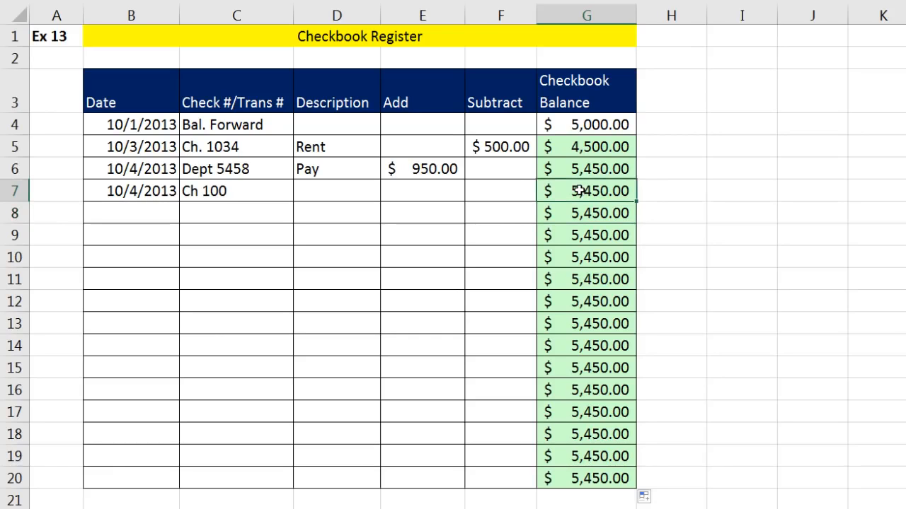
{"action": "left_click", "coordinate": [579, 171]}
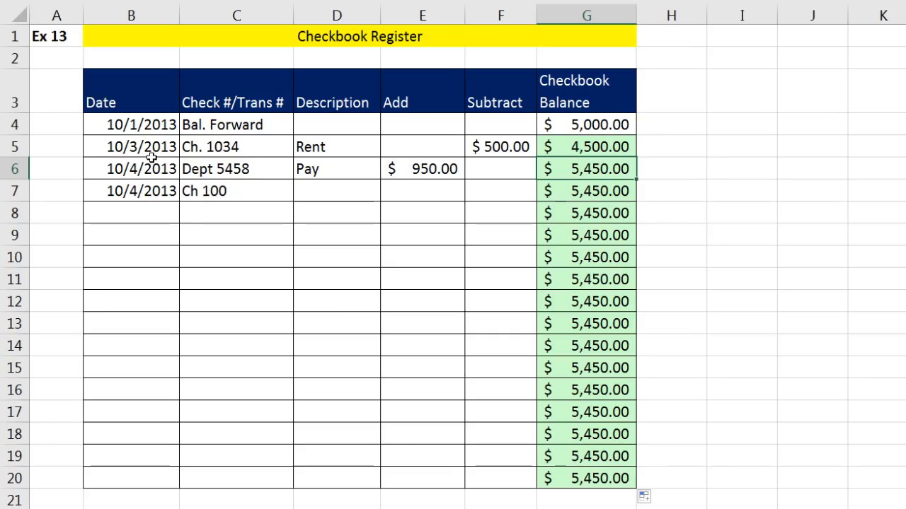
{"action": "left_click", "coordinate": [590, 149]}
{"action": "left_click", "coordinate": [588, 170]}
{"action": "left_click", "coordinate": [586, 194]}
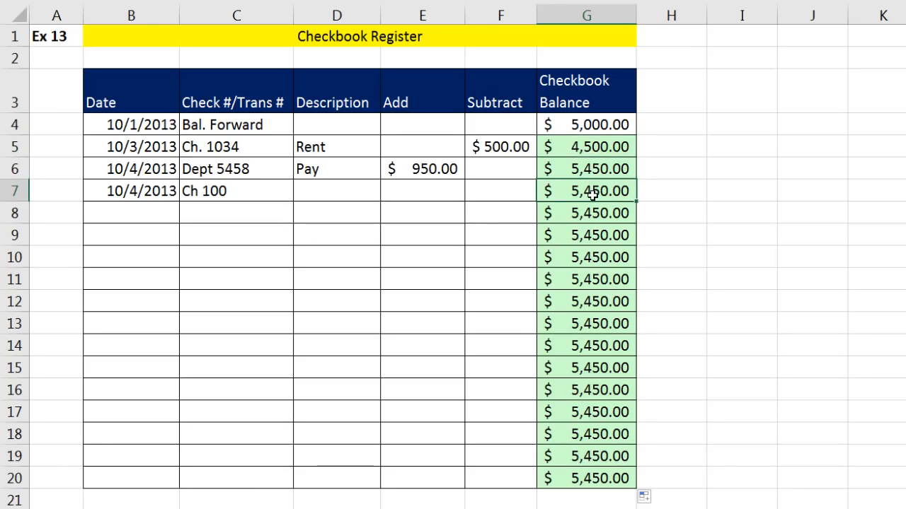
{"action": "double_click", "coordinate": [593, 195]}
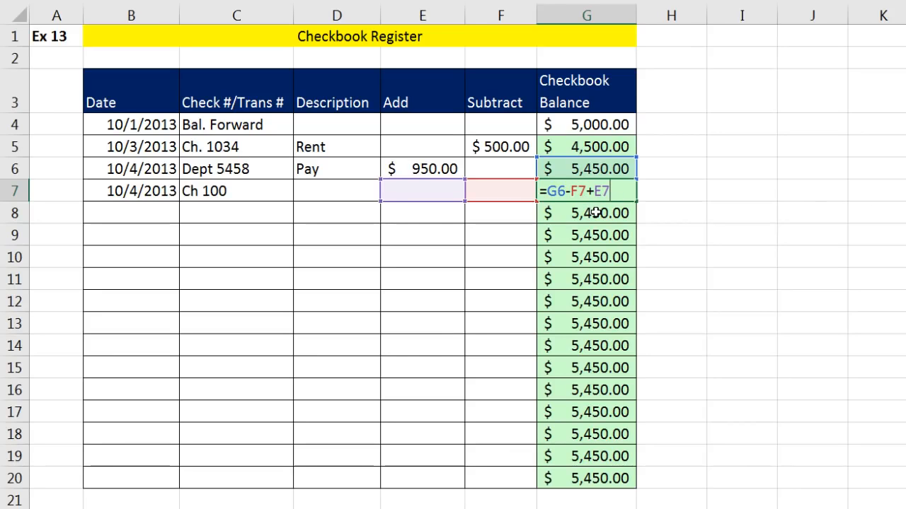
{"action": "key", "text": "ctrl+Return"}
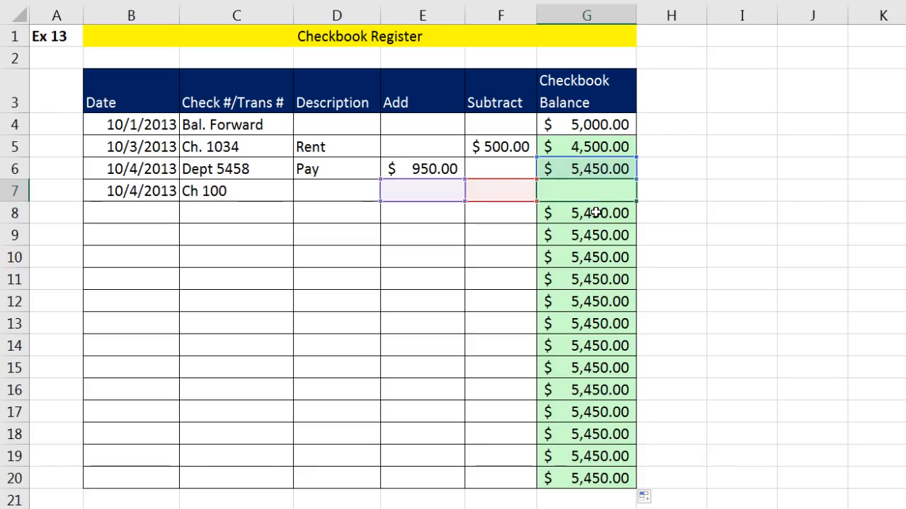
{"action": "left_click", "coordinate": [596, 146]}
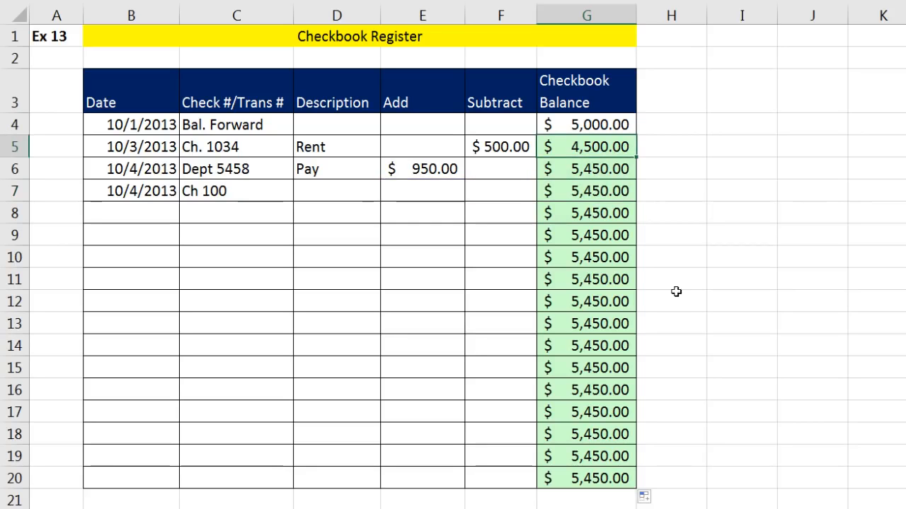
{"action": "key", "text": "F2"}
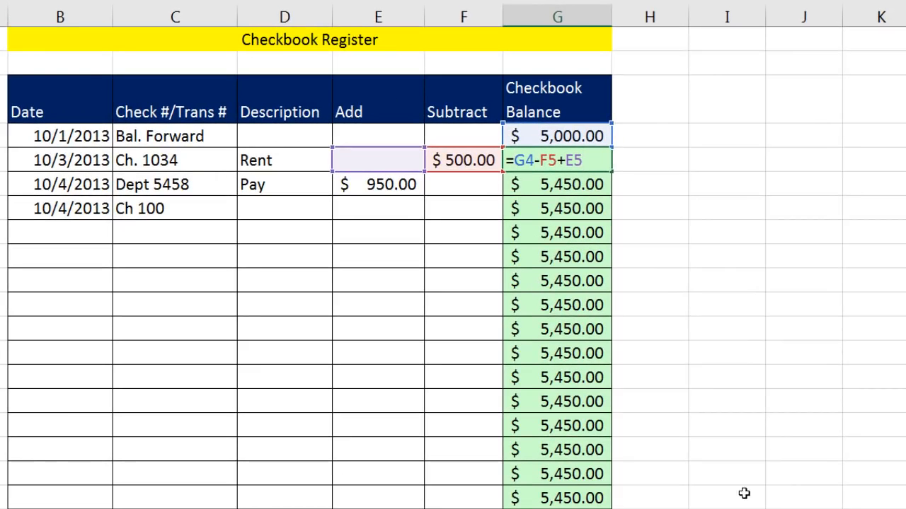
Start wrapping G5's formula as an IF whose test is ISBLANK(B5).
{"action": "type", "text": "i"}
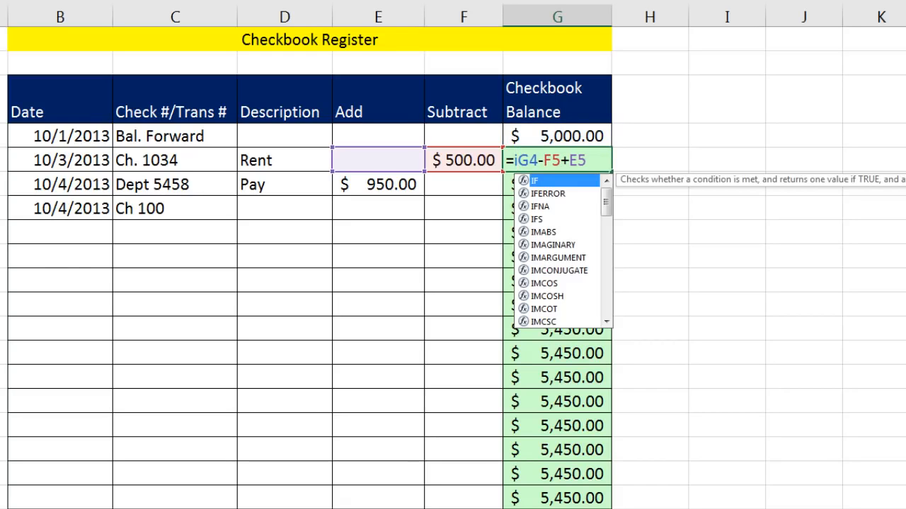
{"action": "key", "text": "Tab"}
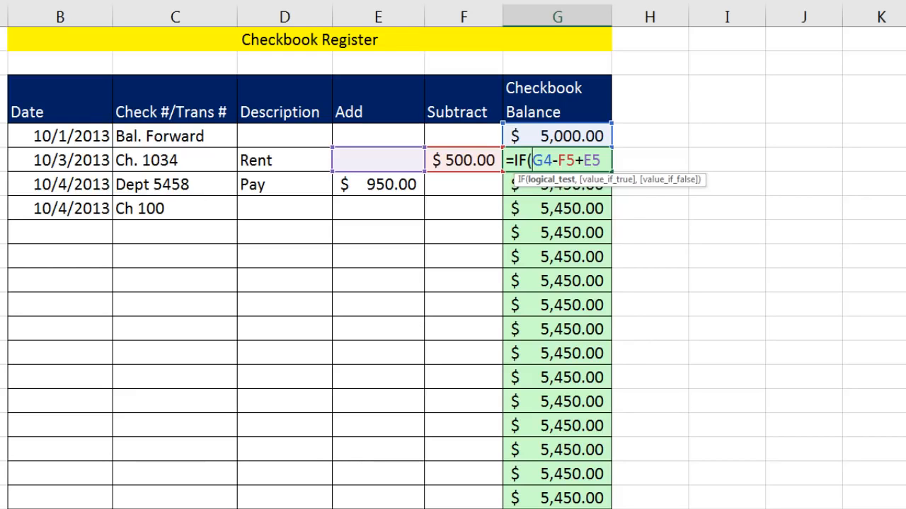
{"action": "type", "text": "isb"}
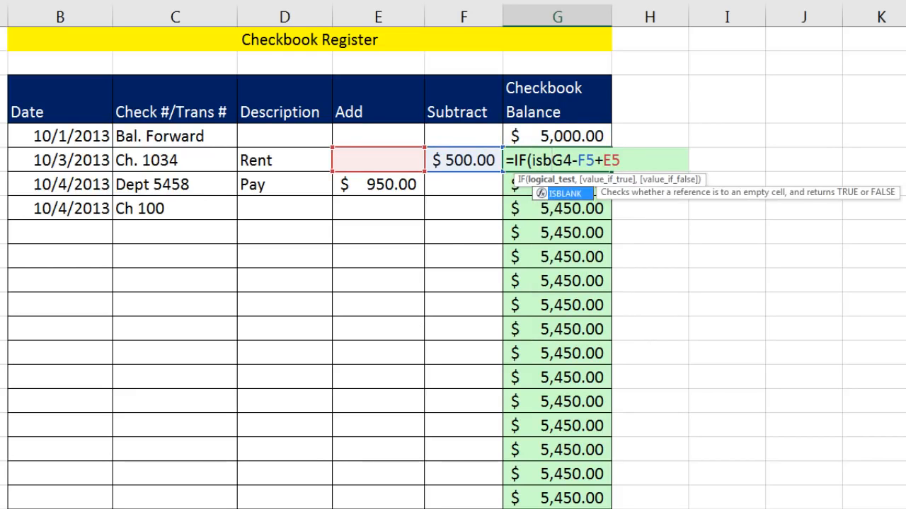
{"action": "key", "text": "Tab"}
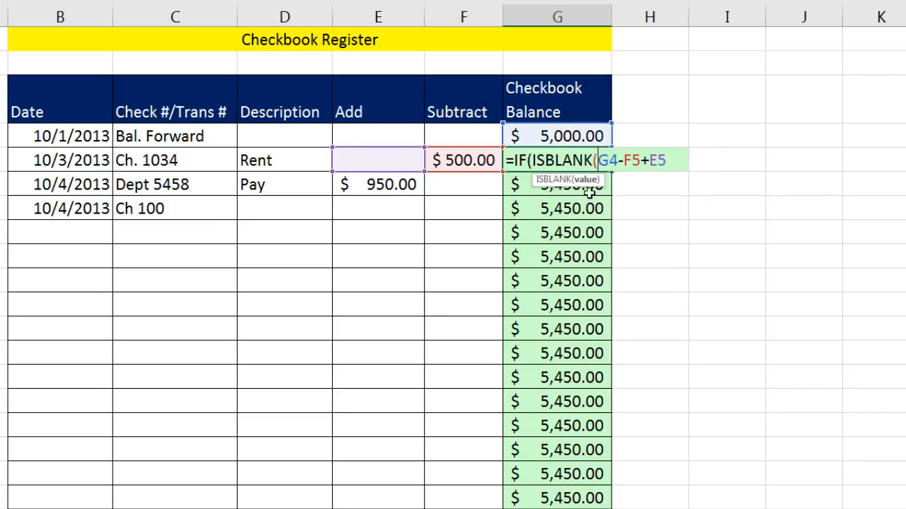
{"action": "left_click", "coordinate": [77, 161]}
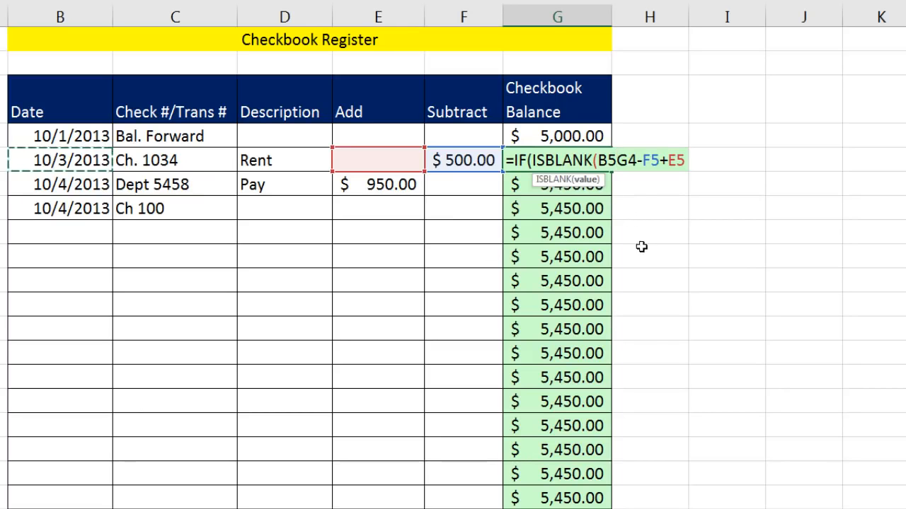
{"action": "type", "text": ")"}
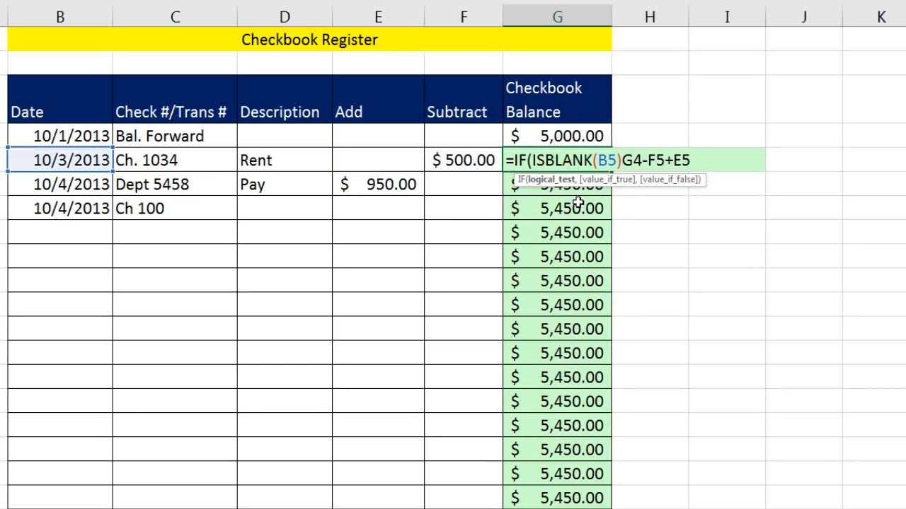
{"action": "type", "text": ","}
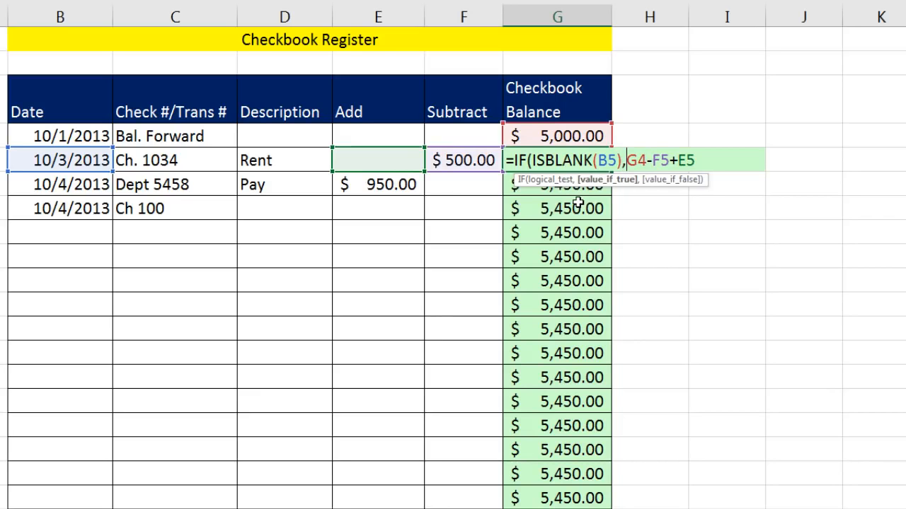
Finish G5 as =IF(ISBLANK(B5),"",G4-F5+E5) and commit it.
{"action": "left_click", "coordinate": [548, 181]}
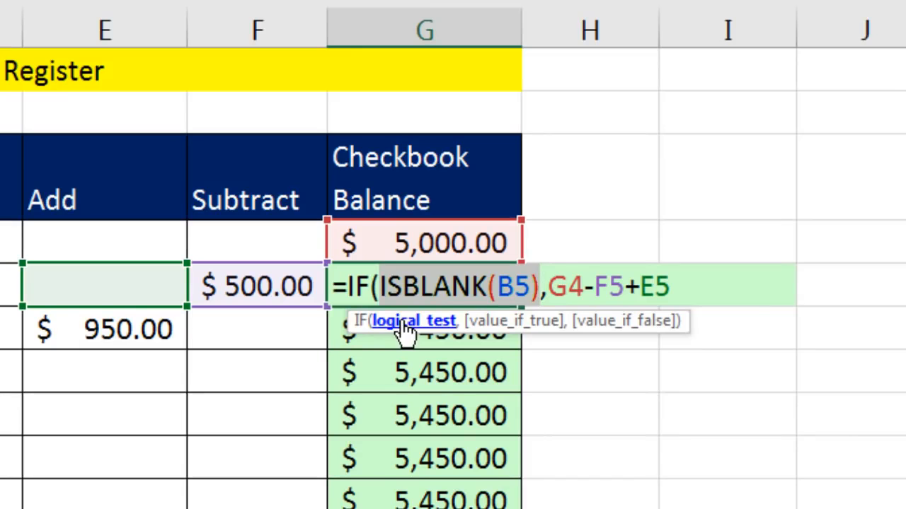
{"action": "left_click", "coordinate": [544, 291]}
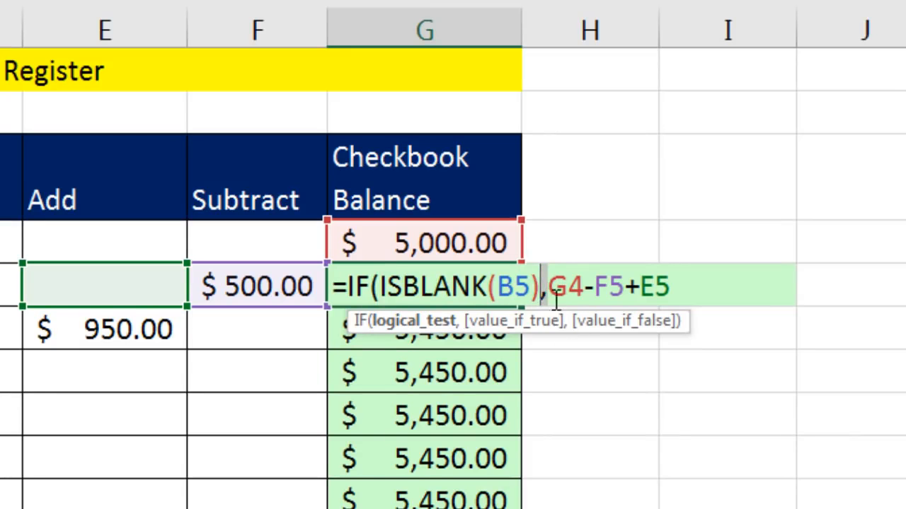
{"action": "left_click", "coordinate": [556, 299]}
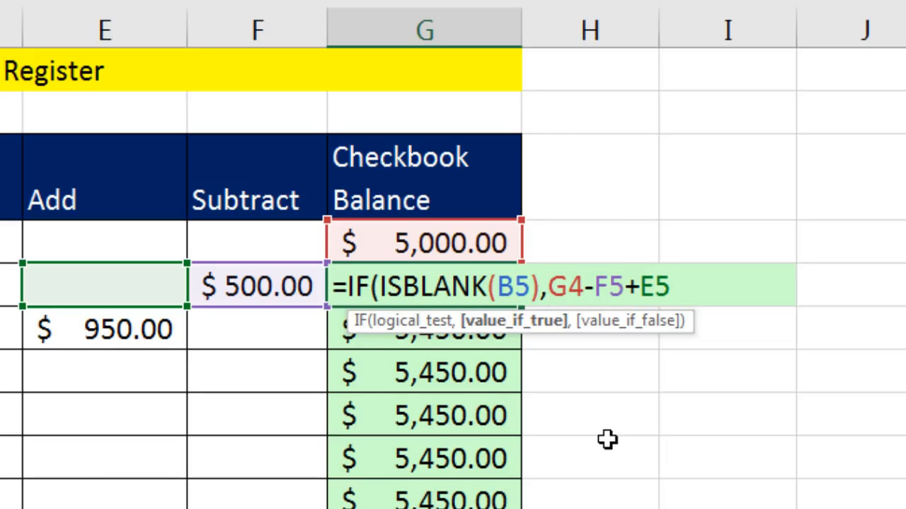
{"action": "type", "text": "\"\""}
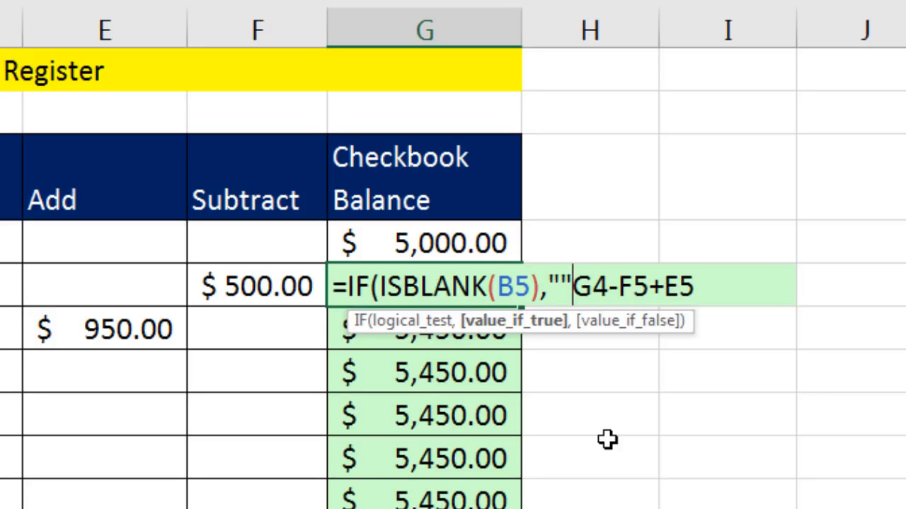
{"action": "type", "text": ","}
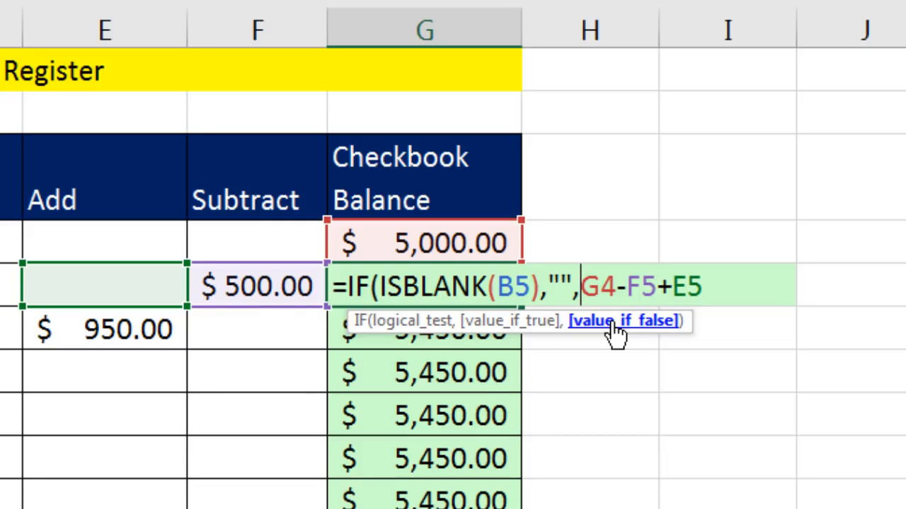
{"action": "left_click", "coordinate": [611, 325]}
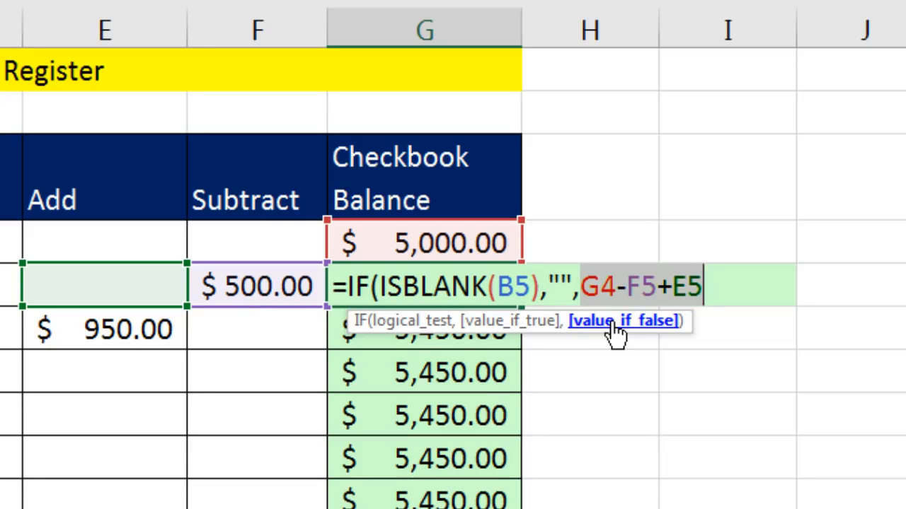
{"action": "left_click", "coordinate": [524, 327]}
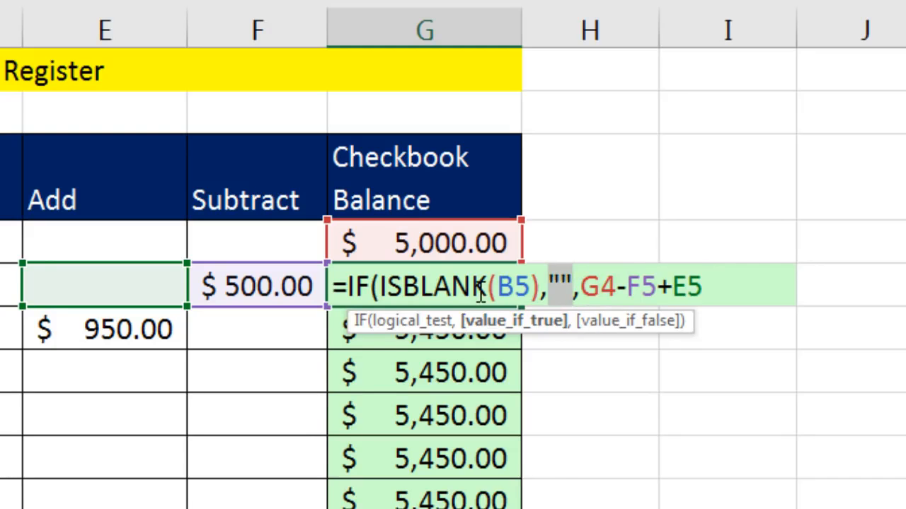
{"action": "left_click", "coordinate": [429, 330]}
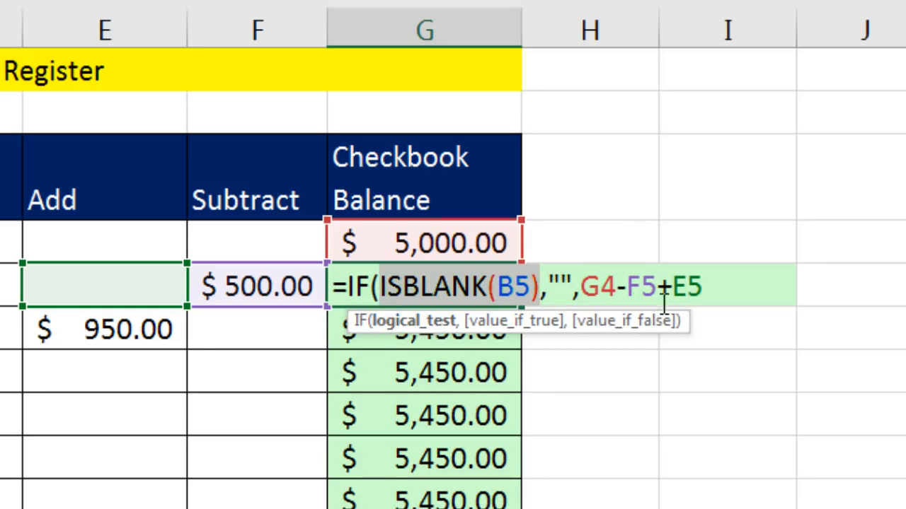
{"action": "left_click", "coordinate": [711, 299]}
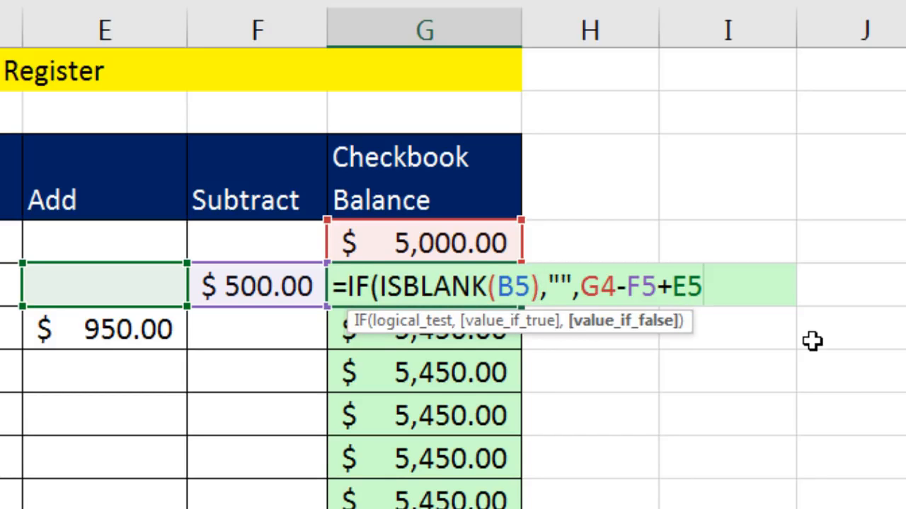
{"action": "type", "text": ")"}
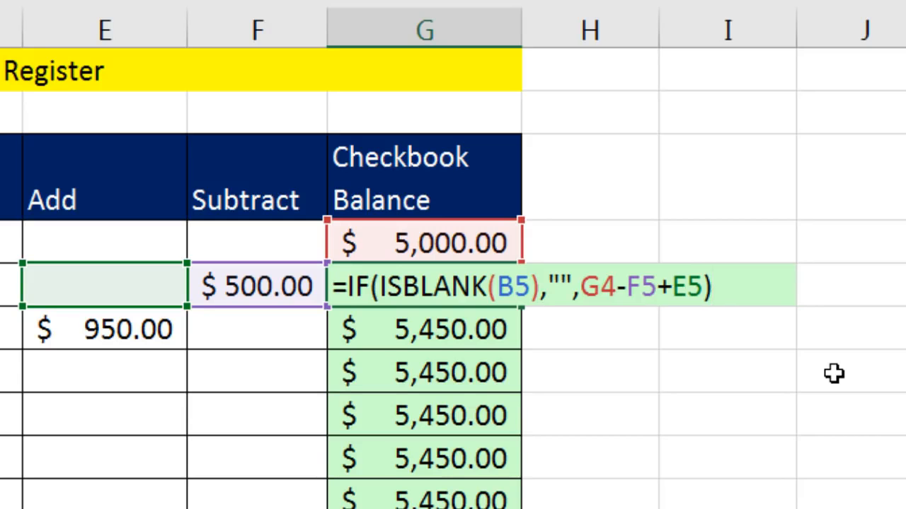
{"action": "key", "text": "ctrl+Return"}
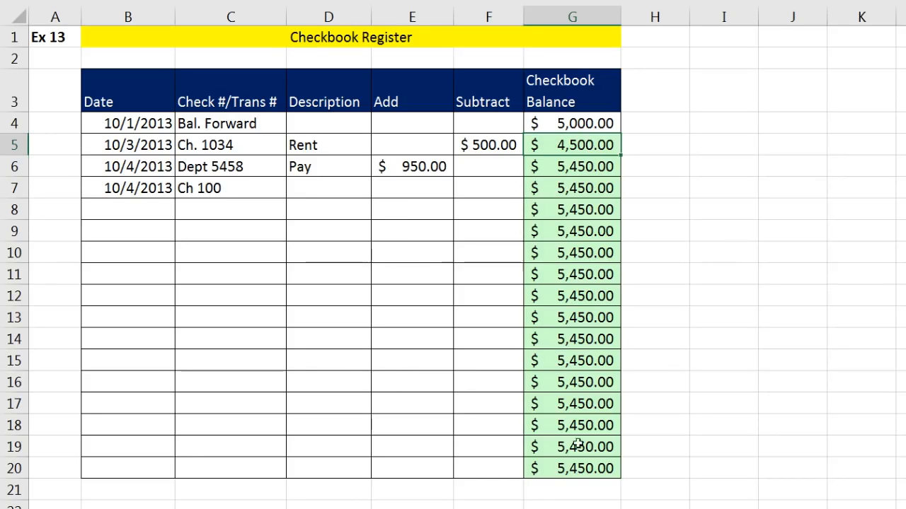
AutoFill the IF balance formula from G5 down to G20, then edit C7's check number.
{"action": "double_click", "coordinate": [621, 155]}
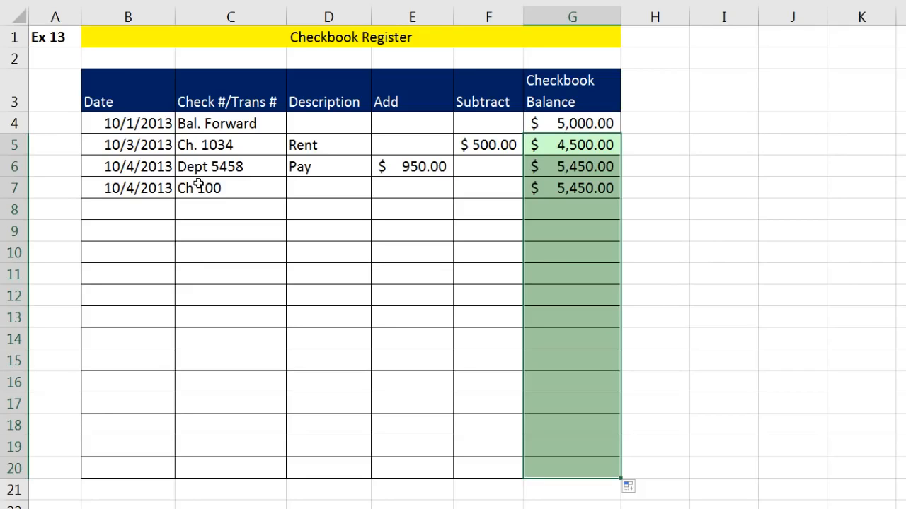
{"action": "double_click", "coordinate": [257, 184]}
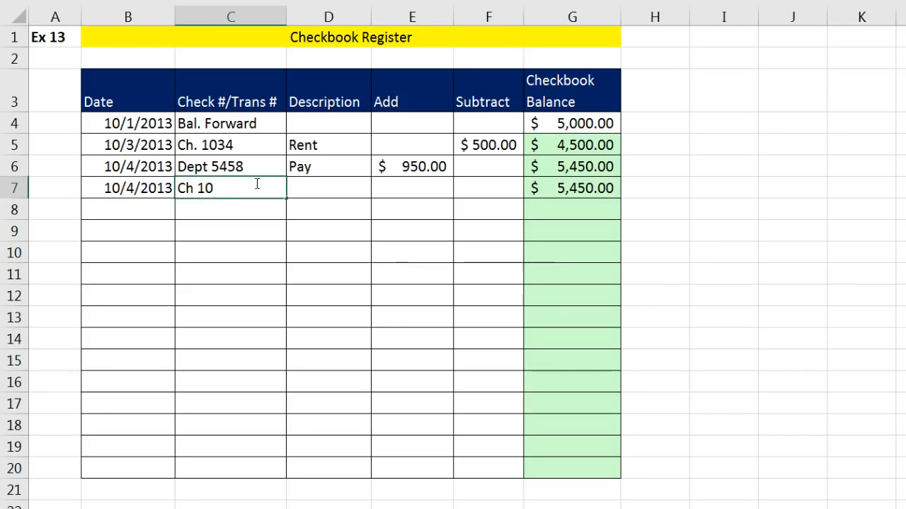
Change C7 to Ch 1035 and enter a 55.25 withdrawal in F7.
{"action": "type", "text": "35"}
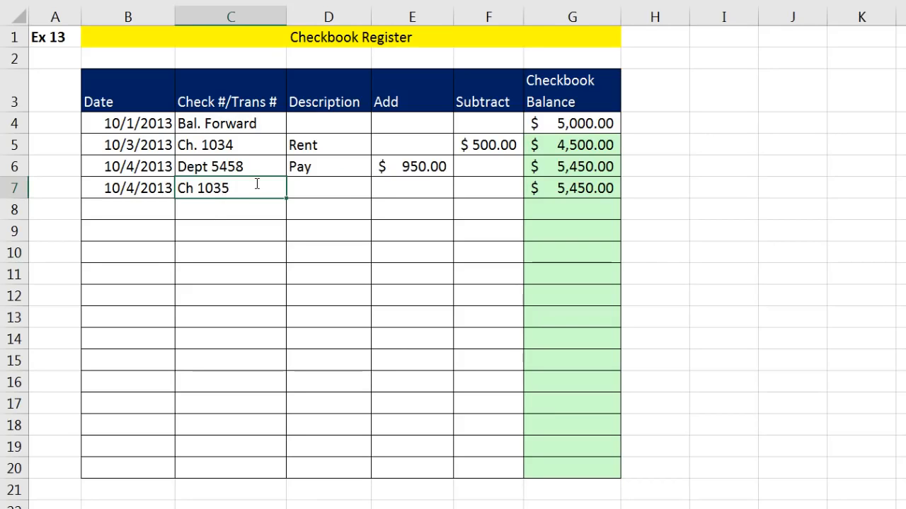
{"action": "key", "text": "Tab"}
{"action": "key", "text": "Tab"}
{"action": "key", "text": "Tab"}
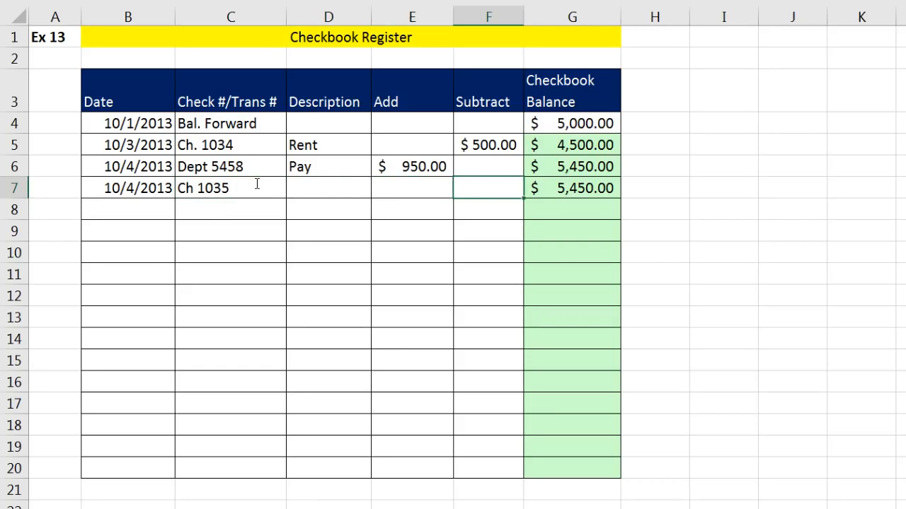
{"action": "type", "text": "55.25"}
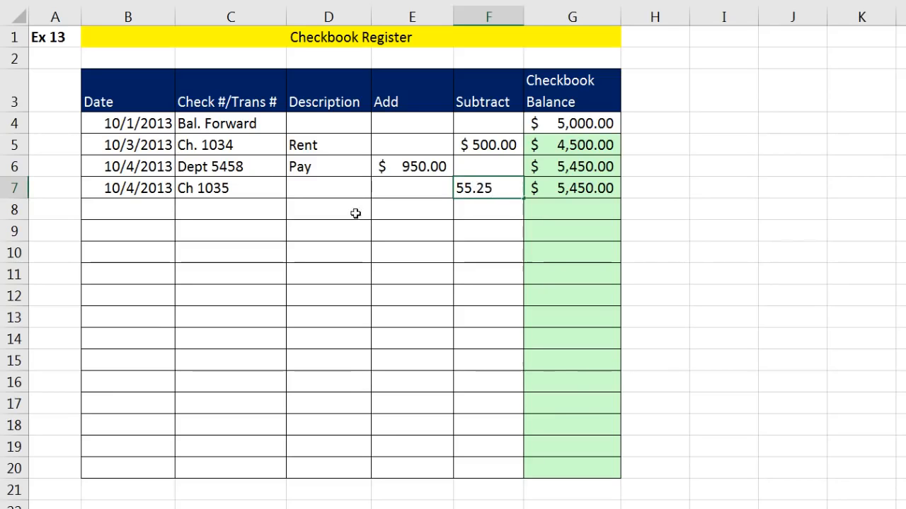
{"action": "key", "text": "Return"}
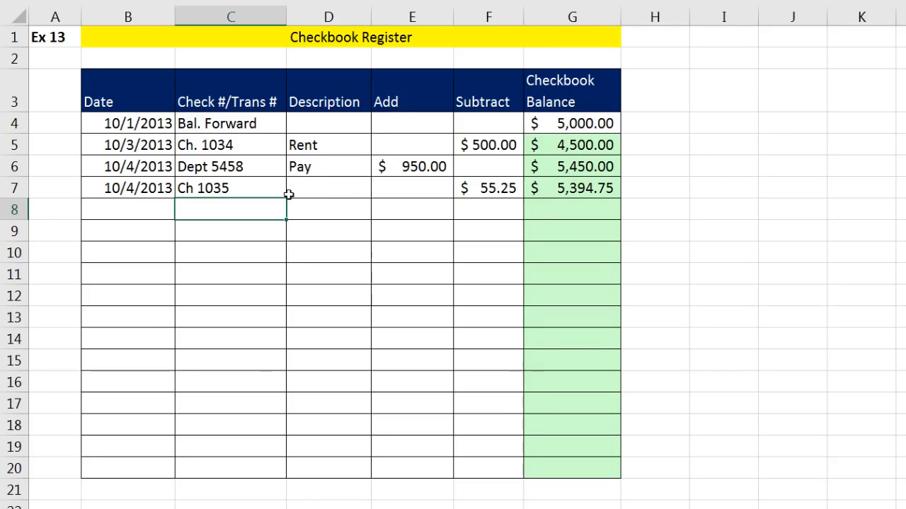
Fill row 8 with 10/5/2013, Dept 5511, Pay and a 150.45 deposit.
{"action": "left_click", "coordinate": [134, 205]}
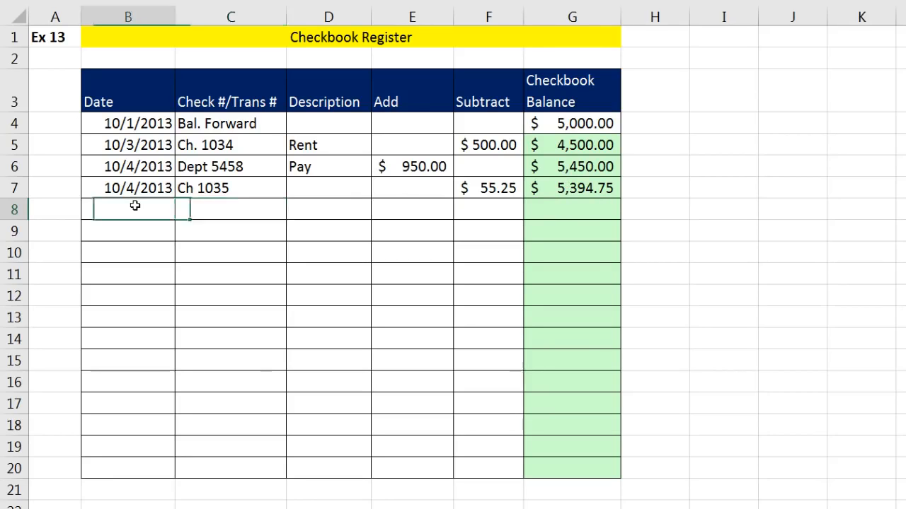
{"action": "type", "text": "10/"}
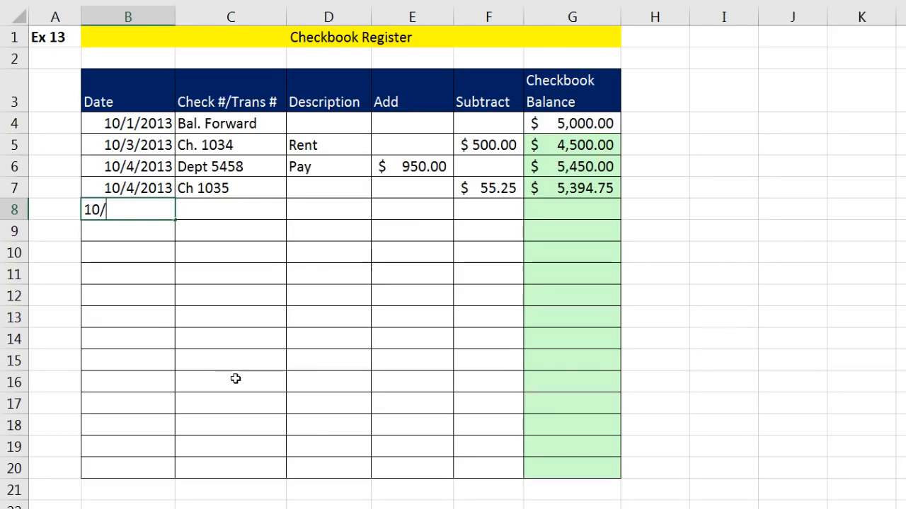
{"action": "type", "text": "5/2013"}
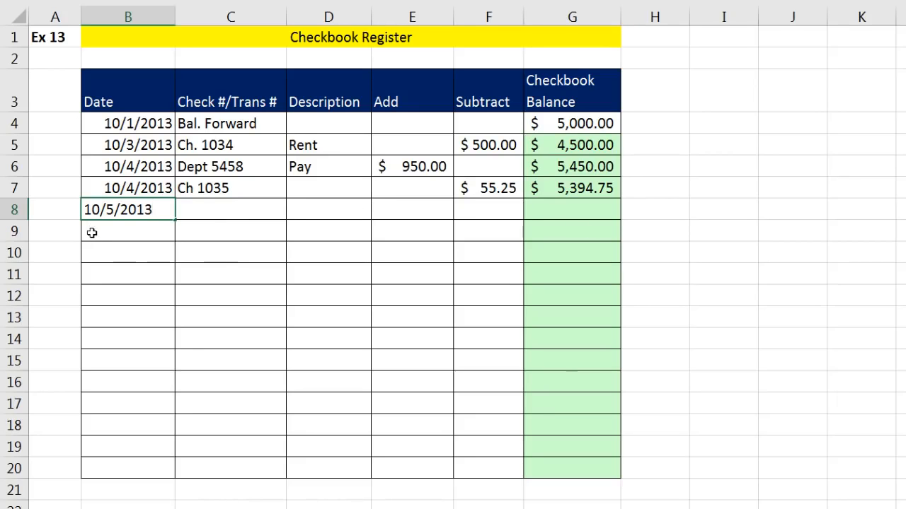
{"action": "key", "text": "Tab"}
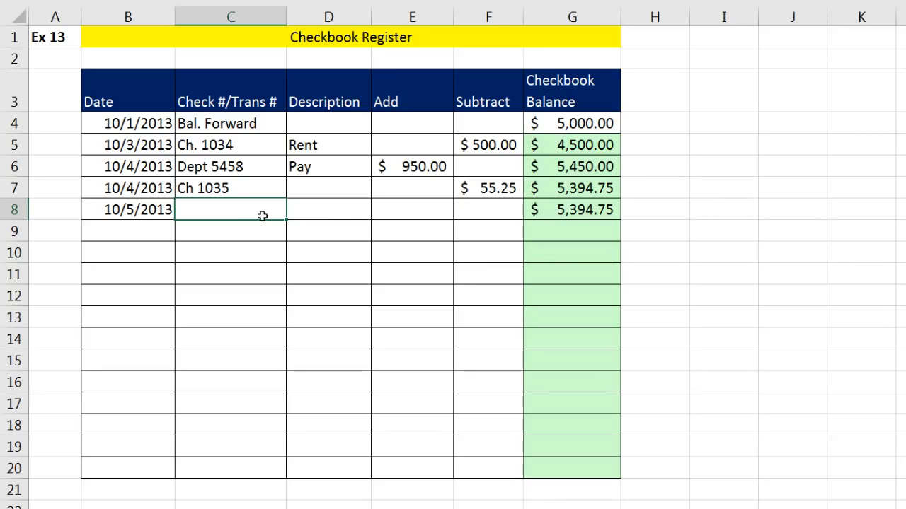
{"action": "type", "text": "Dept 5511"}
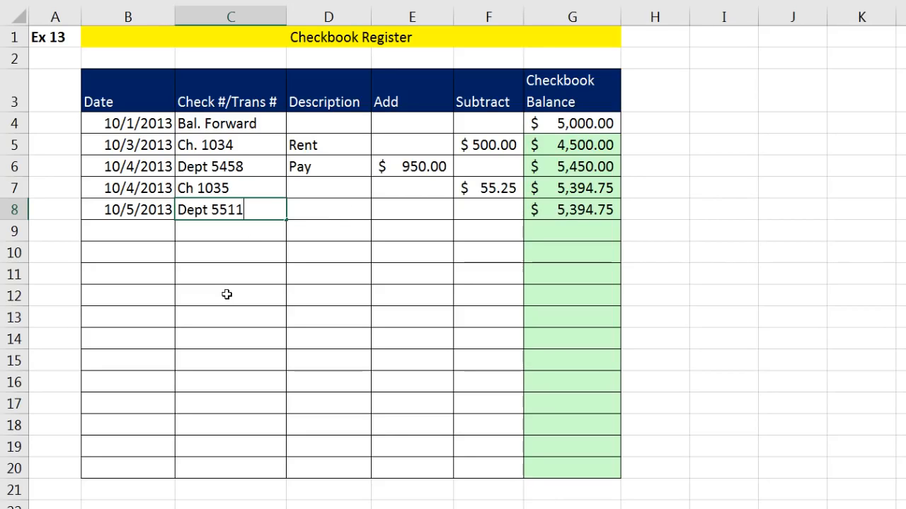
{"action": "key", "text": "Tab"}
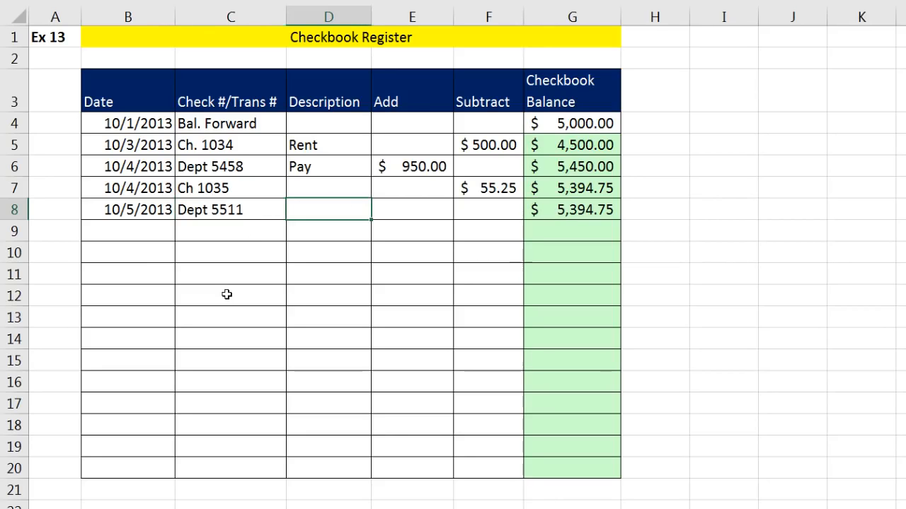
{"action": "type", "text": "Pay"}
{"action": "key", "text": "Tab"}
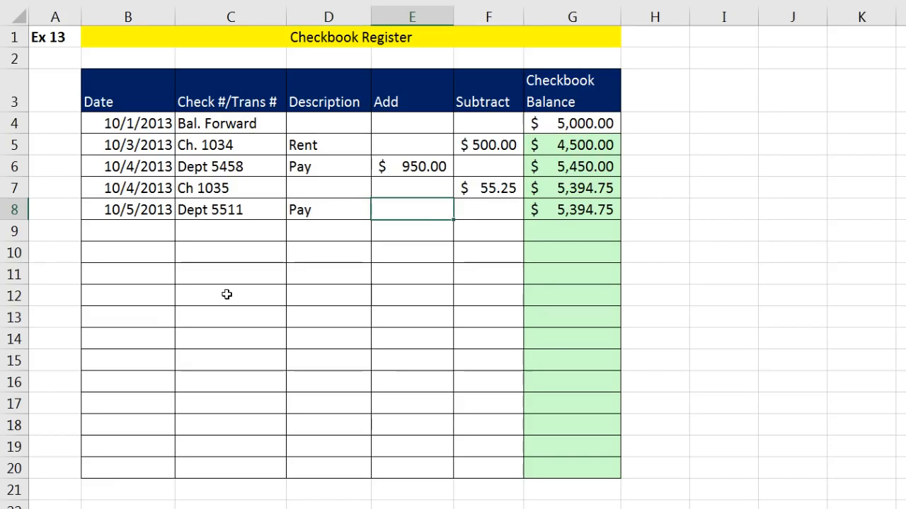
{"action": "type", "text": "150.45"}
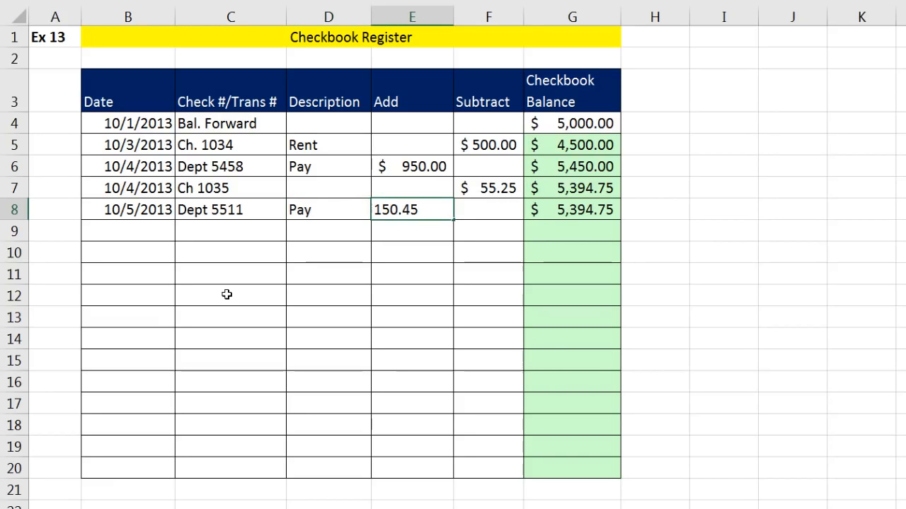
{"action": "key", "text": "Tab"}
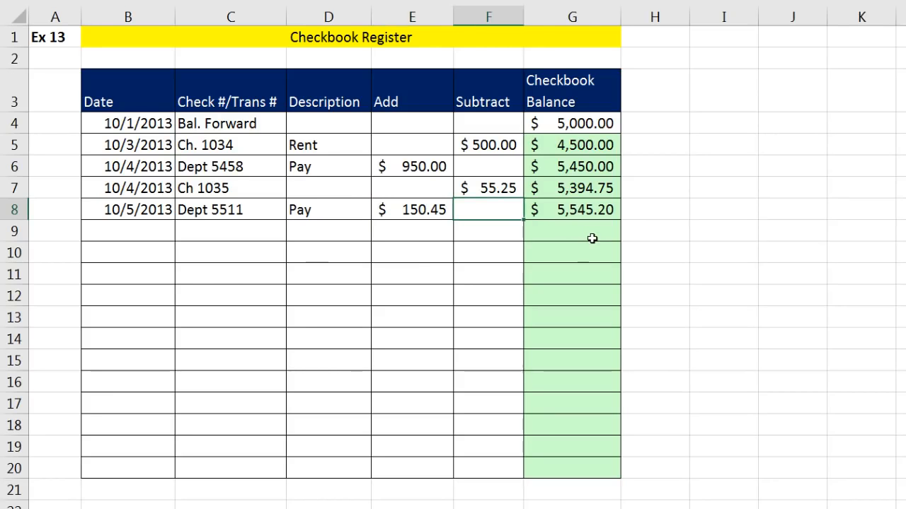
{"action": "left_click", "coordinate": [591, 147]}
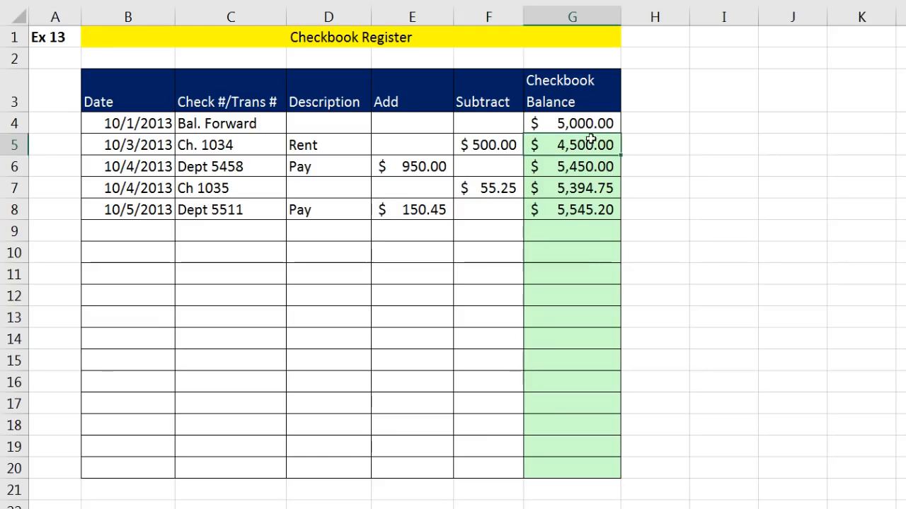
{"action": "double_click", "coordinate": [592, 141]}
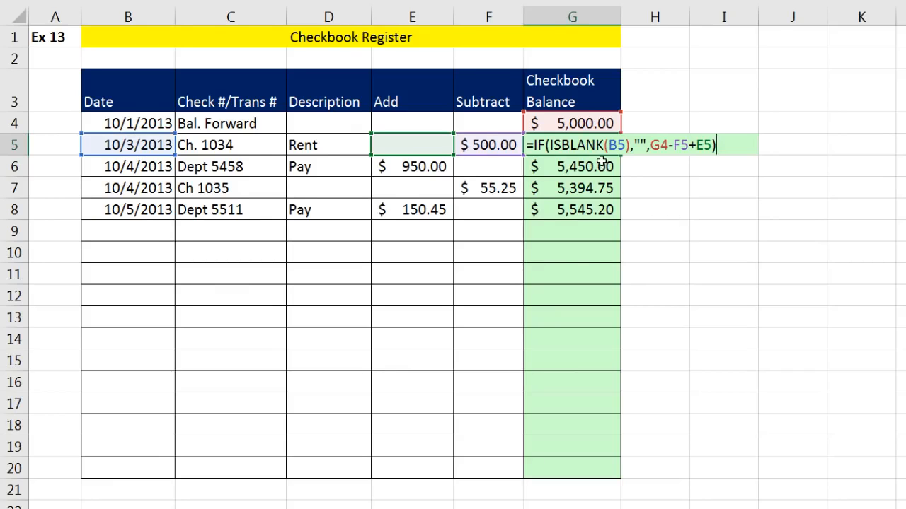
{"action": "key", "text": "Escape"}
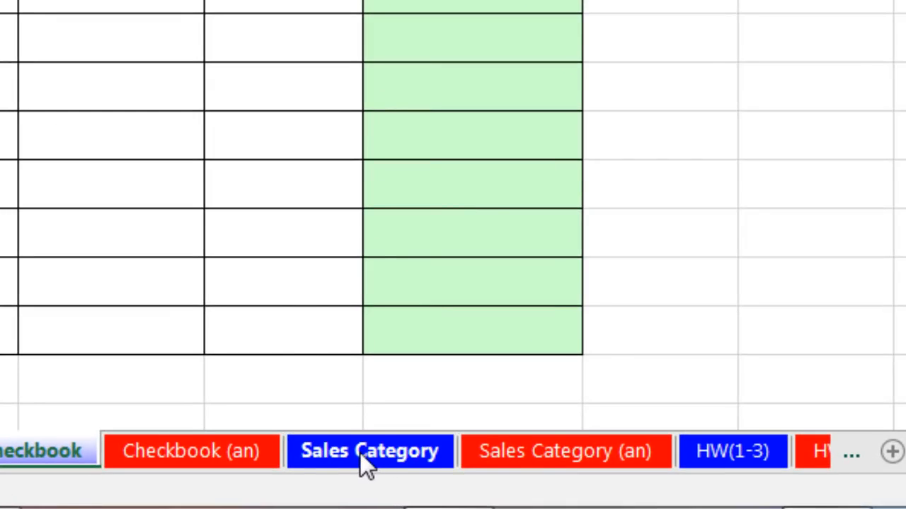
Go to the Sales Category sheet holding the Date, Product, County Code, Units and Sales table.
{"action": "left_click", "coordinate": [360, 453]}
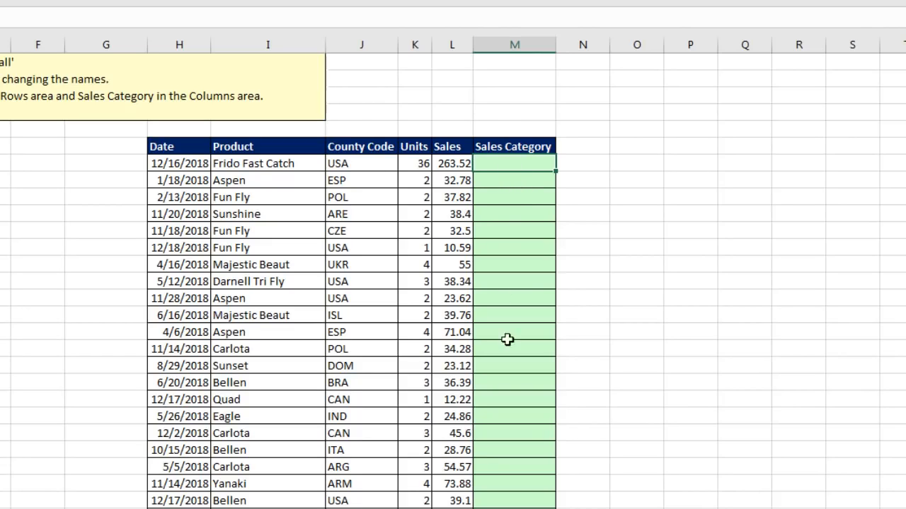
Give the Hurdle label cell beside the table a red fill and white text.
{"action": "left_click", "coordinate": [632, 145]}
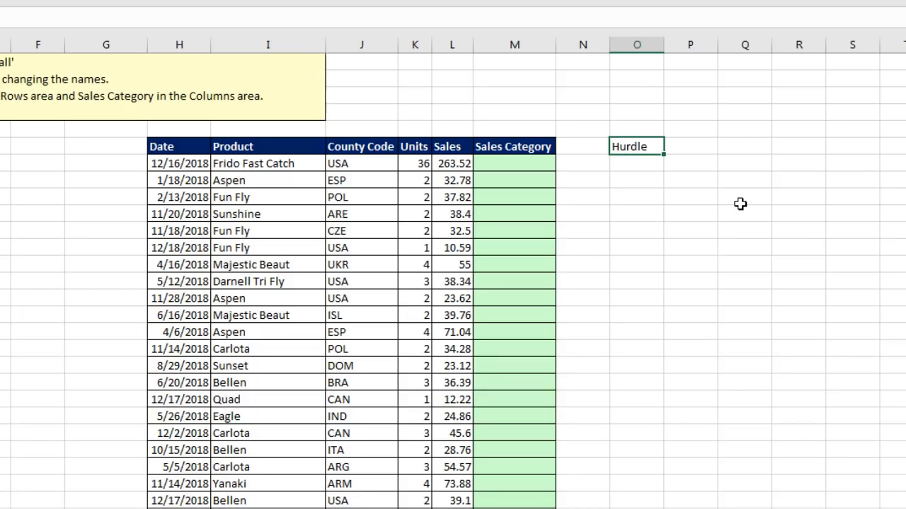
{"action": "right_click", "coordinate": [662, 147]}
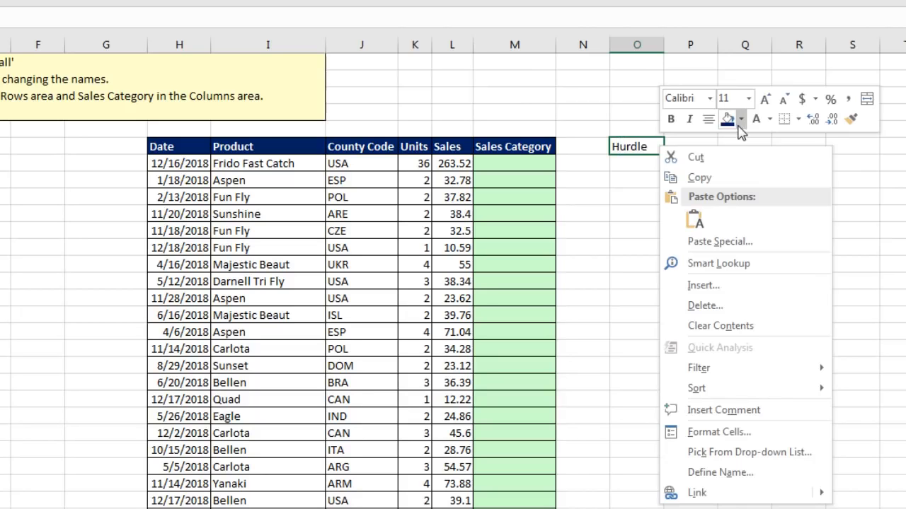
{"action": "left_click", "coordinate": [741, 119]}
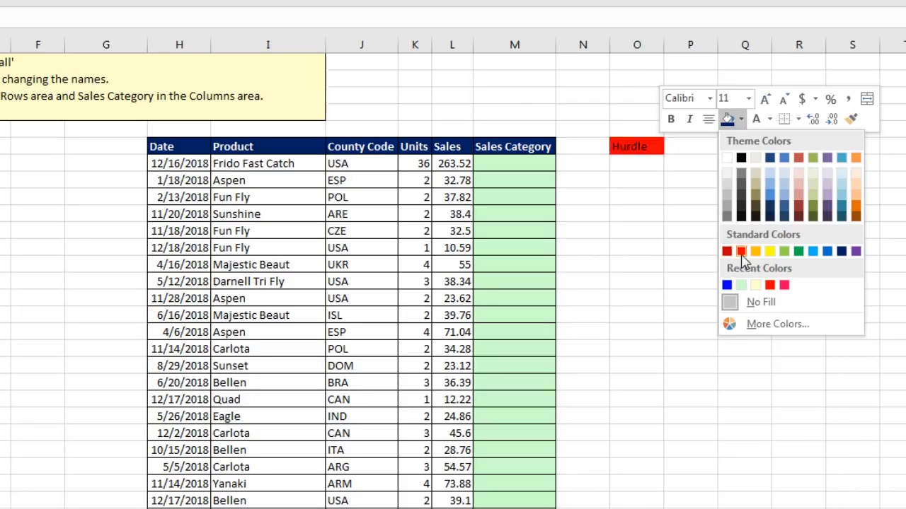
{"action": "left_click", "coordinate": [741, 251]}
{"action": "left_click", "coordinate": [769, 119]}
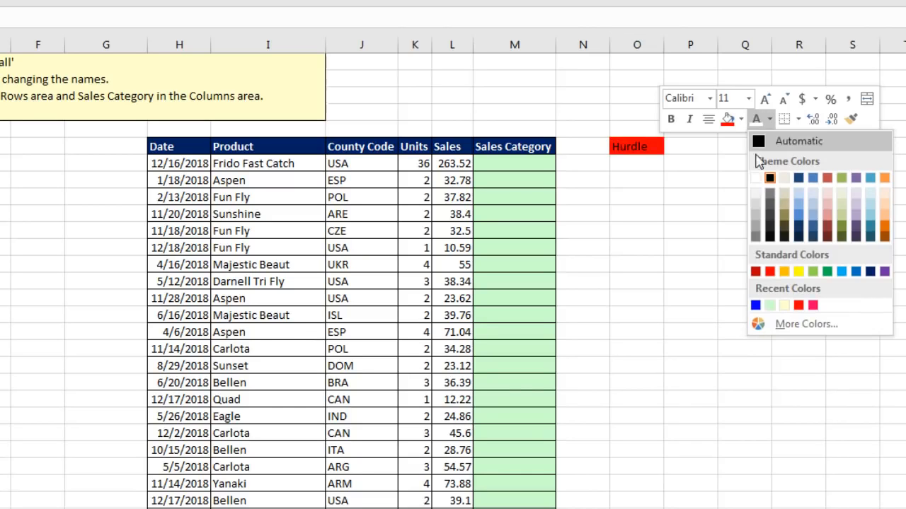
{"action": "left_click", "coordinate": [755, 177]}
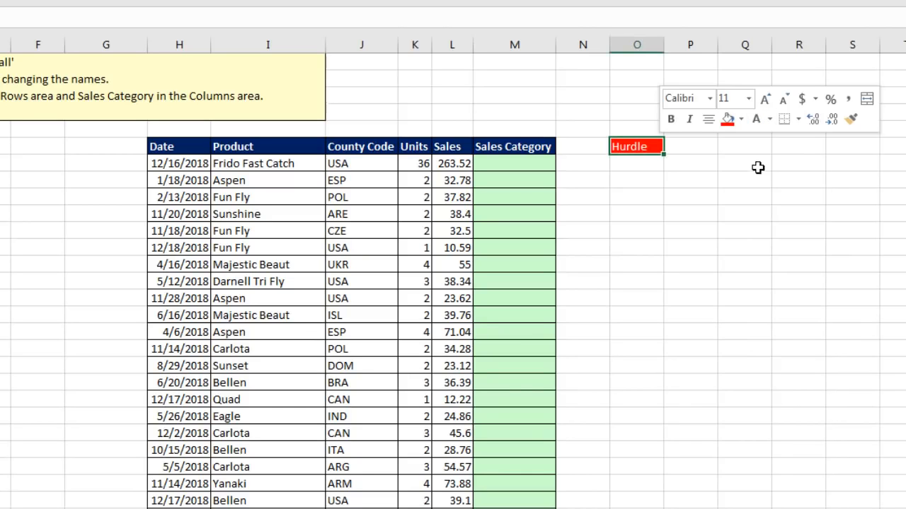
Enter 250 below Hurdle and put all borders around both cells.
{"action": "left_click", "coordinate": [650, 162]}
{"action": "type", "text": "250"}
{"action": "left_click_drag", "start_coordinate": [658, 148], "coordinate": [655, 162]}
{"action": "right_click", "coordinate": [658, 165]}
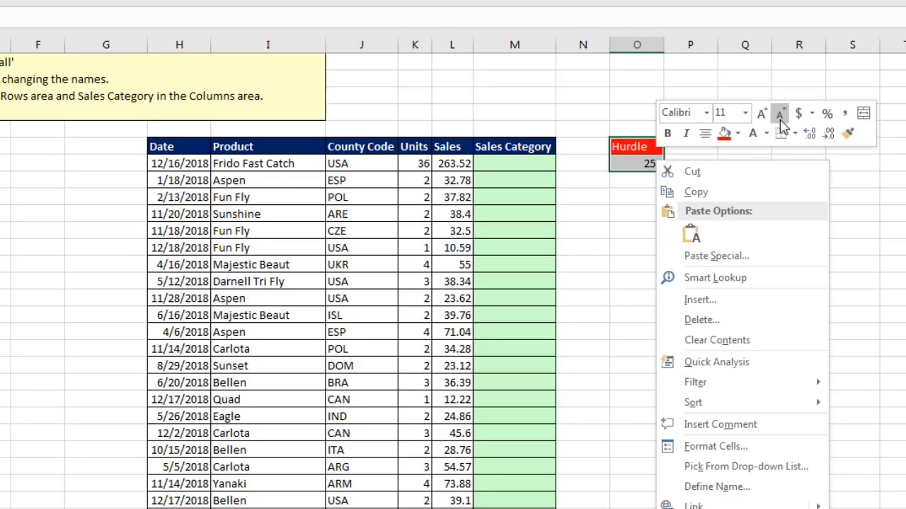
{"action": "left_click", "coordinate": [793, 135]}
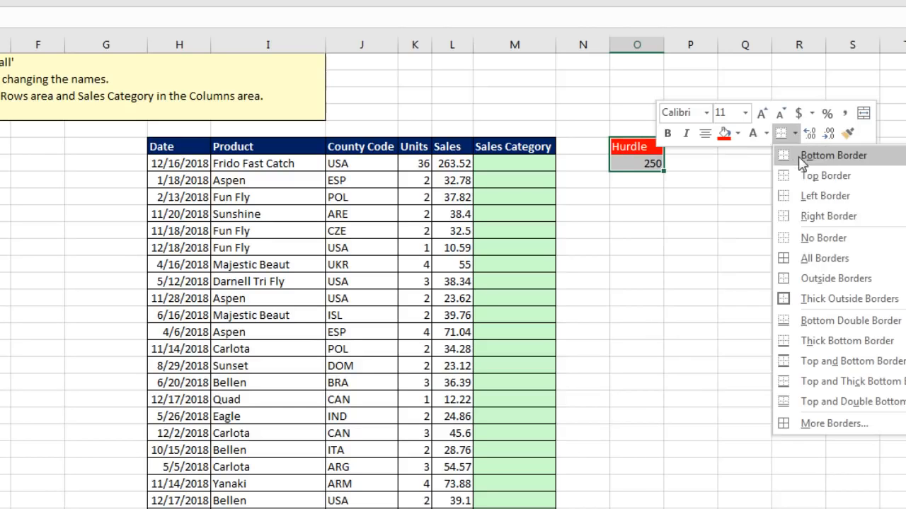
{"action": "left_click", "coordinate": [785, 262]}
{"action": "left_click", "coordinate": [524, 169]}
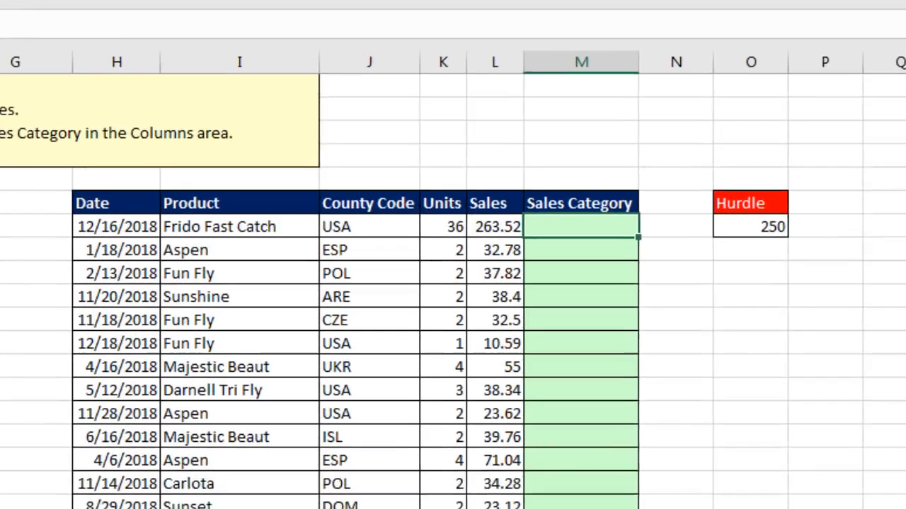
Enter =IF(L7>$O$7,"Large","Small") in the first Sales Category cell, M7.
{"action": "type", "text": "=IF("}
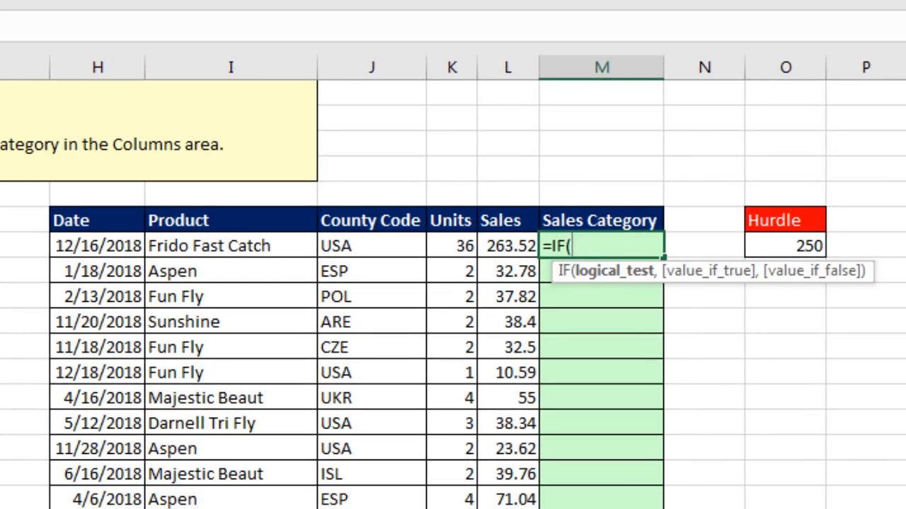
{"action": "key", "text": "Left"}
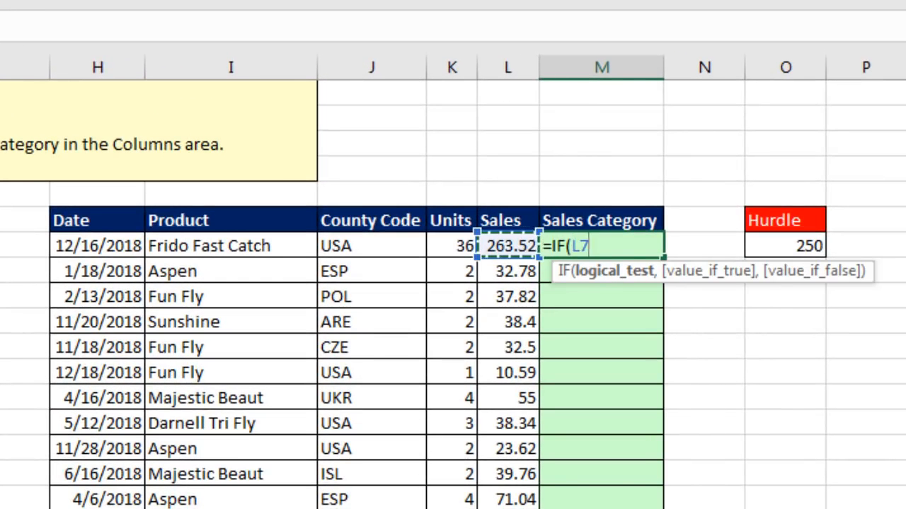
{"action": "type", "text": ">"}
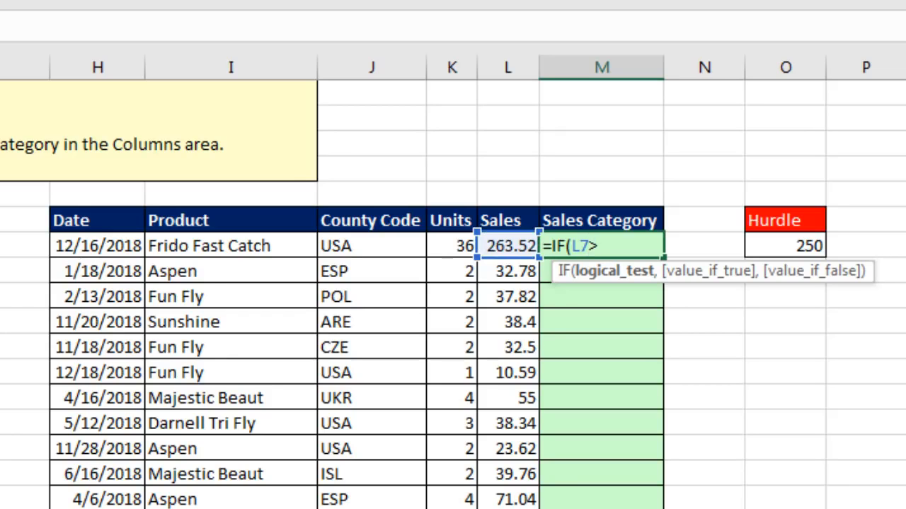
{"action": "left_click", "coordinate": [750, 248]}
{"action": "key", "text": "F4"}
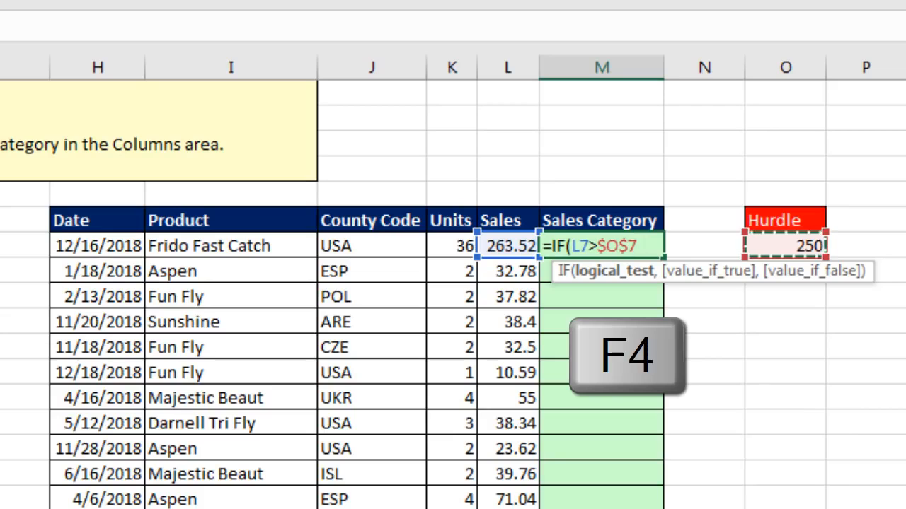
{"action": "type", "text": ","}
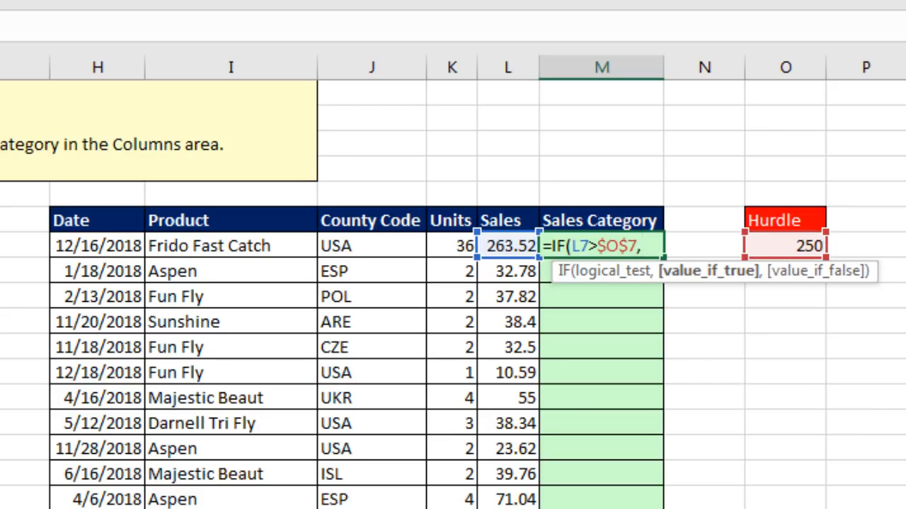
{"action": "type", "text": "\"Large\""}
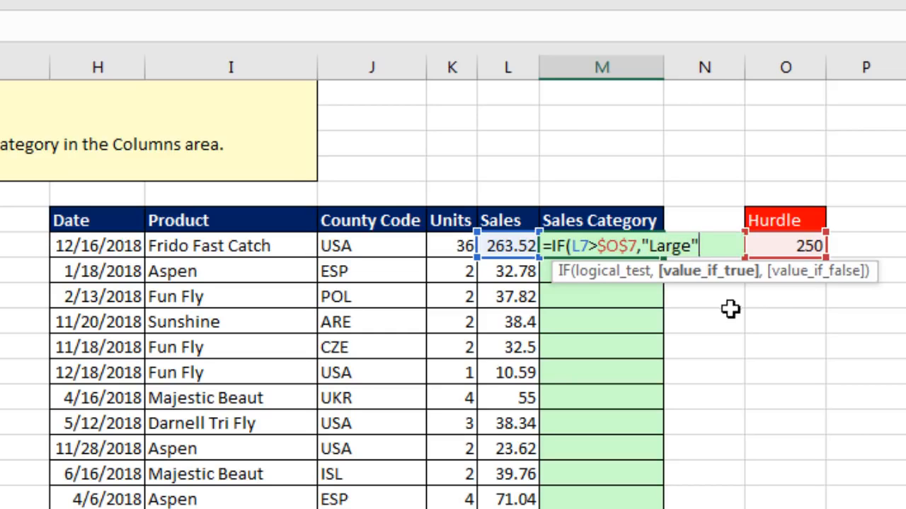
{"action": "type", "text": ","}
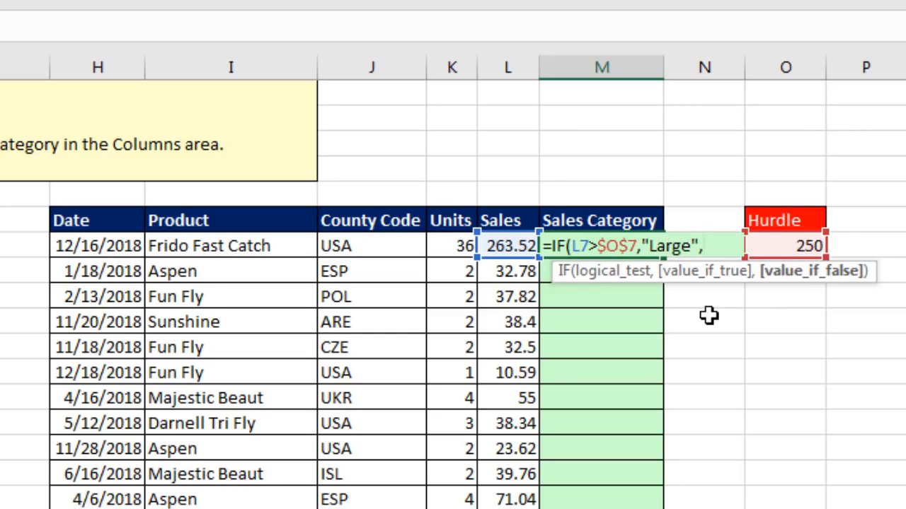
{"action": "type", "text": "\"Small"}
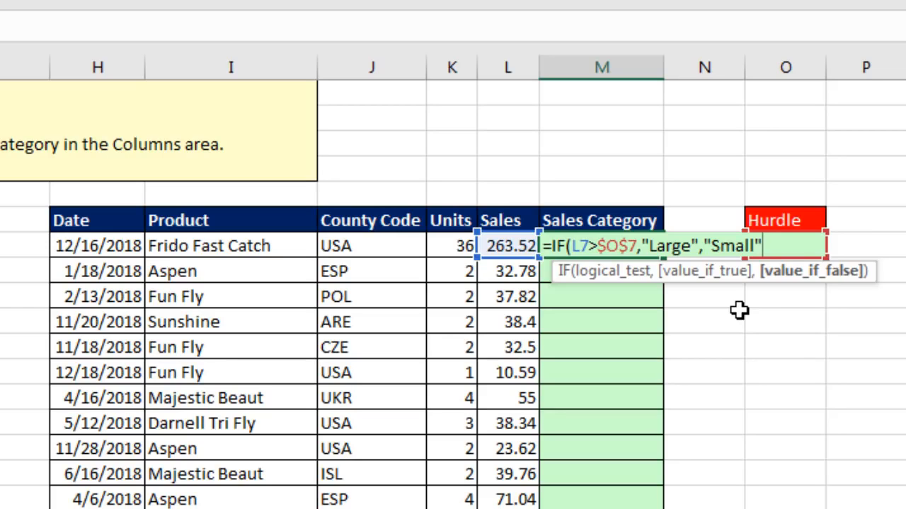
{"action": "type", "text": ")"}
{"action": "key", "text": "ctrl+Return"}
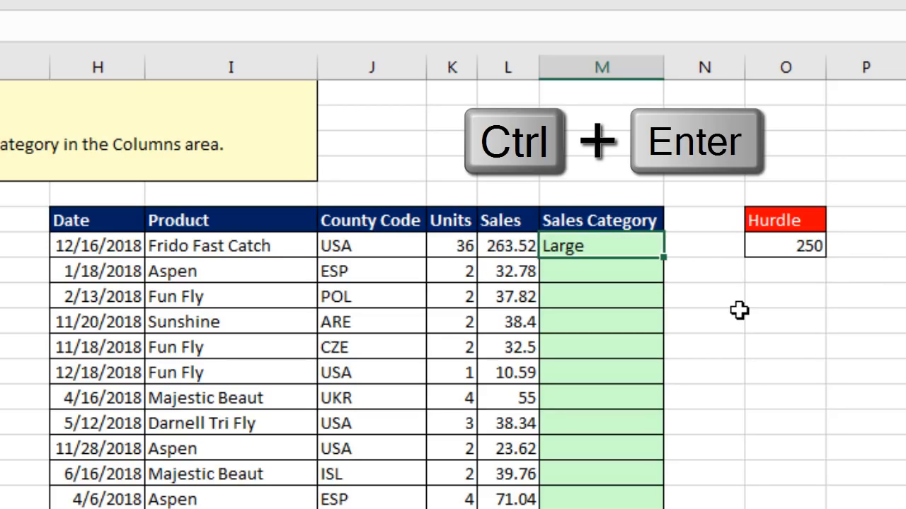
Fill the IF formula down the Sales Category column and verify the last row's formula.
{"action": "double_click", "coordinate": [661, 258]}
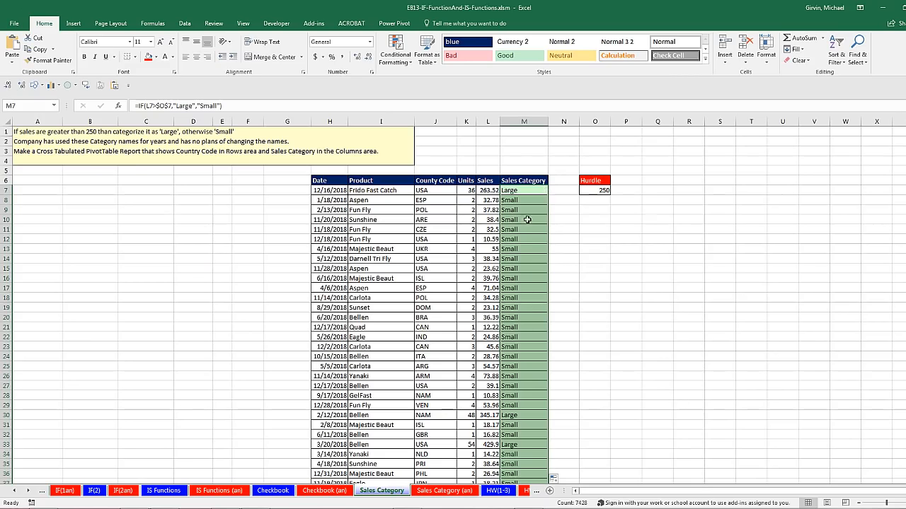
{"action": "key", "text": "ctrl+Down"}
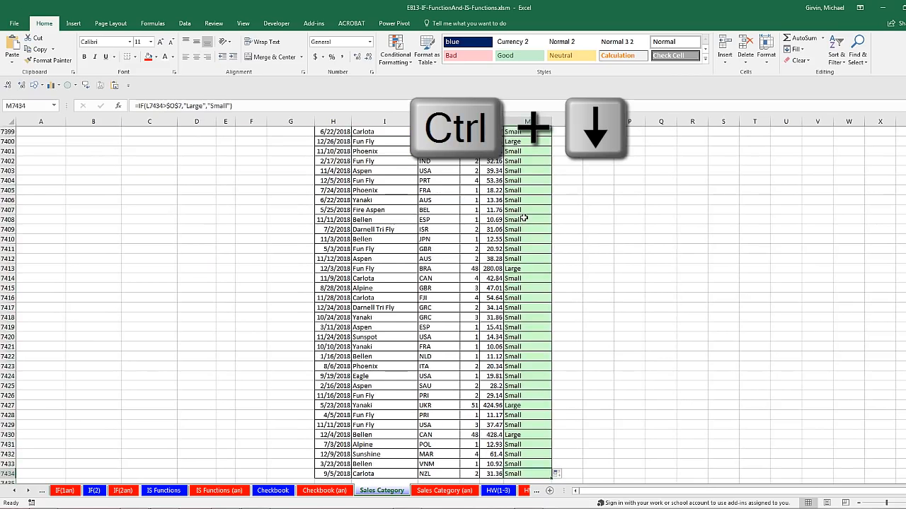
{"action": "scroll", "coordinate": [535, 222], "scroll_direction": "down", "scroll_amount": 2}
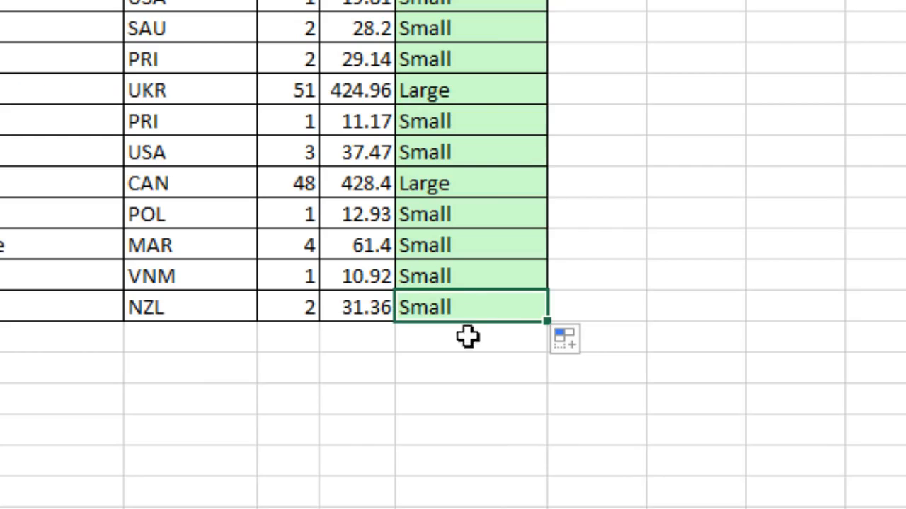
{"action": "key", "text": "F2"}
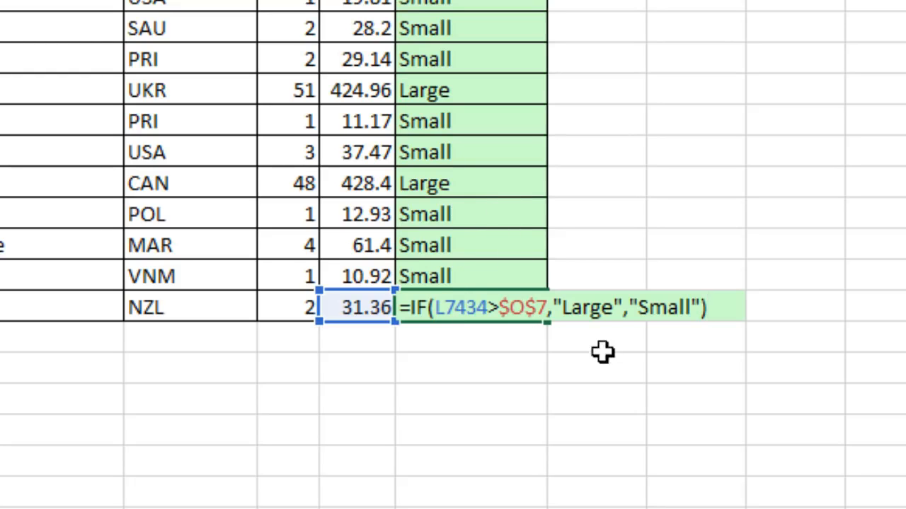
{"action": "key", "text": "Escape"}
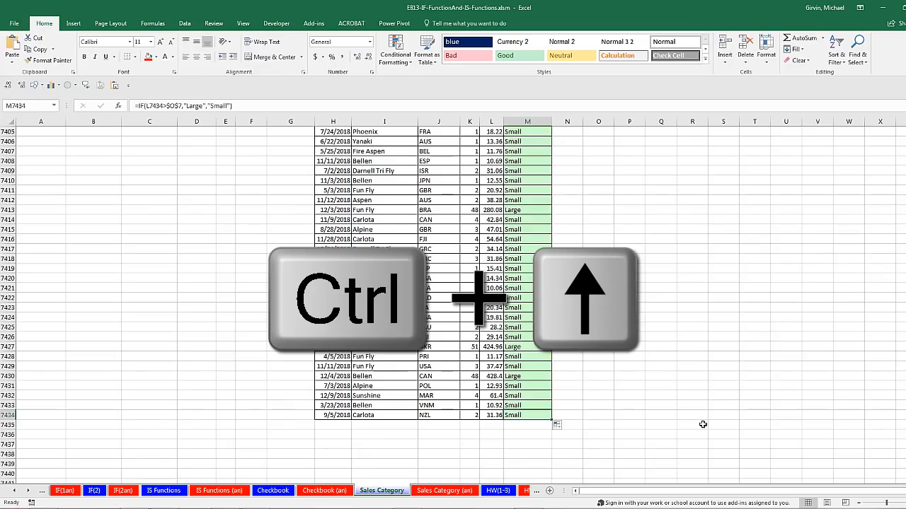
{"action": "key", "text": "ctrl+Up"}
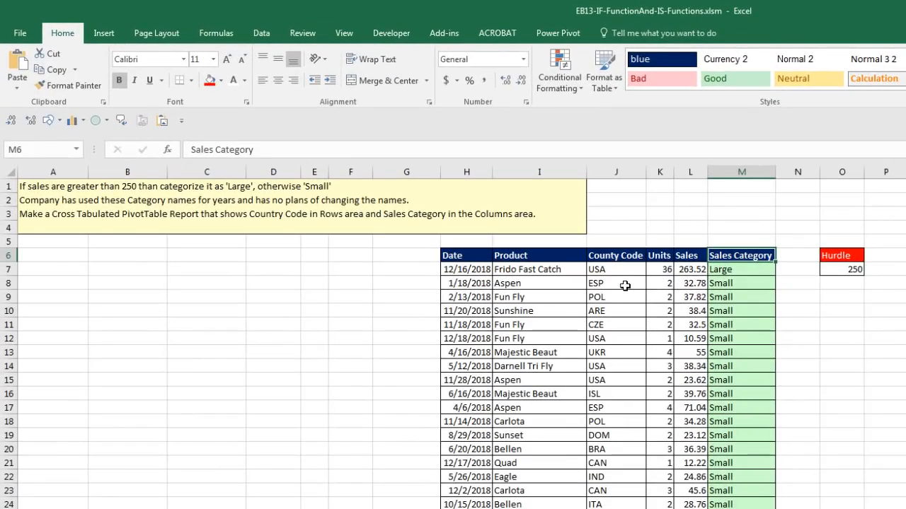
{"action": "left_click", "coordinate": [618, 284]}
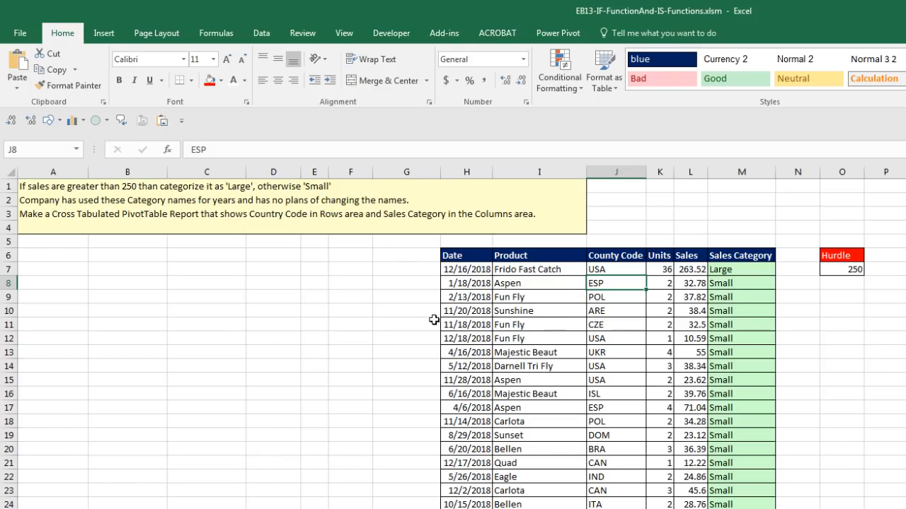
Insert a PivotTable from the sales range H6:M7434 at cell A7 on this sheet.
{"action": "left_click", "coordinate": [103, 34]}
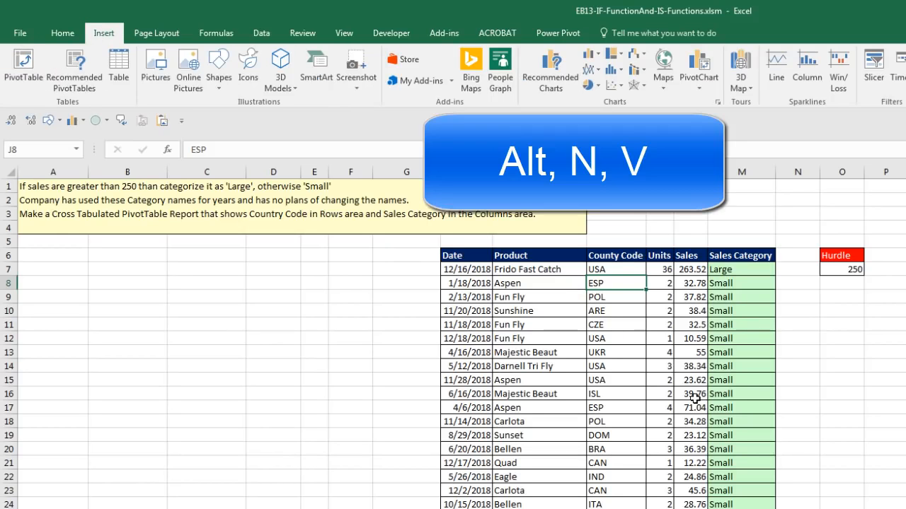
{"action": "key", "text": "alt"}
{"action": "key", "text": "n"}
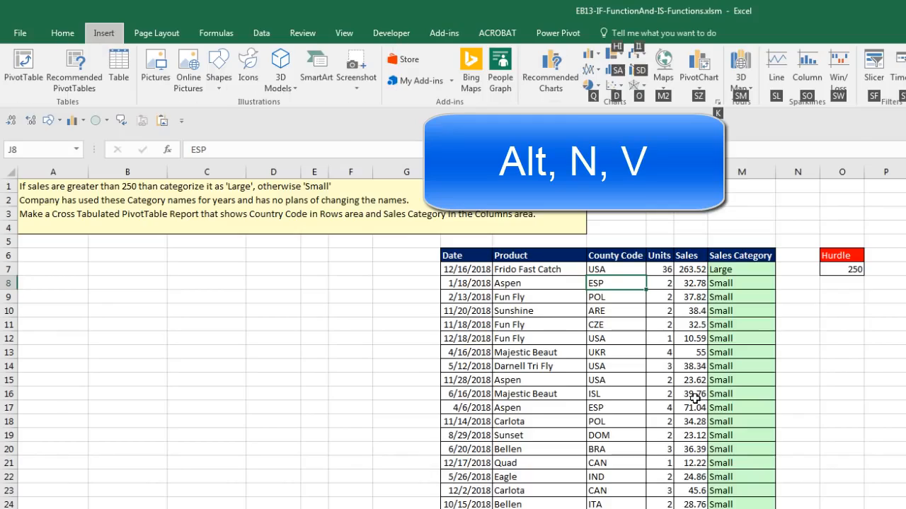
{"action": "key", "text": "v"}
{"action": "left_click_drag", "start_coordinate": [530, 256], "coordinate": [233, 134]}
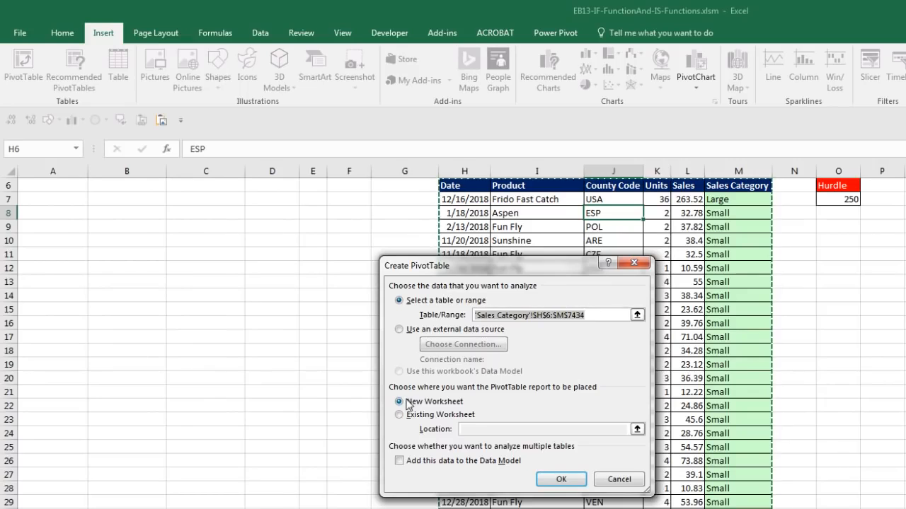
{"action": "left_click", "coordinate": [401, 415]}
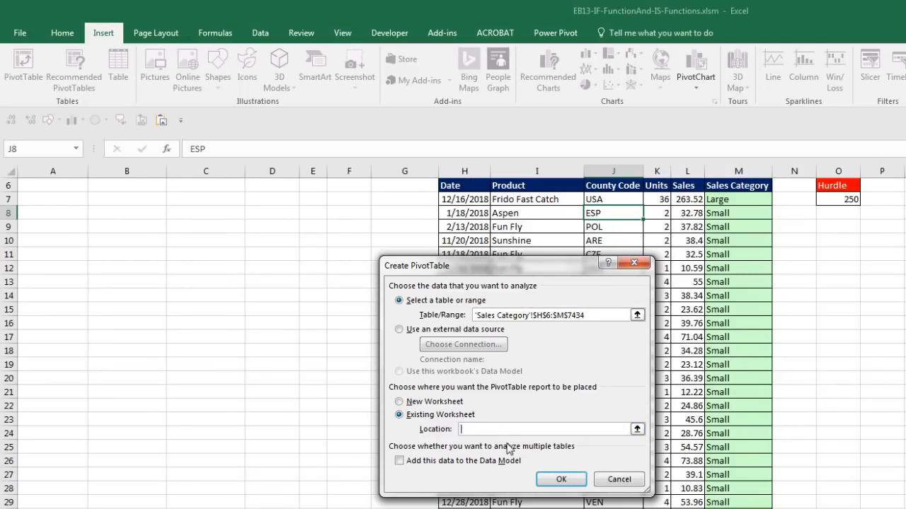
{"action": "scroll", "coordinate": [509, 450], "scroll_direction": "up", "scroll_amount": 2}
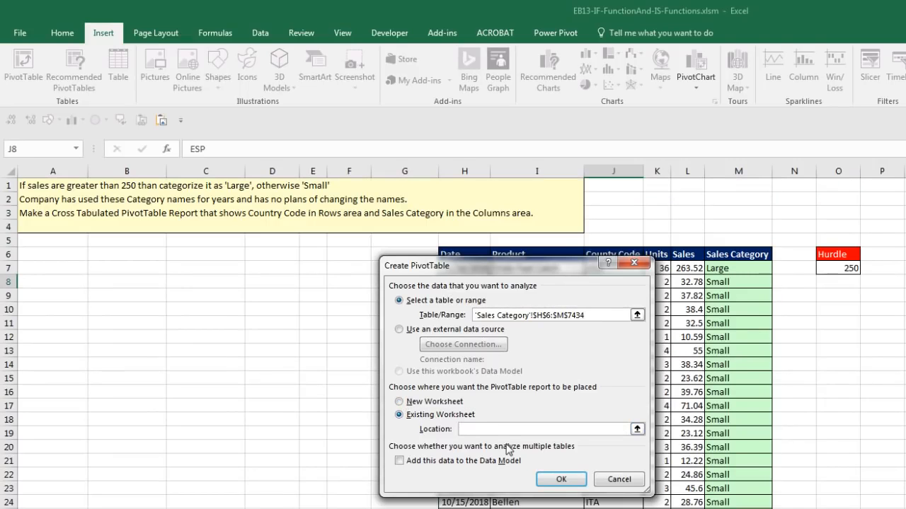
{"action": "left_click", "coordinate": [36, 274]}
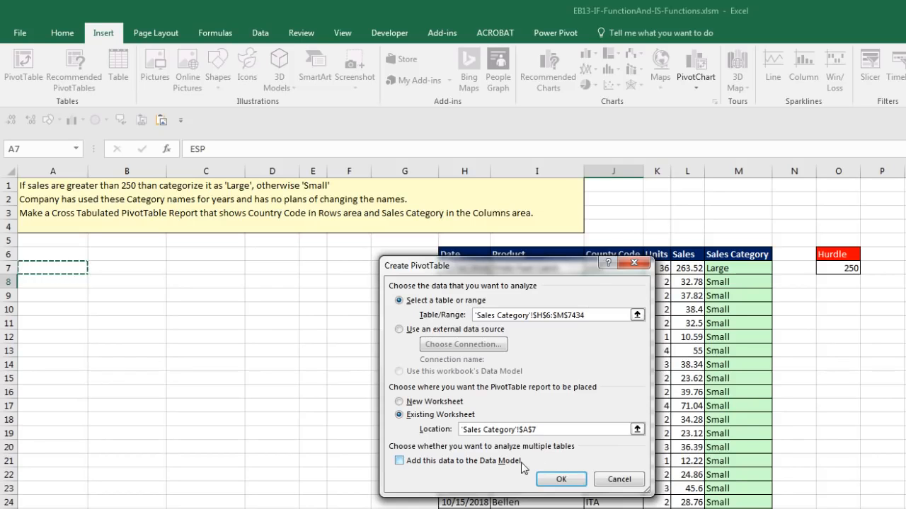
{"action": "left_click", "coordinate": [561, 480]}
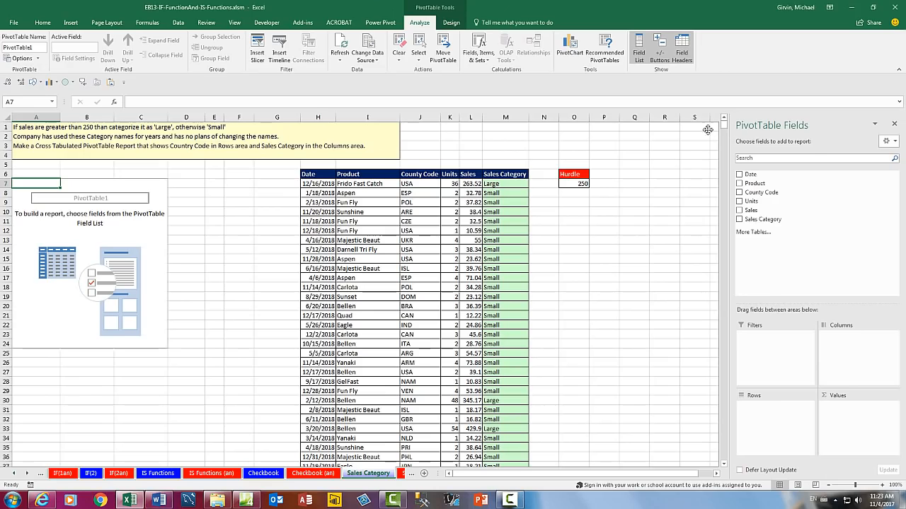
Float the field list, then place County Code in Rows, Sales Category in Columns and Sales in Values.
{"action": "left_click_drag", "start_coordinate": [707, 129], "coordinate": [332, 174]}
{"action": "left_click_drag", "start_coordinate": [518, 104], "coordinate": [501, 108]}
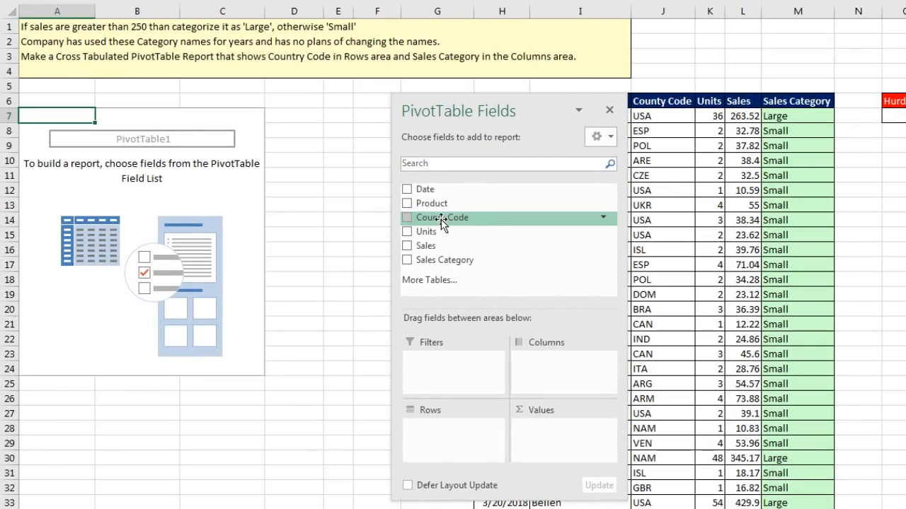
{"action": "left_click_drag", "start_coordinate": [440, 219], "coordinate": [443, 448]}
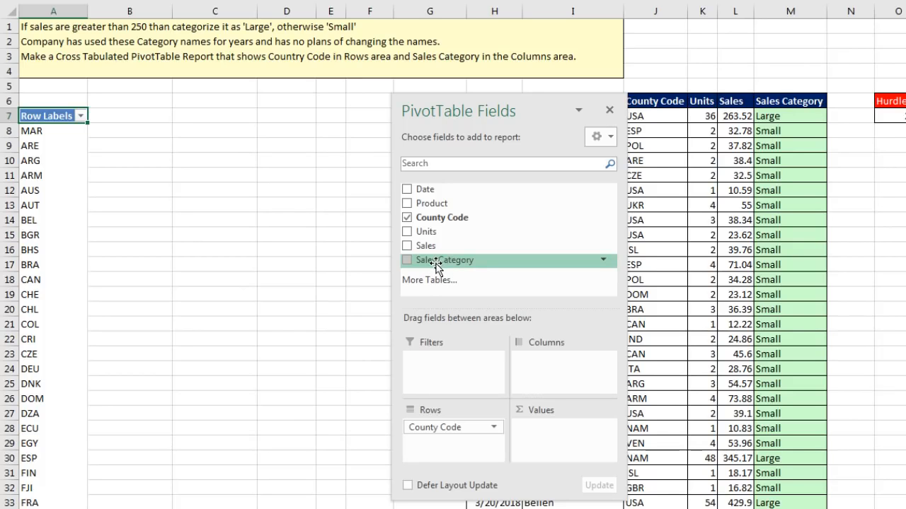
{"action": "left_click_drag", "start_coordinate": [429, 263], "coordinate": [546, 322]}
{"action": "left_click_drag", "start_coordinate": [558, 369], "coordinate": [559, 369]}
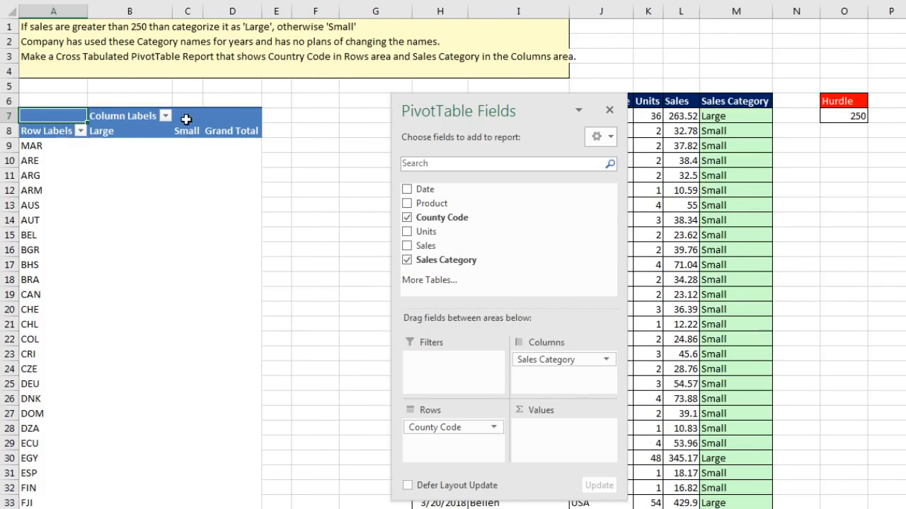
{"action": "left_click_drag", "start_coordinate": [425, 248], "coordinate": [545, 445]}
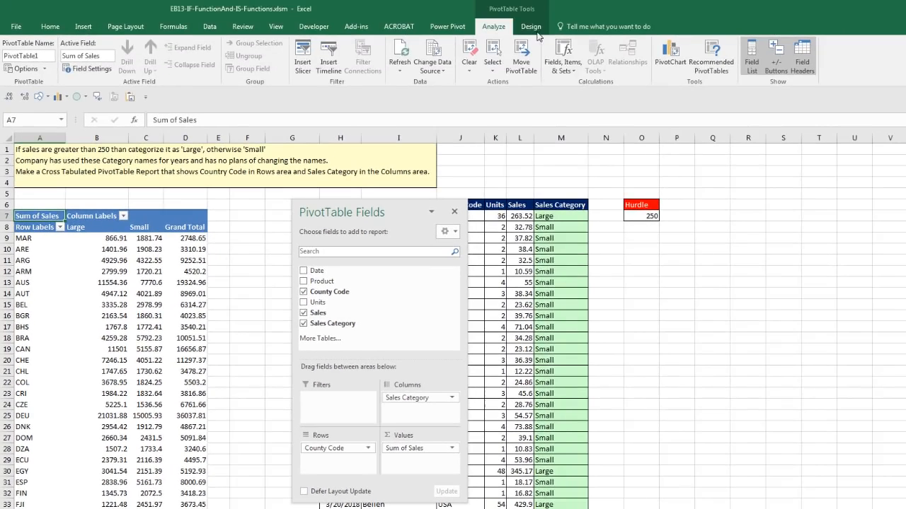
Switch the PivotTable report layout to Show in Tabular Form.
{"action": "left_click", "coordinate": [532, 27]}
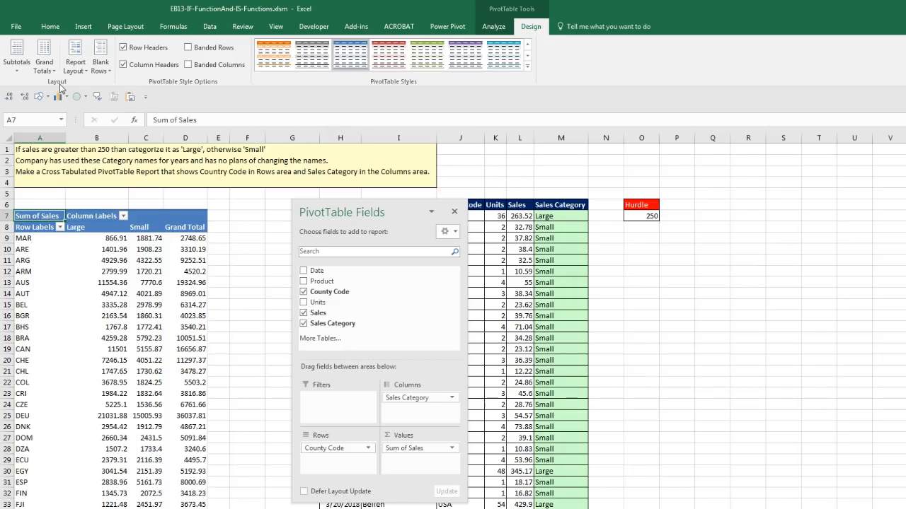
{"action": "left_click", "coordinate": [80, 69]}
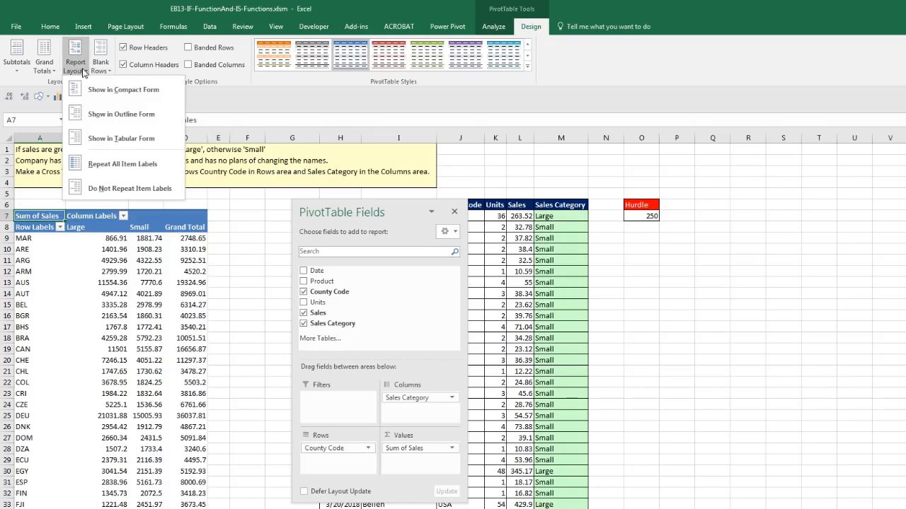
{"action": "left_click", "coordinate": [117, 139]}
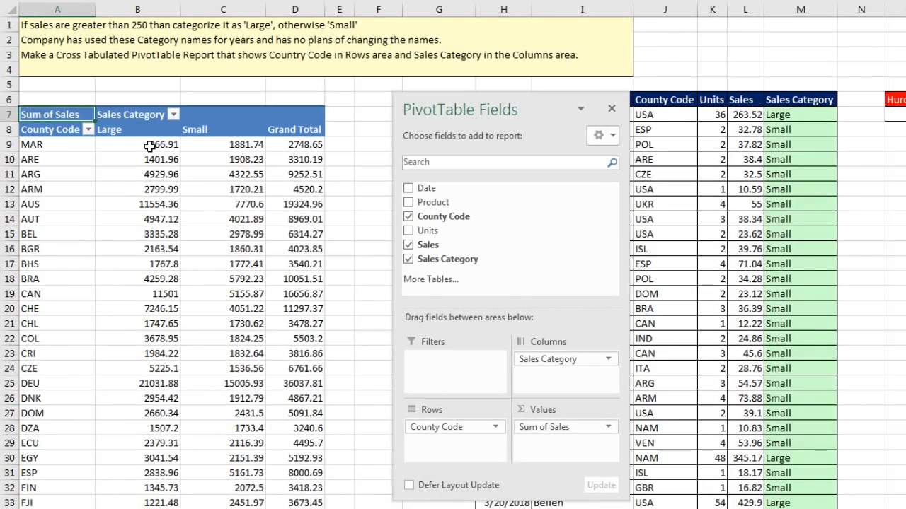
Format the Sum of Sales values as Currency and check the AUS and BEL figures.
{"action": "left_click", "coordinate": [112, 239]}
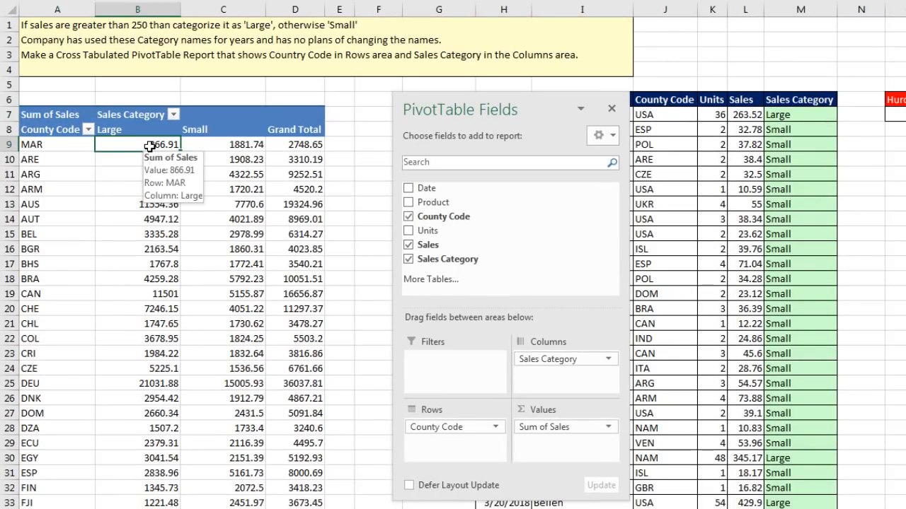
{"action": "right_click", "coordinate": [148, 145]}
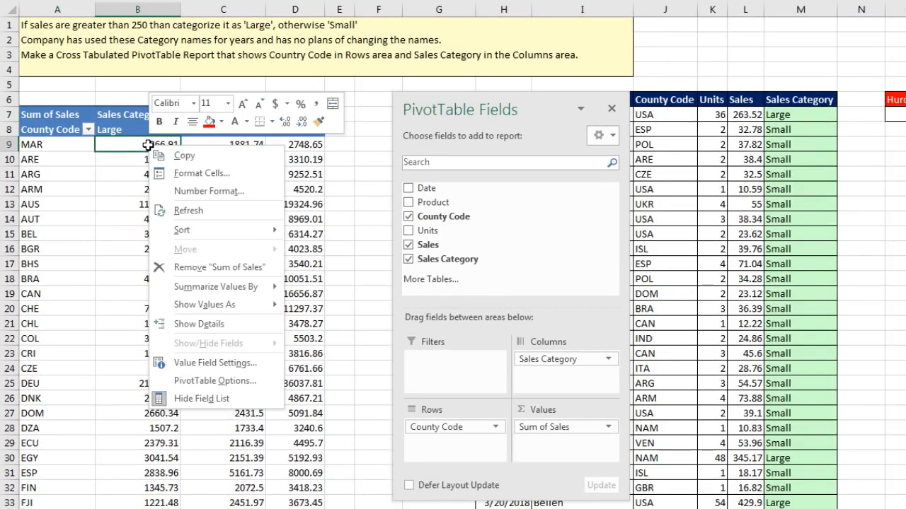
{"action": "left_click", "coordinate": [185, 193]}
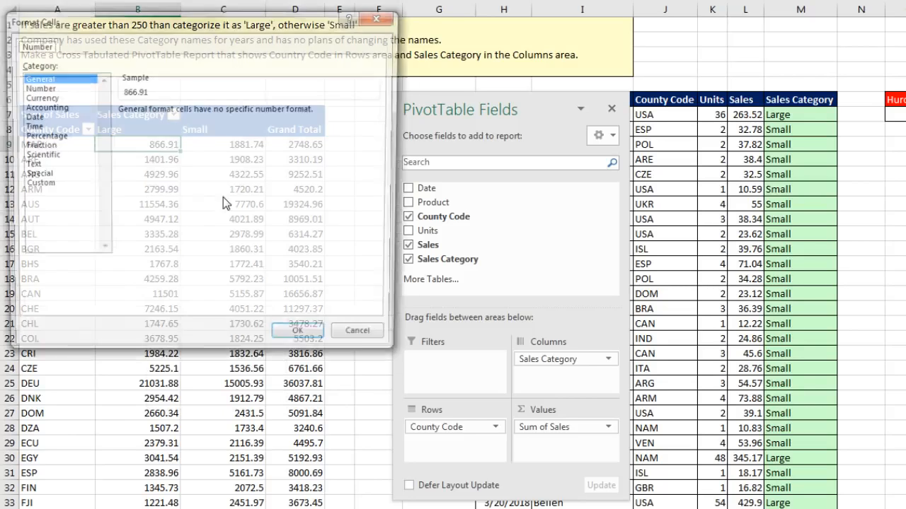
{"action": "left_click_drag", "start_coordinate": [122, 17], "coordinate": [336, 145]}
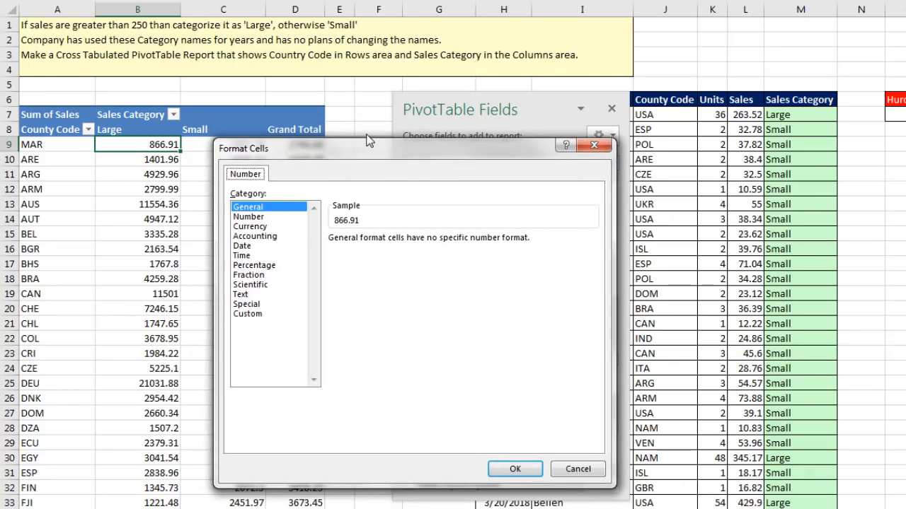
{"action": "left_click", "coordinate": [265, 227]}
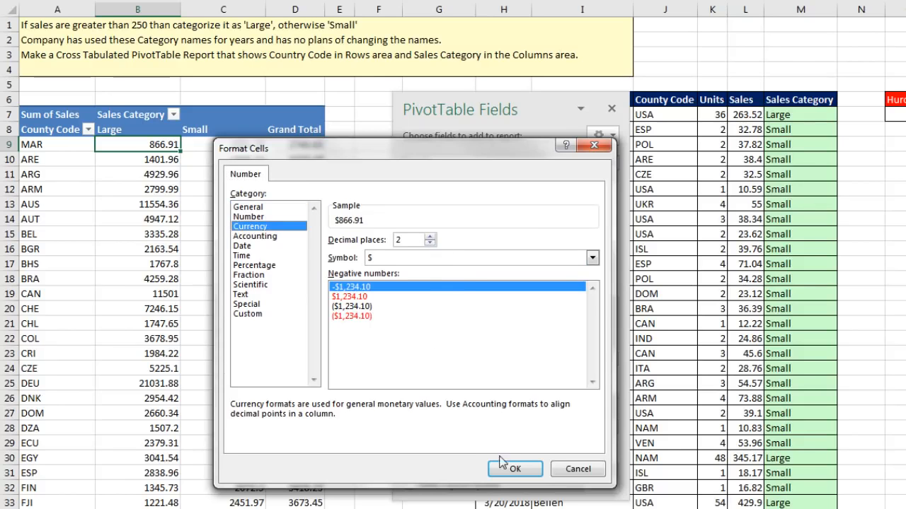
{"action": "left_click", "coordinate": [517, 471]}
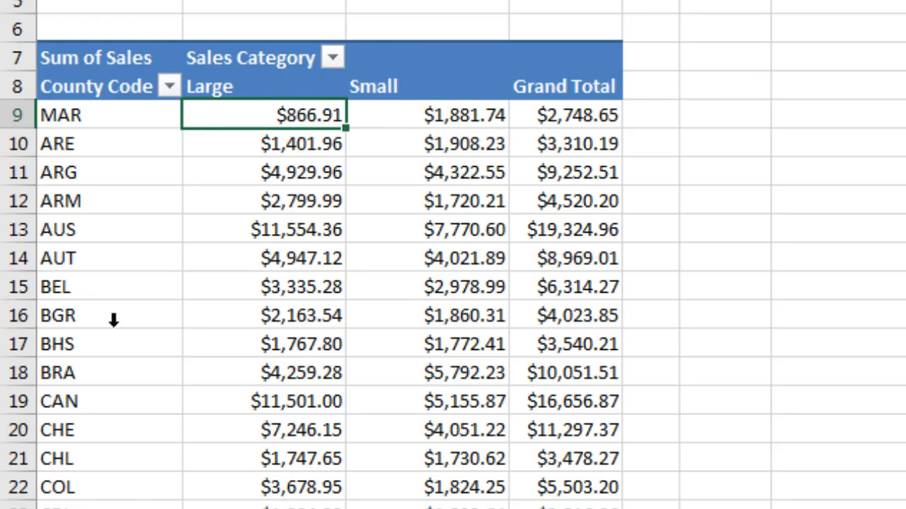
{"action": "left_click", "coordinate": [414, 231]}
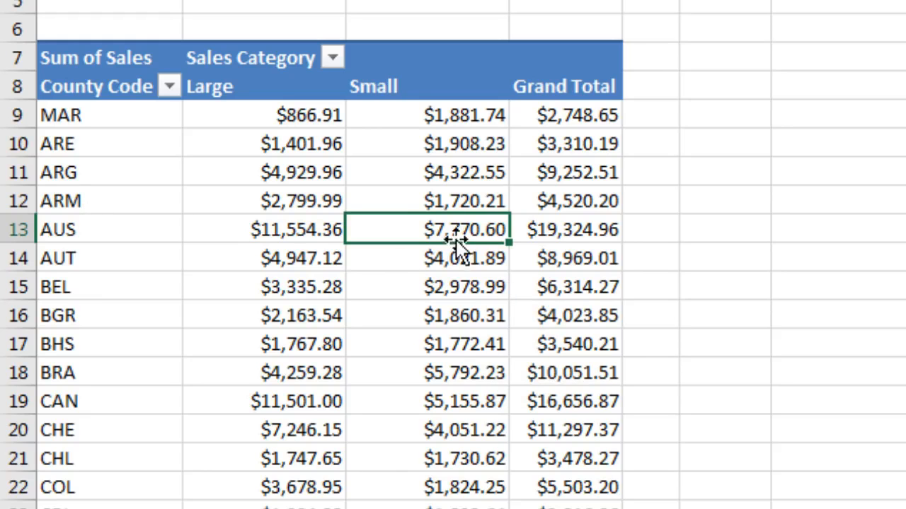
{"action": "left_click", "coordinate": [300, 229]}
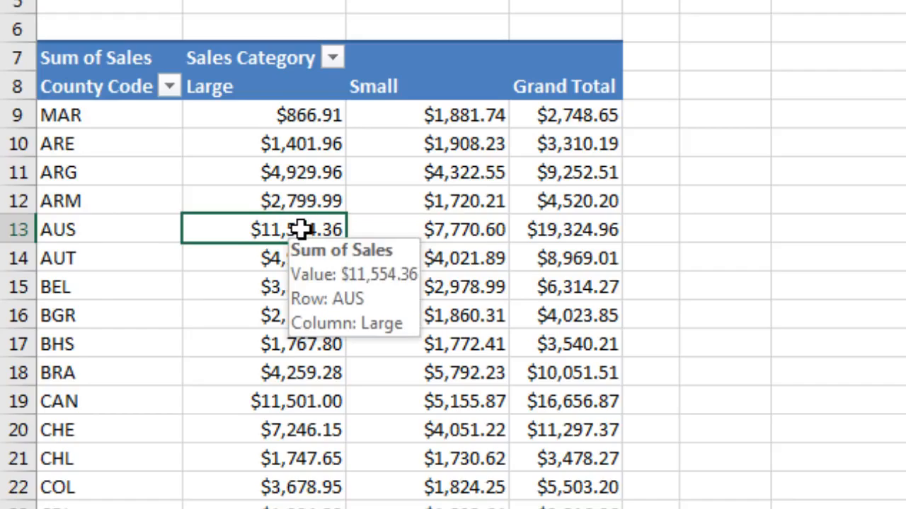
{"action": "left_click", "coordinate": [272, 286]}
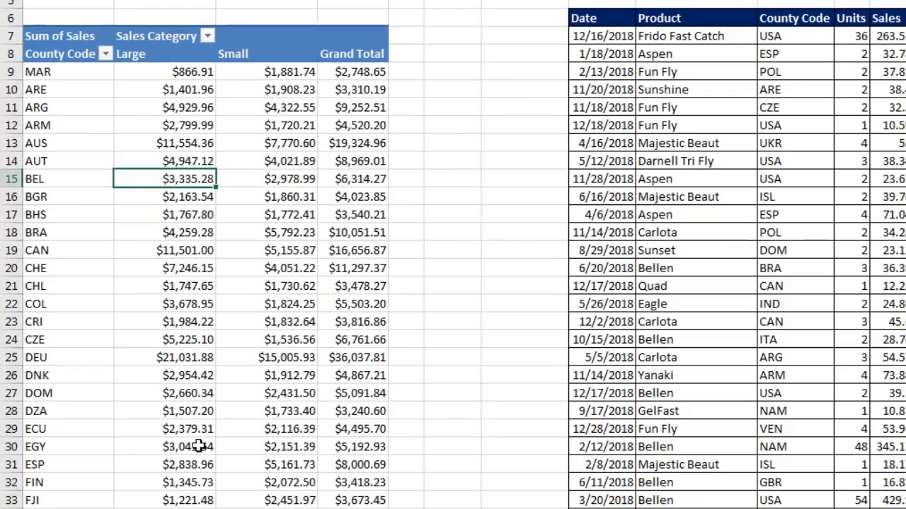
{"action": "left_click", "coordinate": [194, 482]}
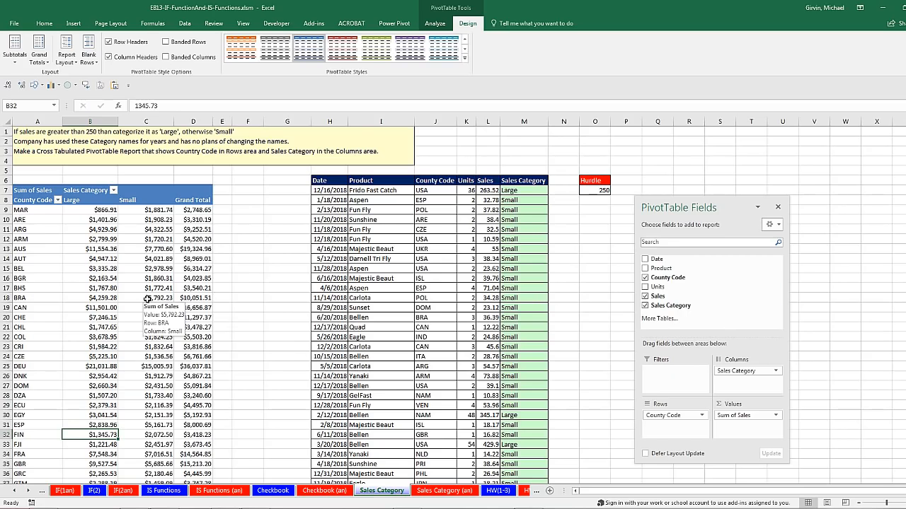
{"action": "left_click", "coordinate": [511, 188]}
{"action": "key", "text": "F2"}
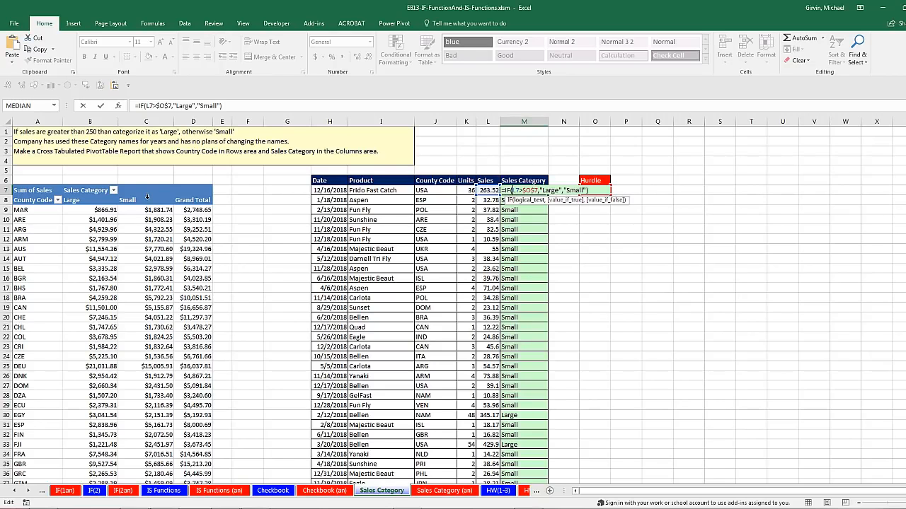
{"action": "key", "text": "ctrl+Return"}
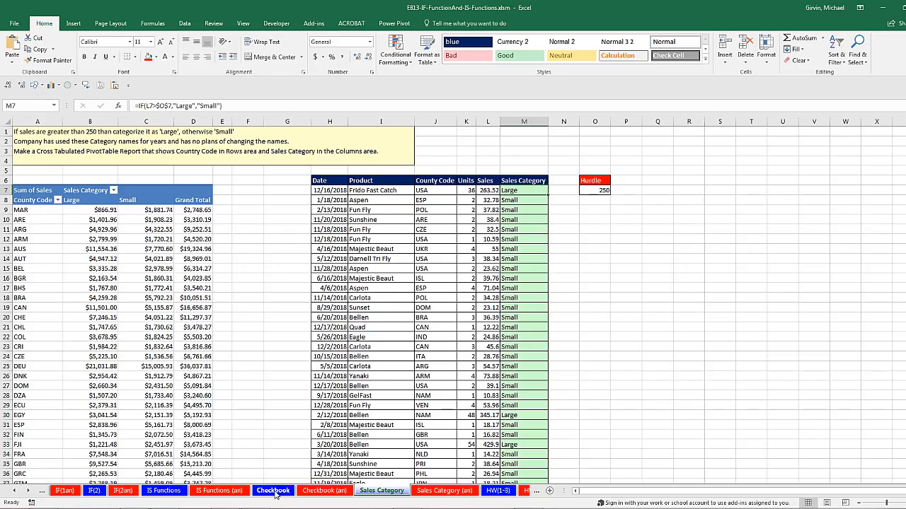
Inspect the G5 balance formula on the Checkbook sheet without changing it.
{"action": "left_click", "coordinate": [273, 491]}
{"action": "double_click", "coordinate": [401, 220]}
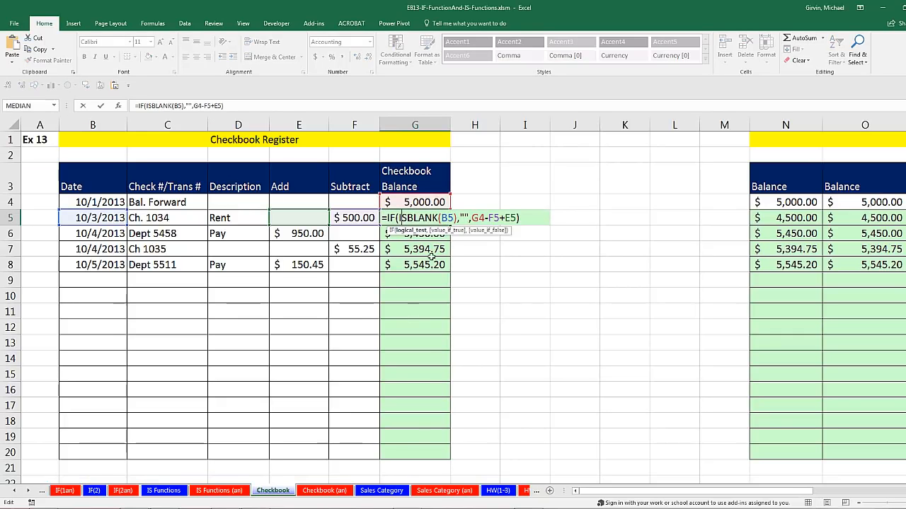
{"action": "key", "text": "Escape"}
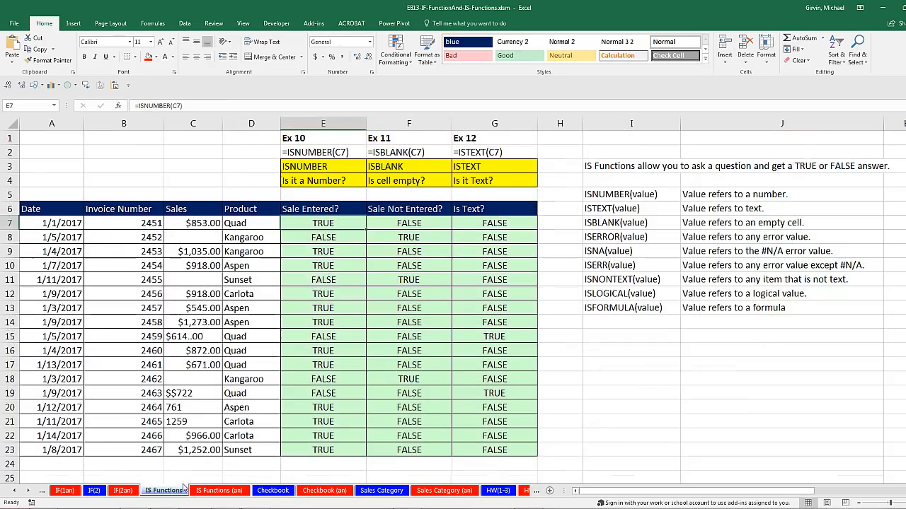
Go through the IS Functions, IF(2) and IF(1) sheets to reach Comparative Operators and Words.
{"action": "left_click", "coordinate": [174, 491]}
{"action": "left_click", "coordinate": [94, 491]}
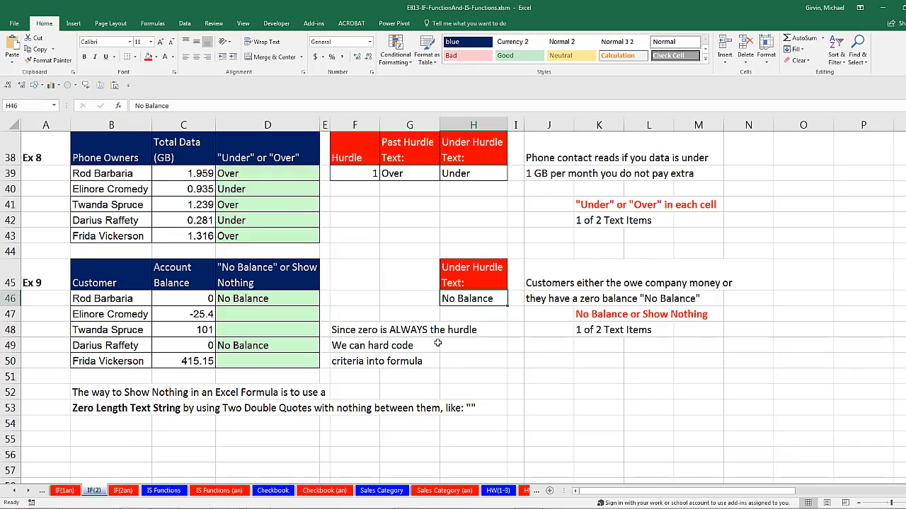
{"action": "scroll", "coordinate": [384, 350], "scroll_direction": "up", "scroll_amount": 5}
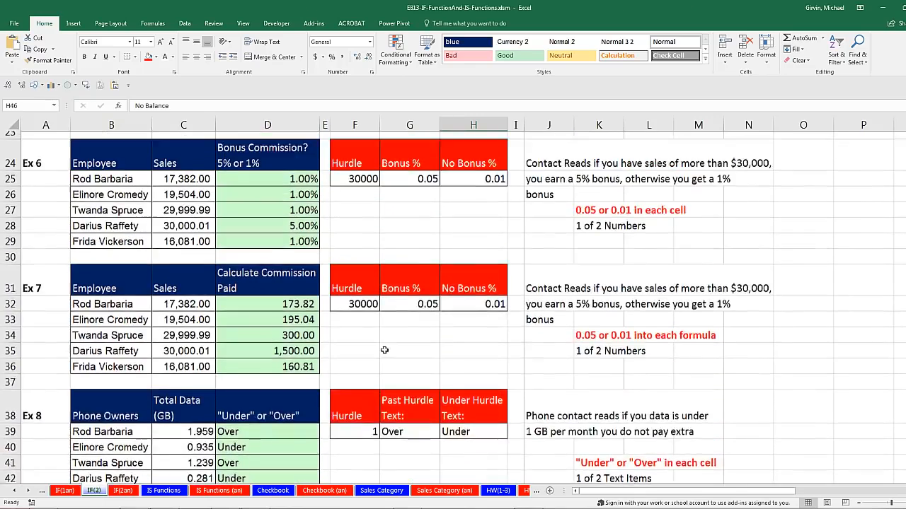
{"action": "scroll", "coordinate": [384, 350], "scroll_direction": "up", "scroll_amount": 7}
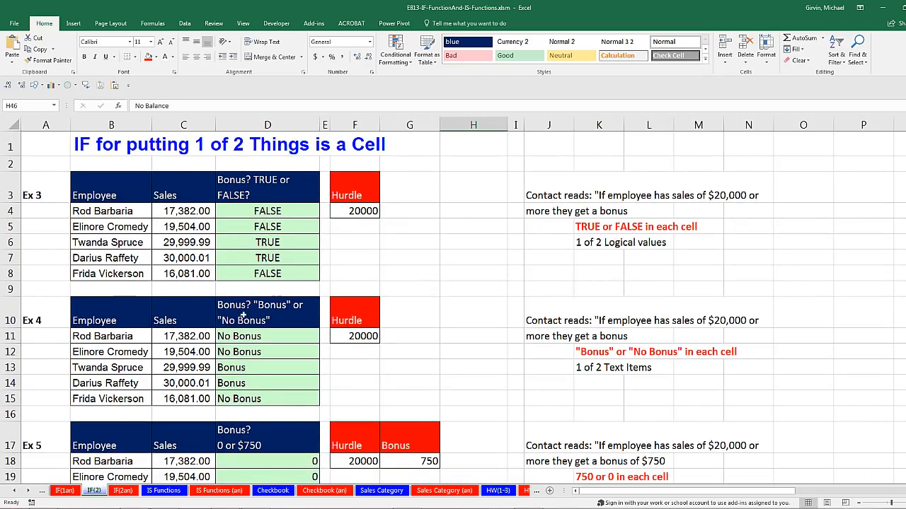
{"action": "left_click", "coordinate": [14, 491]}
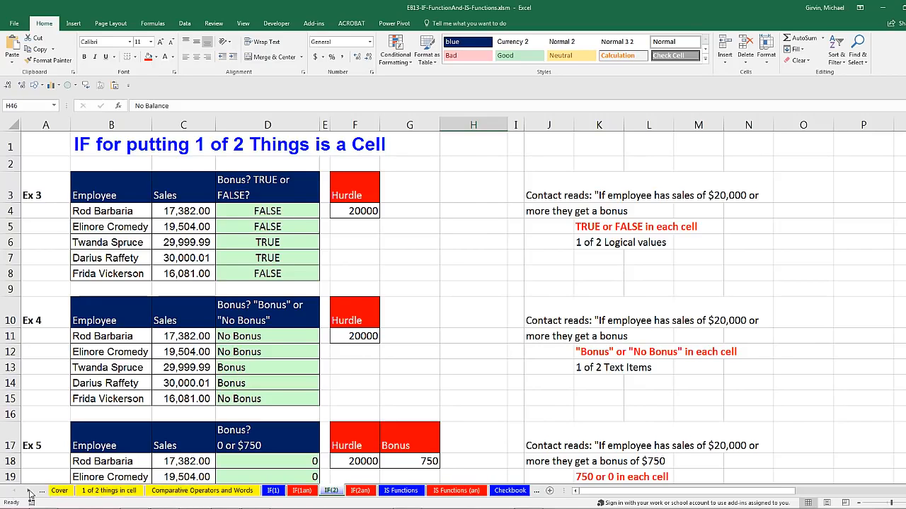
{"action": "left_click", "coordinate": [276, 490]}
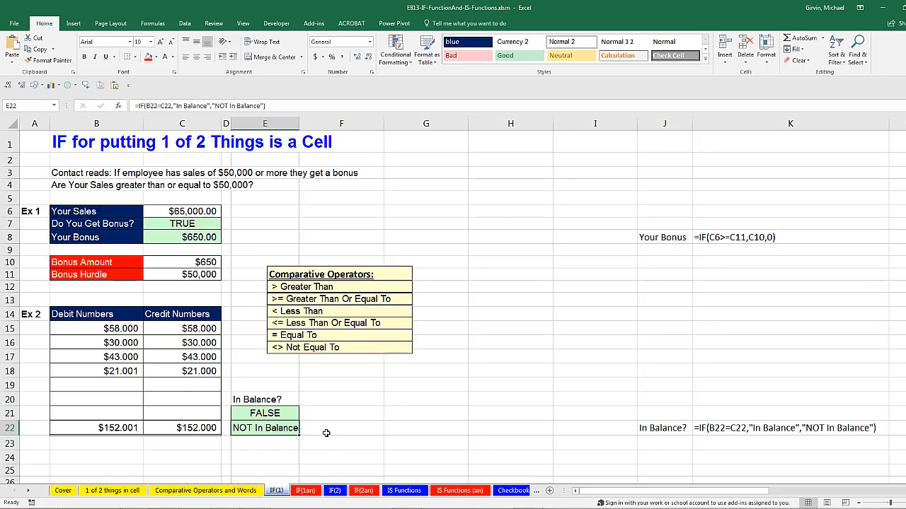
{"action": "left_click", "coordinate": [188, 491]}
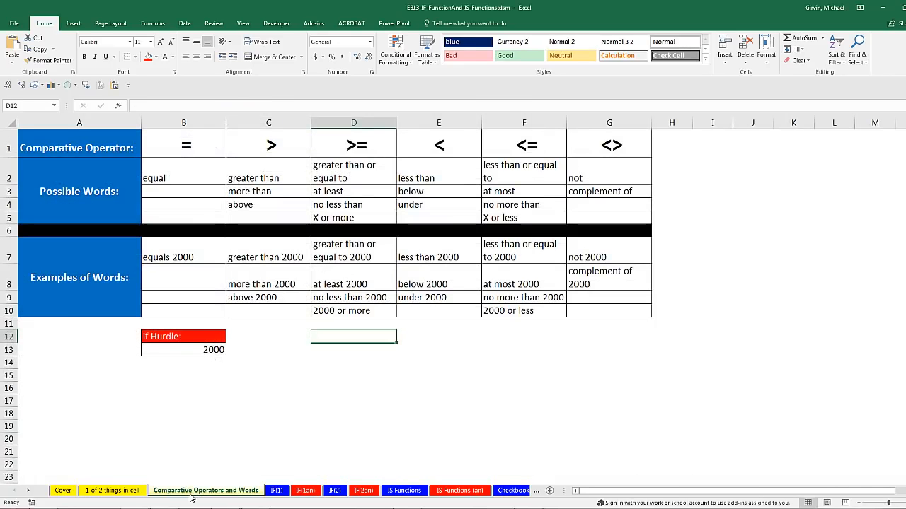